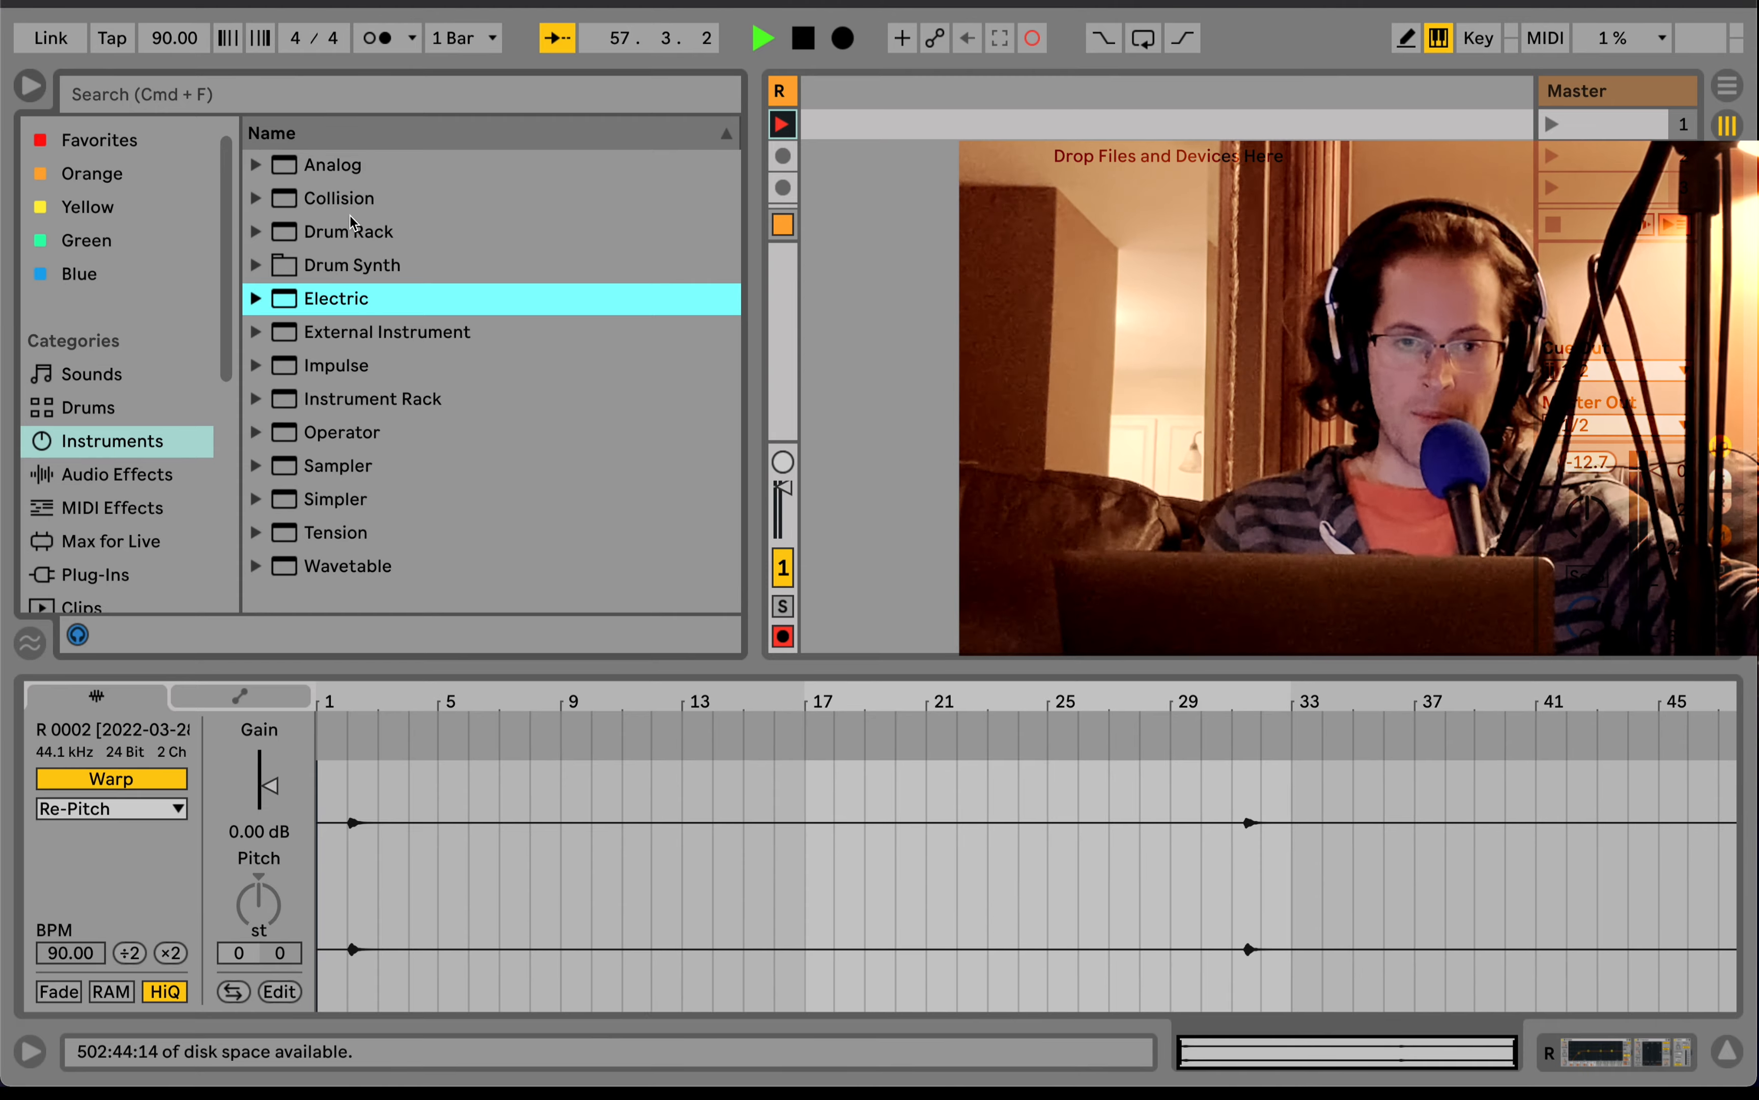
- Load the Collision instrument onto a new MIDI track in the empty area beside the existing track
{"action": "left_click", "coordinate": [352, 210]}
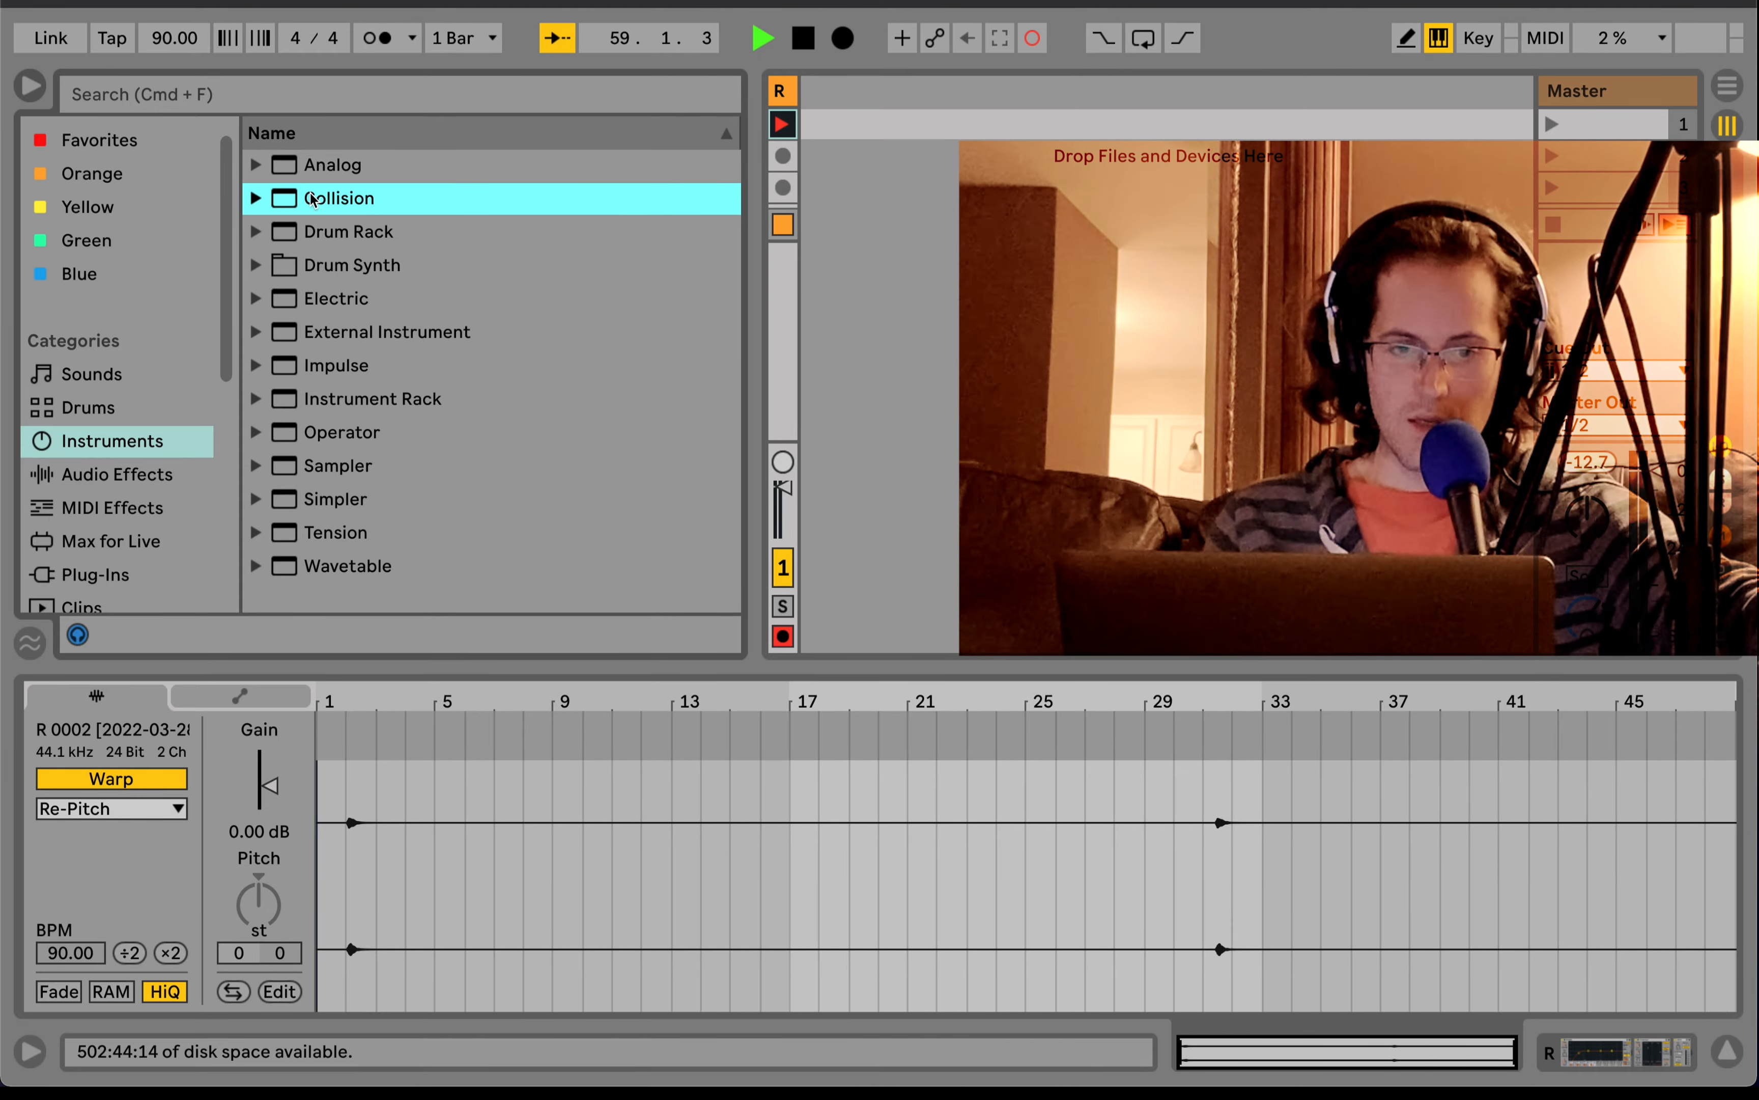
{"action": "left_click_drag", "start_coordinate": [318, 198], "coordinate": [898, 189]}
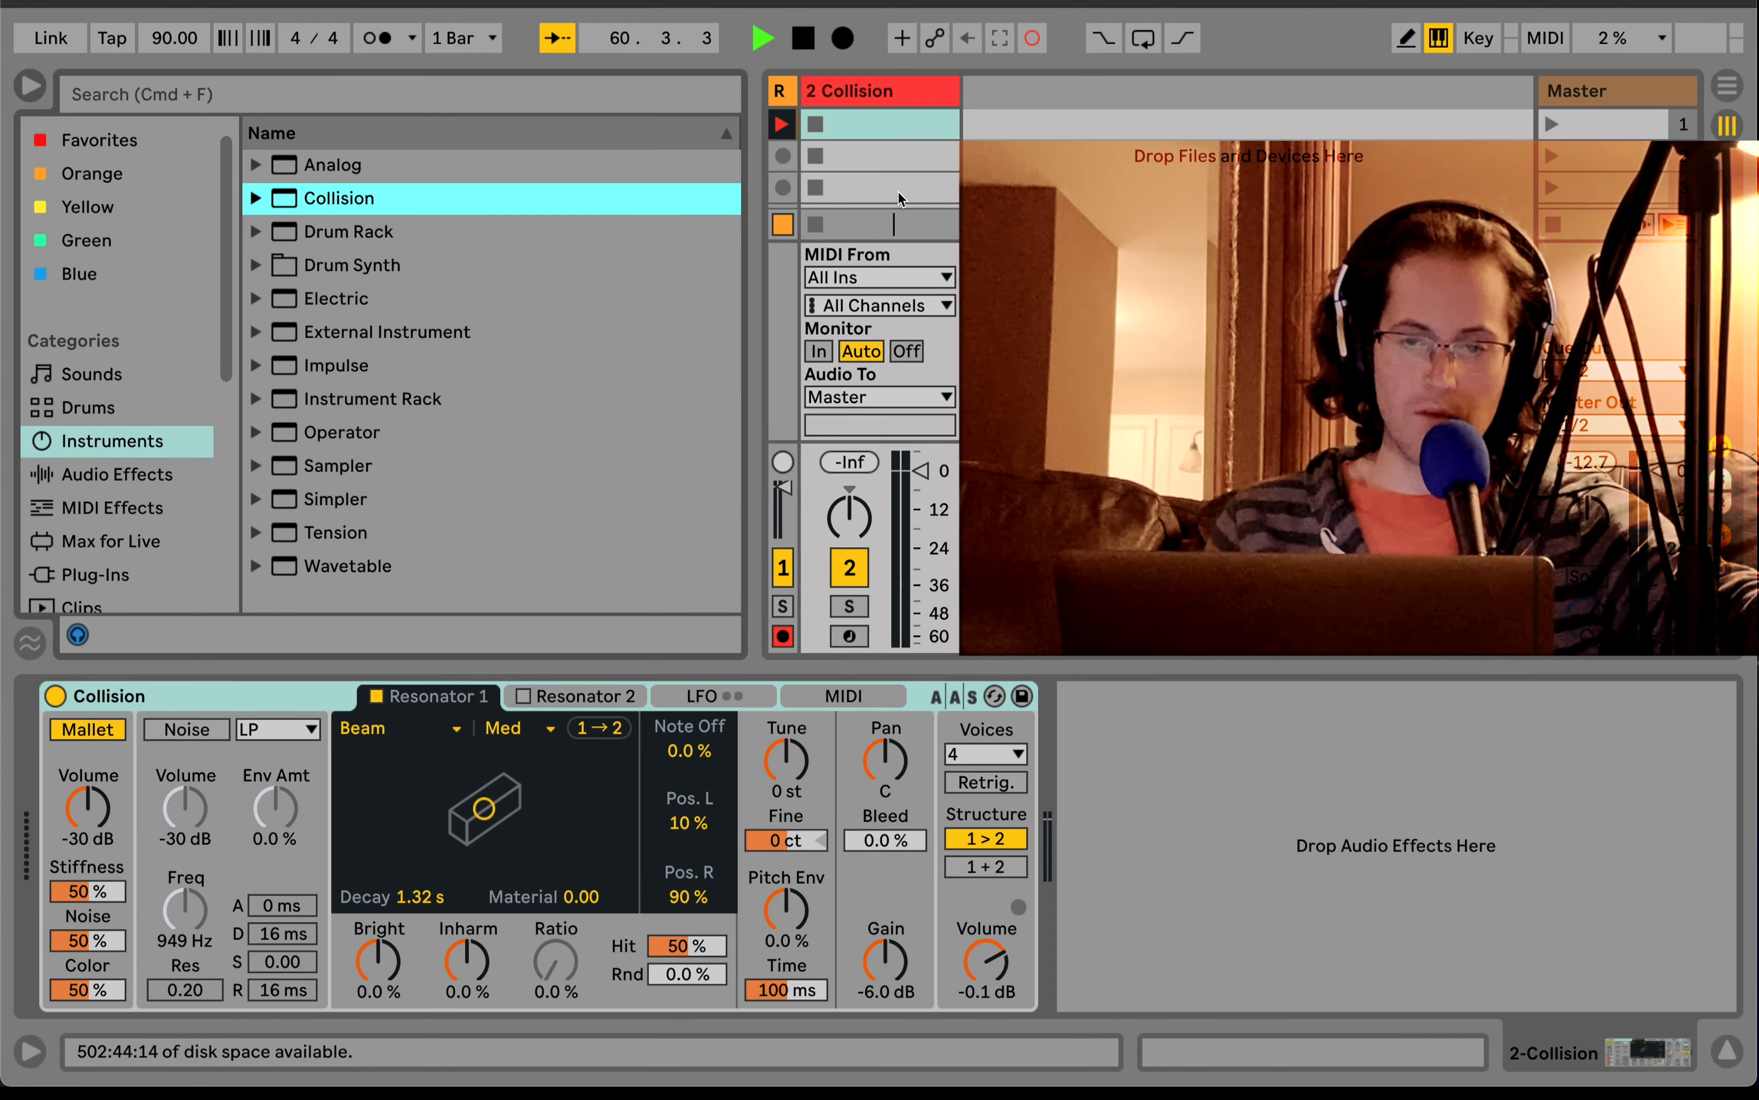
{"action": "left_click", "coordinate": [260, 688]}
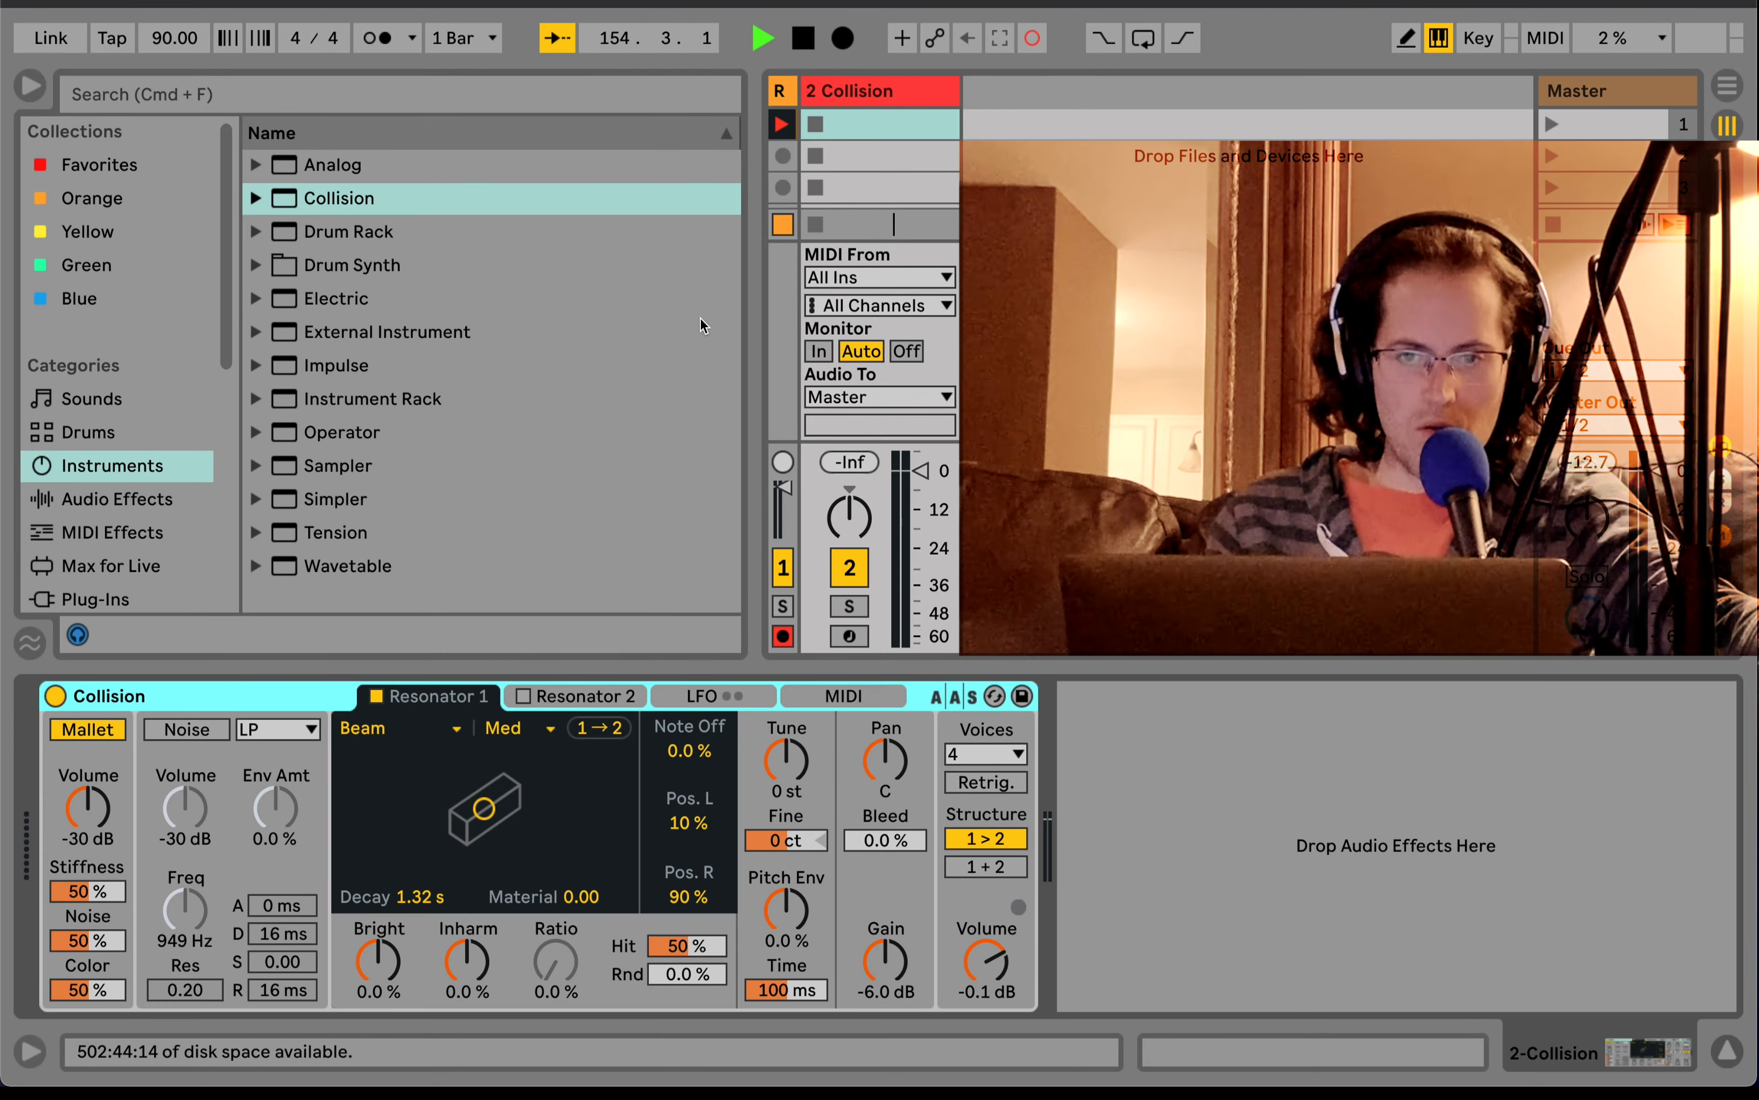
- Set Collision's Resonator 1 type to Plate and arm the Collision track for recording
{"action": "left_click", "coordinate": [538, 696]}
{"action": "left_click", "coordinate": [452, 696]}
{"action": "left_click", "coordinate": [451, 728]}
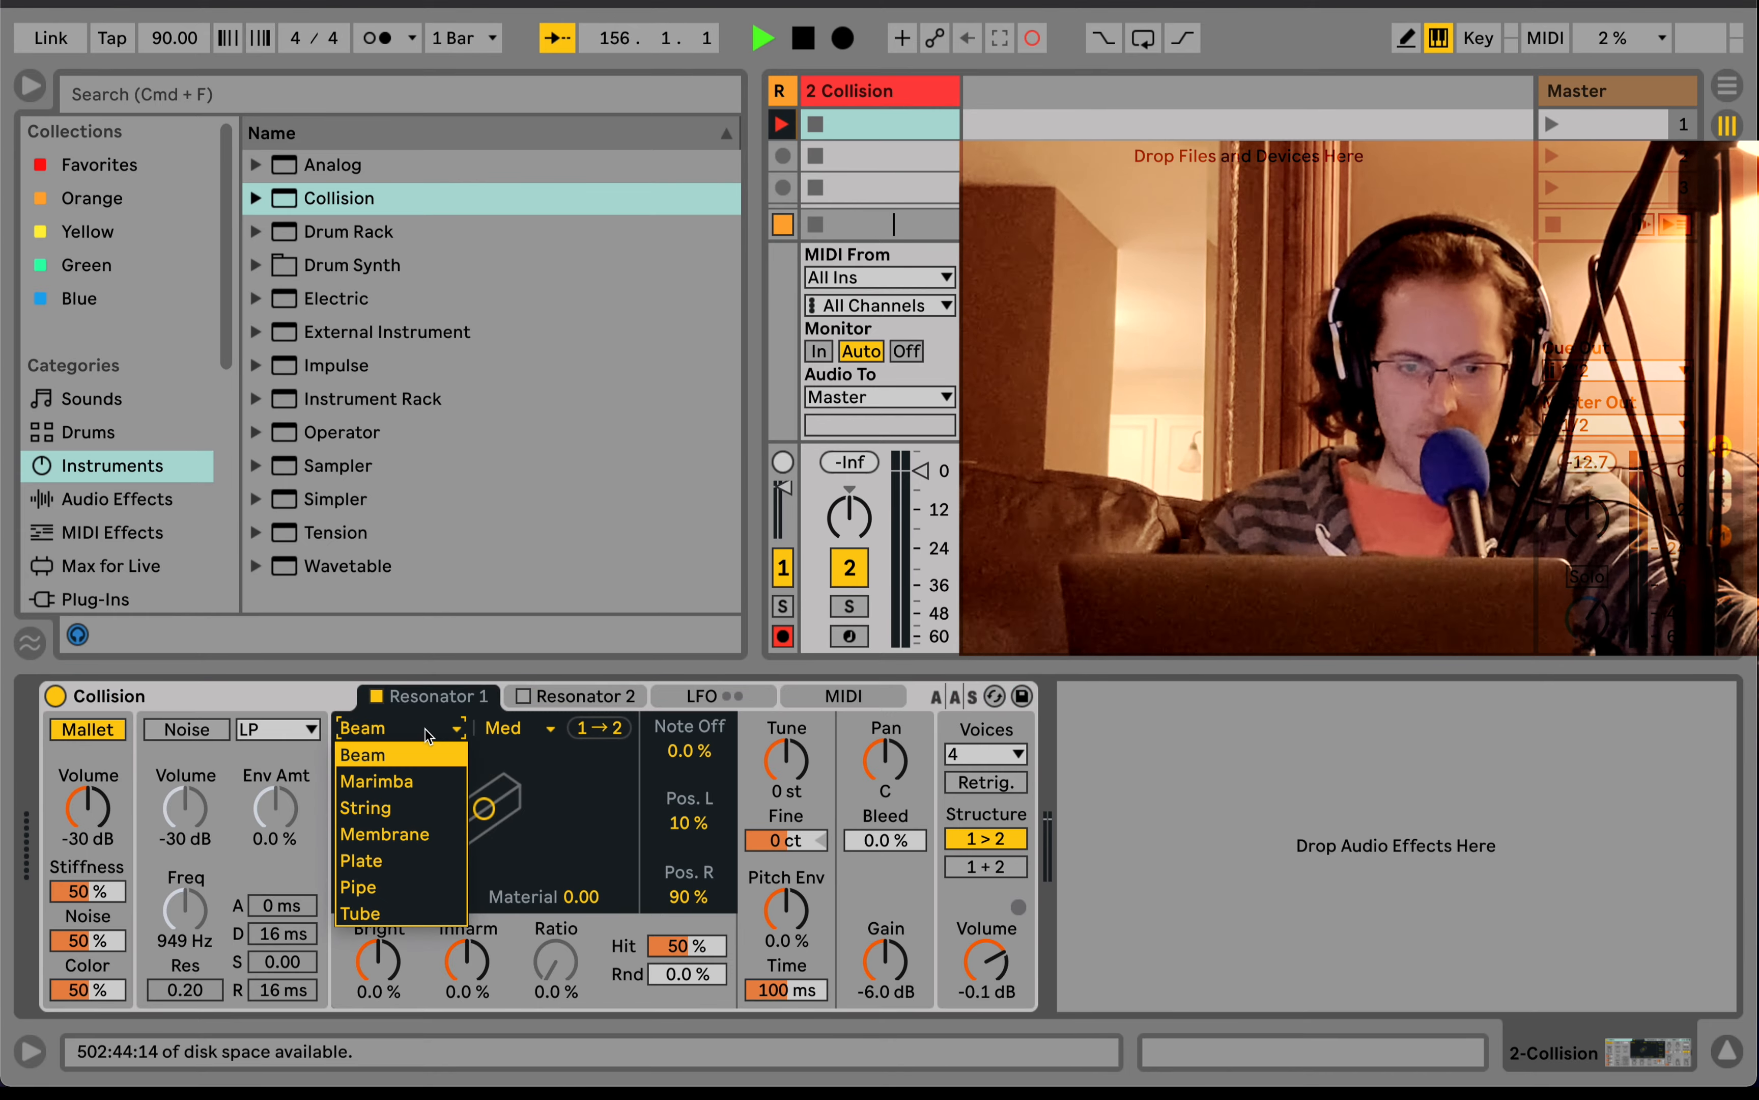
{"action": "left_click", "coordinate": [385, 825]}
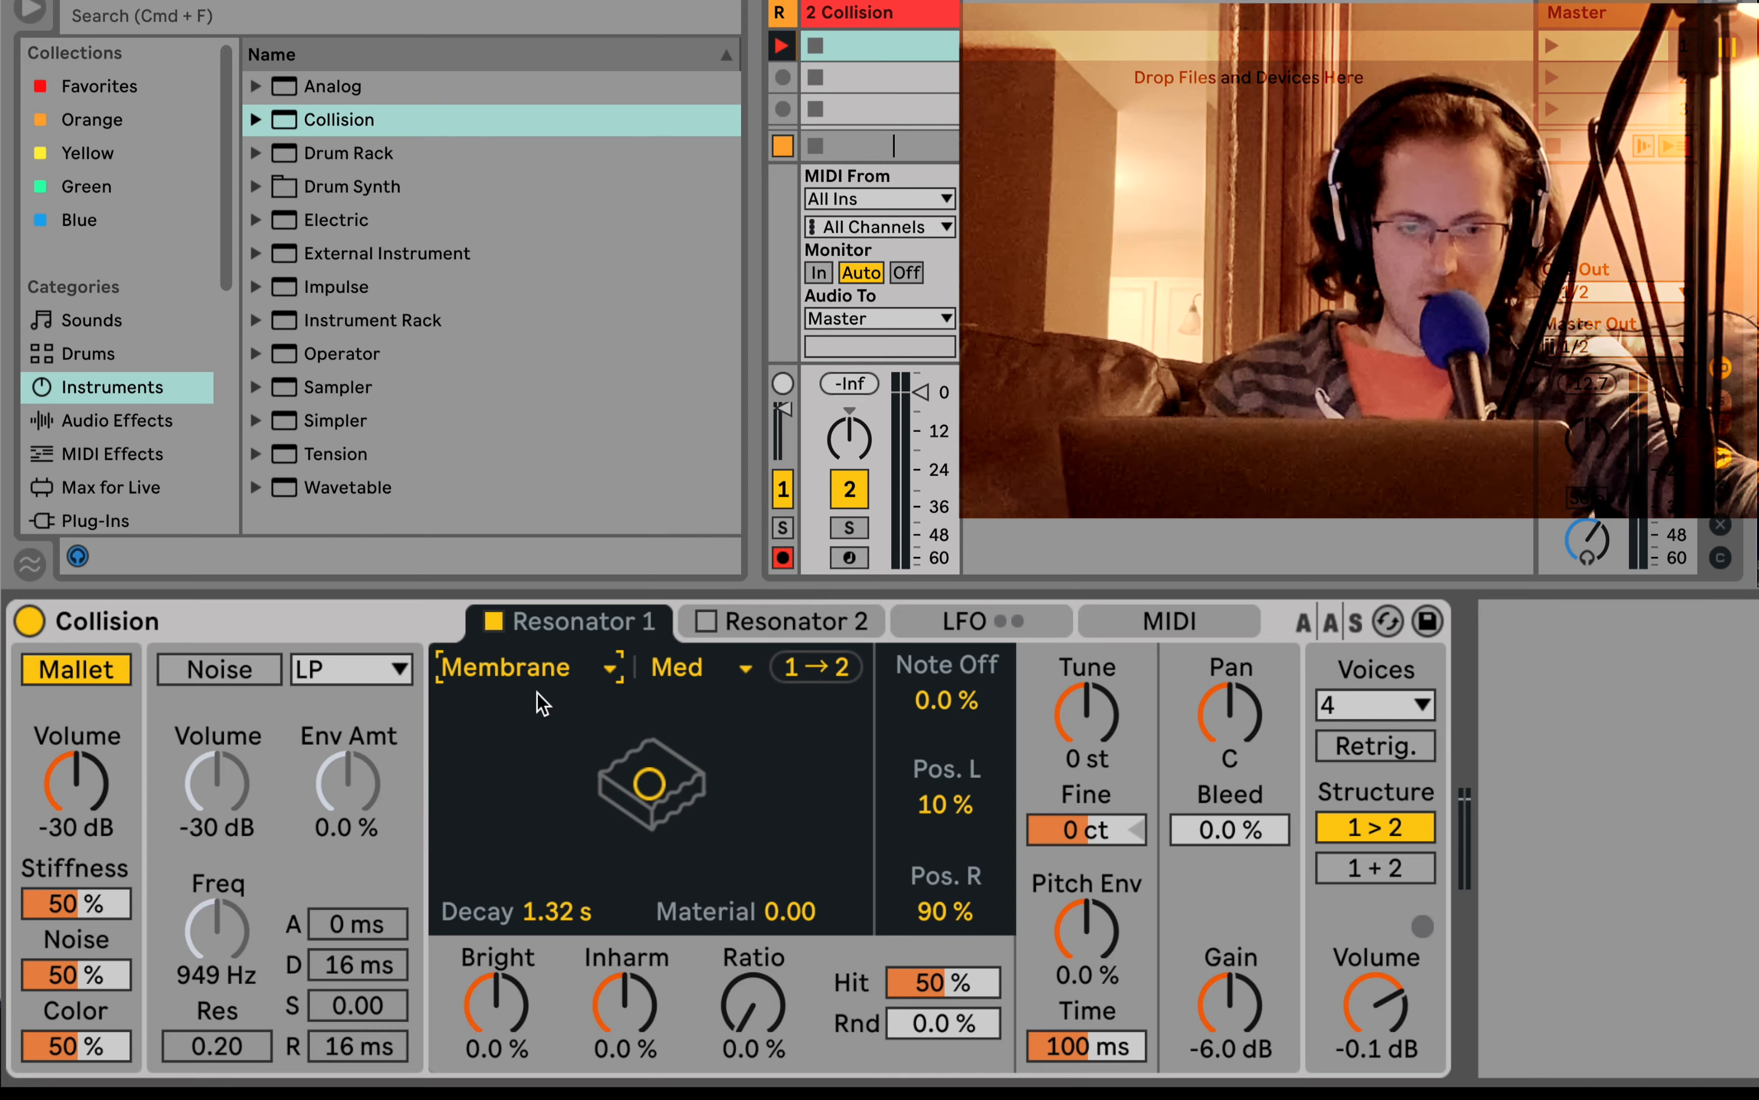
{"action": "left_click", "coordinate": [539, 667]}
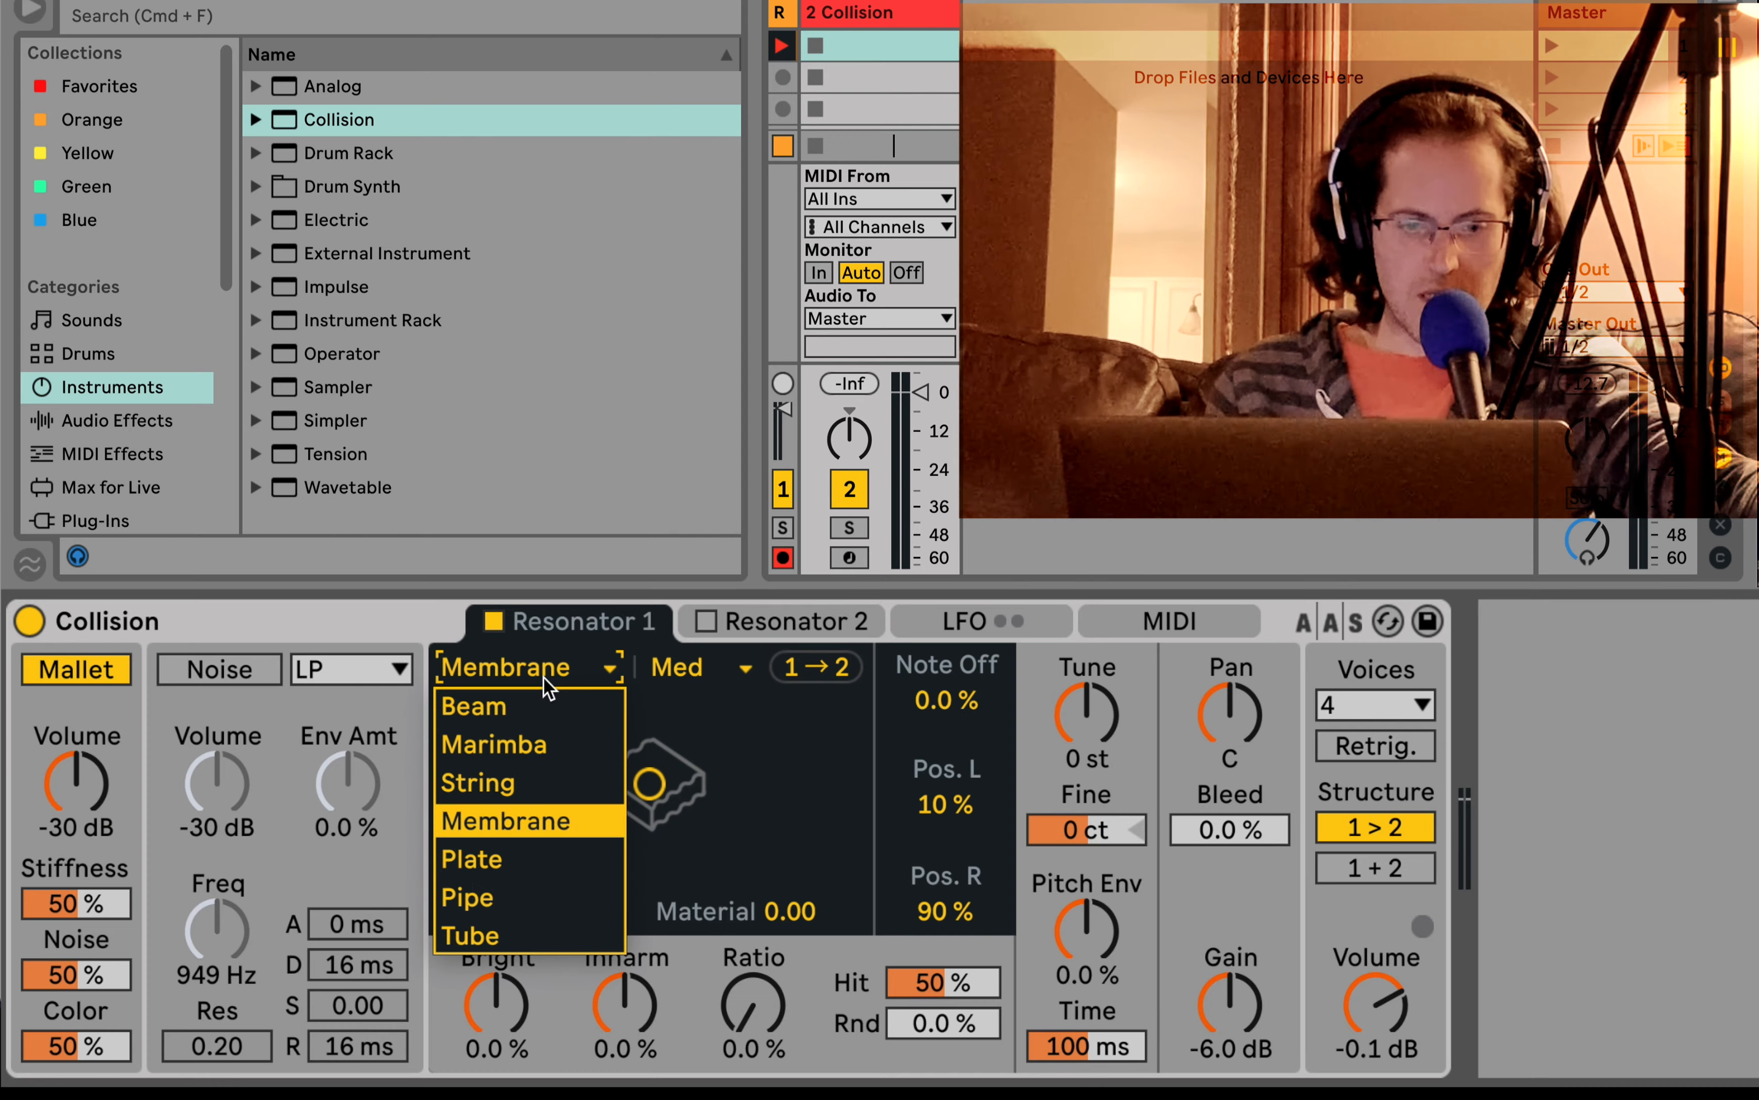
{"action": "left_click", "coordinate": [509, 861]}
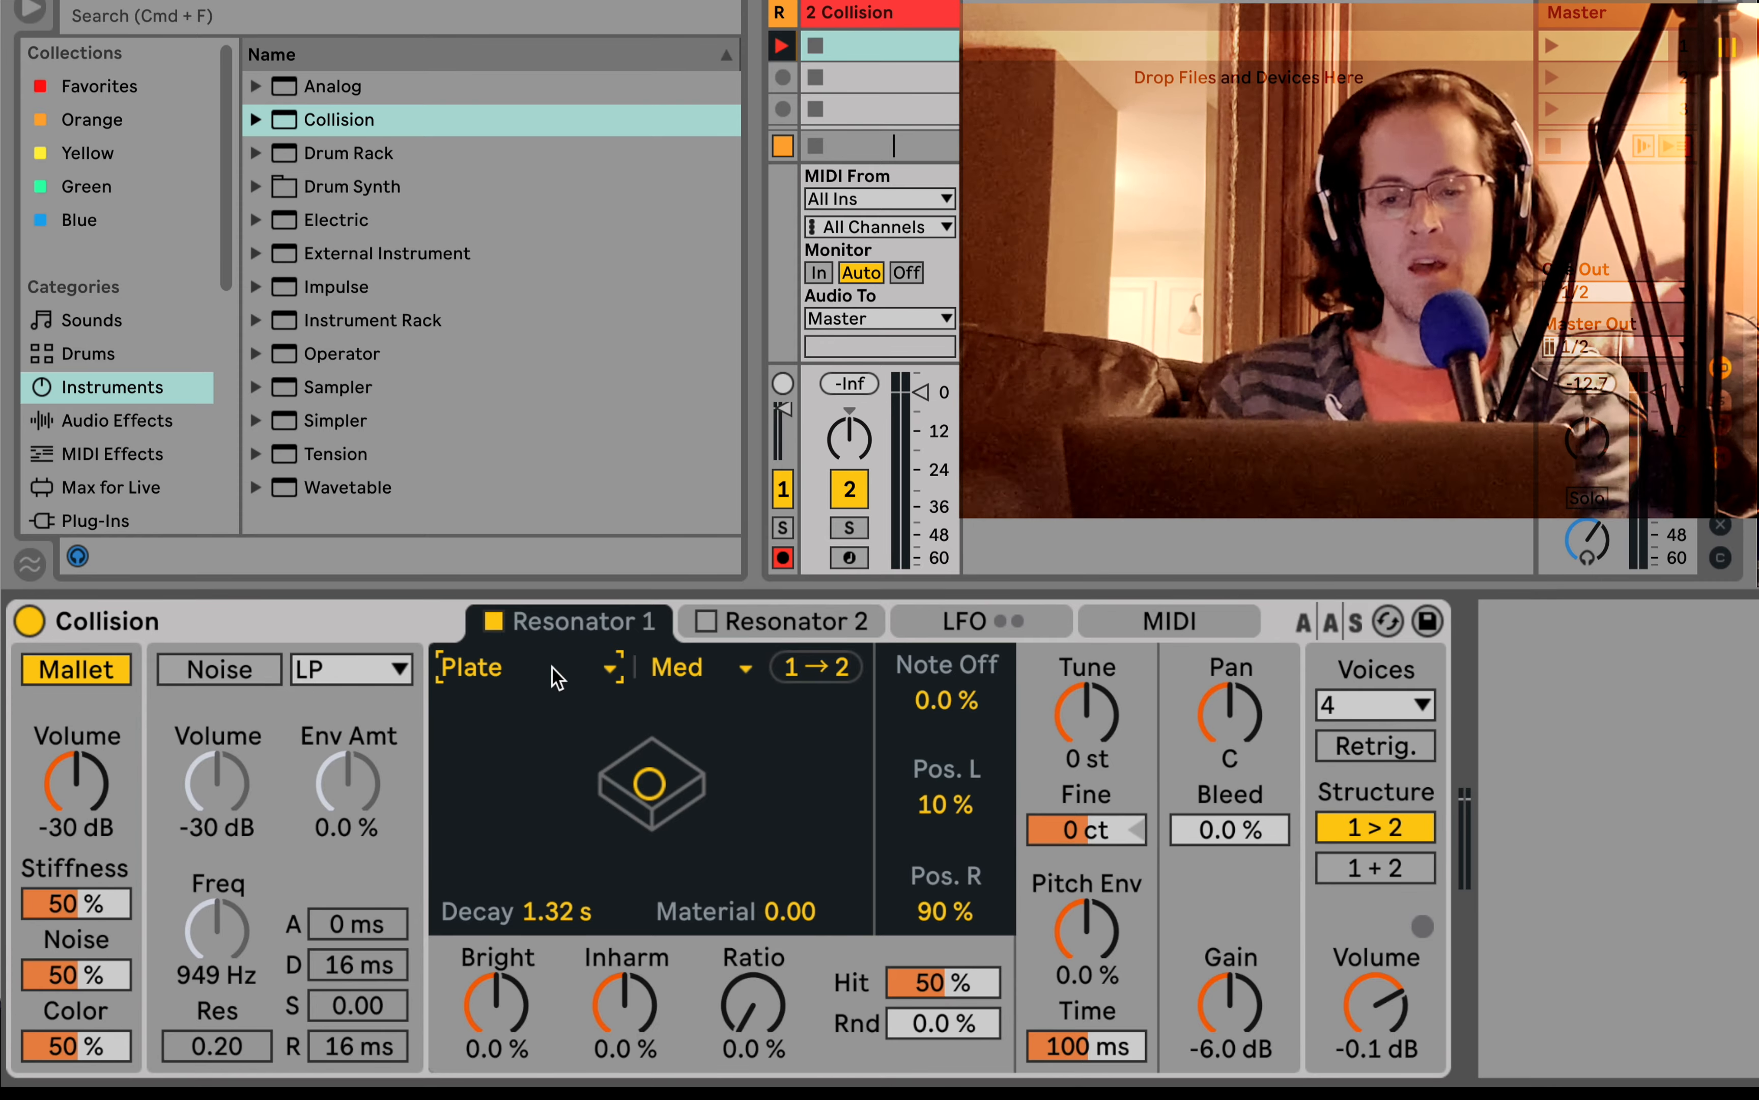
{"action": "left_click", "coordinate": [851, 558]}
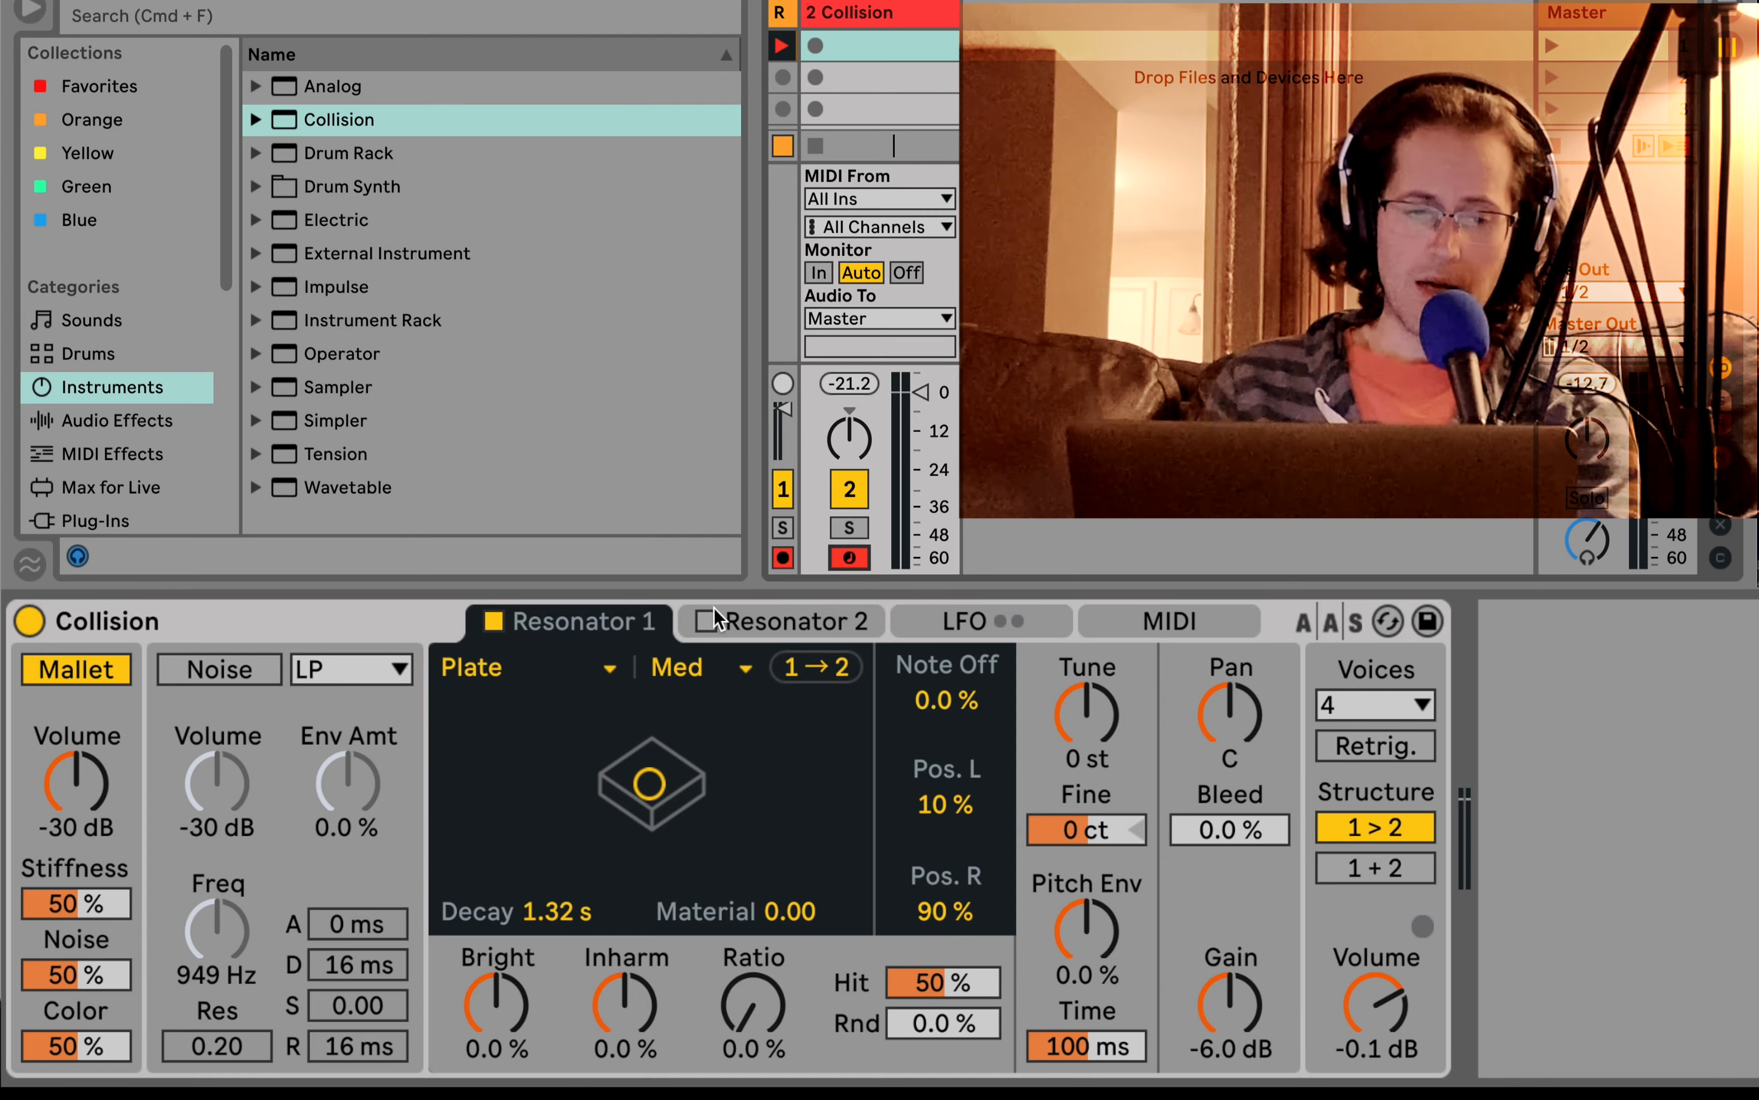
- Add a Limiter from the Dynamics audio effects after Collision on the track
{"action": "left_click", "coordinate": [131, 425]}
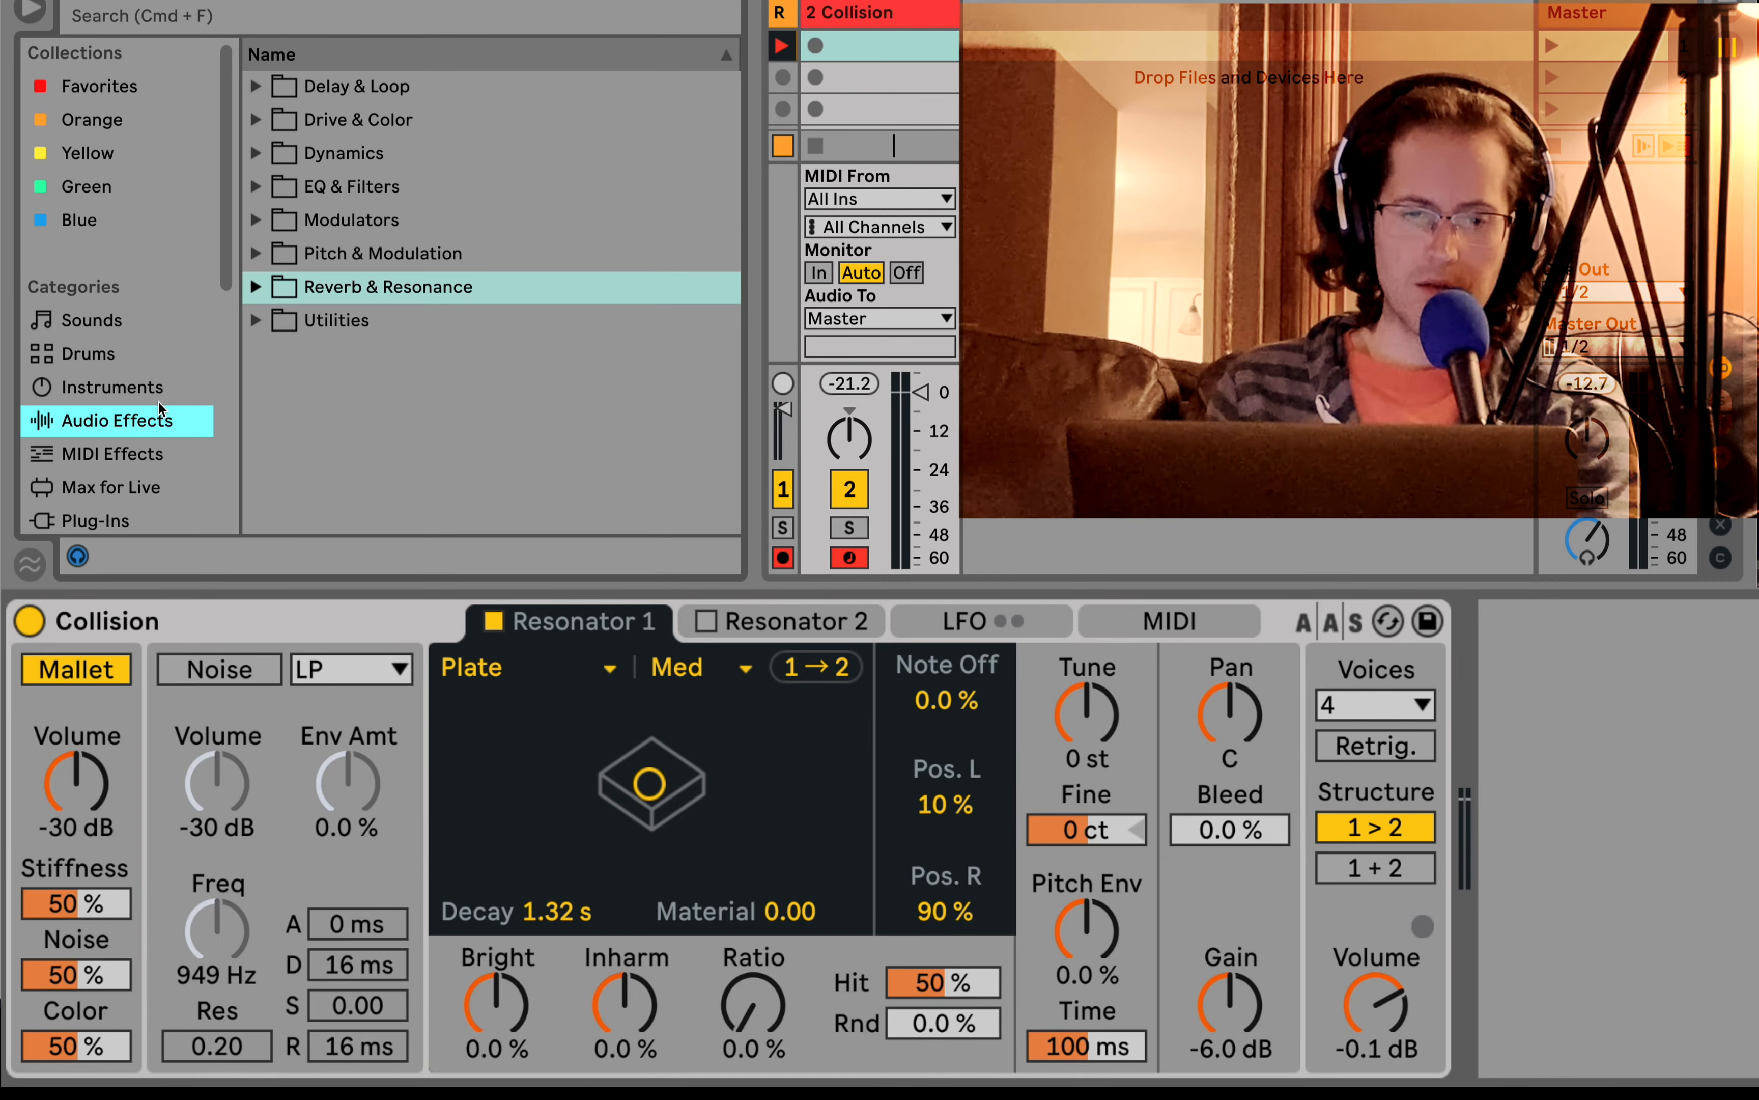
{"action": "left_click", "coordinate": [413, 627]}
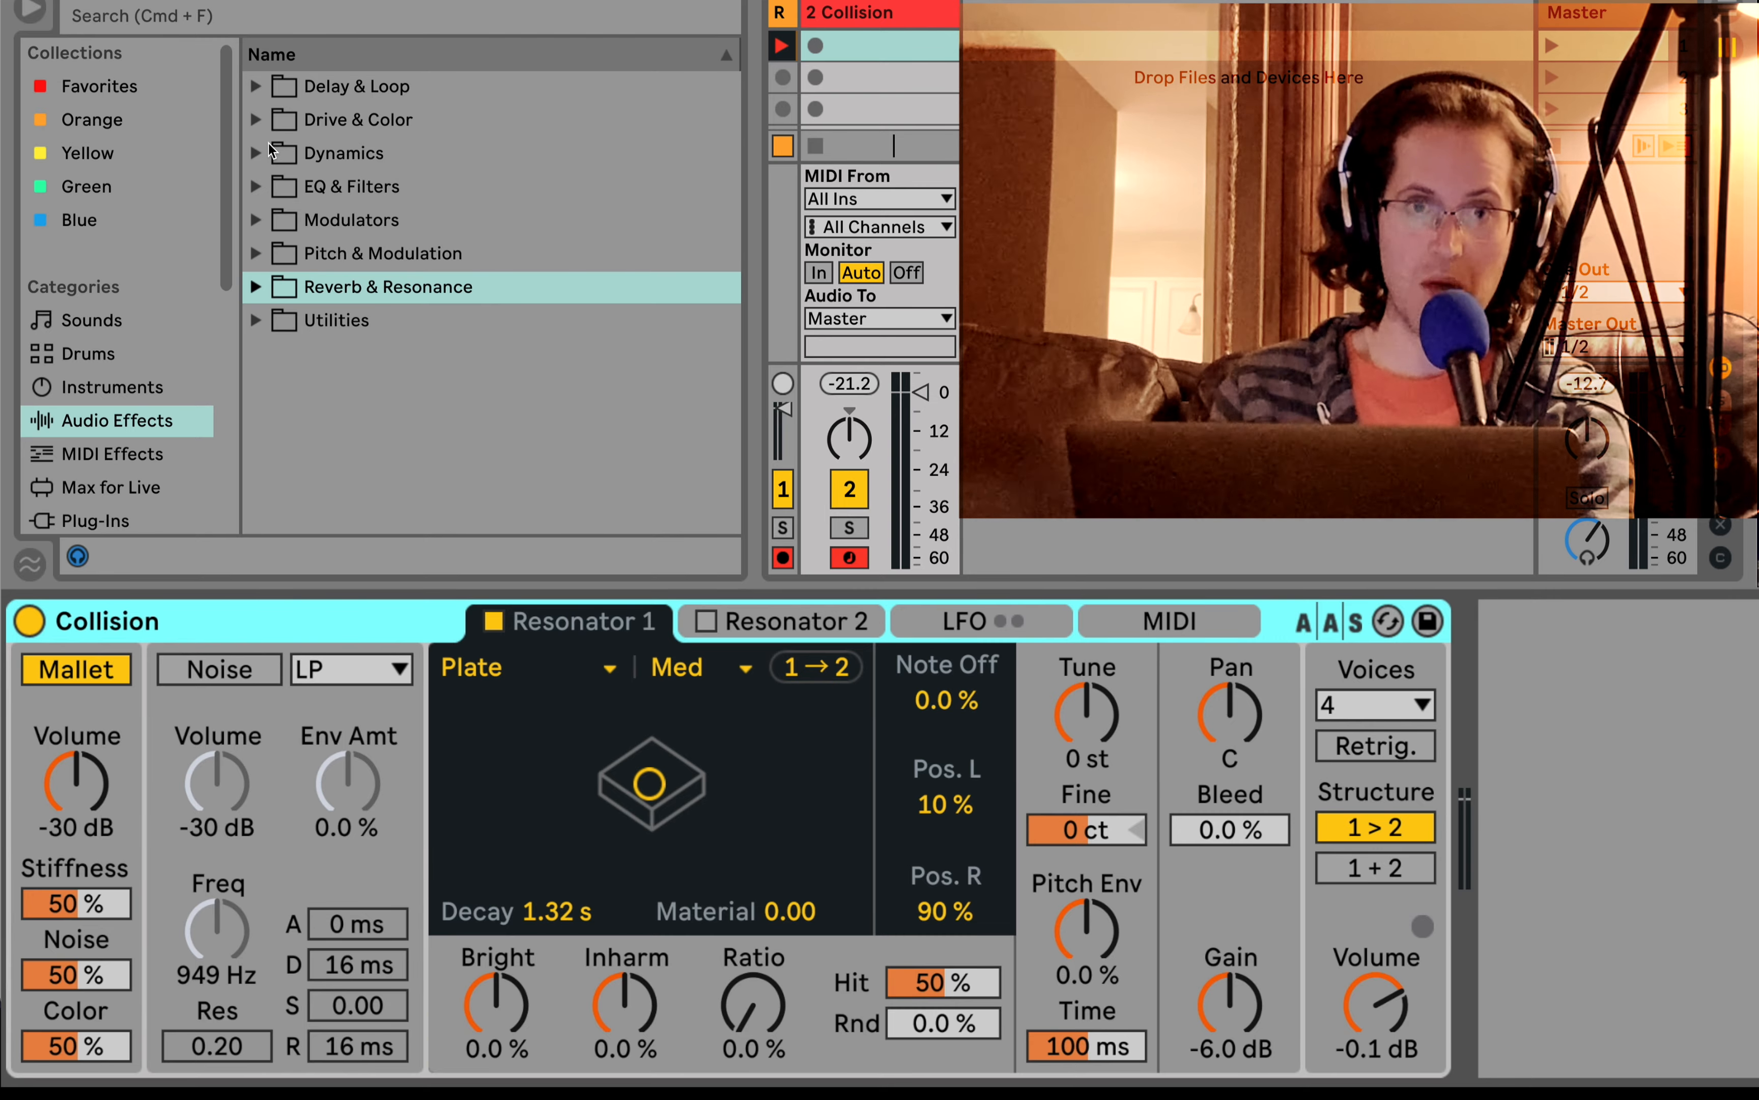
{"action": "left_click", "coordinate": [117, 421]}
{"action": "left_click", "coordinate": [256, 153]}
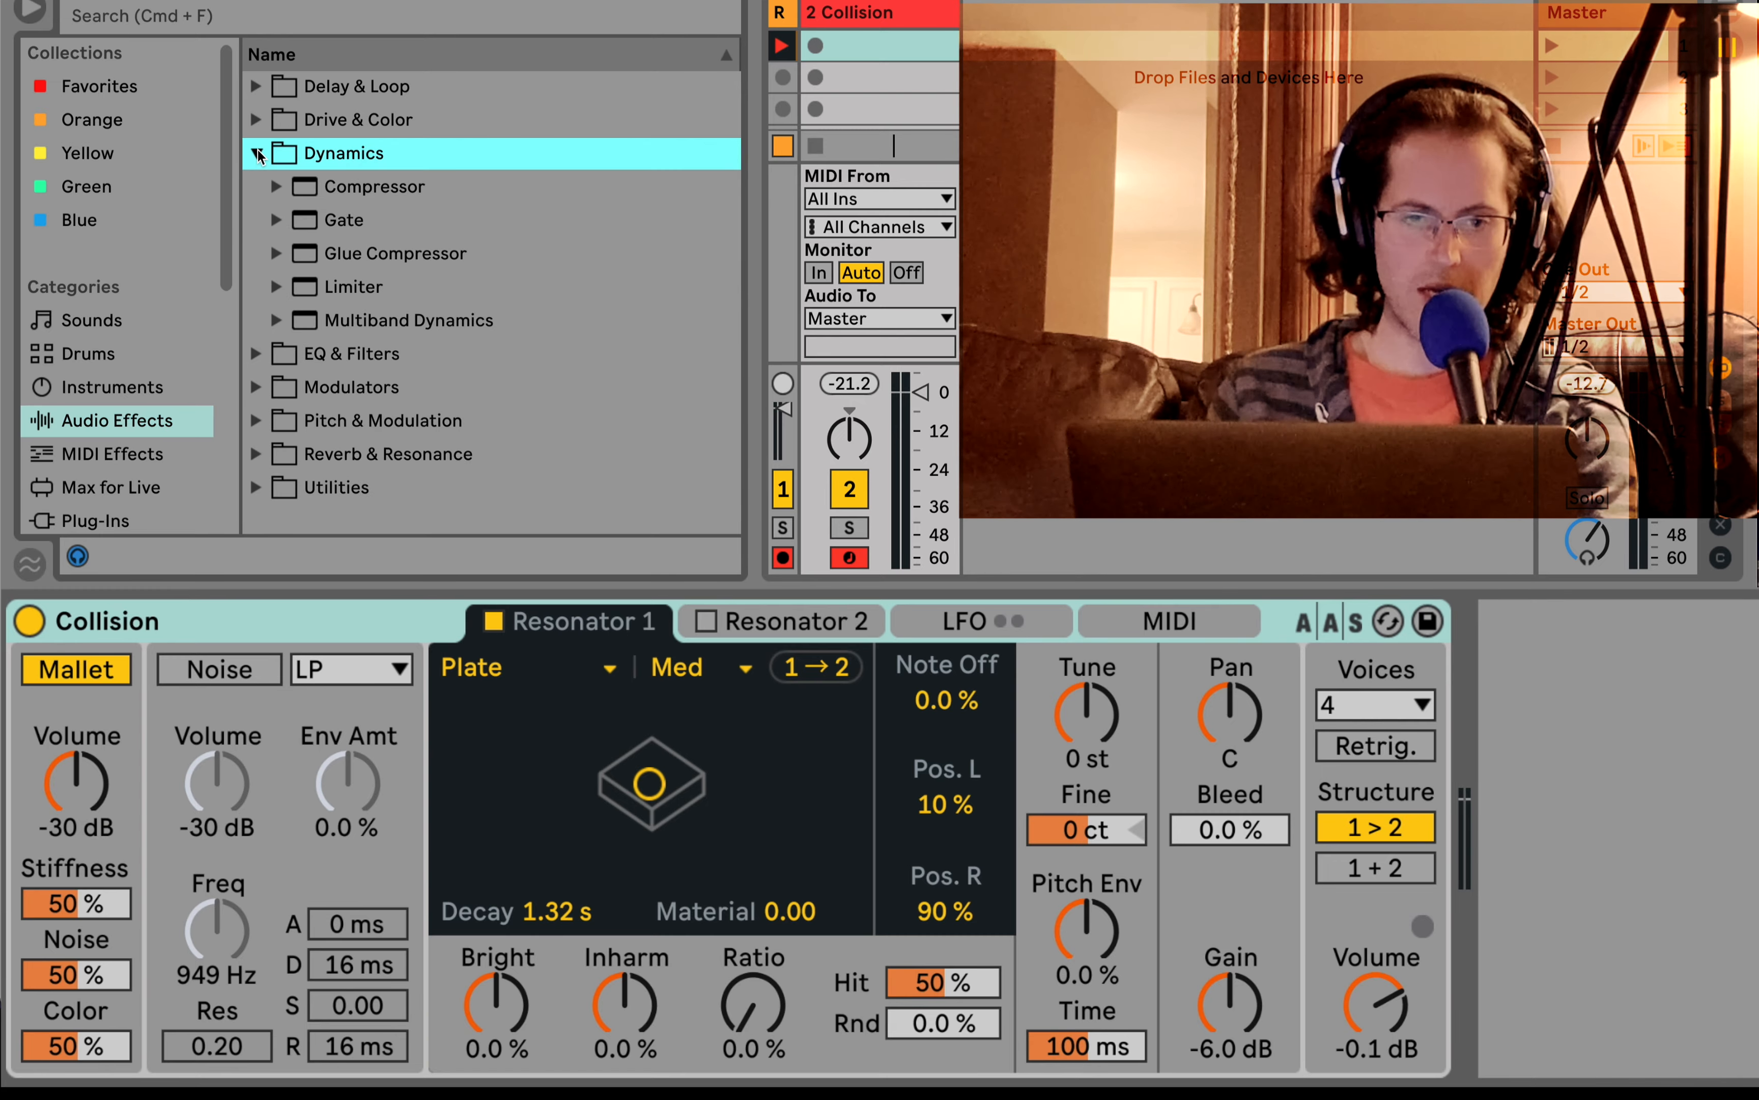
{"action": "double_click", "coordinate": [356, 287]}
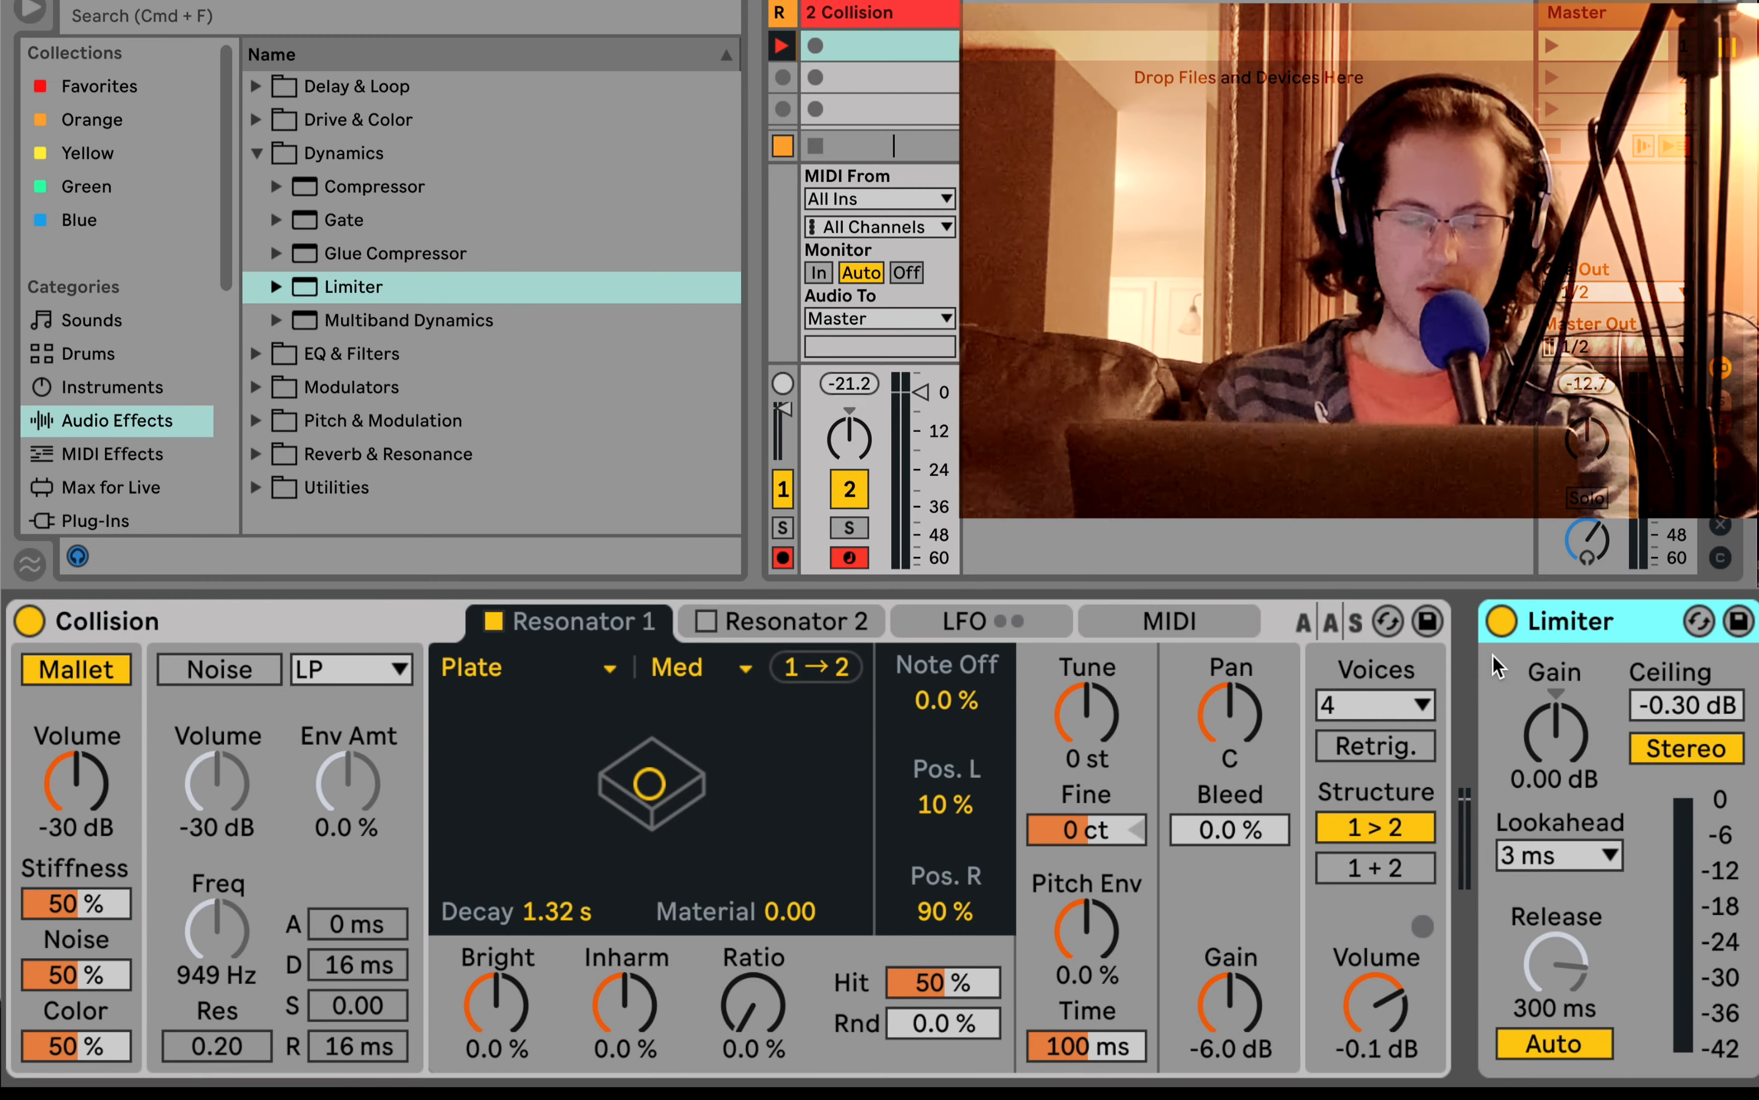
- Insert an EQ Eight between Collision and the Limiter and set its band 1 low-cut frequency to 50 Hz
{"action": "left_click", "coordinate": [260, 363]}
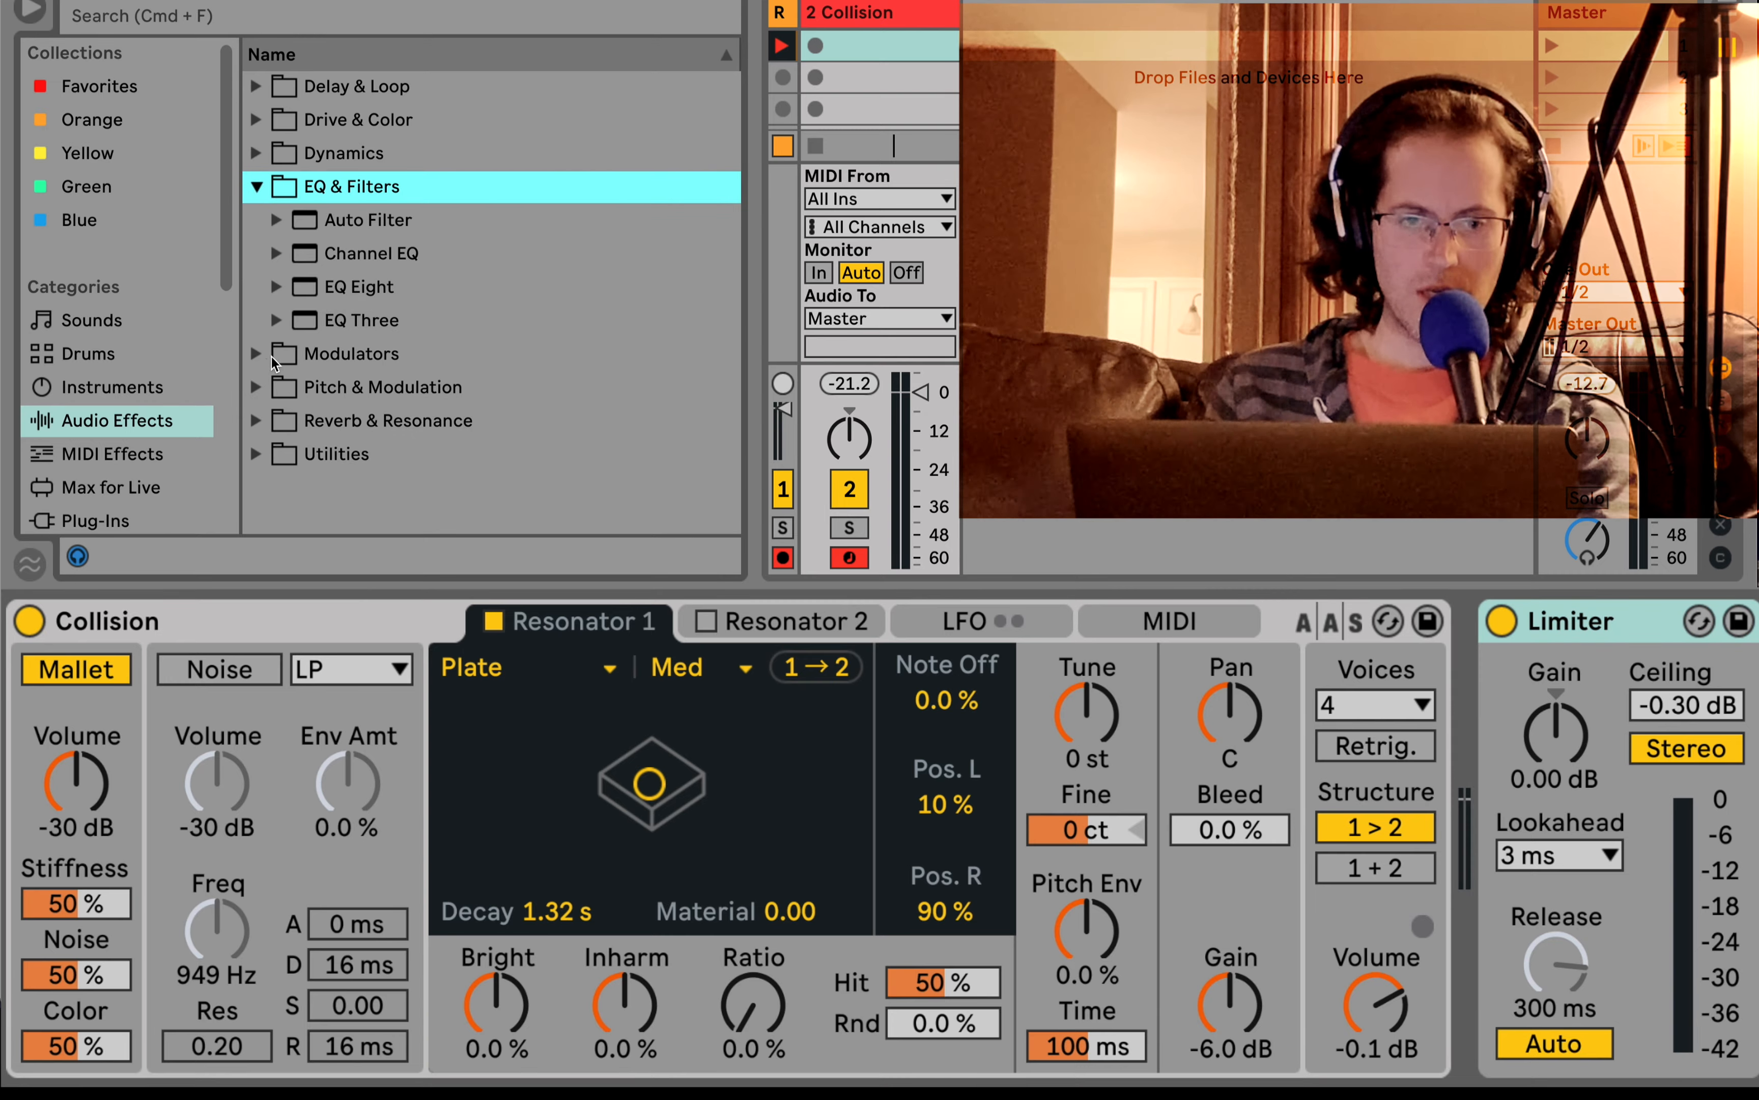
{"action": "left_click_drag", "start_coordinate": [342, 271], "coordinate": [1574, 728]}
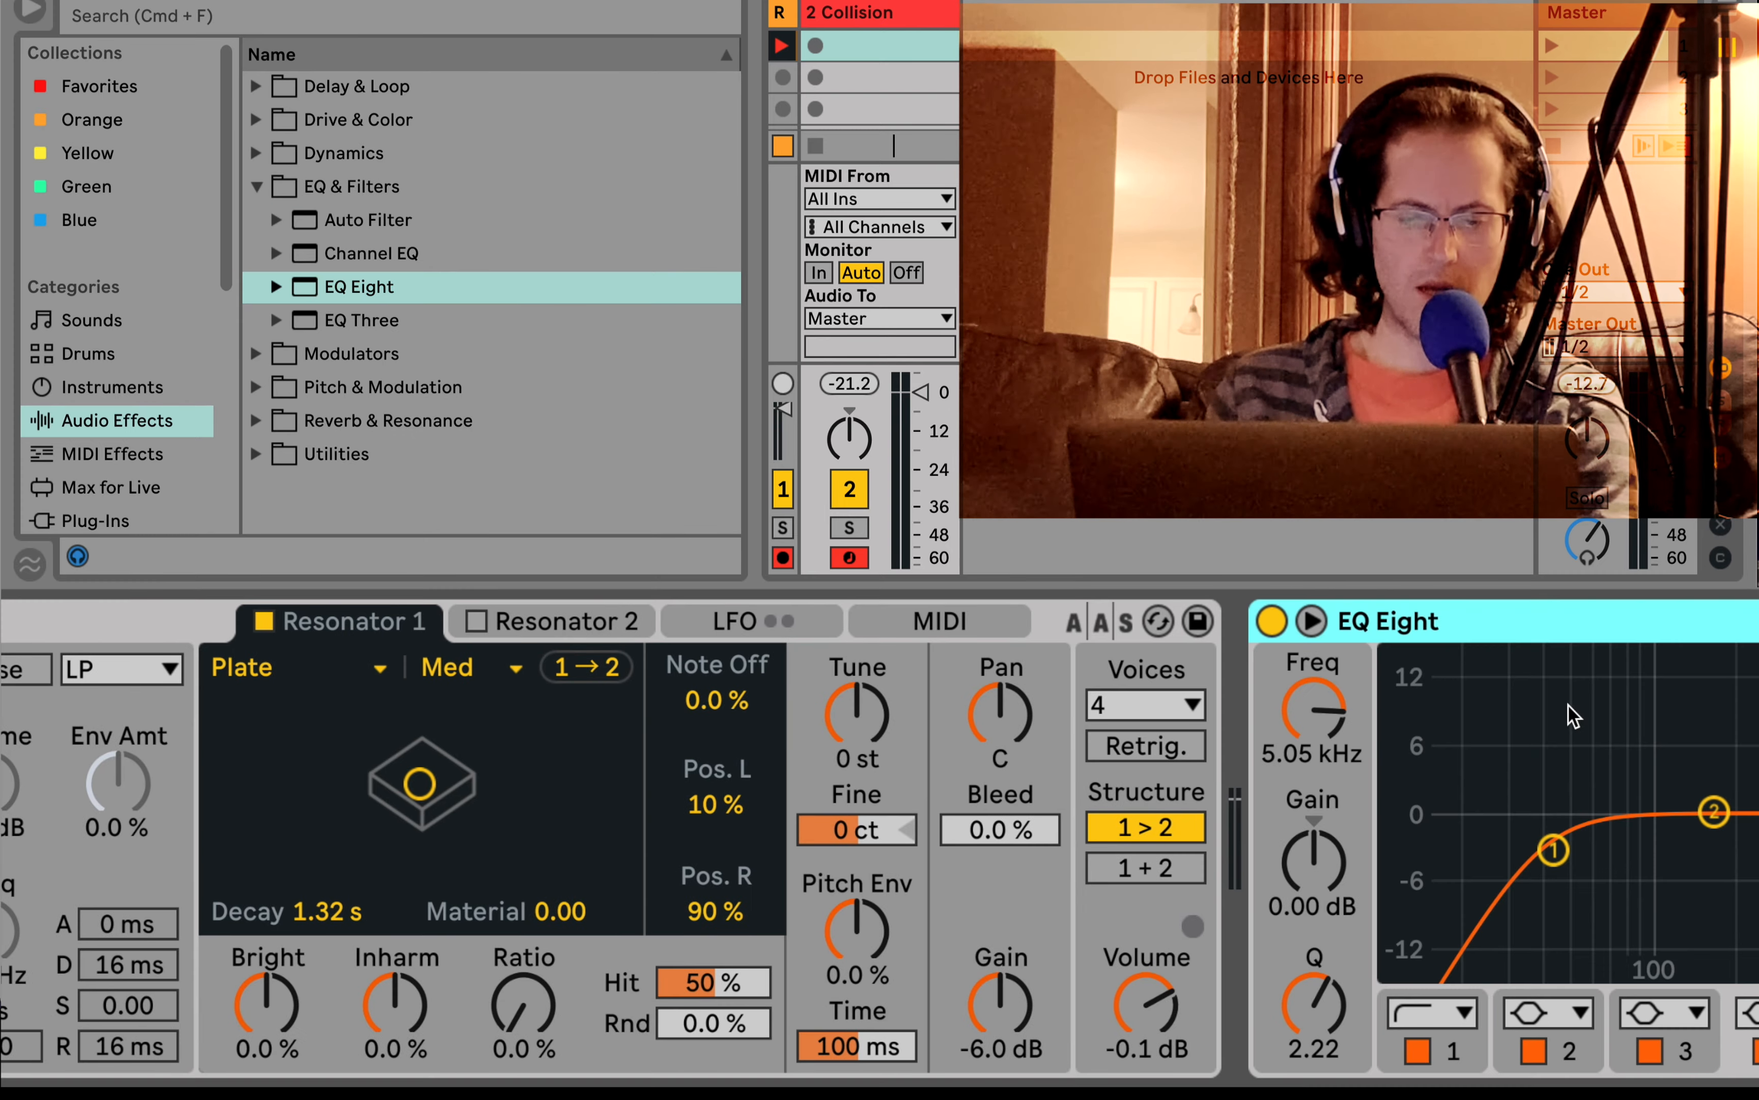
{"action": "left_click", "coordinate": [1553, 849]}
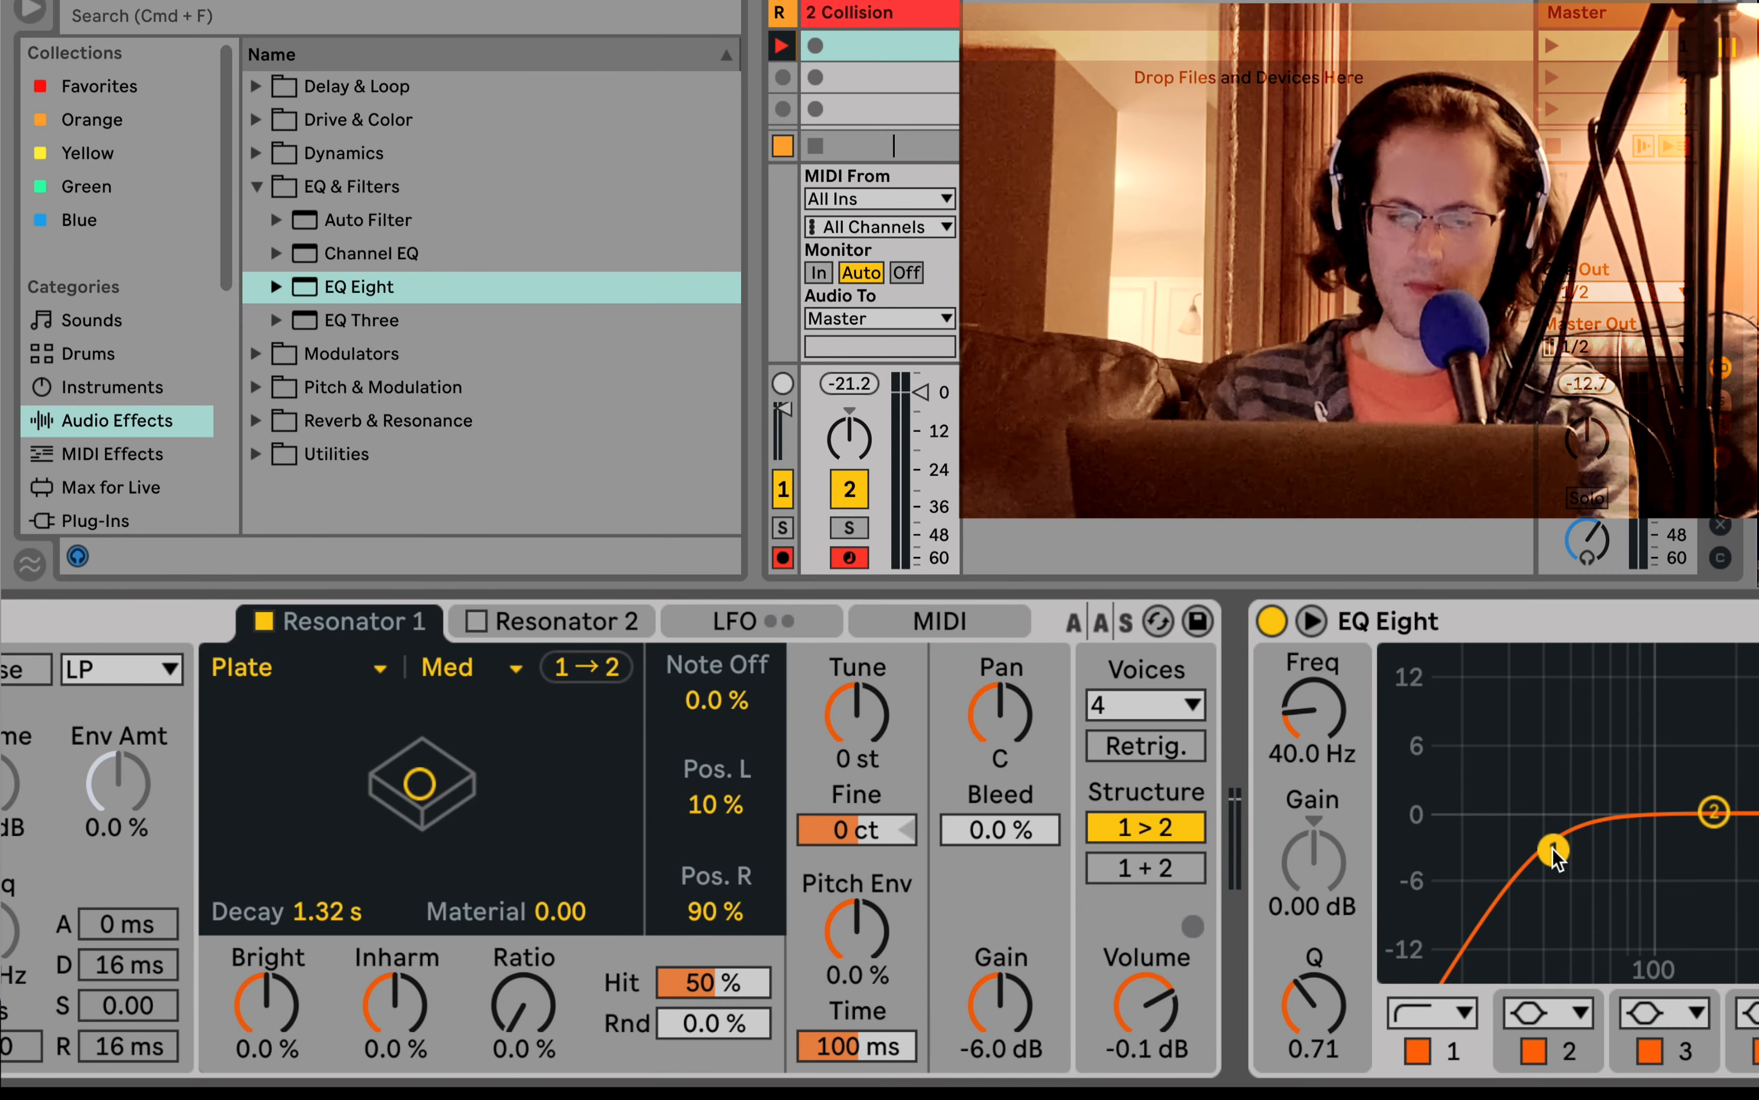
{"action": "left_click", "coordinate": [1321, 728]}
{"action": "type", "text": "50"}
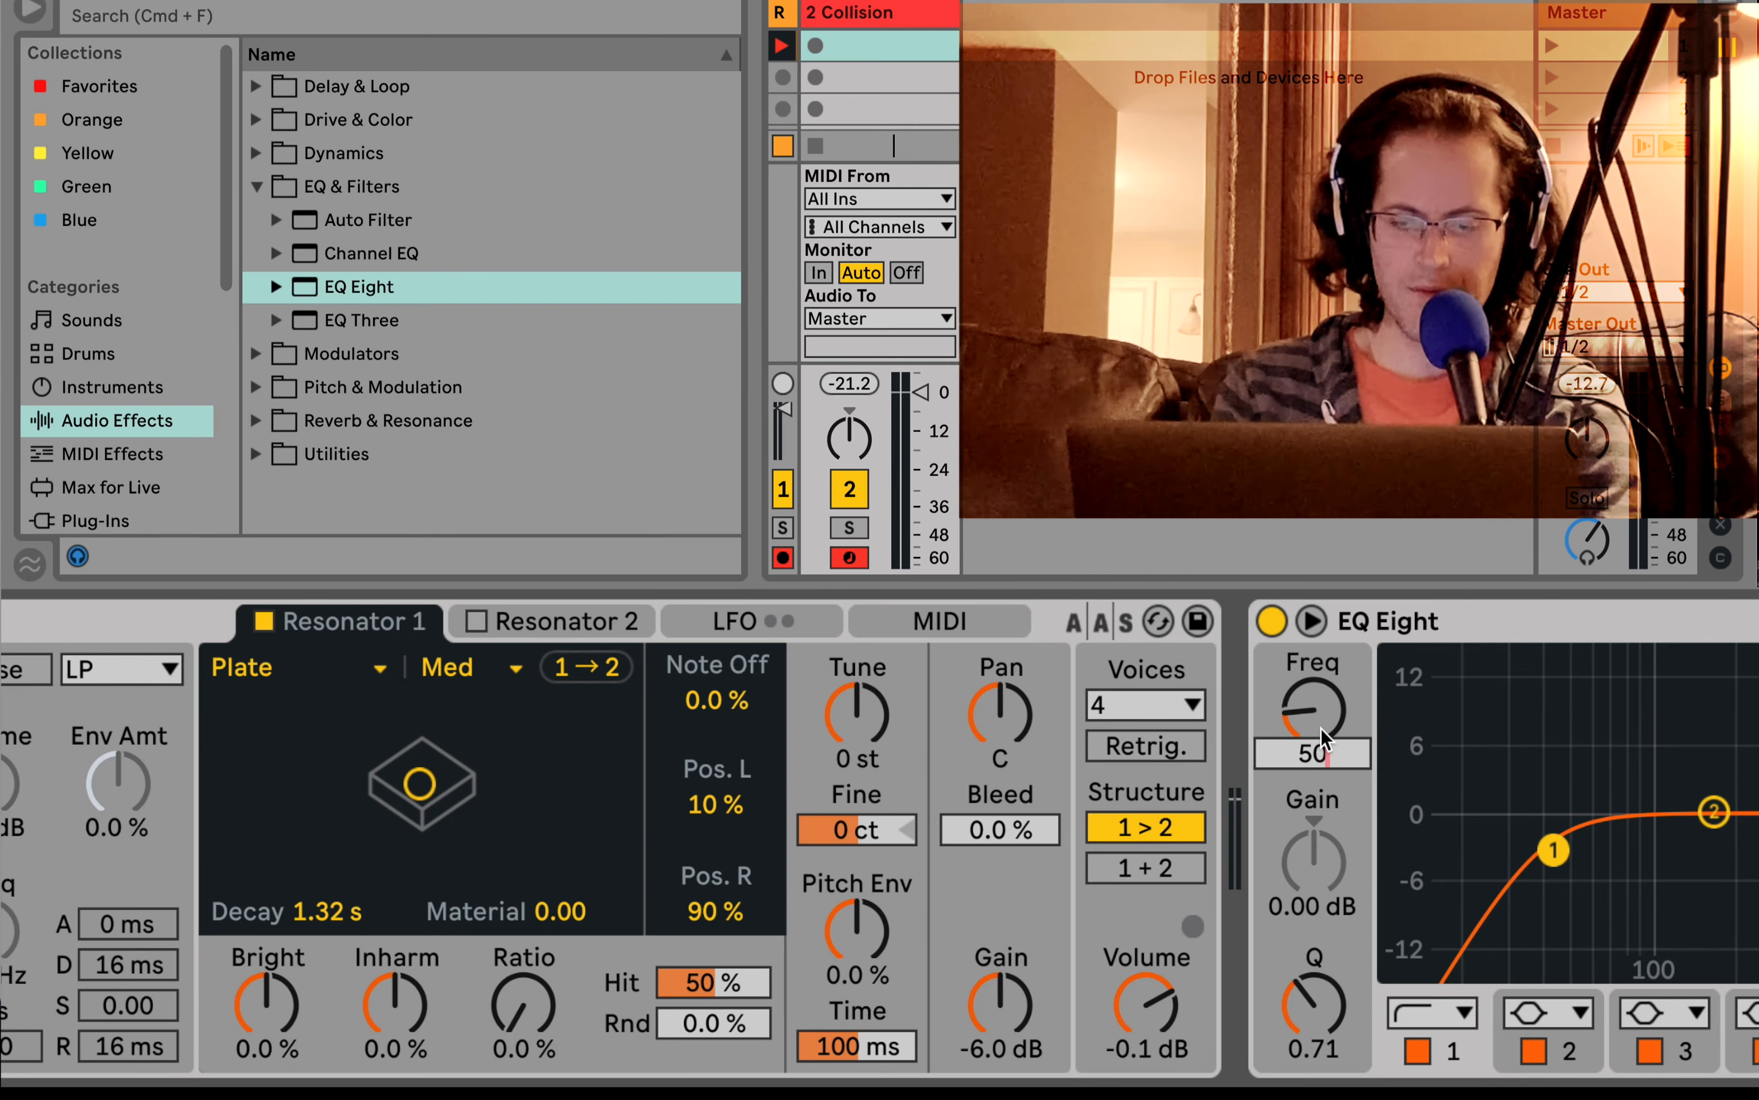
{"action": "key", "text": "Return"}
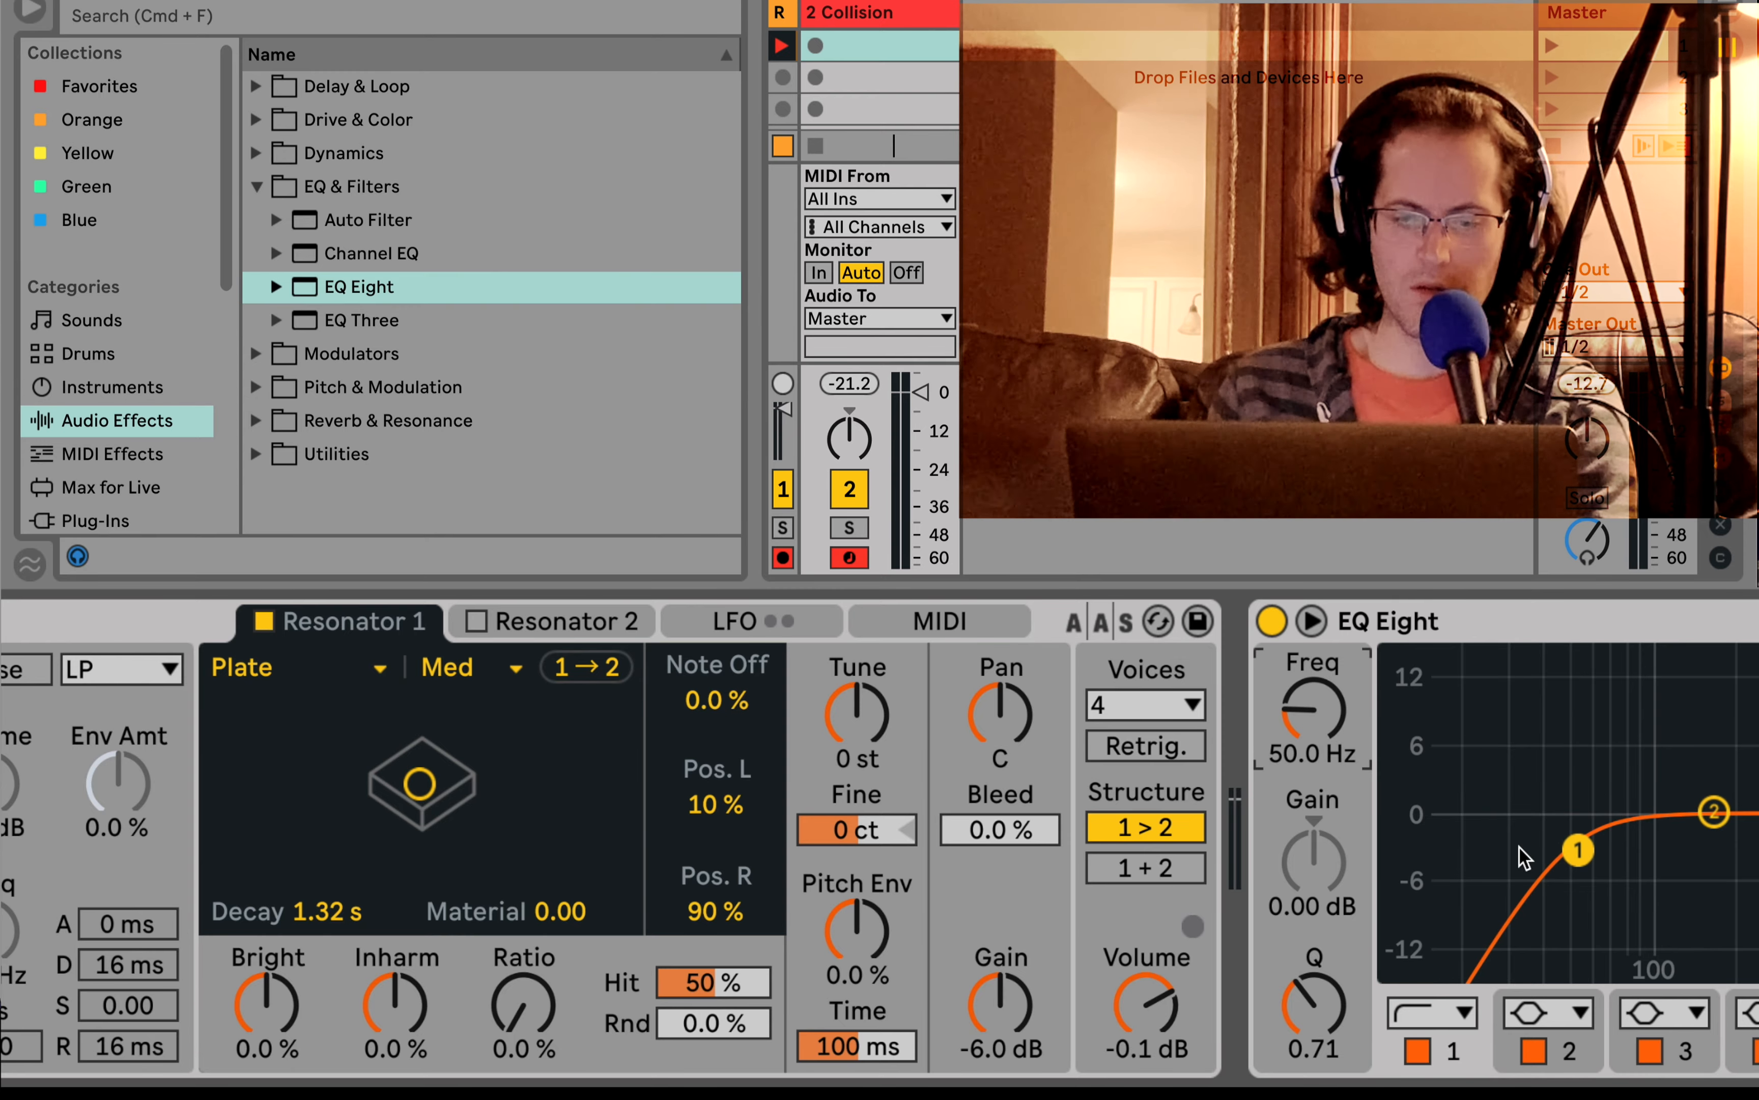
- Collapse the EQ Eight device in the chain and bring Collision back into full view
{"action": "double_click", "coordinate": [1442, 599]}
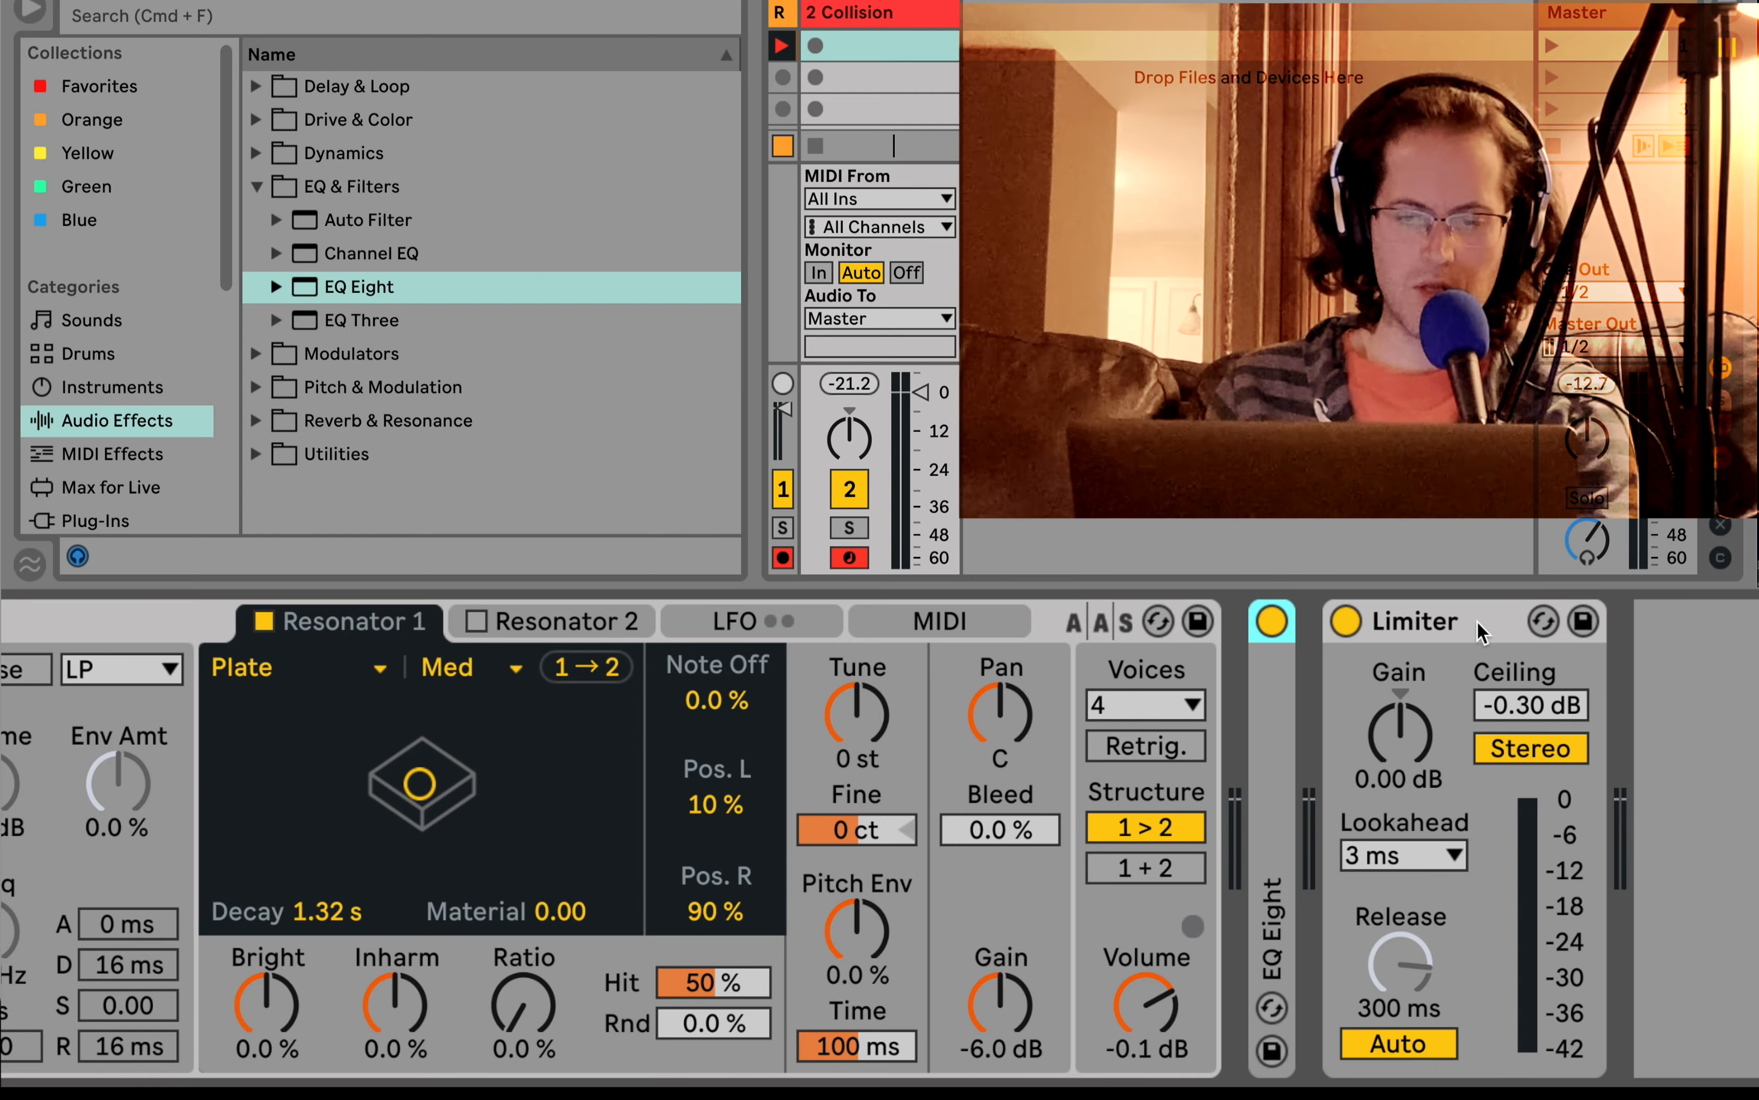
{"action": "scroll", "coordinate": [1073, 761], "scroll_direction": "left", "scroll_amount": 3}
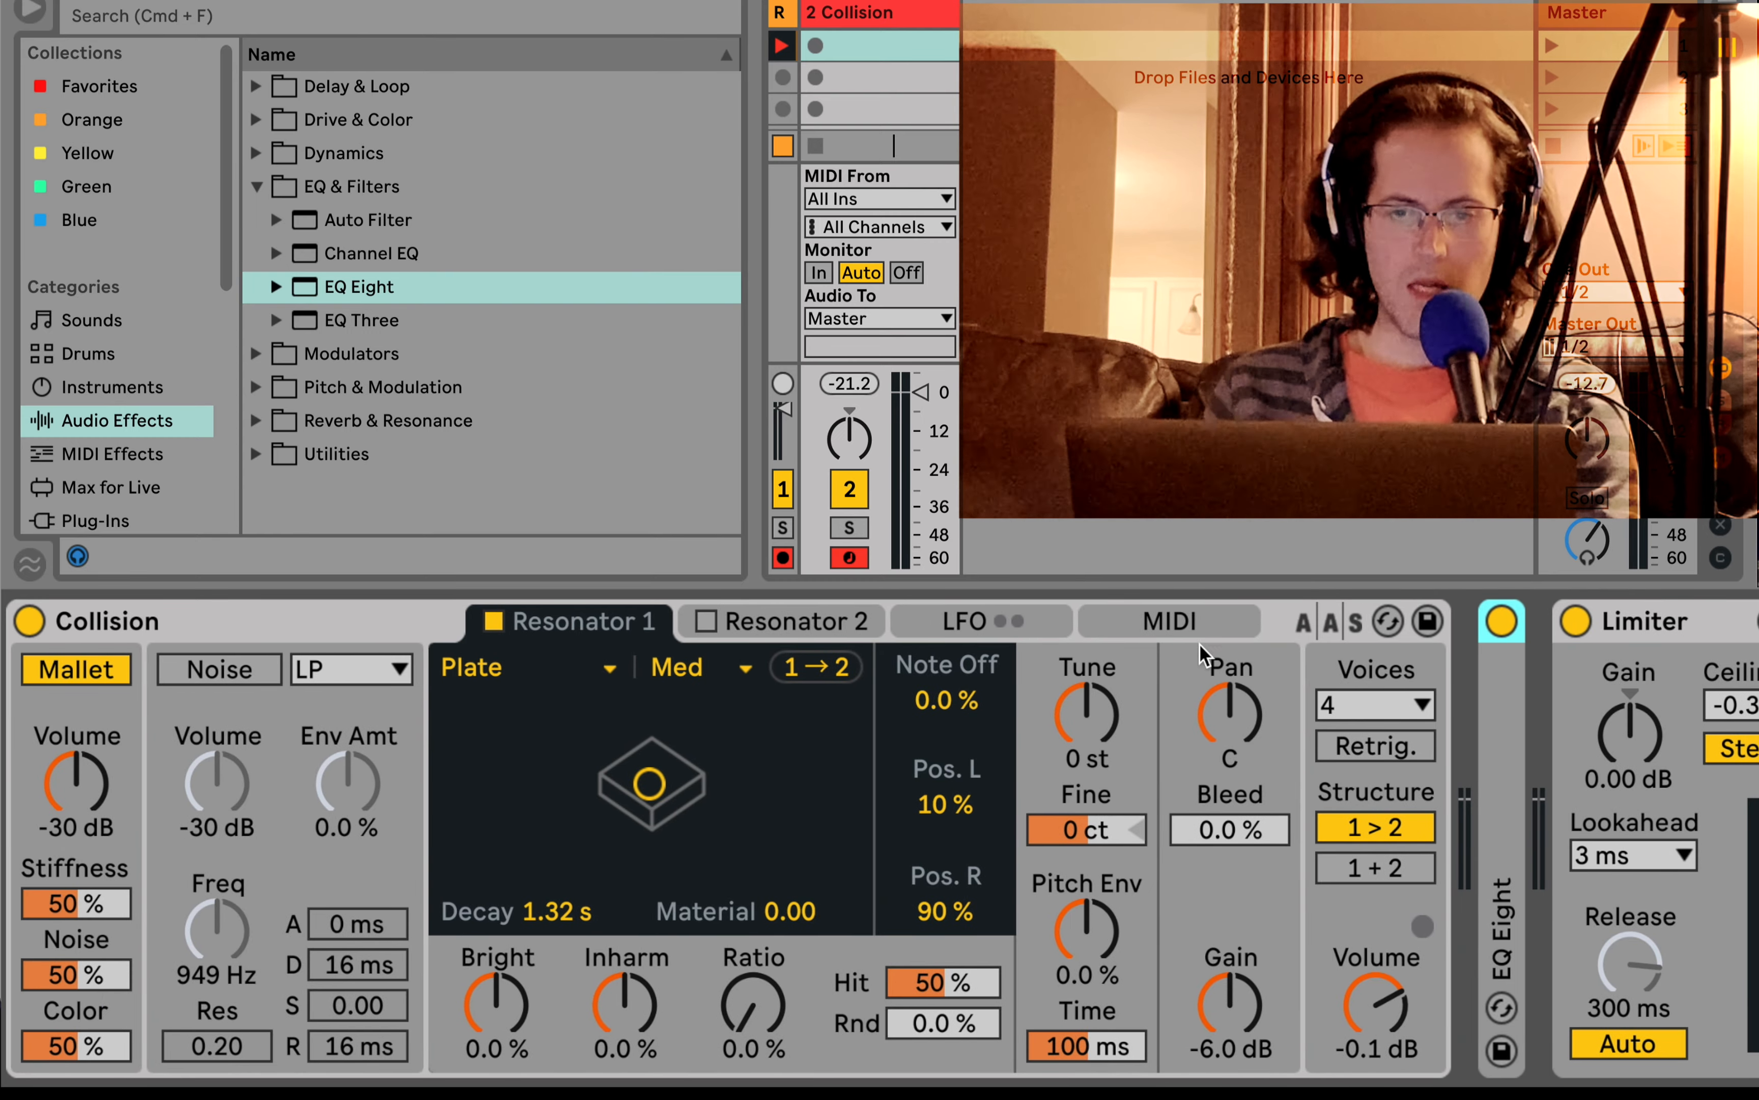
{"action": "left_click", "coordinate": [905, 386]}
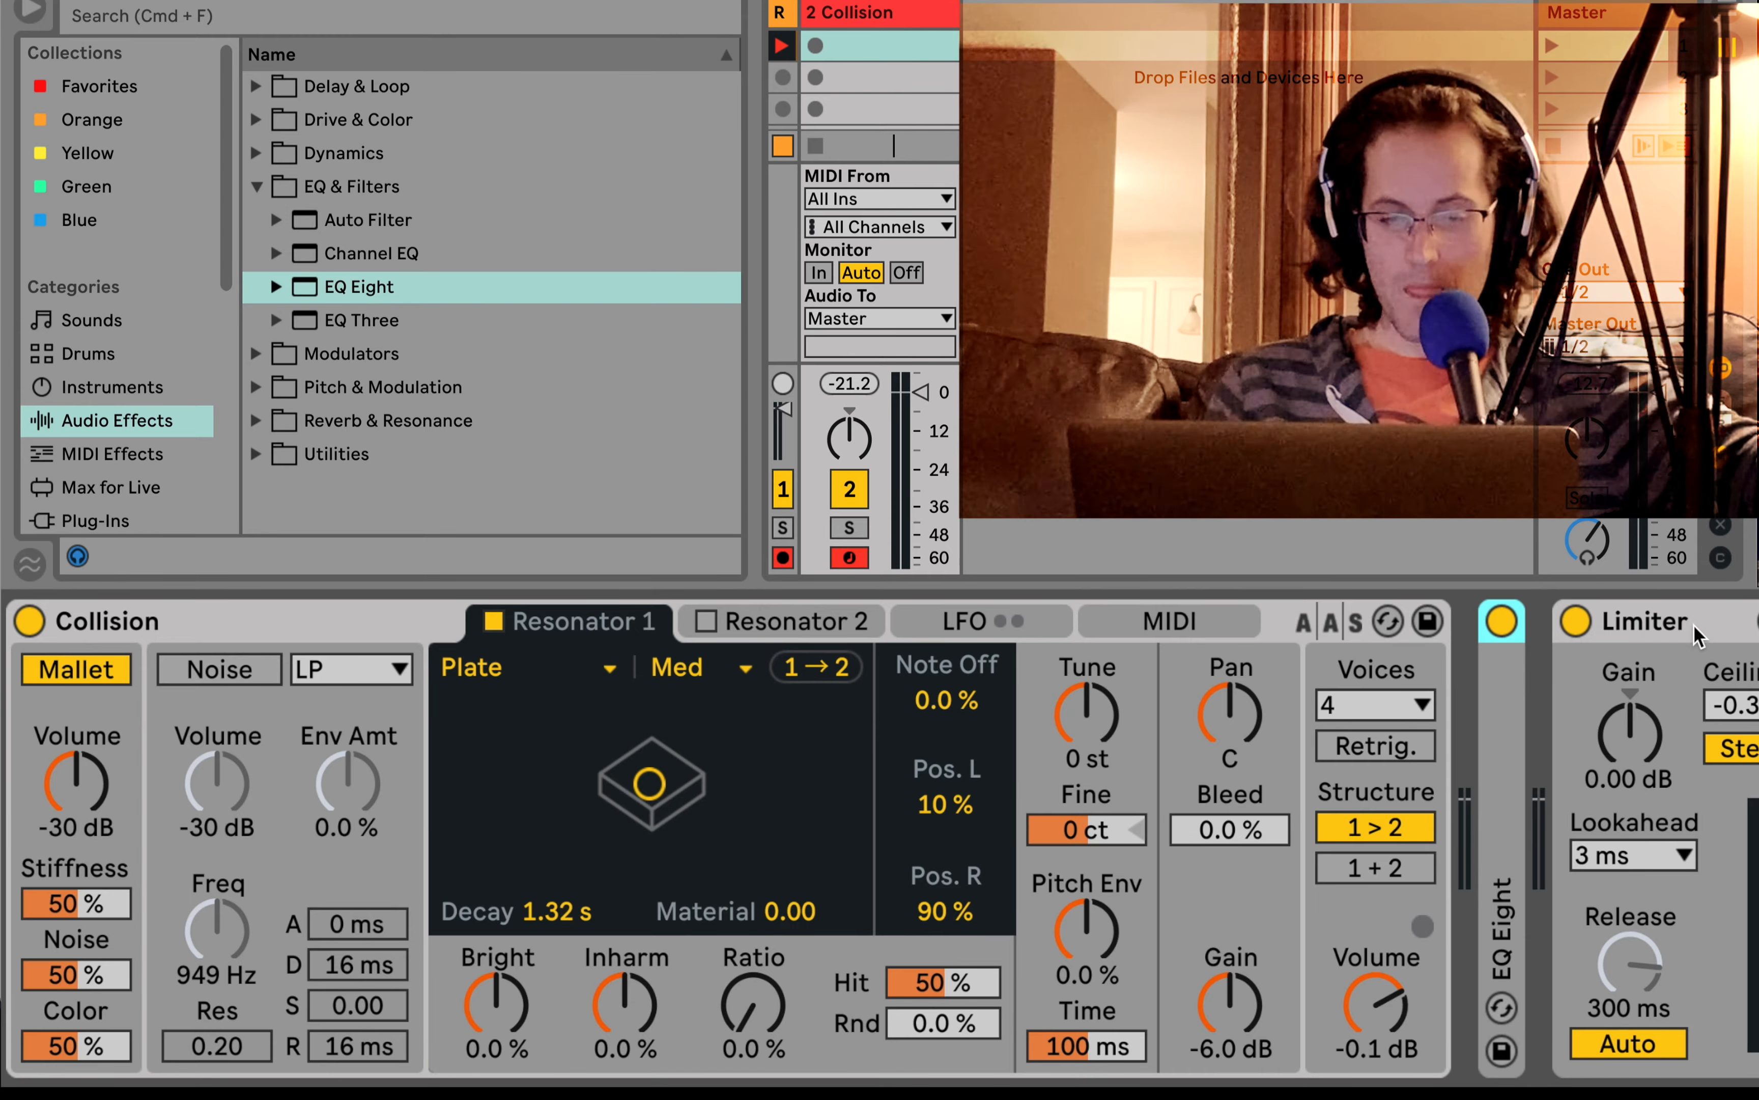
- Insert a Compressor from the Dynamics effects between EQ Eight and the Limiter and set its attack to 6.57 ms
{"action": "left_click", "coordinate": [256, 121]}
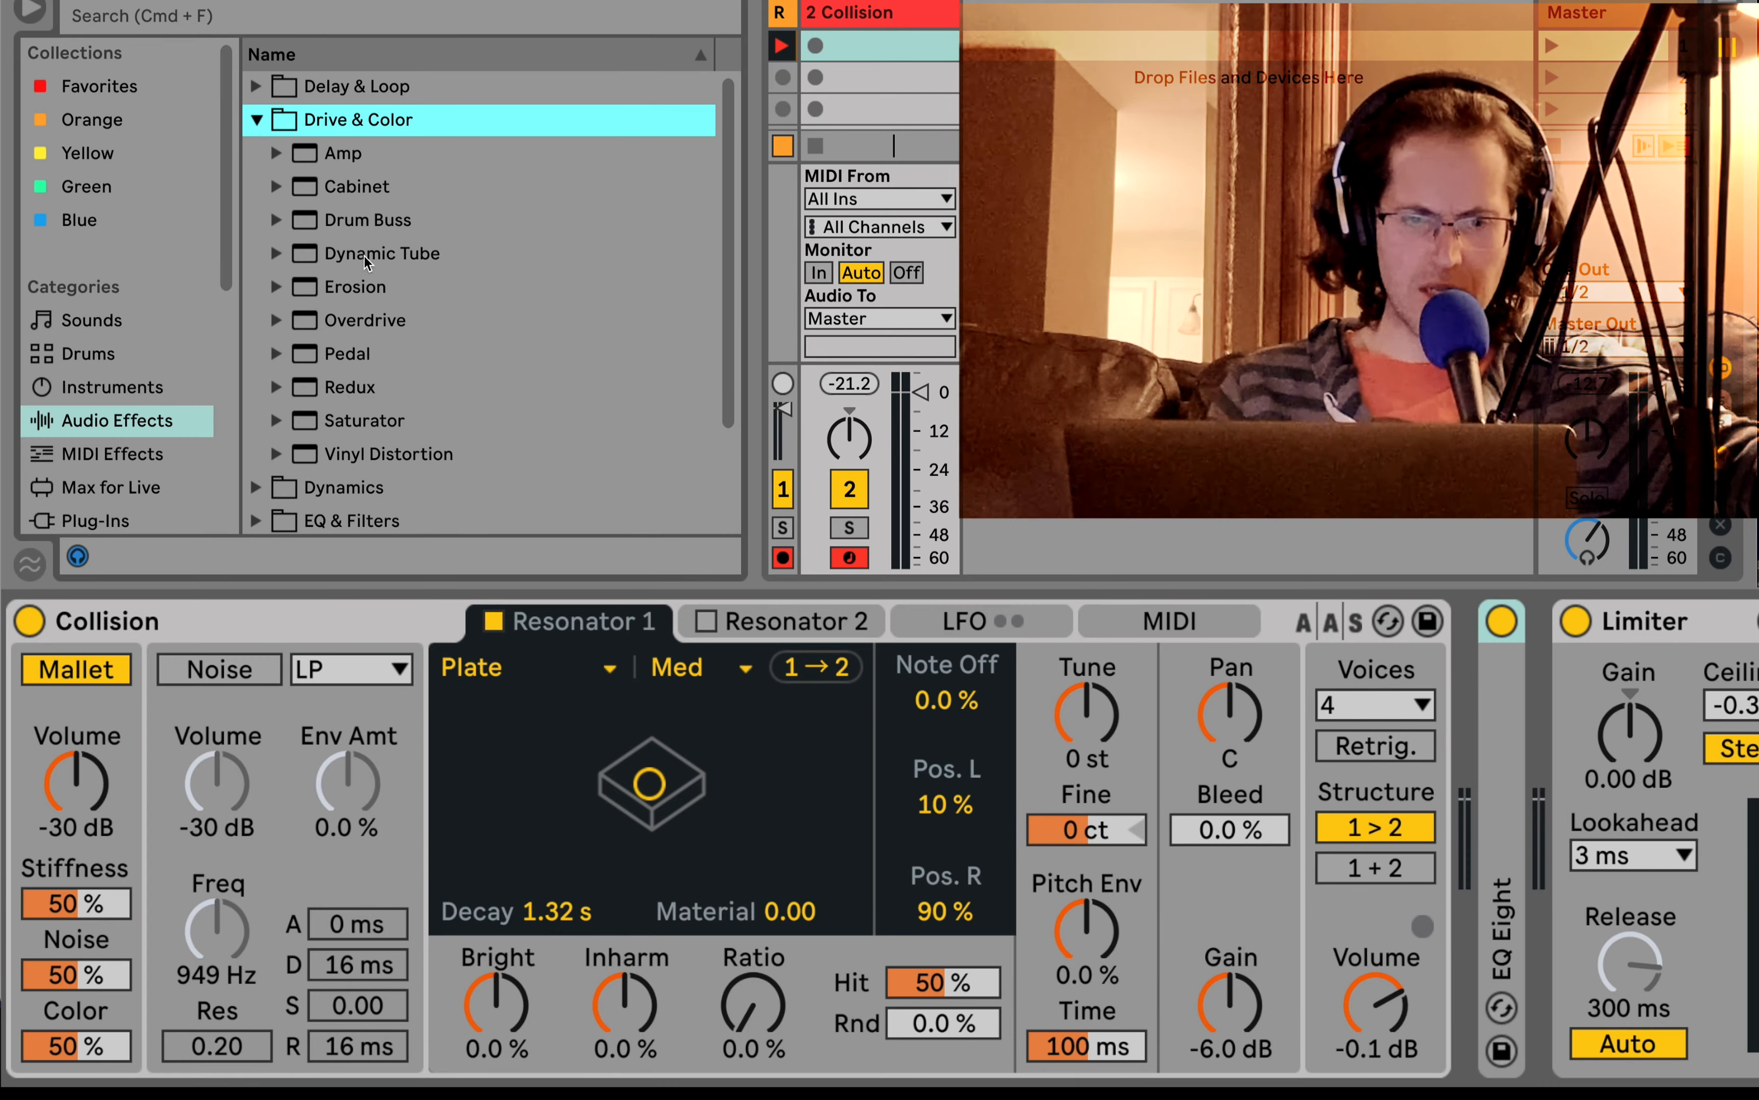
{"action": "left_click", "coordinate": [260, 121]}
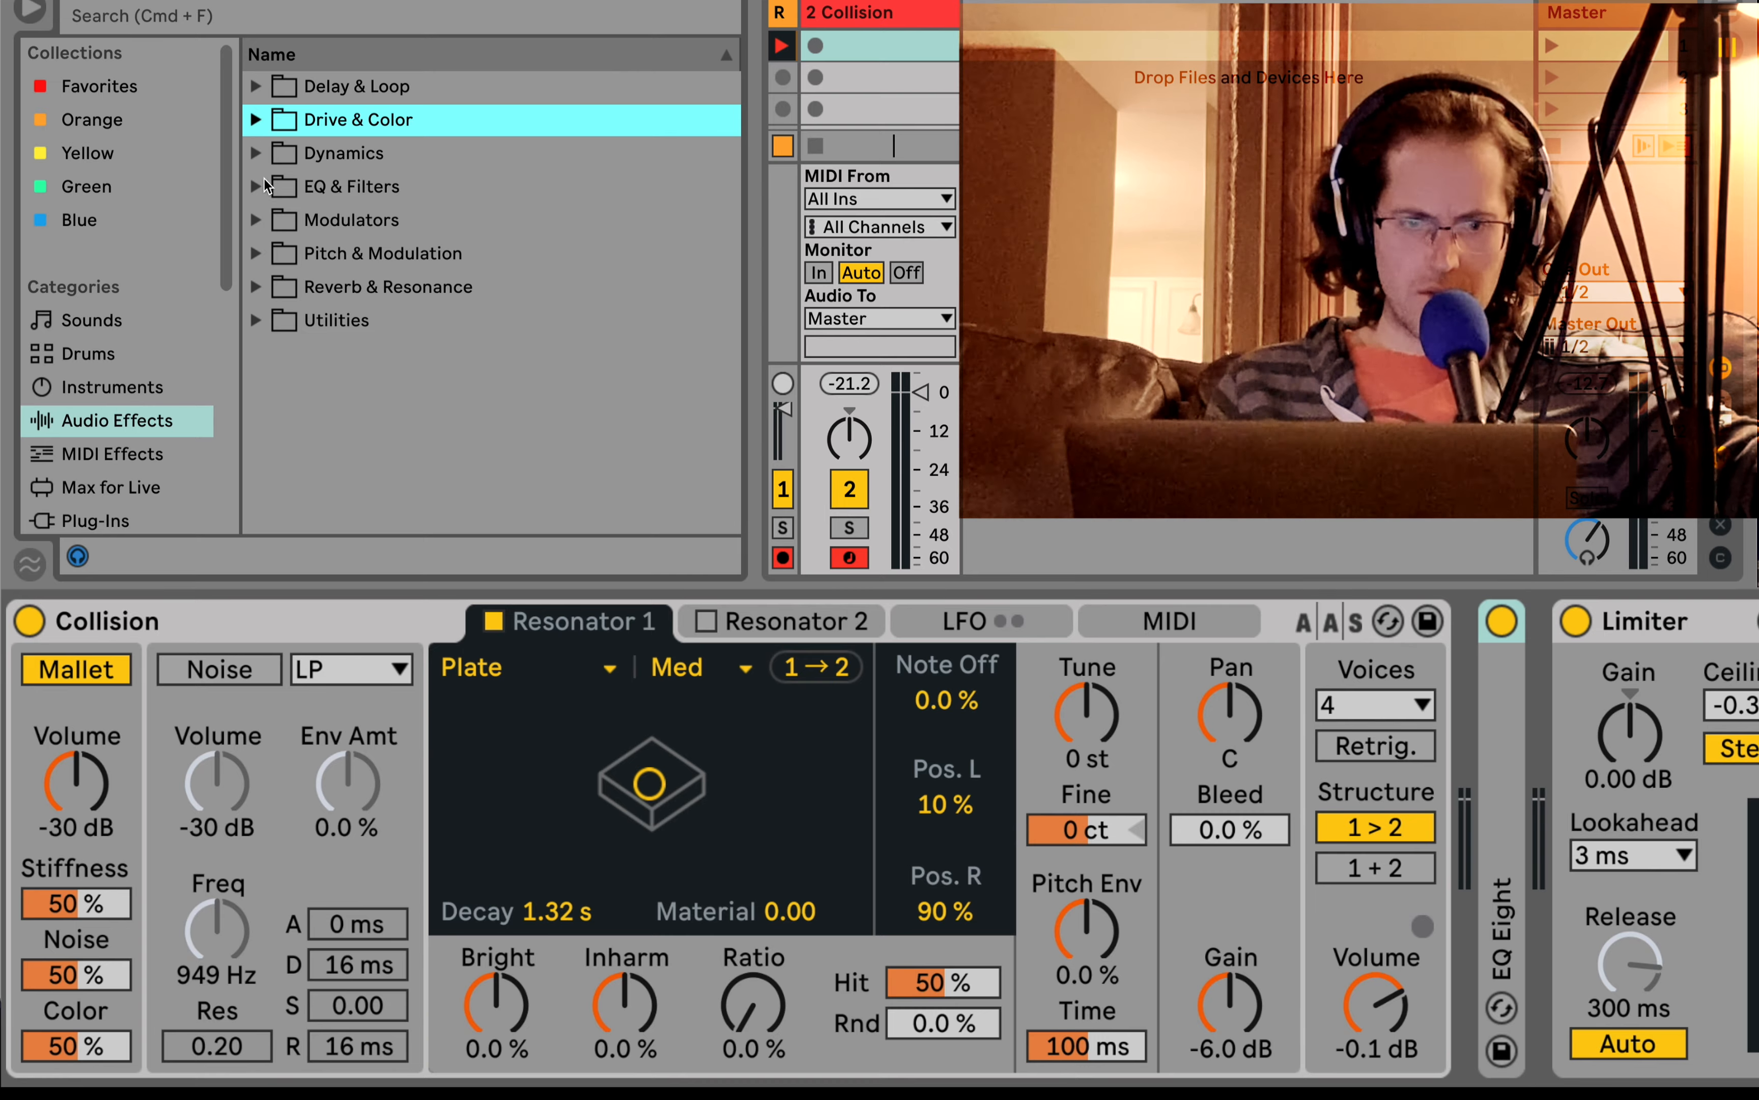
{"action": "left_click", "coordinate": [259, 156]}
{"action": "left_click_drag", "start_coordinate": [356, 190], "coordinate": [1602, 817]}
{"action": "left_click", "coordinate": [1603, 816]}
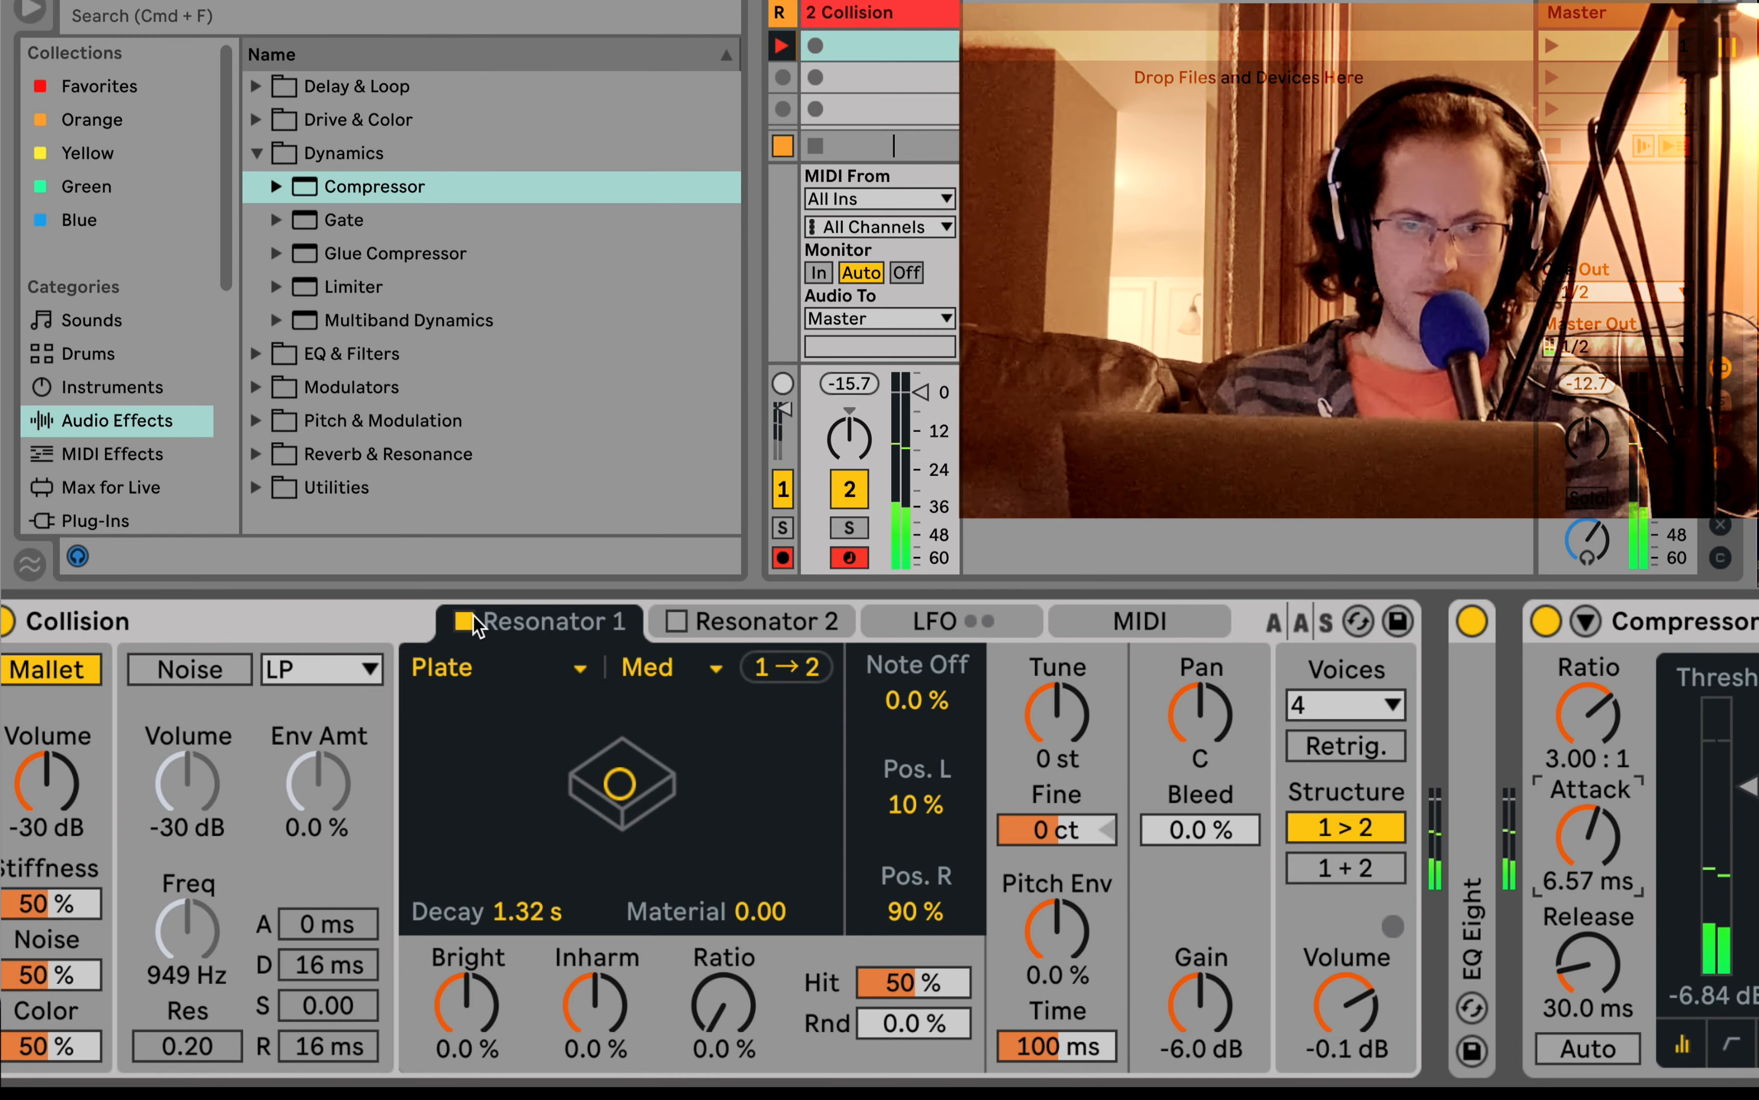
- Add a Reverb after the Compressor and adjust its decay time to about 2.20 s
{"action": "left_click", "coordinate": [253, 456]}
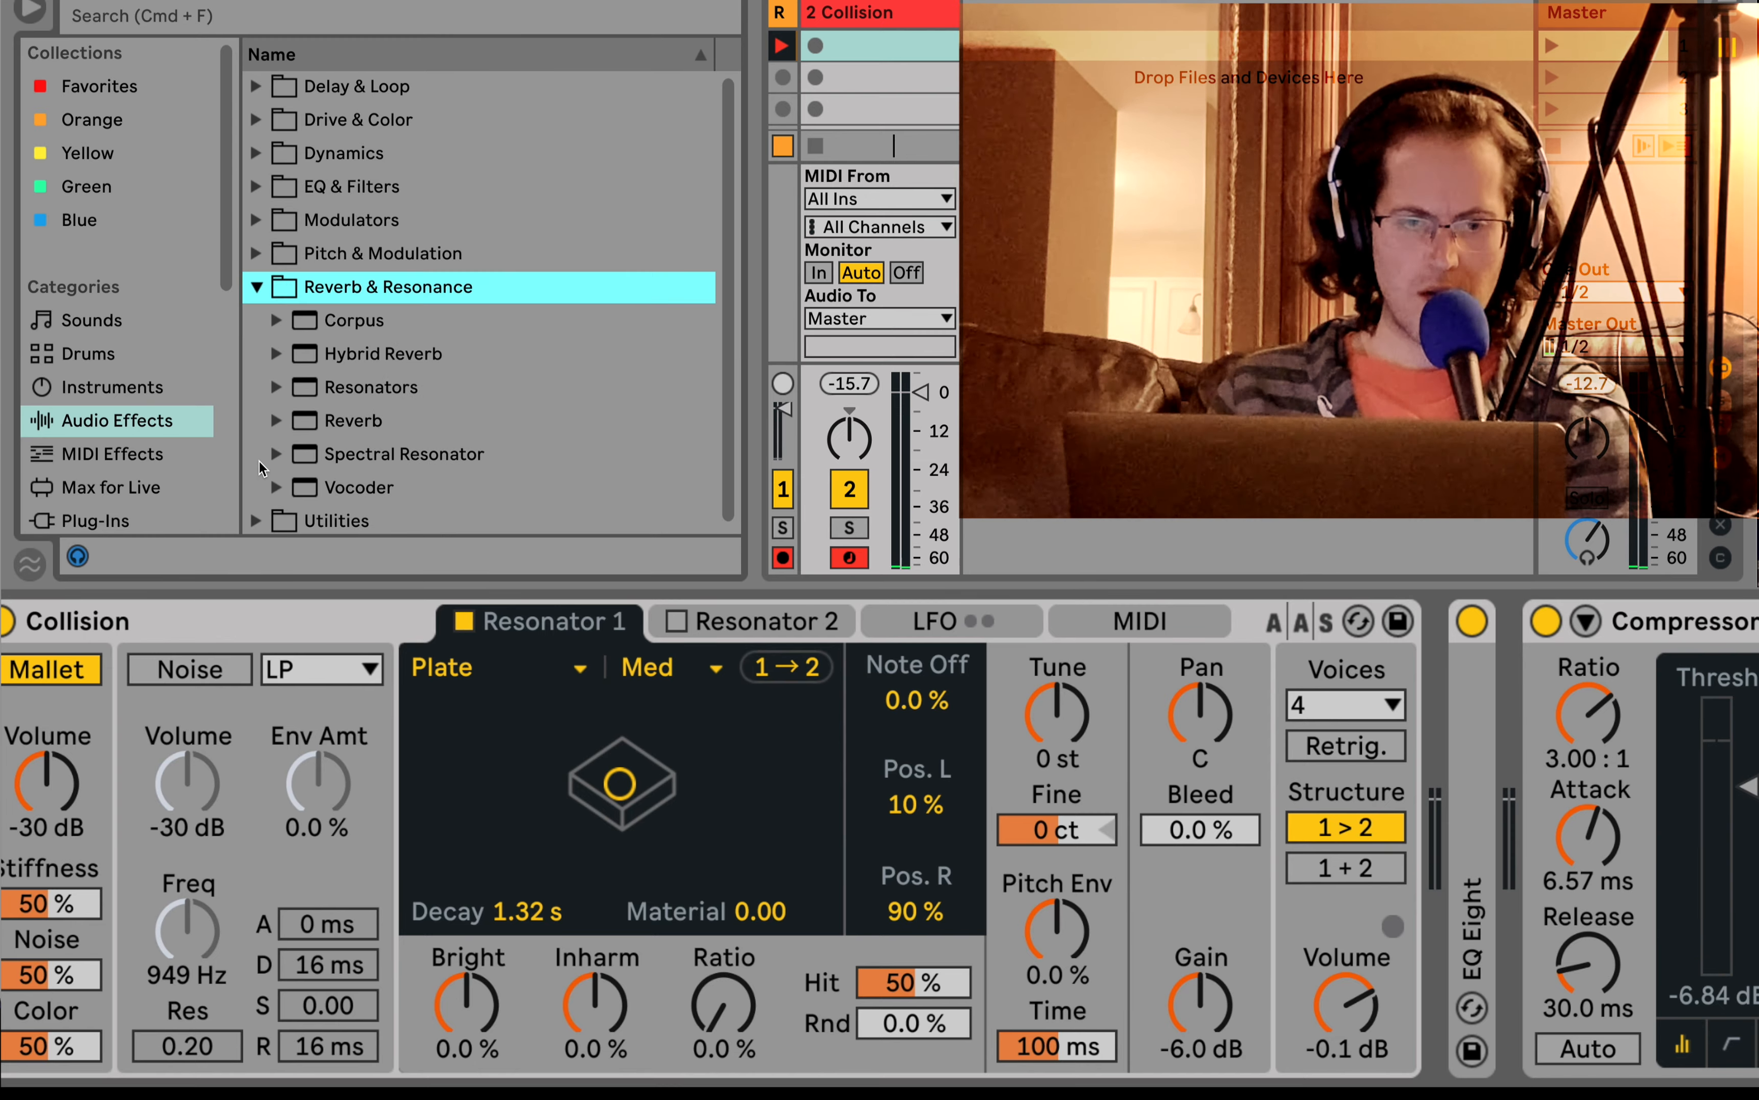
{"action": "double_click", "coordinate": [353, 421]}
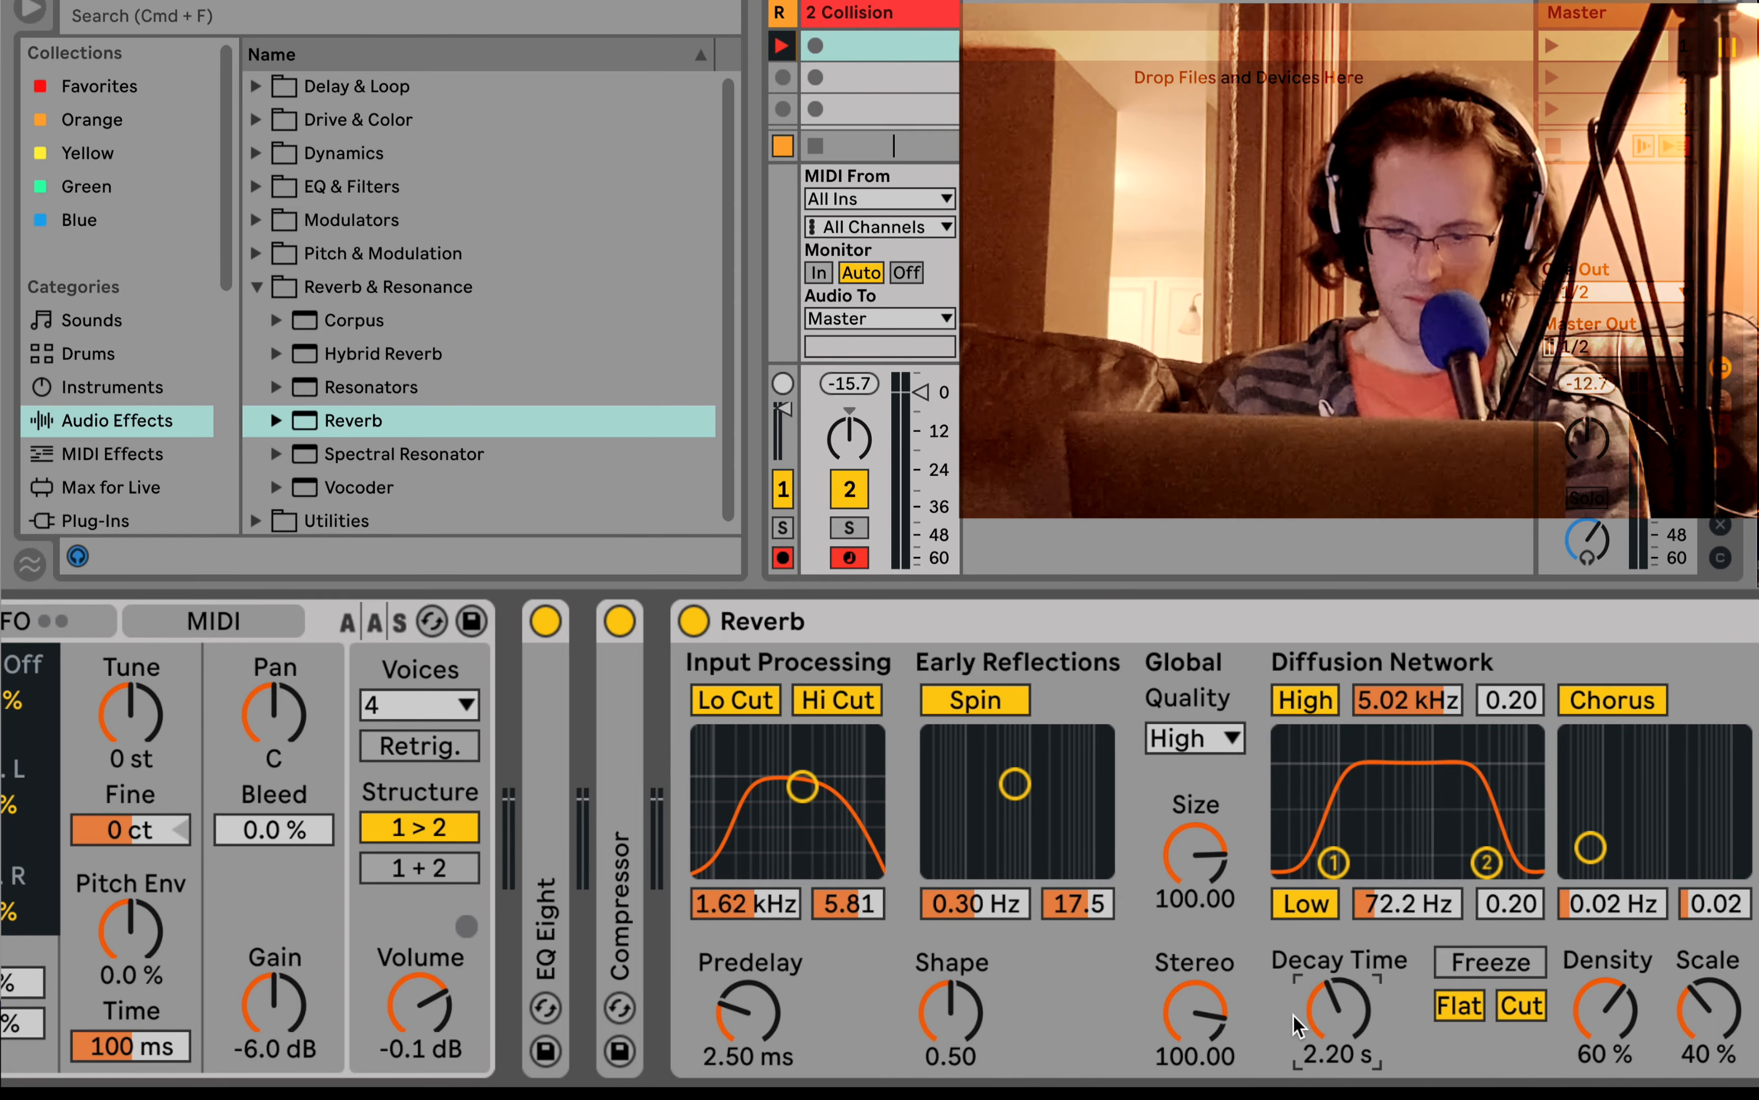
{"action": "left_click_drag", "start_coordinate": [1318, 1011], "coordinate": [1320, 1018]}
- Return to Collision and switch Resonator 1 off and back on to compare the sound
{"action": "scroll", "coordinate": [1320, 1018], "scroll_direction": "left", "scroll_amount": 10}
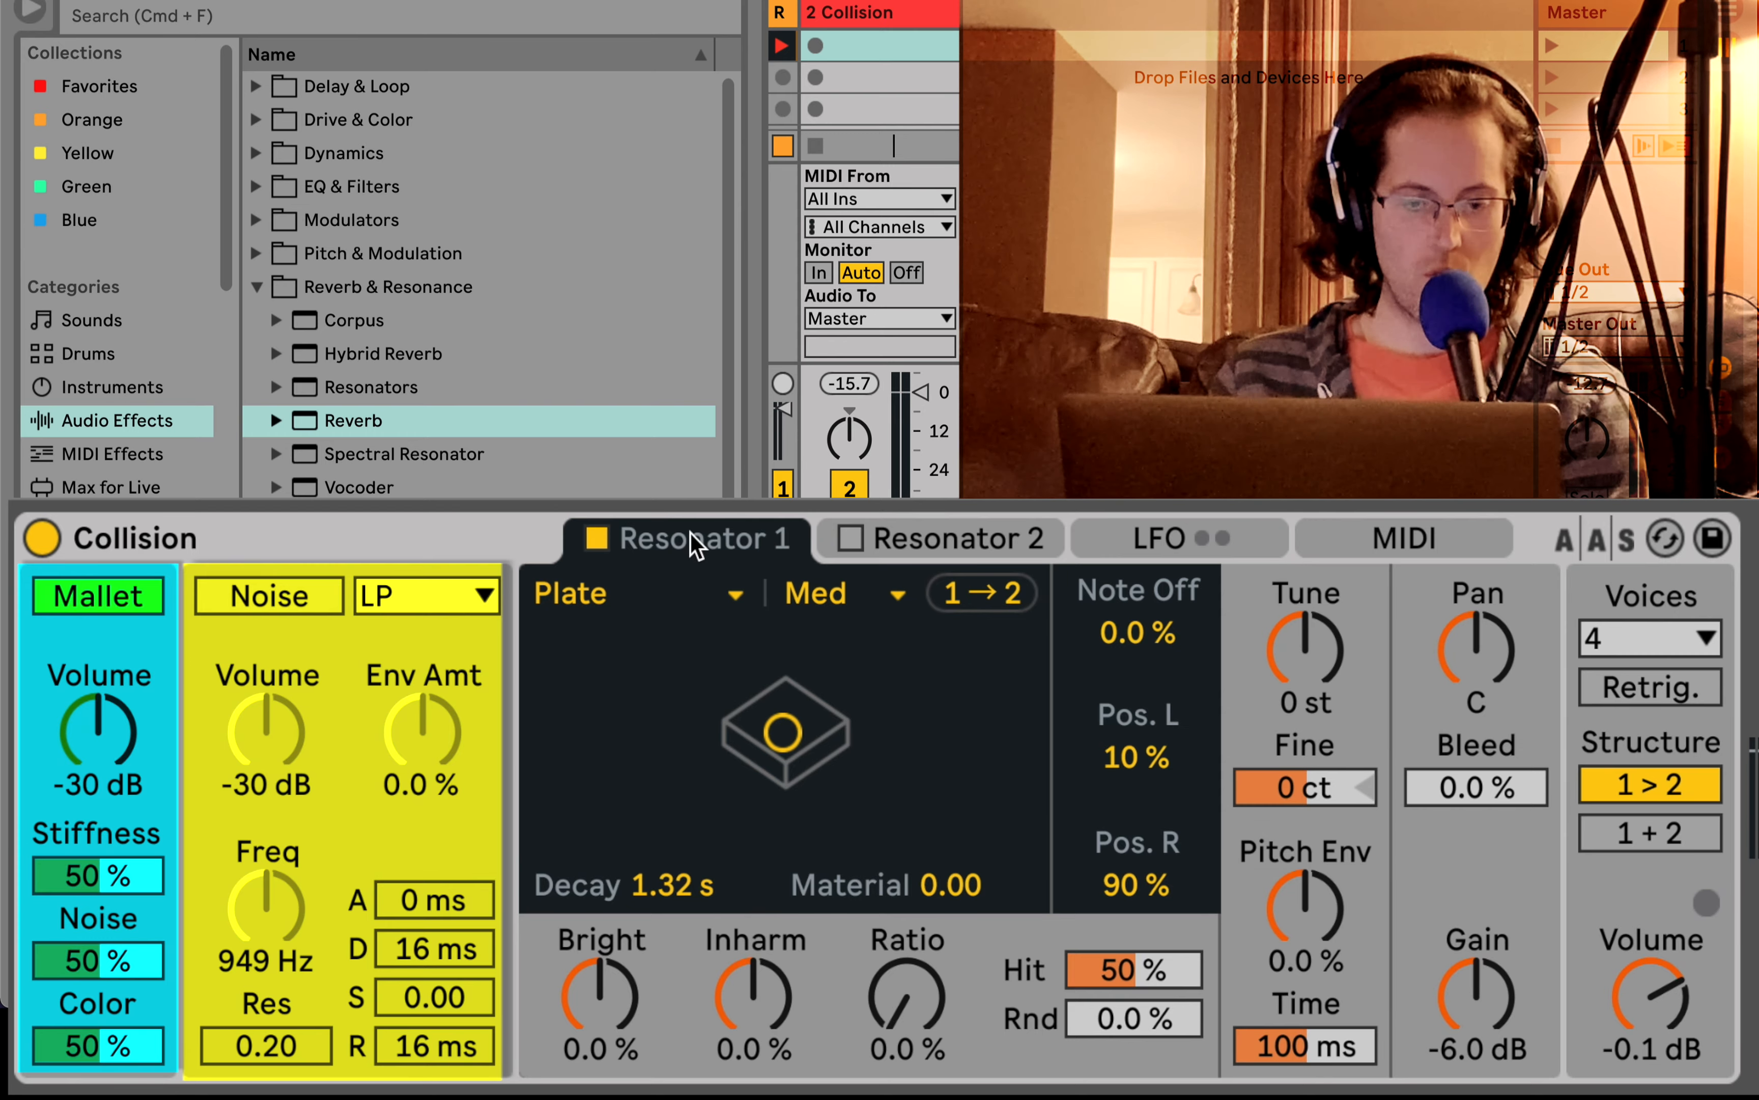
{"action": "left_click", "coordinate": [864, 534]}
{"action": "left_click", "coordinate": [791, 536]}
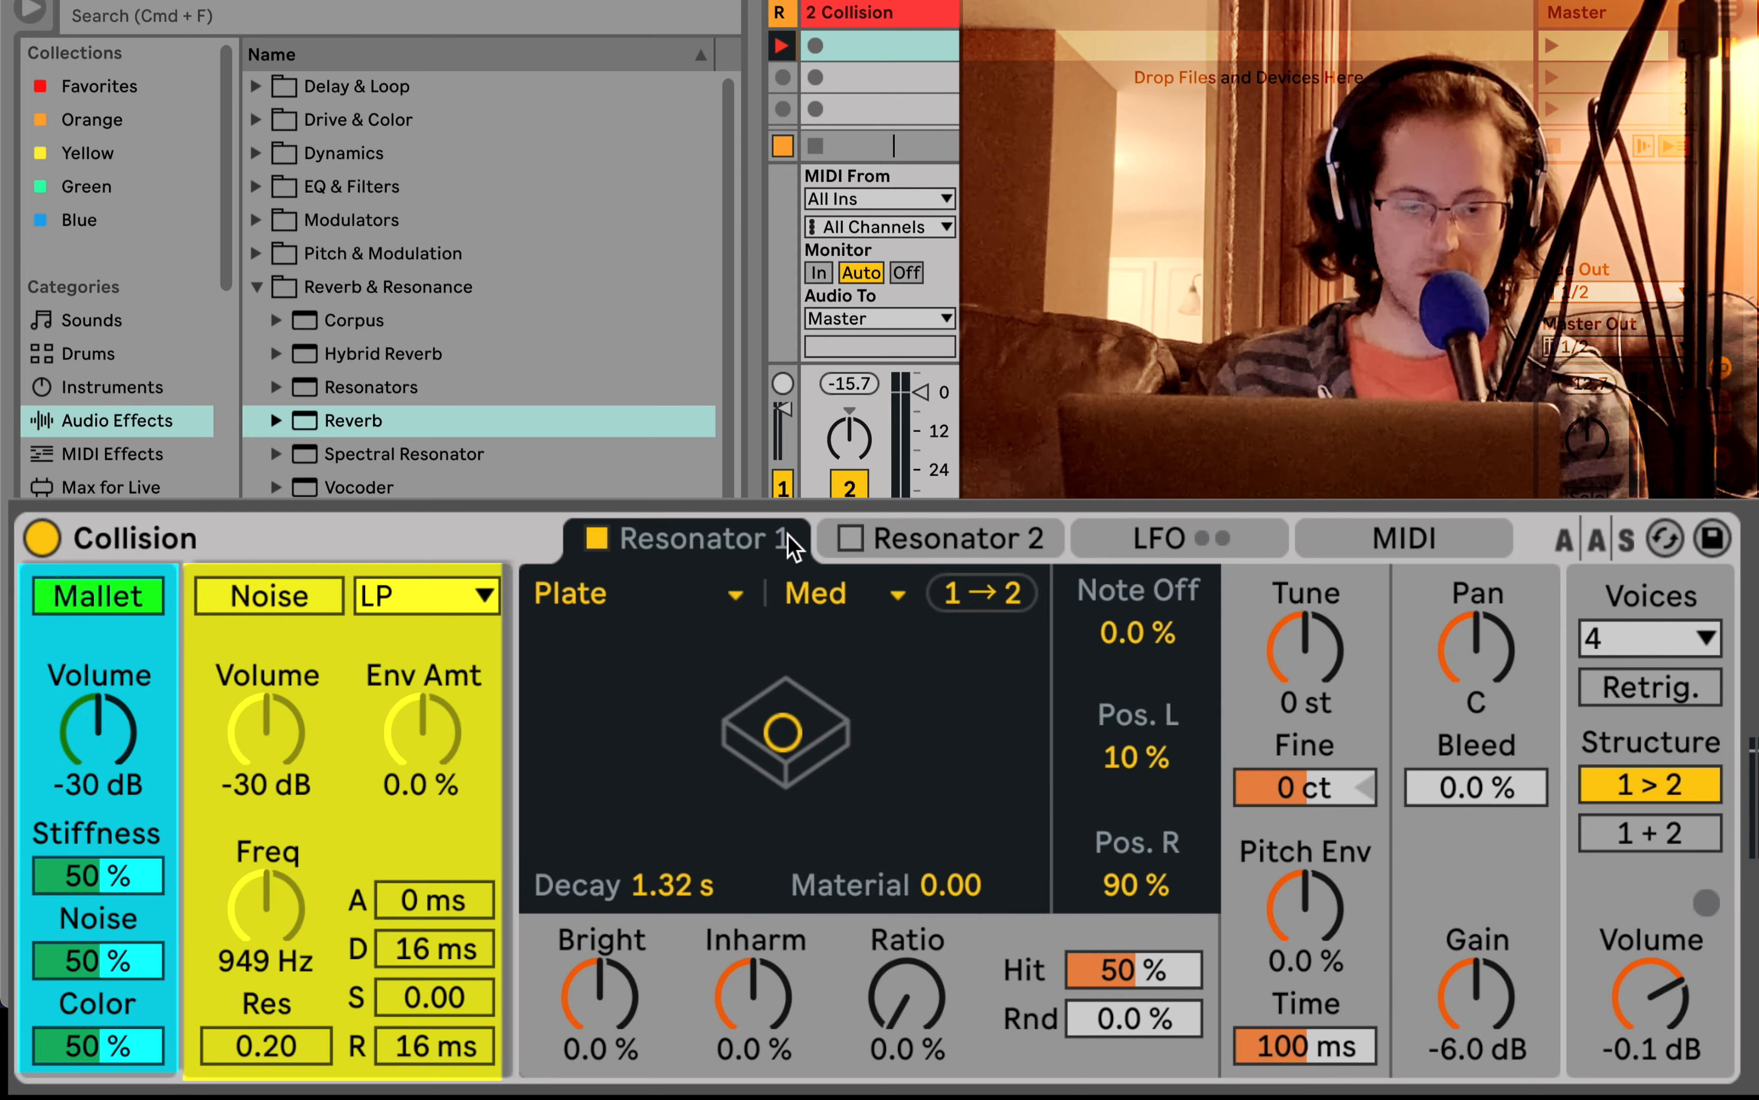
{"action": "left_click", "coordinate": [596, 538]}
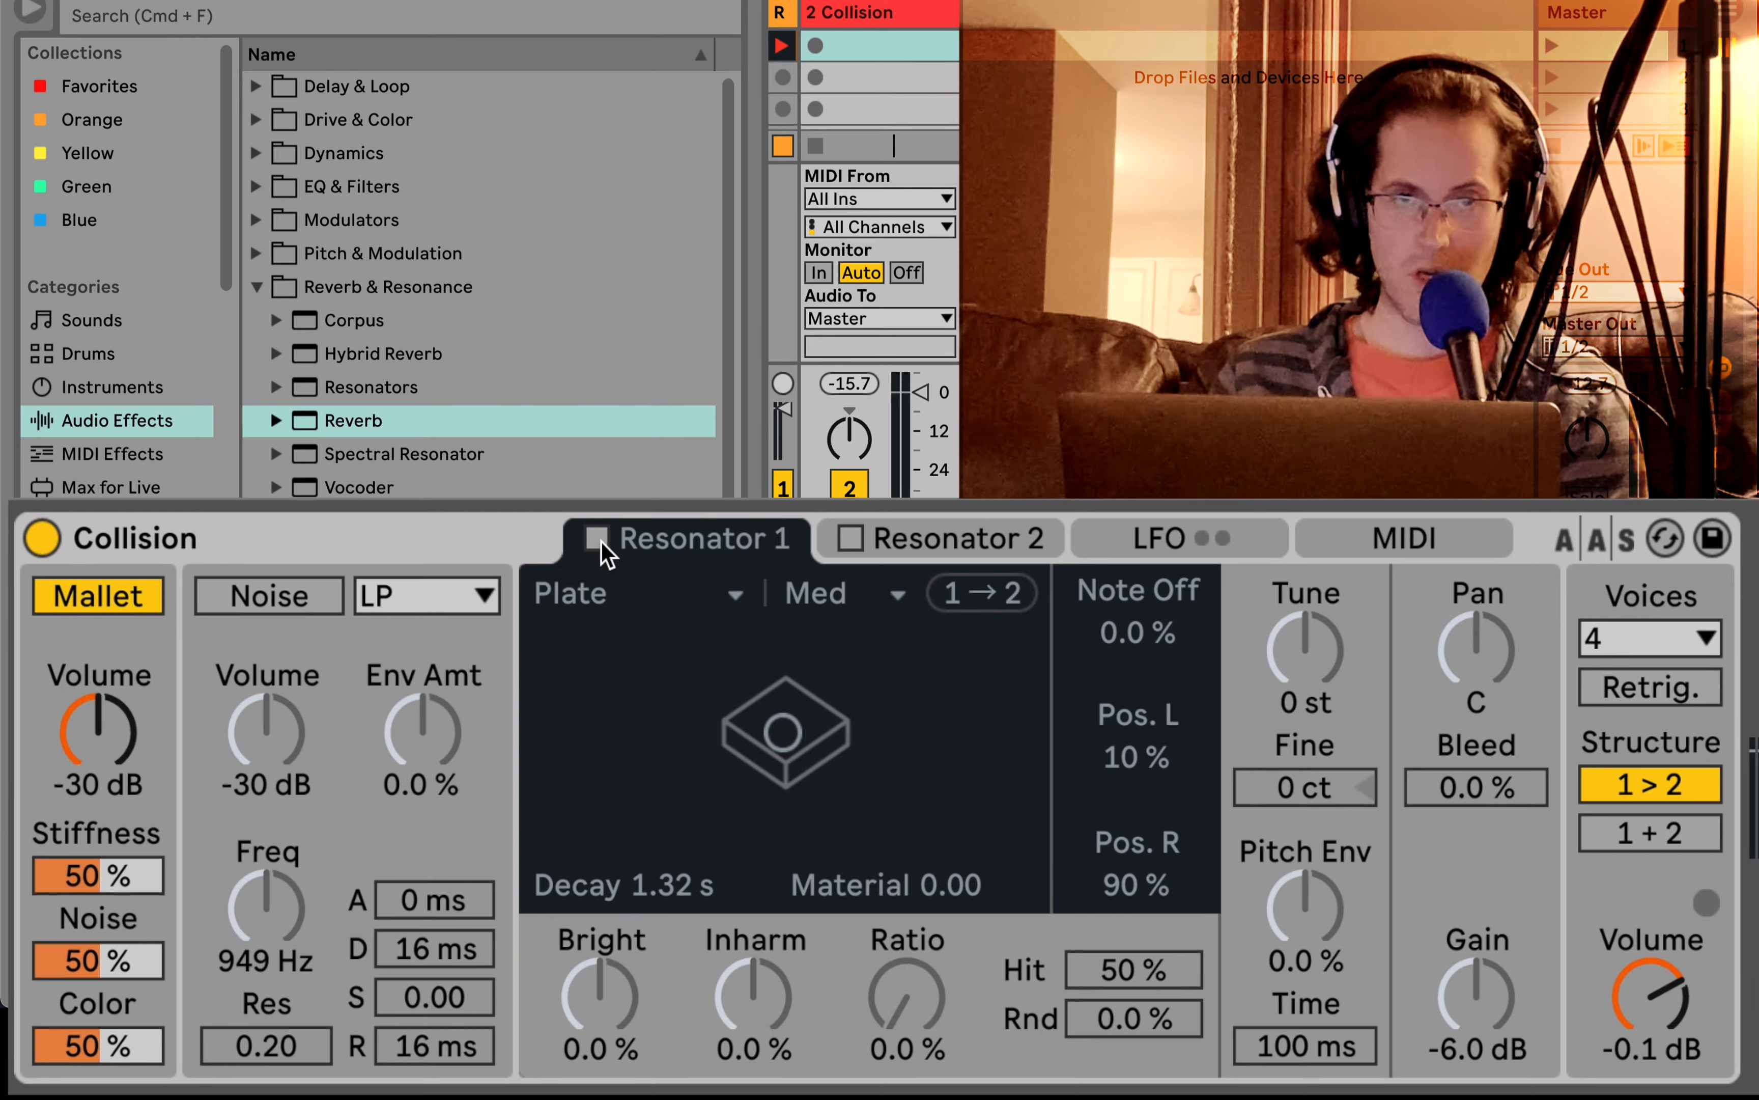
{"action": "left_click", "coordinate": [598, 539]}
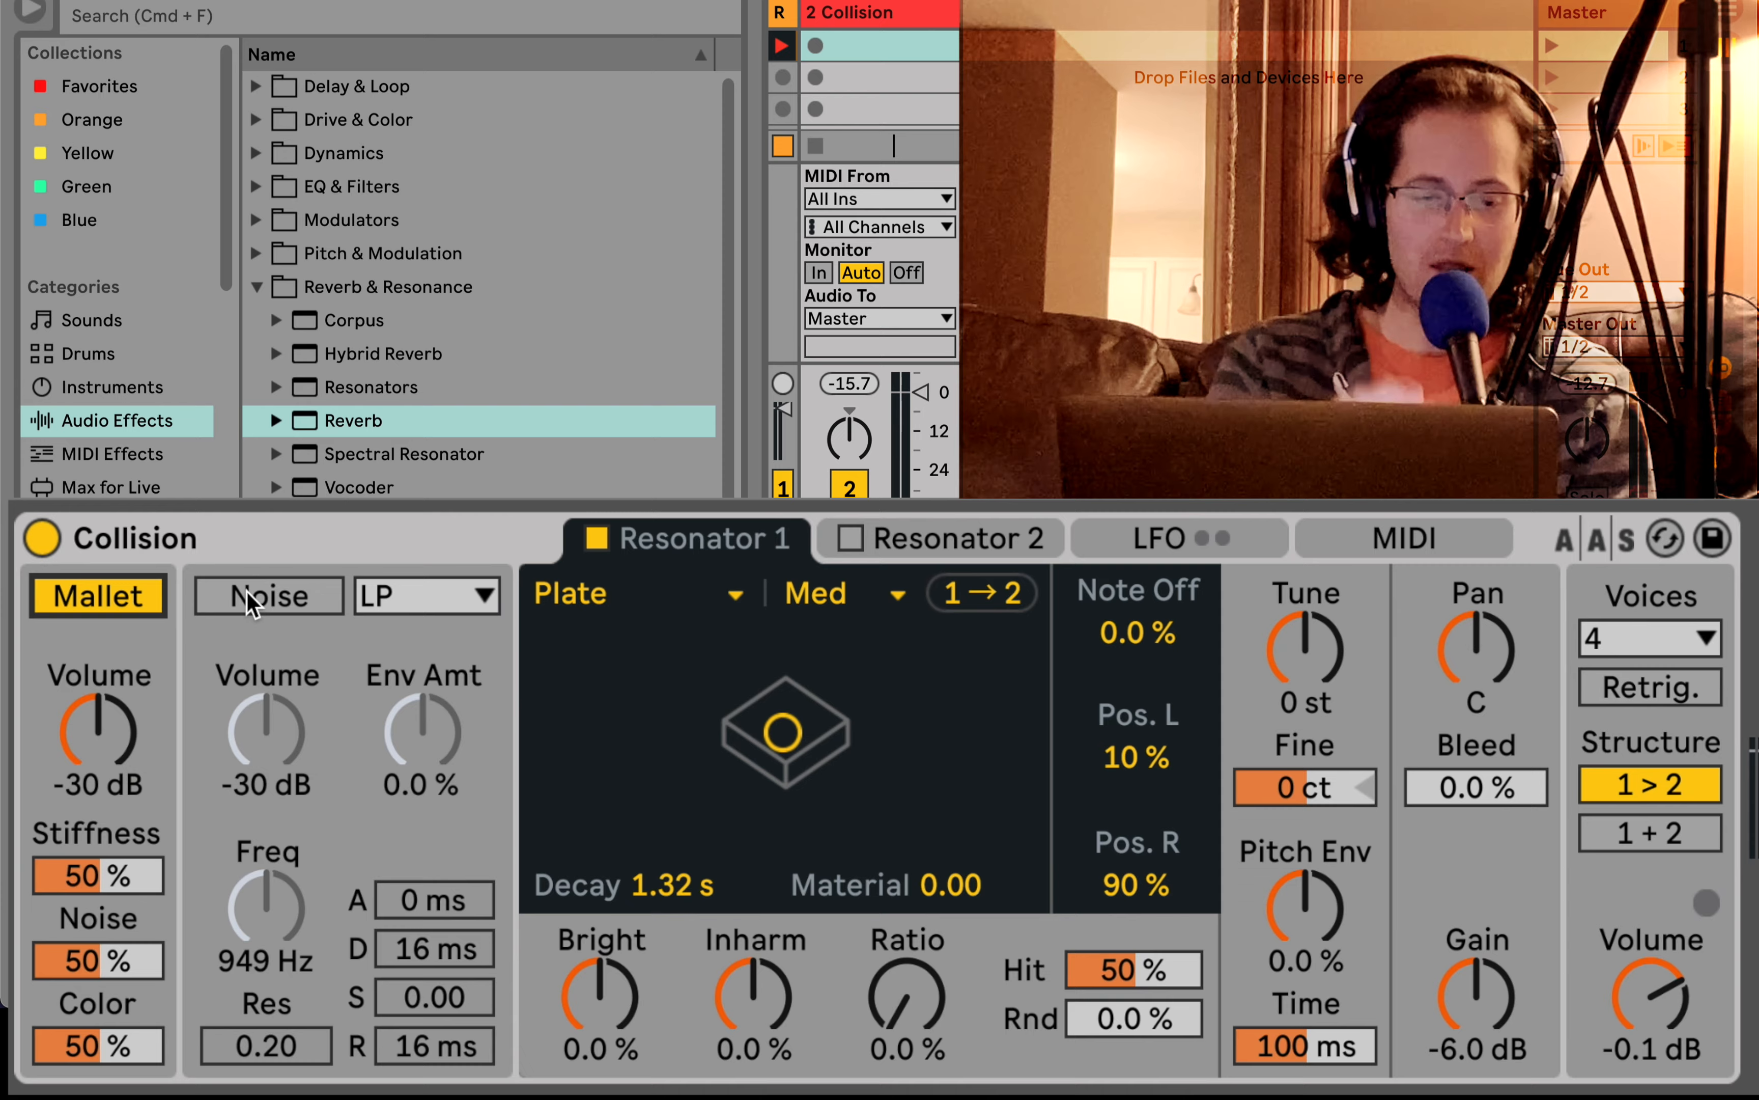
- Enable Collision's Noise exciter alongside the Mallet and raise the noise volume to -4.8 dB
{"action": "left_click", "coordinate": [139, 590]}
{"action": "left_click", "coordinate": [268, 613]}
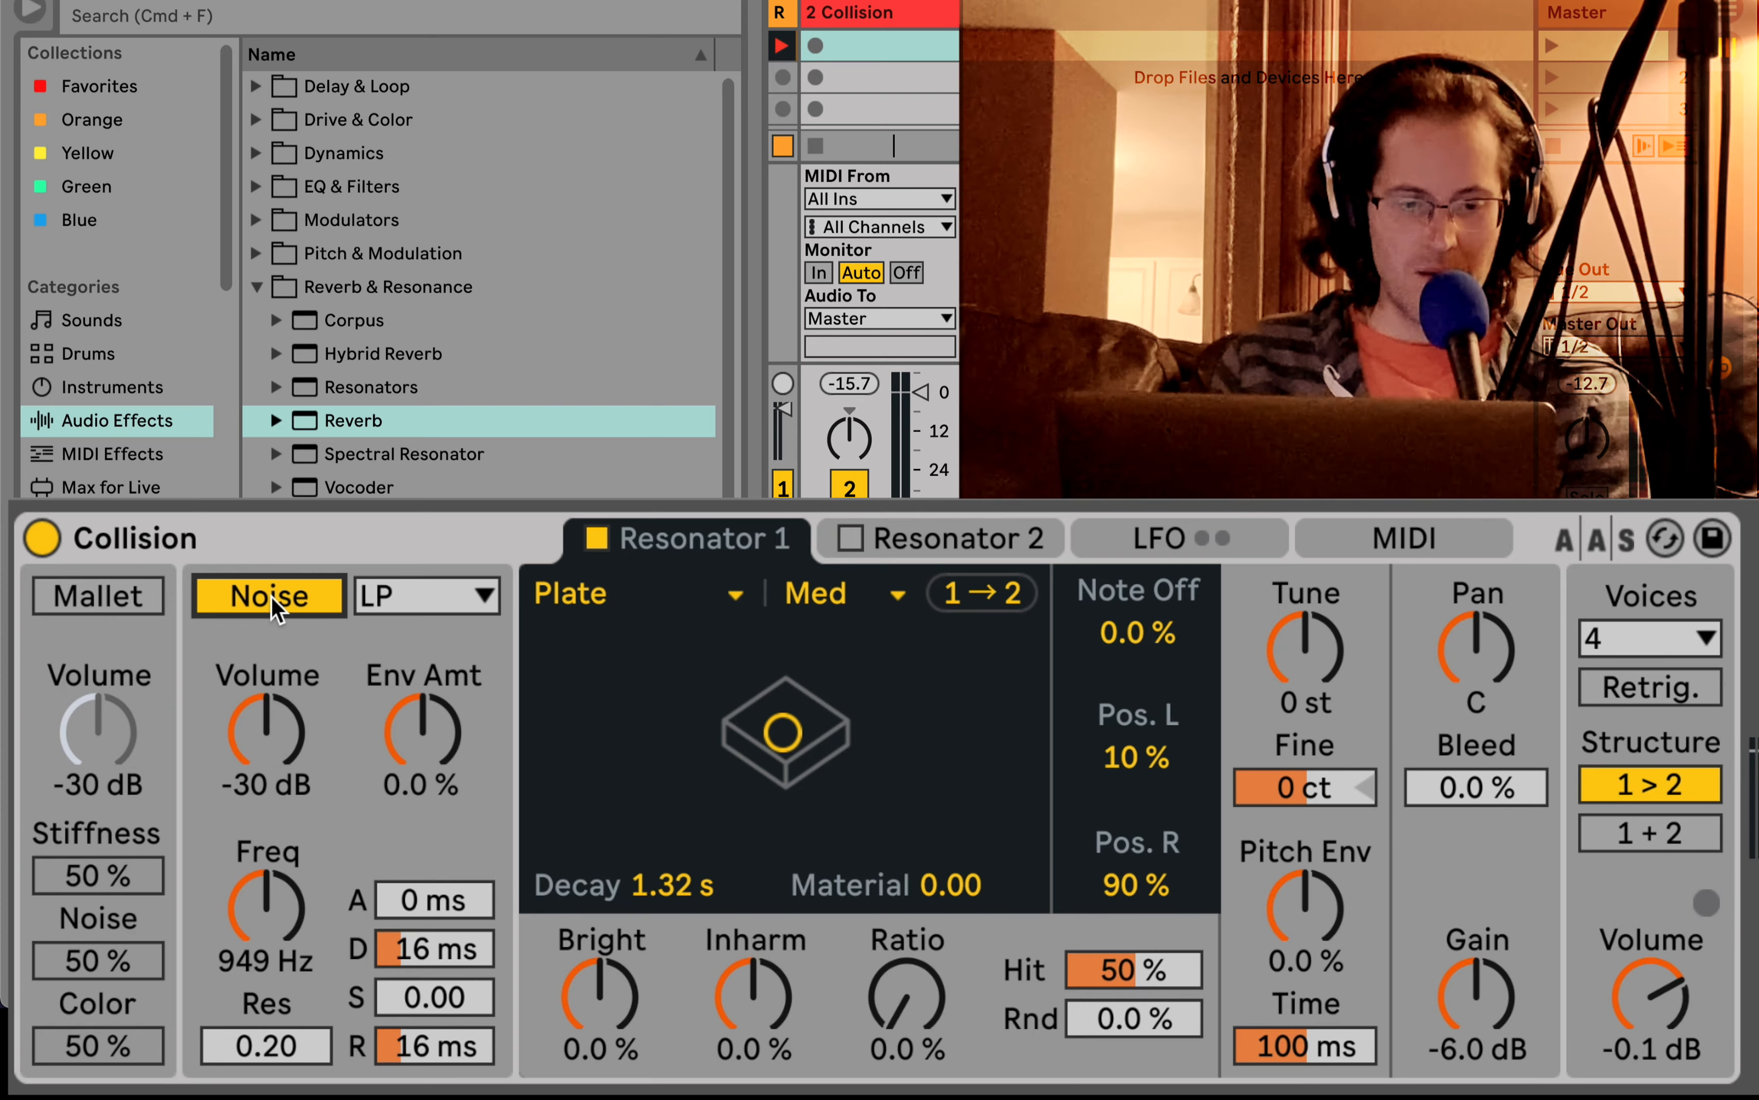
{"action": "left_click", "coordinate": [102, 595]}
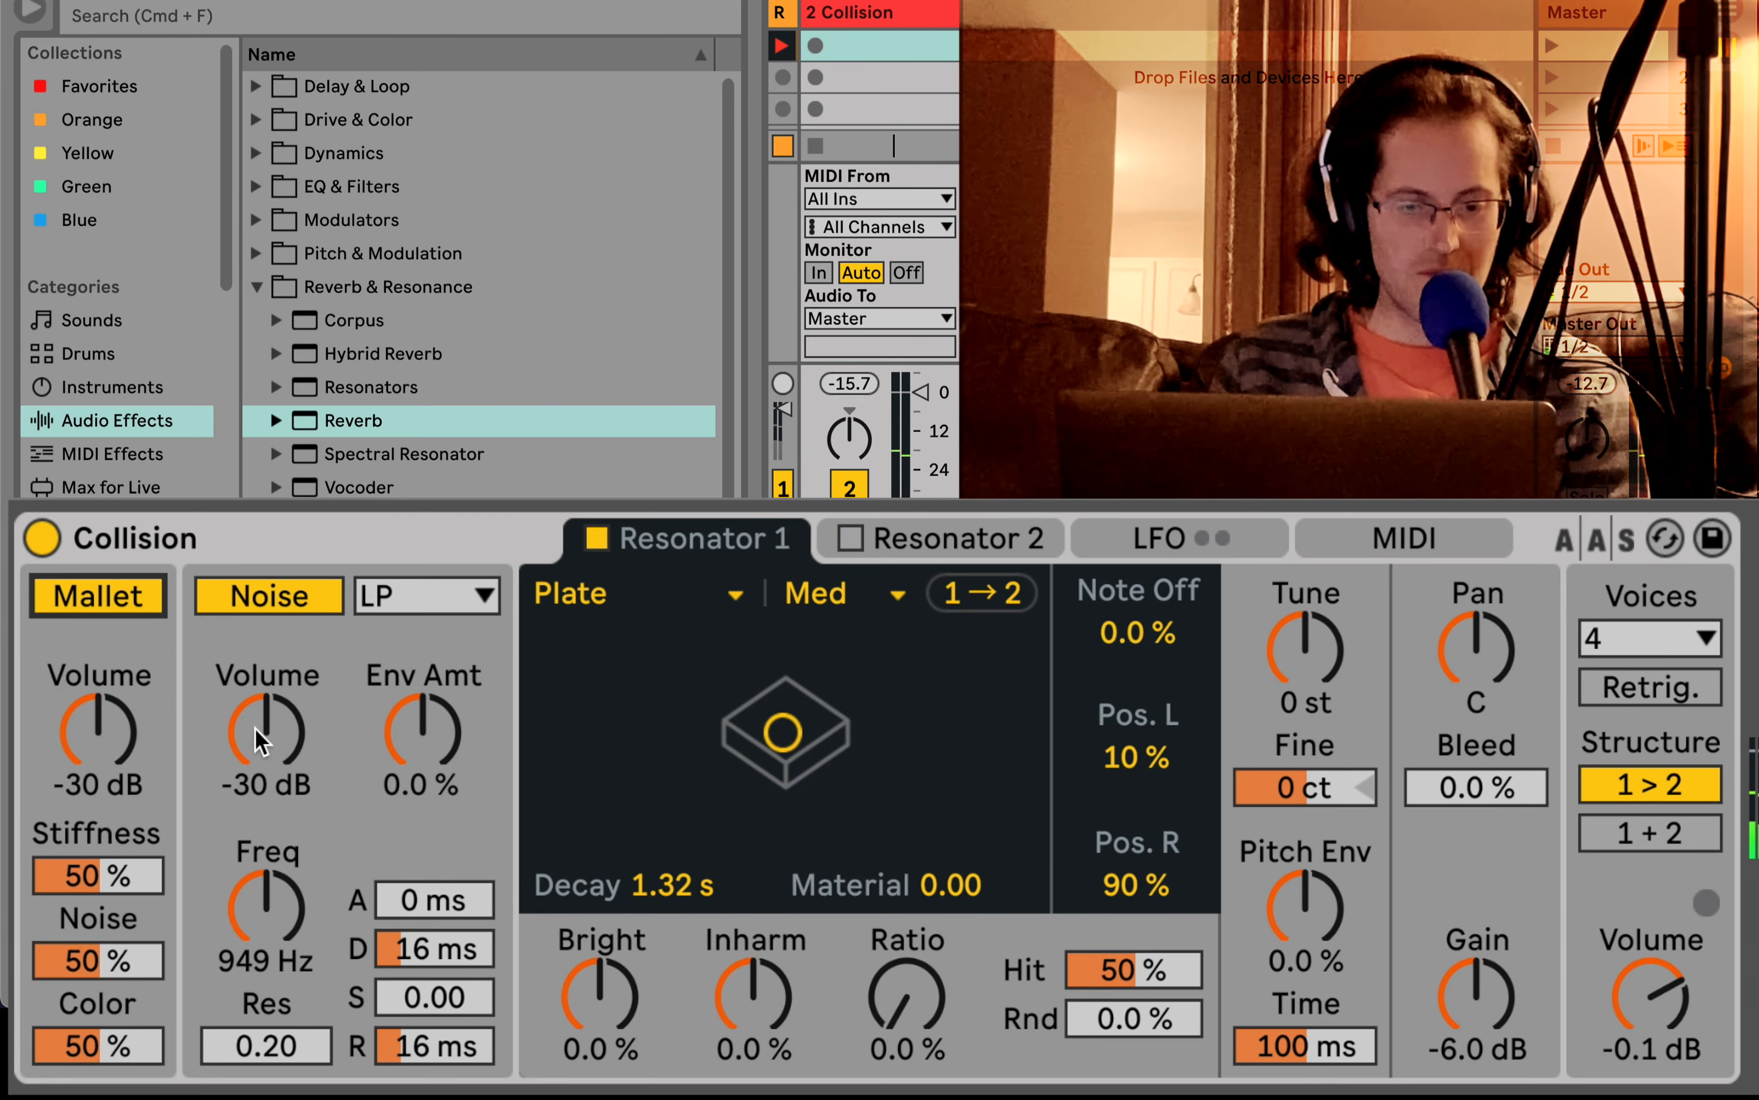
{"action": "mouse_move", "coordinate": [255, 728]}
{"action": "left_mouse_down"}
{"action": "mouse_move", "coordinate": [254, 698]}
{"action": "mouse_move", "coordinate": [282, 706]}
{"action": "left_mouse_up"}
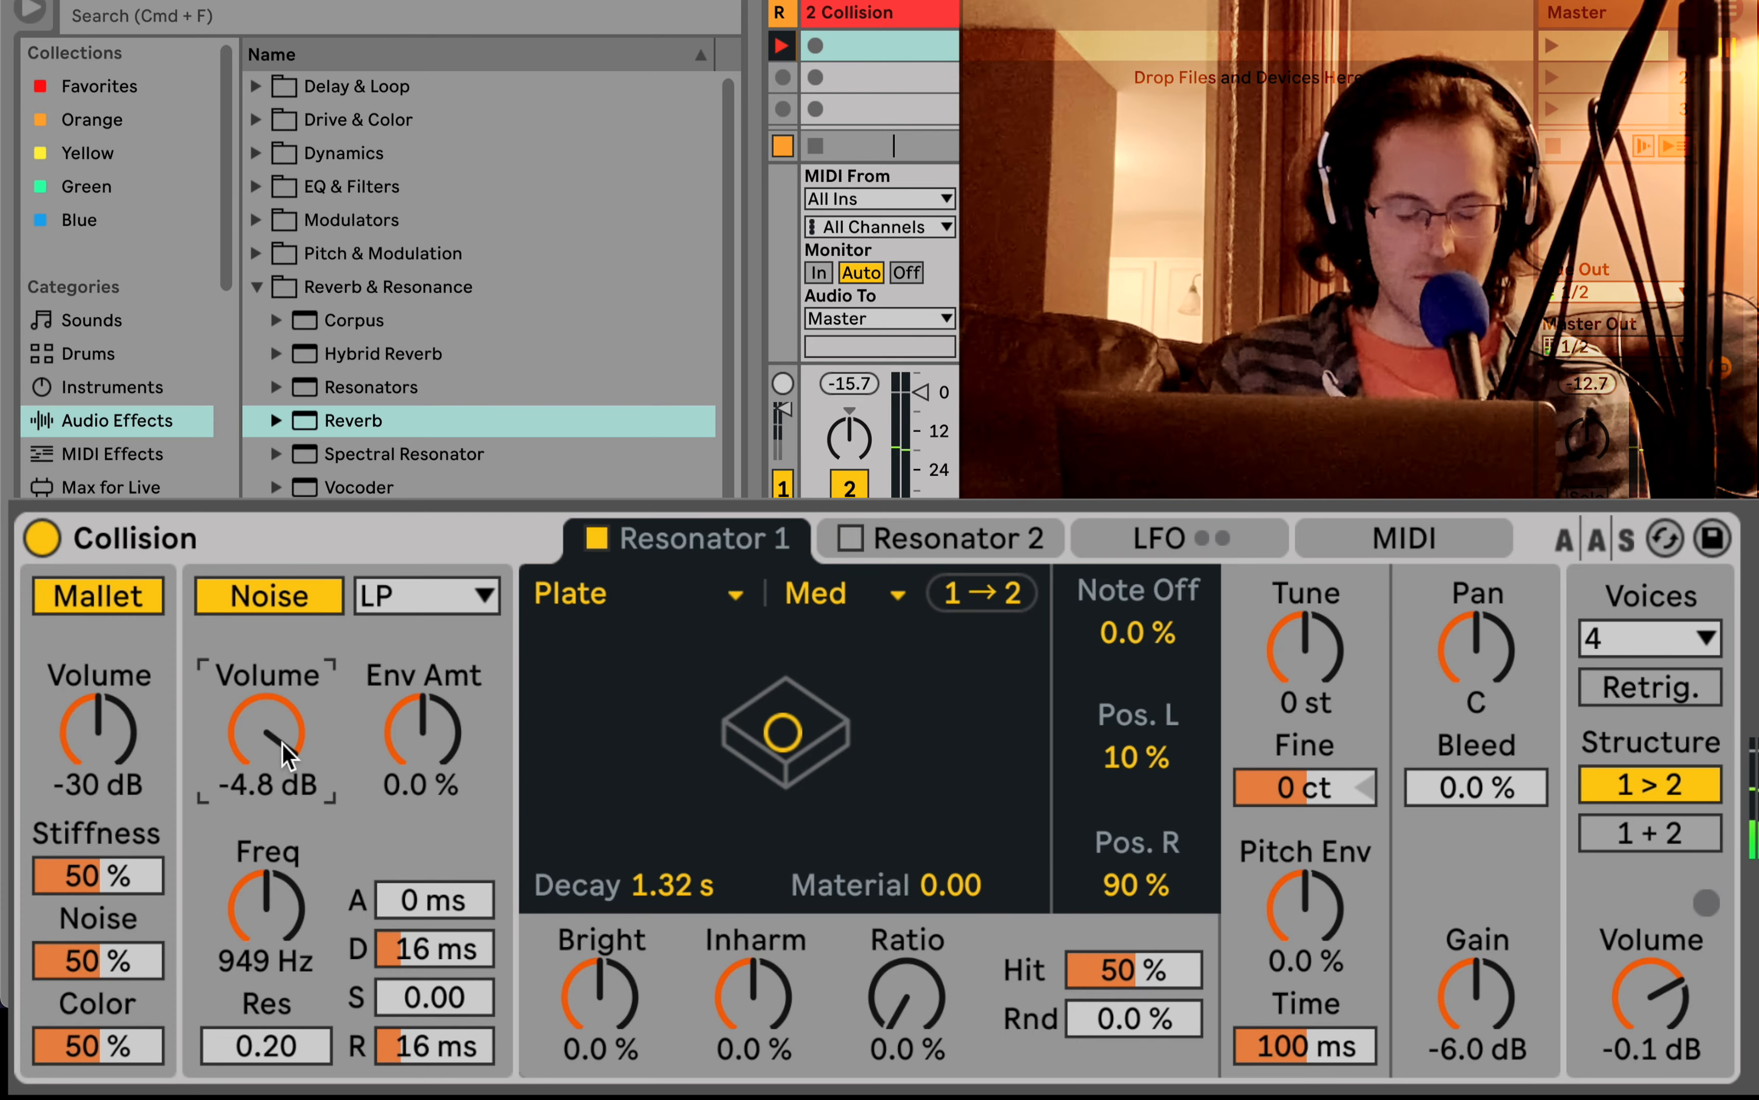
- Bypass and re-enable Resonator 1, and turn off the Noise exciter so only the Mallet is active
{"action": "left_click", "coordinate": [598, 538]}
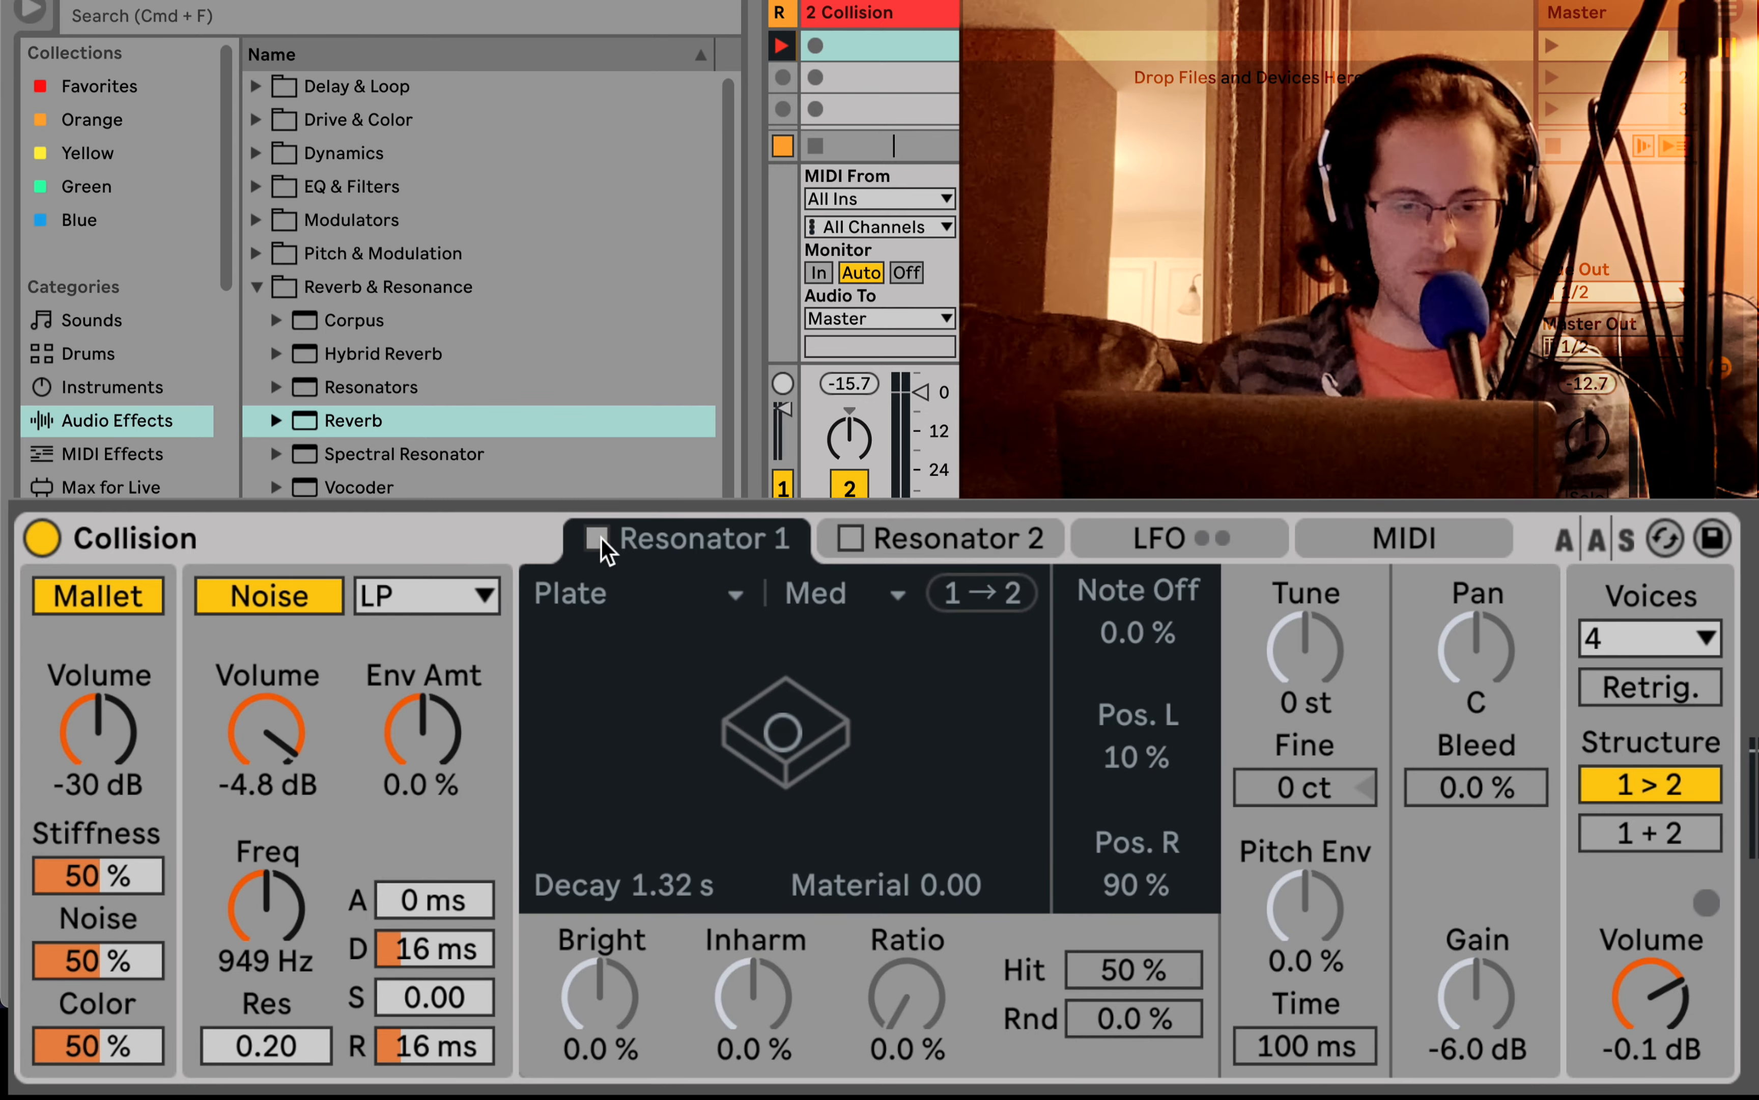
{"action": "left_click", "coordinate": [598, 538]}
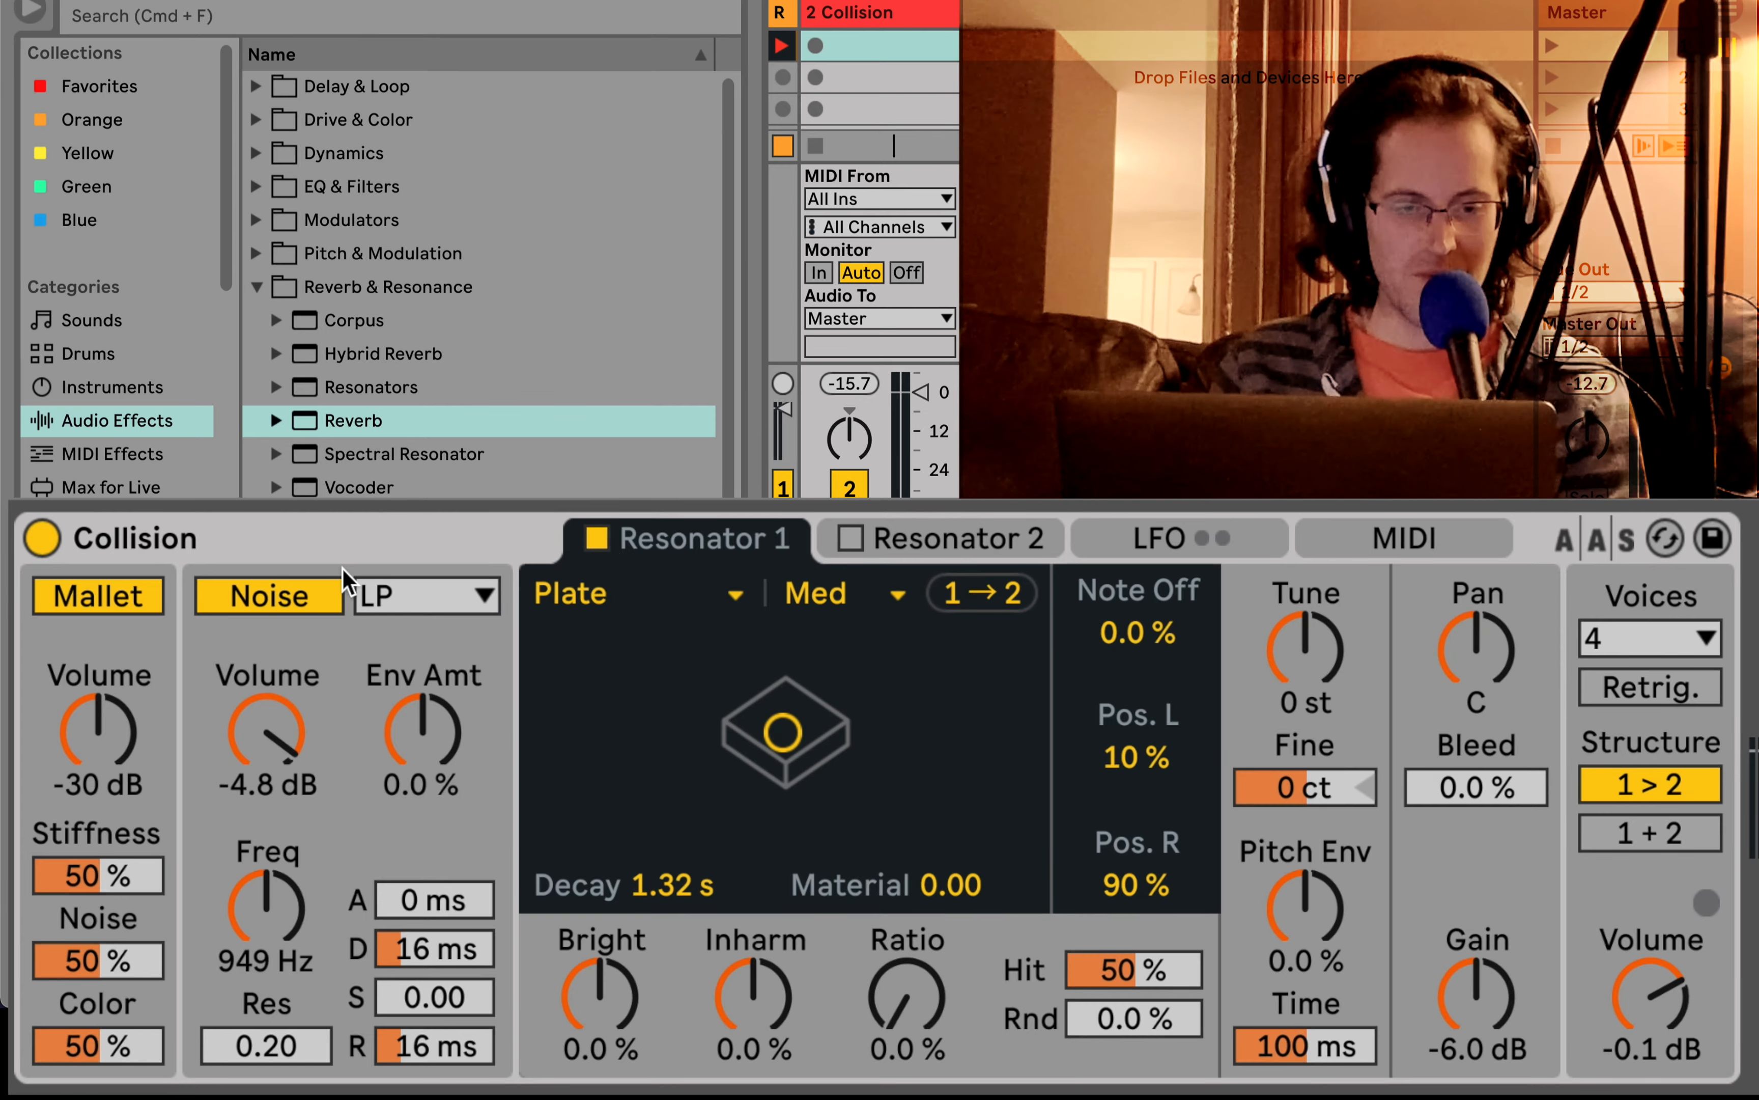
{"action": "left_click", "coordinate": [302, 587]}
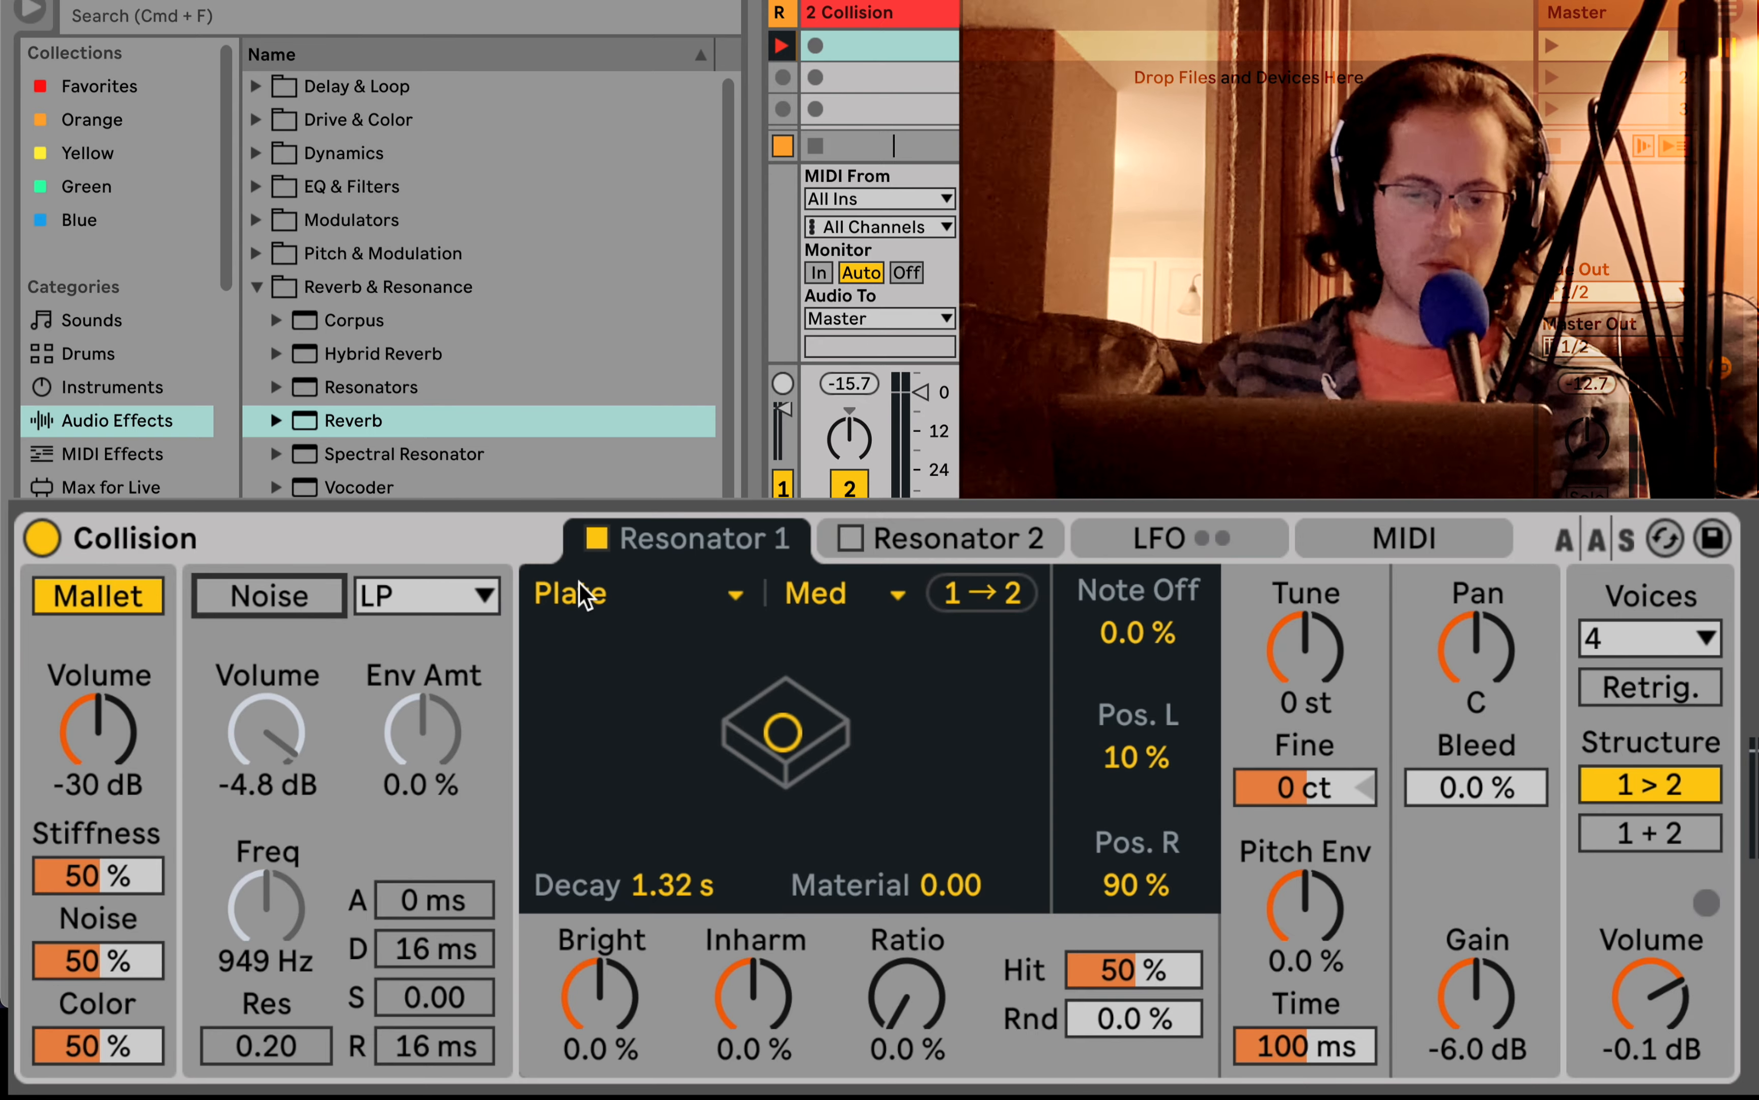
- Set the Mallet to volume -31 dB, stiffness 77 %, noise 37 % and color 42 %, with the instrument's output volume at -3.5 dB
{"action": "left_click", "coordinate": [584, 595]}
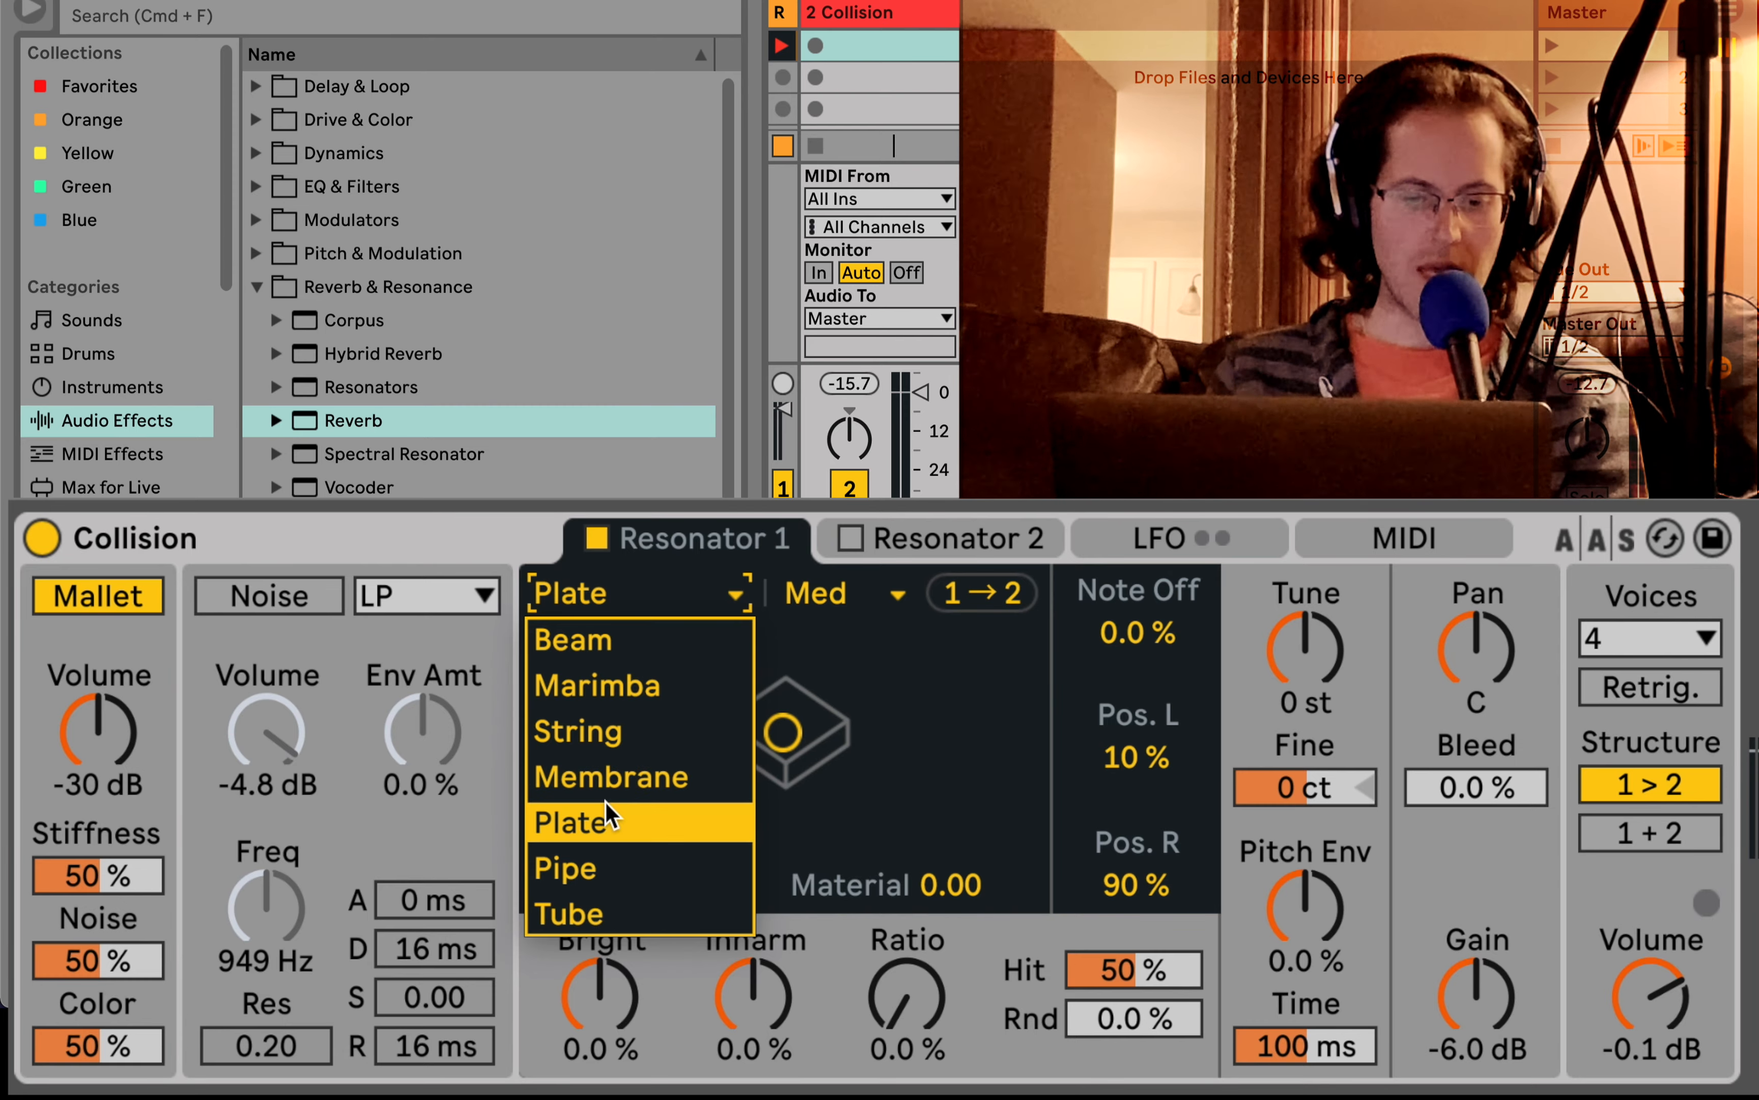
{"action": "left_click", "coordinate": [605, 820]}
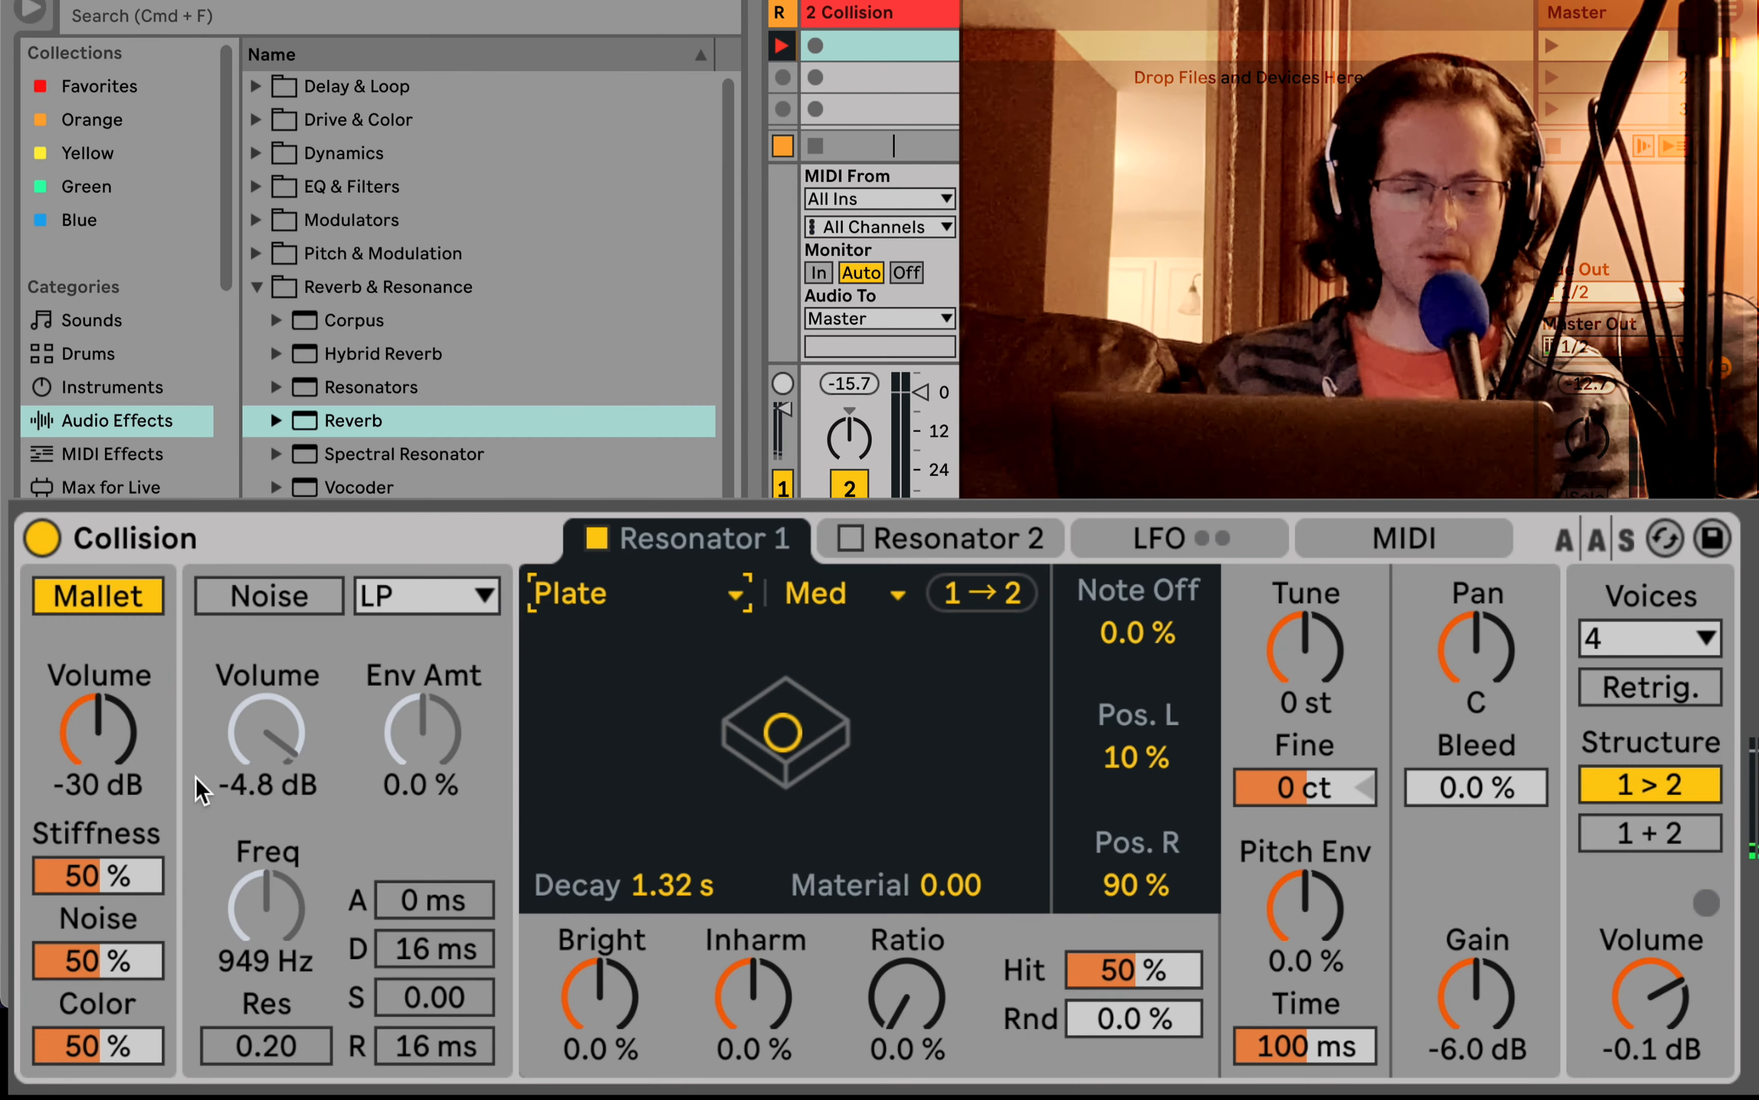
{"action": "left_click_drag", "start_coordinate": [97, 705], "coordinate": [101, 717]}
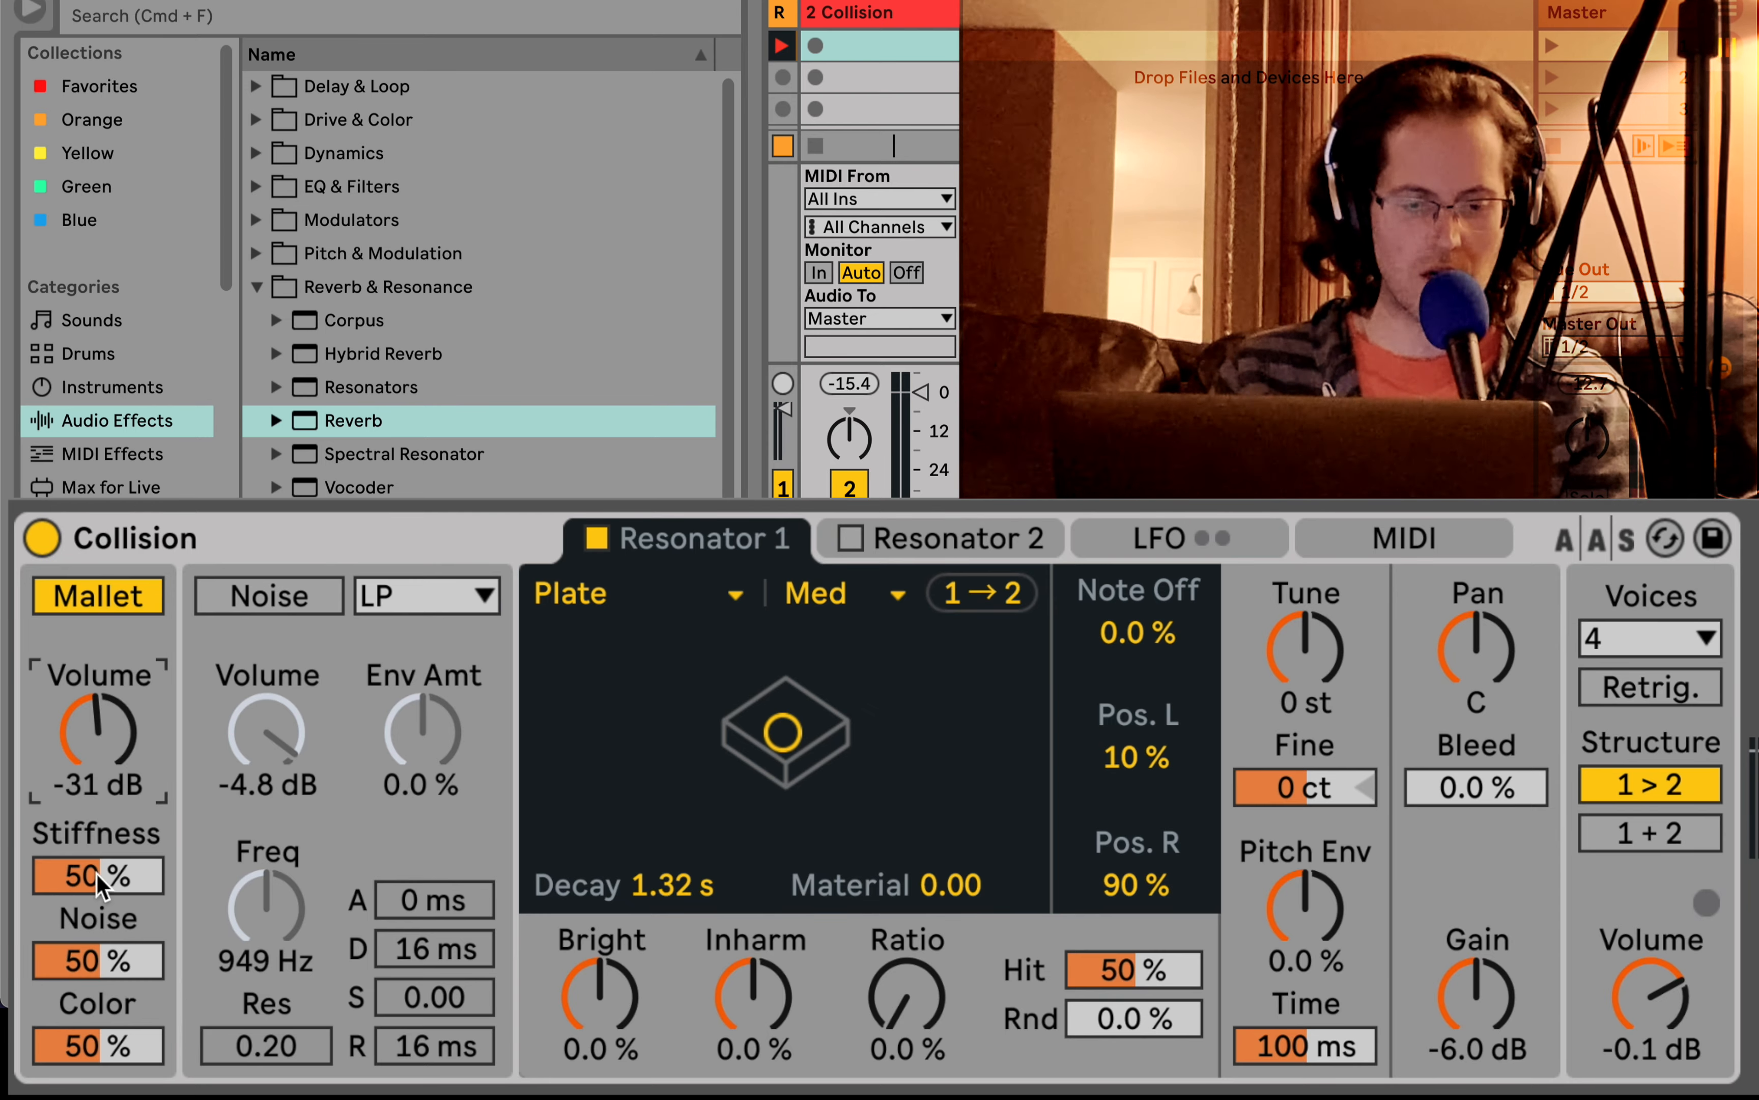
{"action": "mouse_move", "coordinate": [101, 881]}
{"action": "left_mouse_down"}
{"action": "mouse_move", "coordinate": [102, 899]}
{"action": "mouse_move", "coordinate": [102, 855]}
{"action": "mouse_move", "coordinate": [102, 881]}
{"action": "left_mouse_up"}
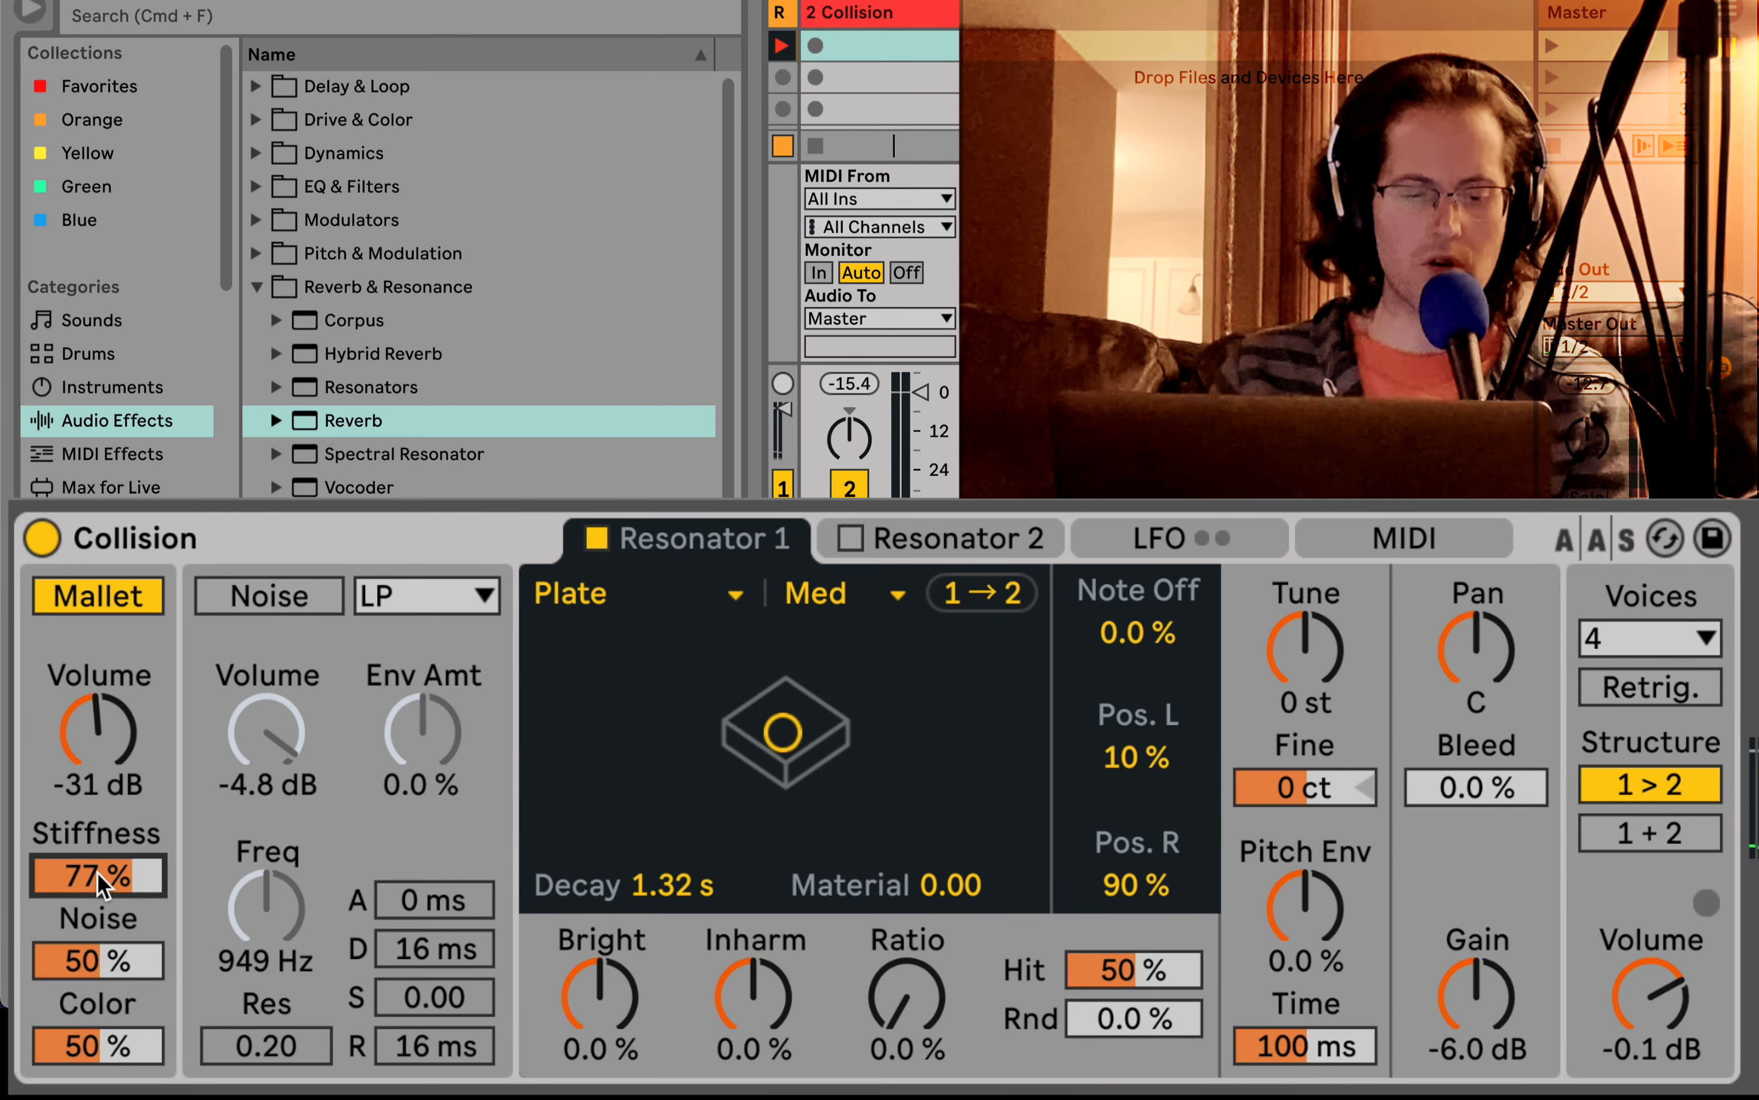
{"action": "mouse_move", "coordinate": [88, 948]}
{"action": "left_mouse_down"}
{"action": "mouse_move", "coordinate": [88, 982]}
{"action": "mouse_move", "coordinate": [88, 957]}
{"action": "left_mouse_up"}
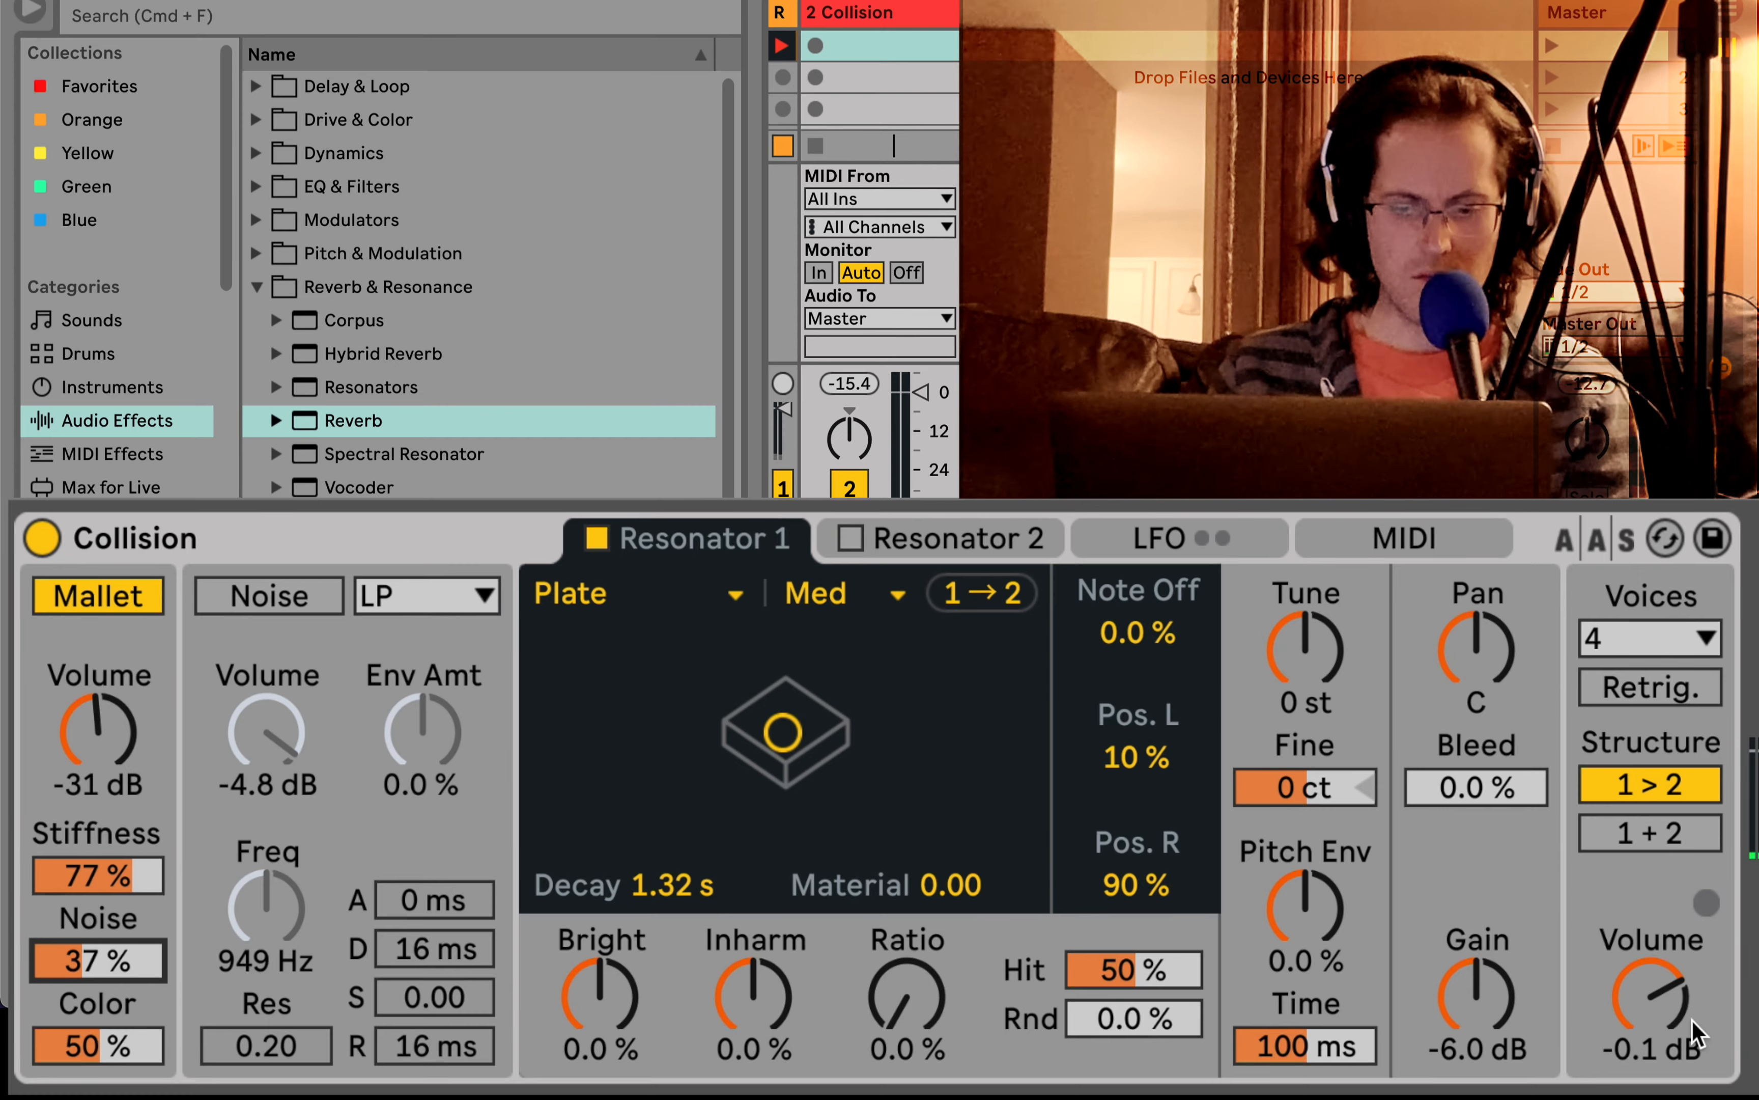
{"action": "mouse_move", "coordinate": [1694, 1031]}
{"action": "left_mouse_down"}
{"action": "mouse_move", "coordinate": [1694, 1072]}
{"action": "mouse_move", "coordinate": [1694, 1054]}
{"action": "left_mouse_up"}
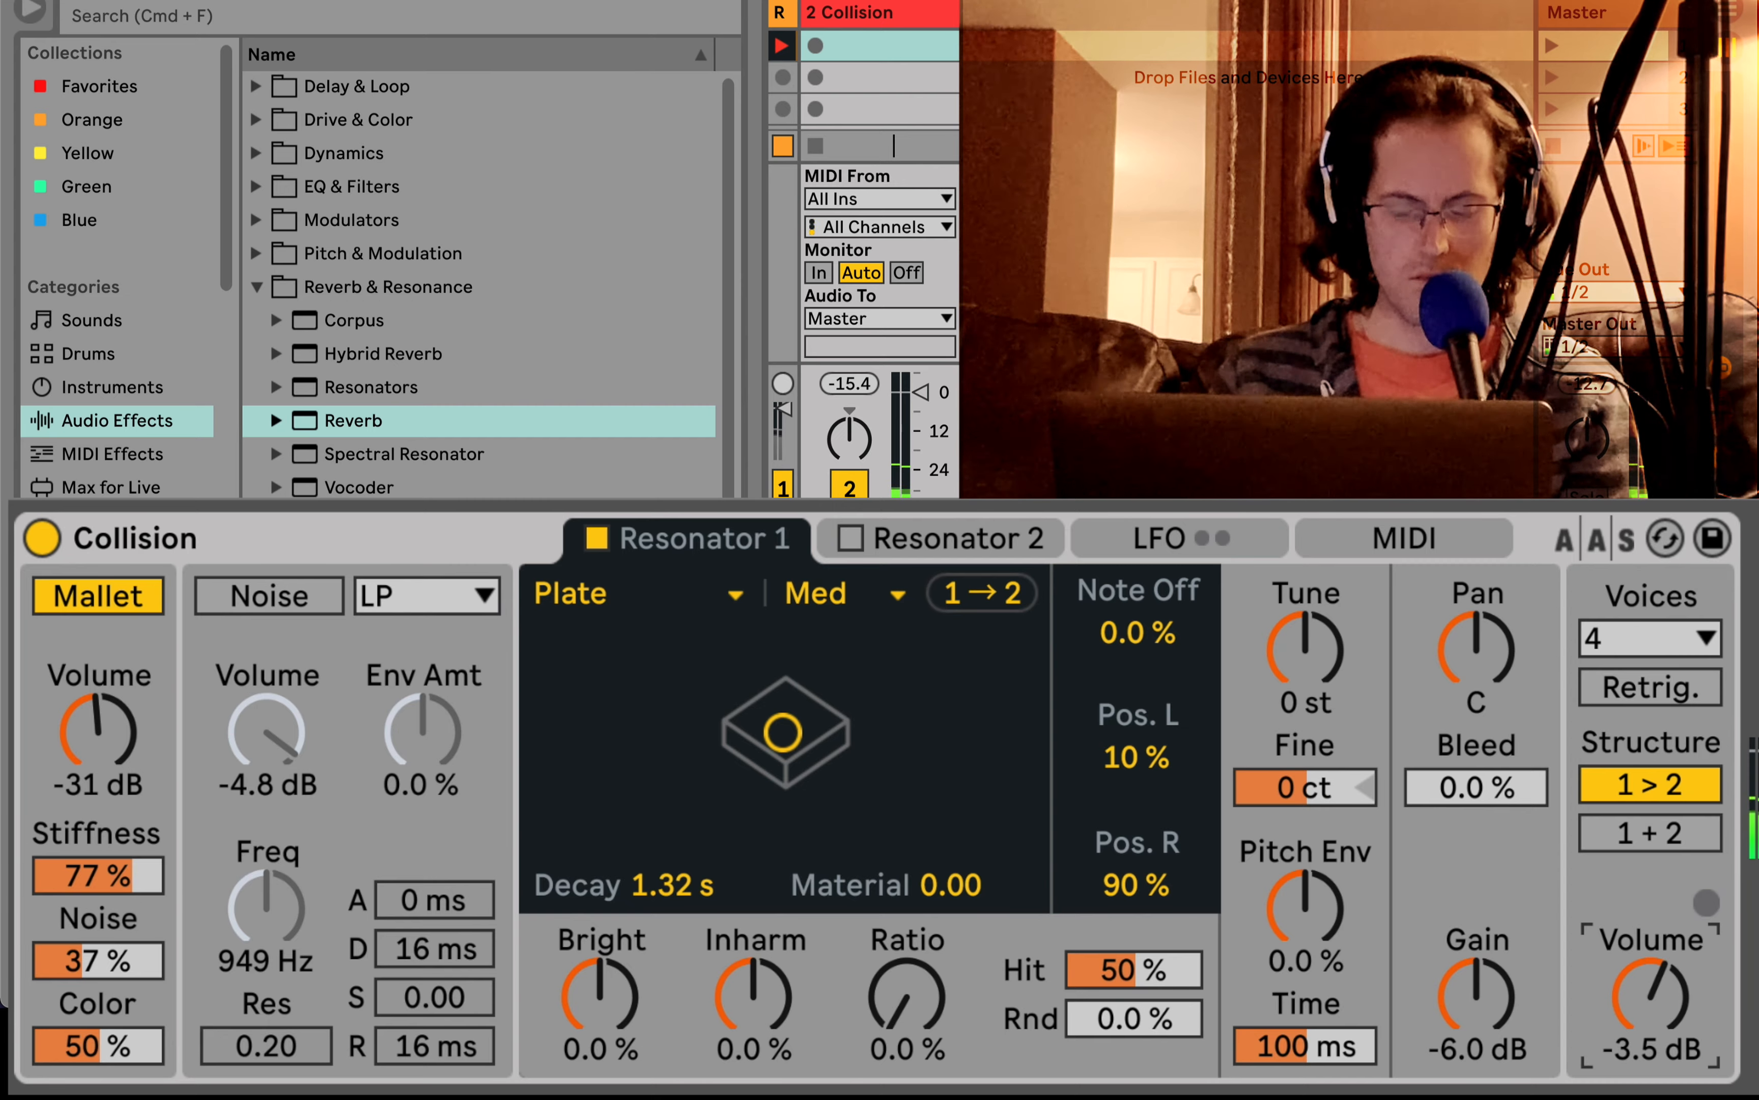
{"action": "mouse_move", "coordinate": [73, 1046]}
{"action": "left_mouse_down"}
{"action": "mouse_move", "coordinate": [72, 1074]}
{"action": "mouse_move", "coordinate": [72, 1052]}
{"action": "left_mouse_up"}
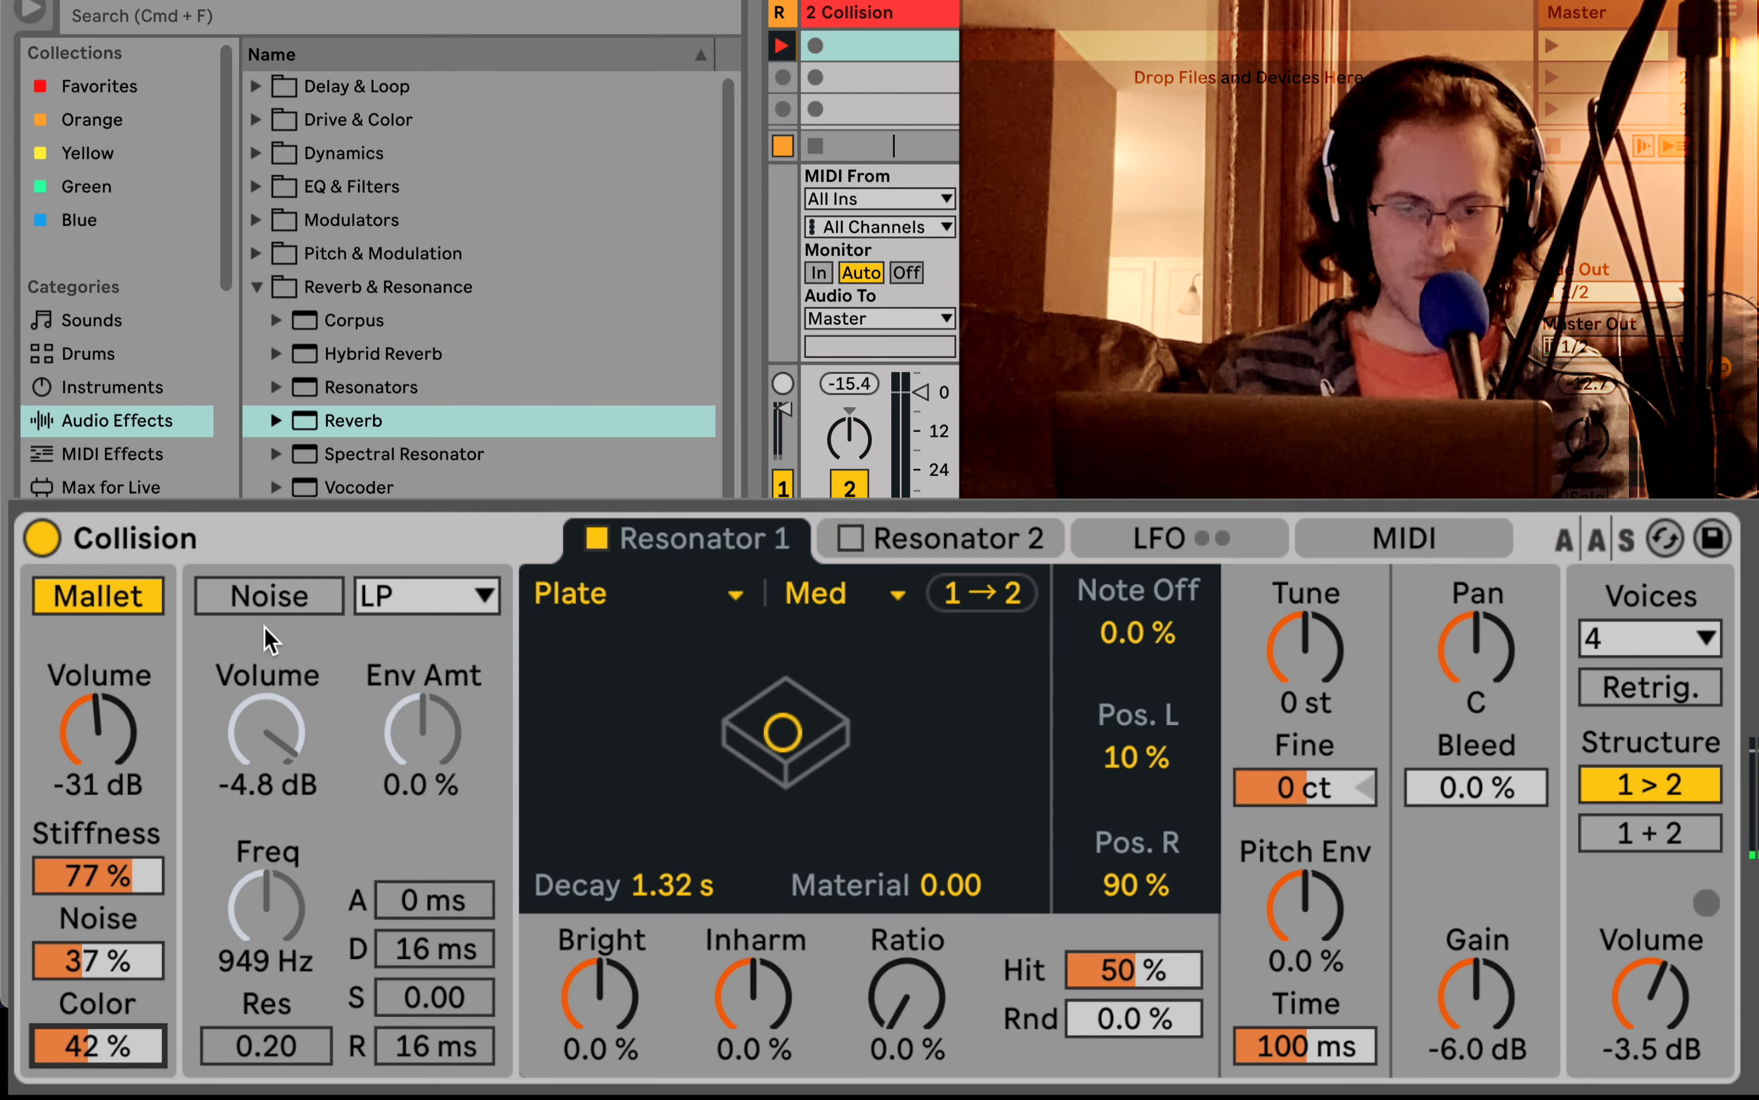
- Enable the Noise exciter and set its volume to -6.2 dB and its filter frequency to 2.2 kHz
{"action": "left_click", "coordinate": [270, 596]}
{"action": "mouse_move", "coordinate": [287, 749]}
{"action": "left_mouse_down"}
{"action": "mouse_move", "coordinate": [287, 807]}
{"action": "mouse_move", "coordinate": [287, 745]}
{"action": "left_mouse_up"}
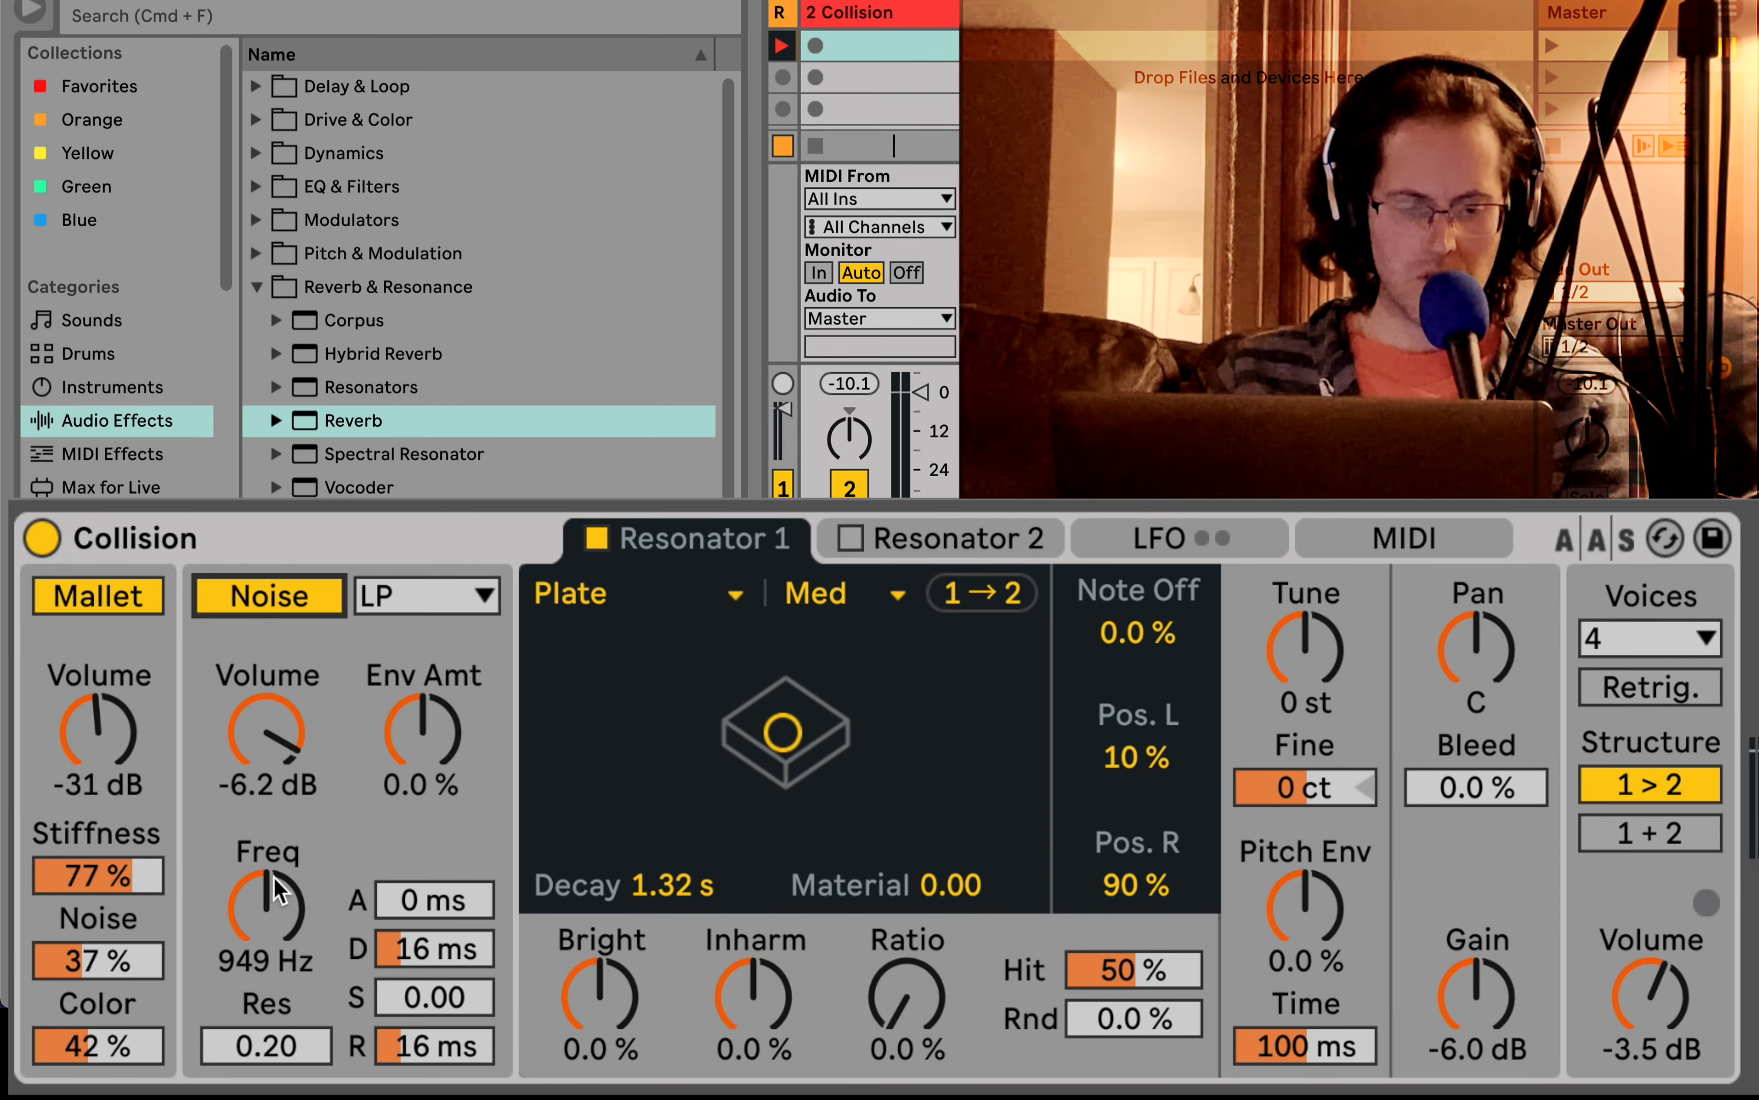
{"action": "mouse_move", "coordinate": [265, 909]}
{"action": "left_mouse_down"}
{"action": "mouse_move", "coordinate": [266, 822]}
{"action": "mouse_move", "coordinate": [265, 916]}
{"action": "left_mouse_up"}
{"action": "left_click_drag", "start_coordinate": [266, 907], "coordinate": [267, 839]}
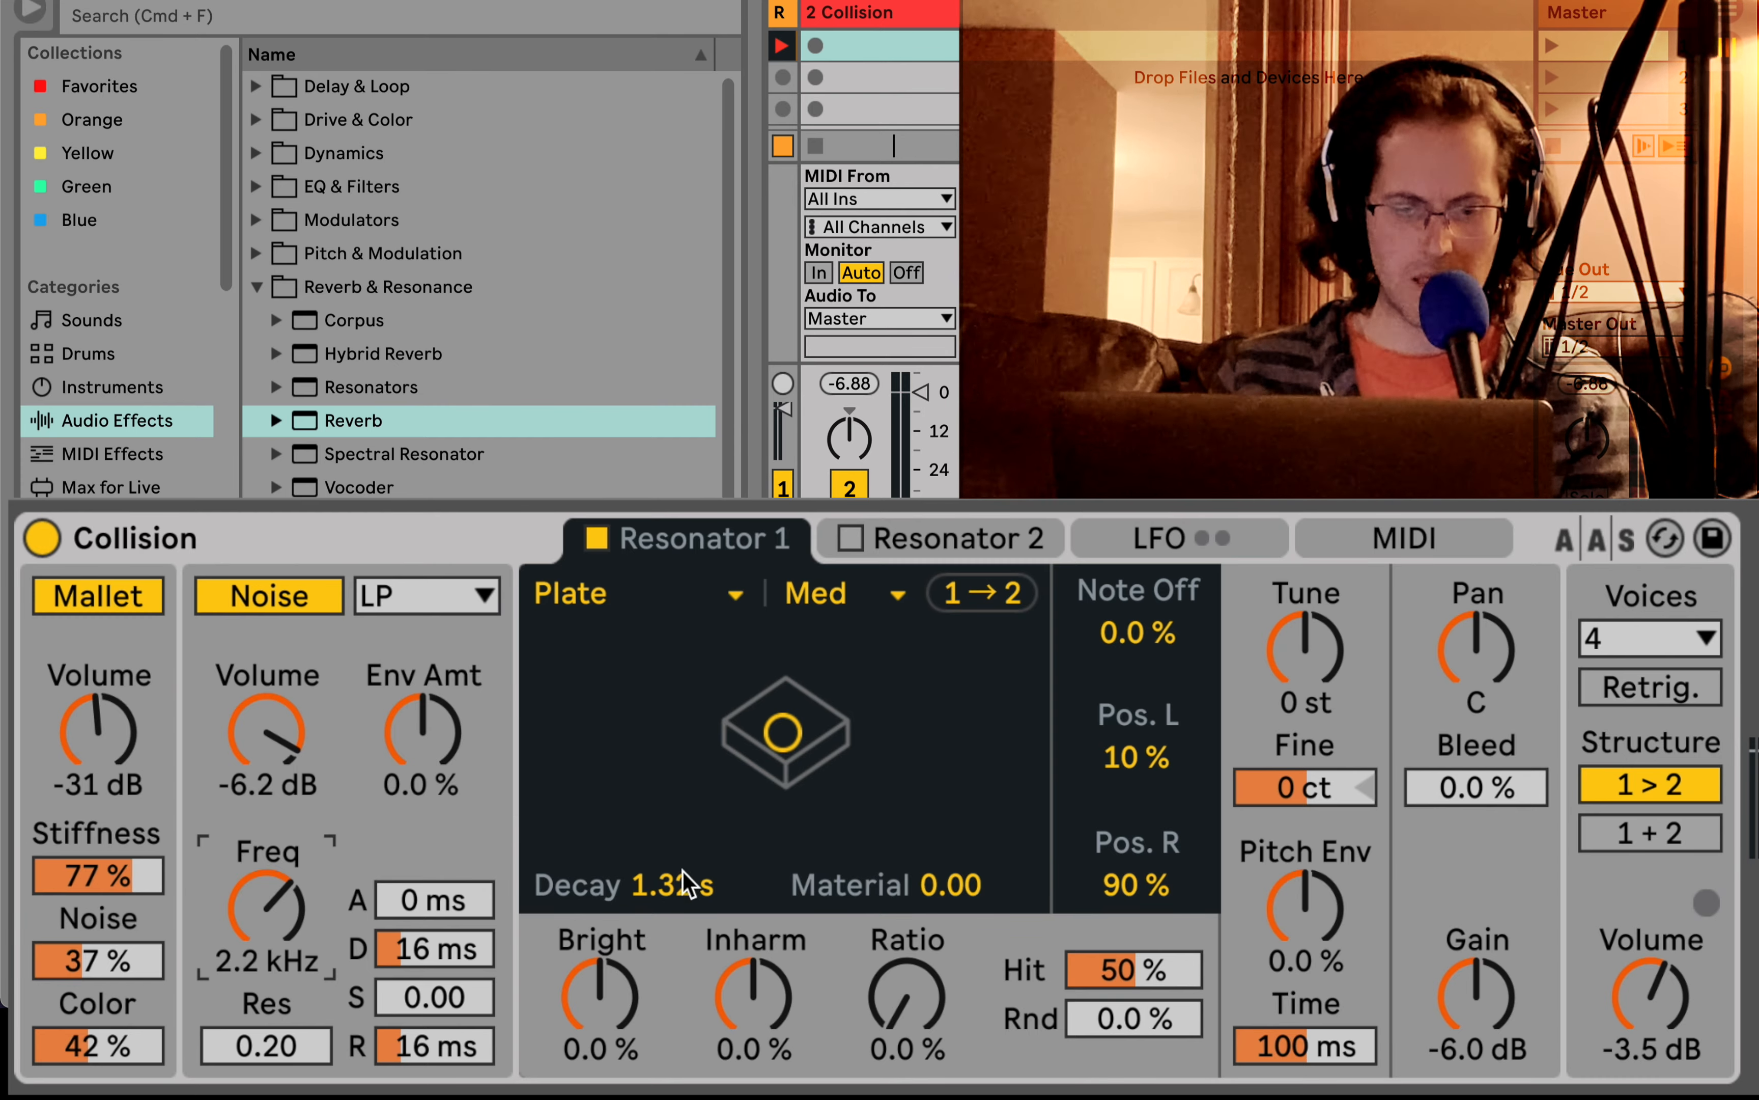
- Shorten Resonator 1's decay to 835 ms, try its material at 100.00, and settle the material at -82.81
{"action": "left_click", "coordinate": [673, 896]}
{"action": "mouse_move", "coordinate": [672, 893]}
{"action": "left_mouse_down"}
{"action": "mouse_move", "coordinate": [672, 1033]}
{"action": "mouse_move", "coordinate": [672, 895]}
{"action": "mouse_move", "coordinate": [672, 912]}
{"action": "left_mouse_up"}
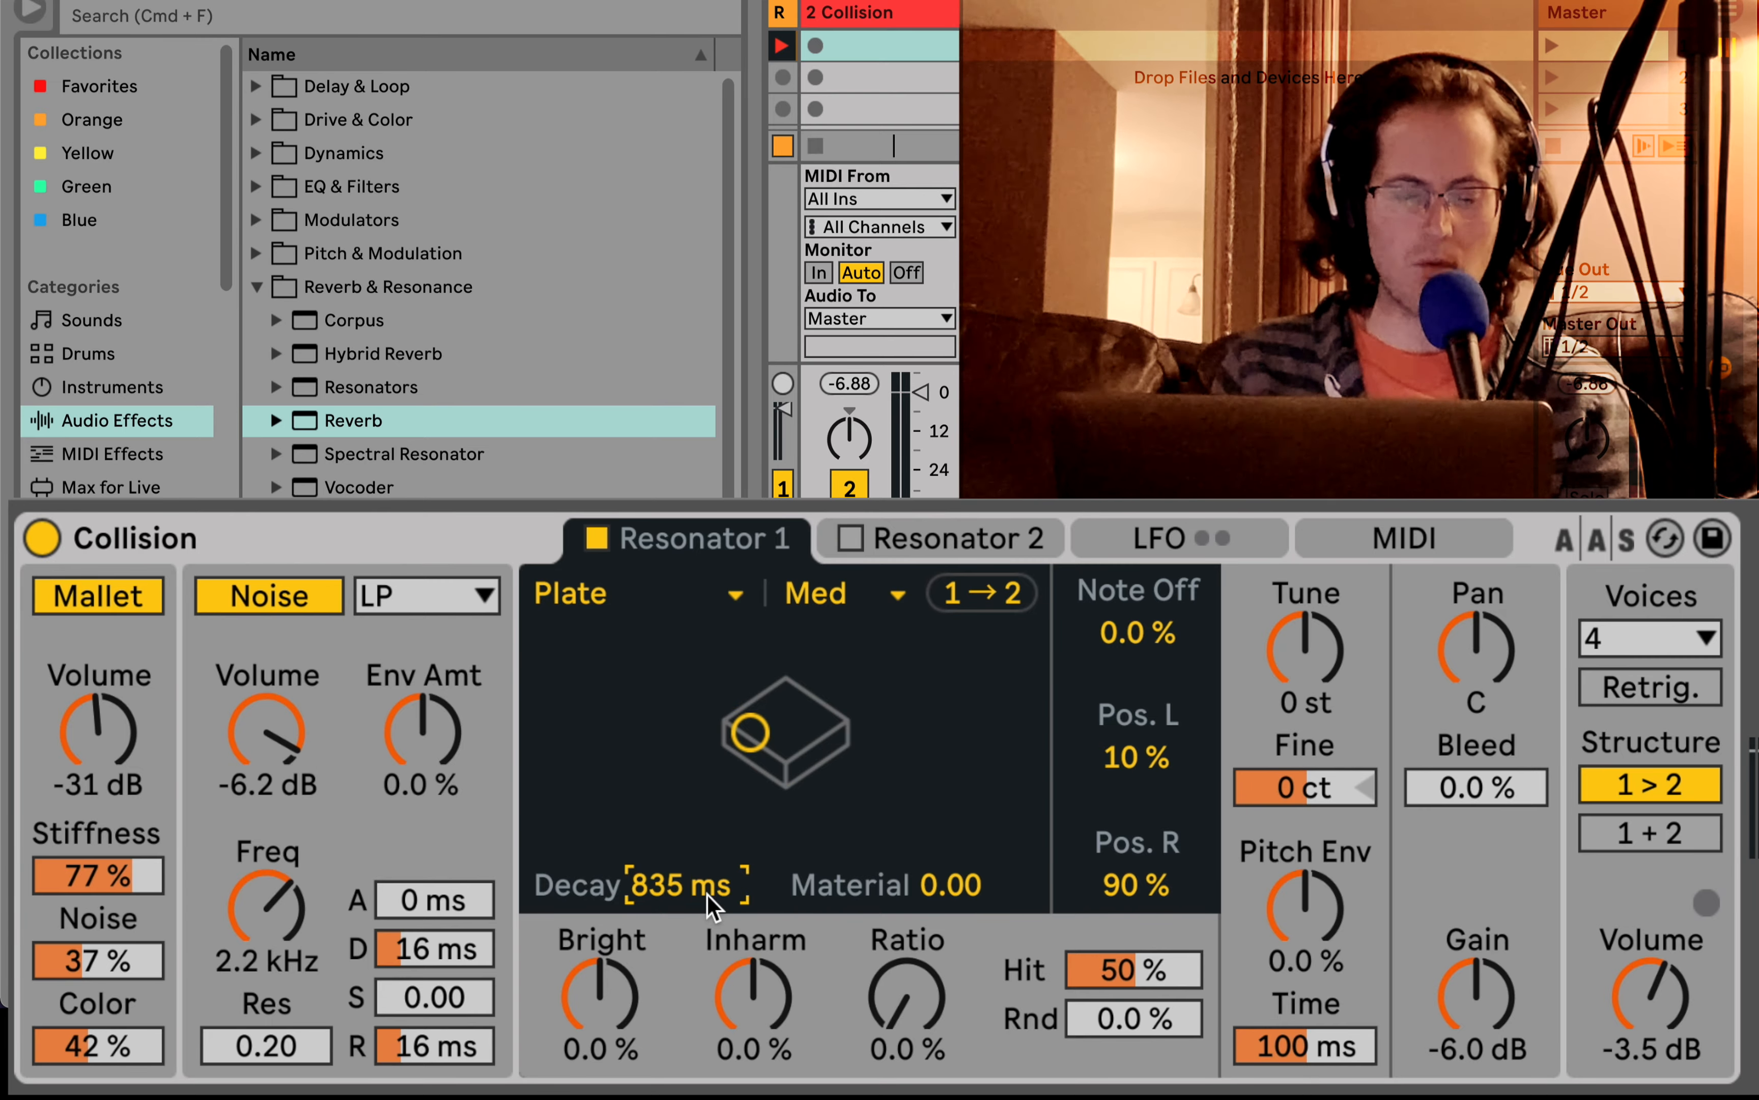
{"action": "left_click_drag", "start_coordinate": [946, 902], "coordinate": [945, 800]}
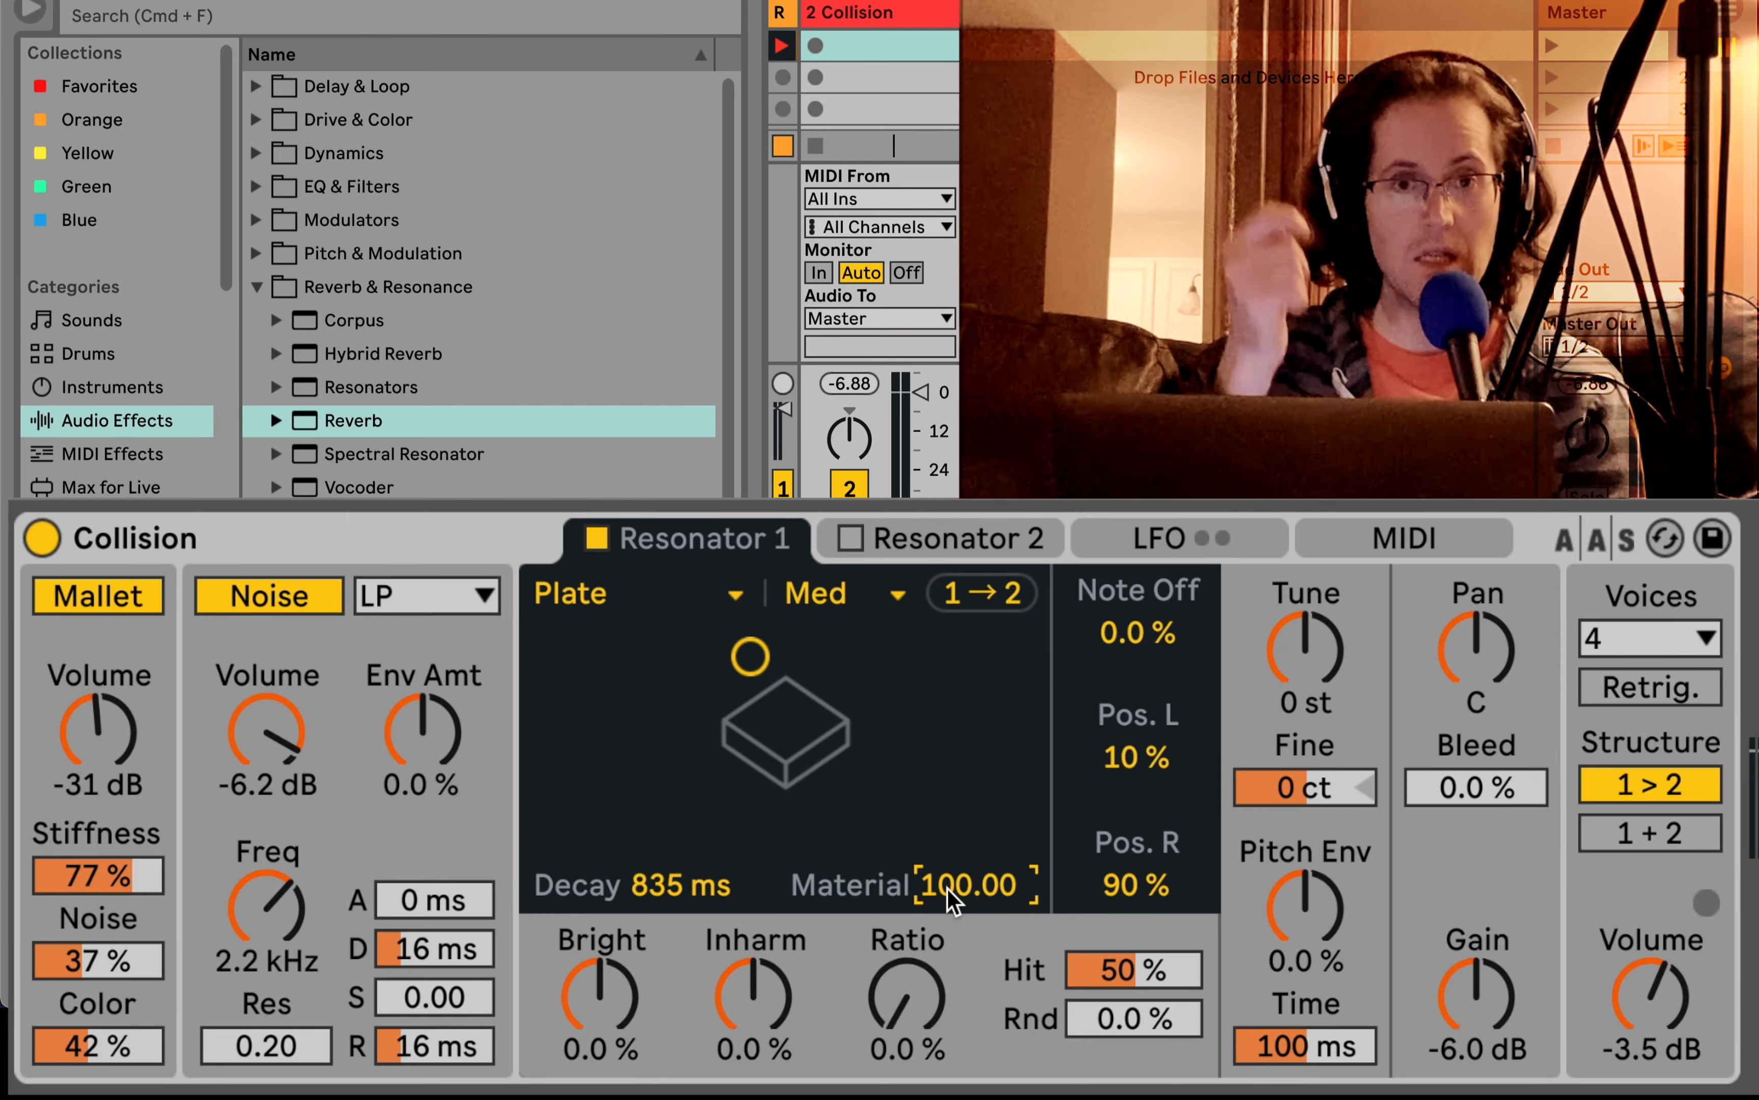
{"action": "left_click_drag", "start_coordinate": [952, 902], "coordinate": [953, 1046]}
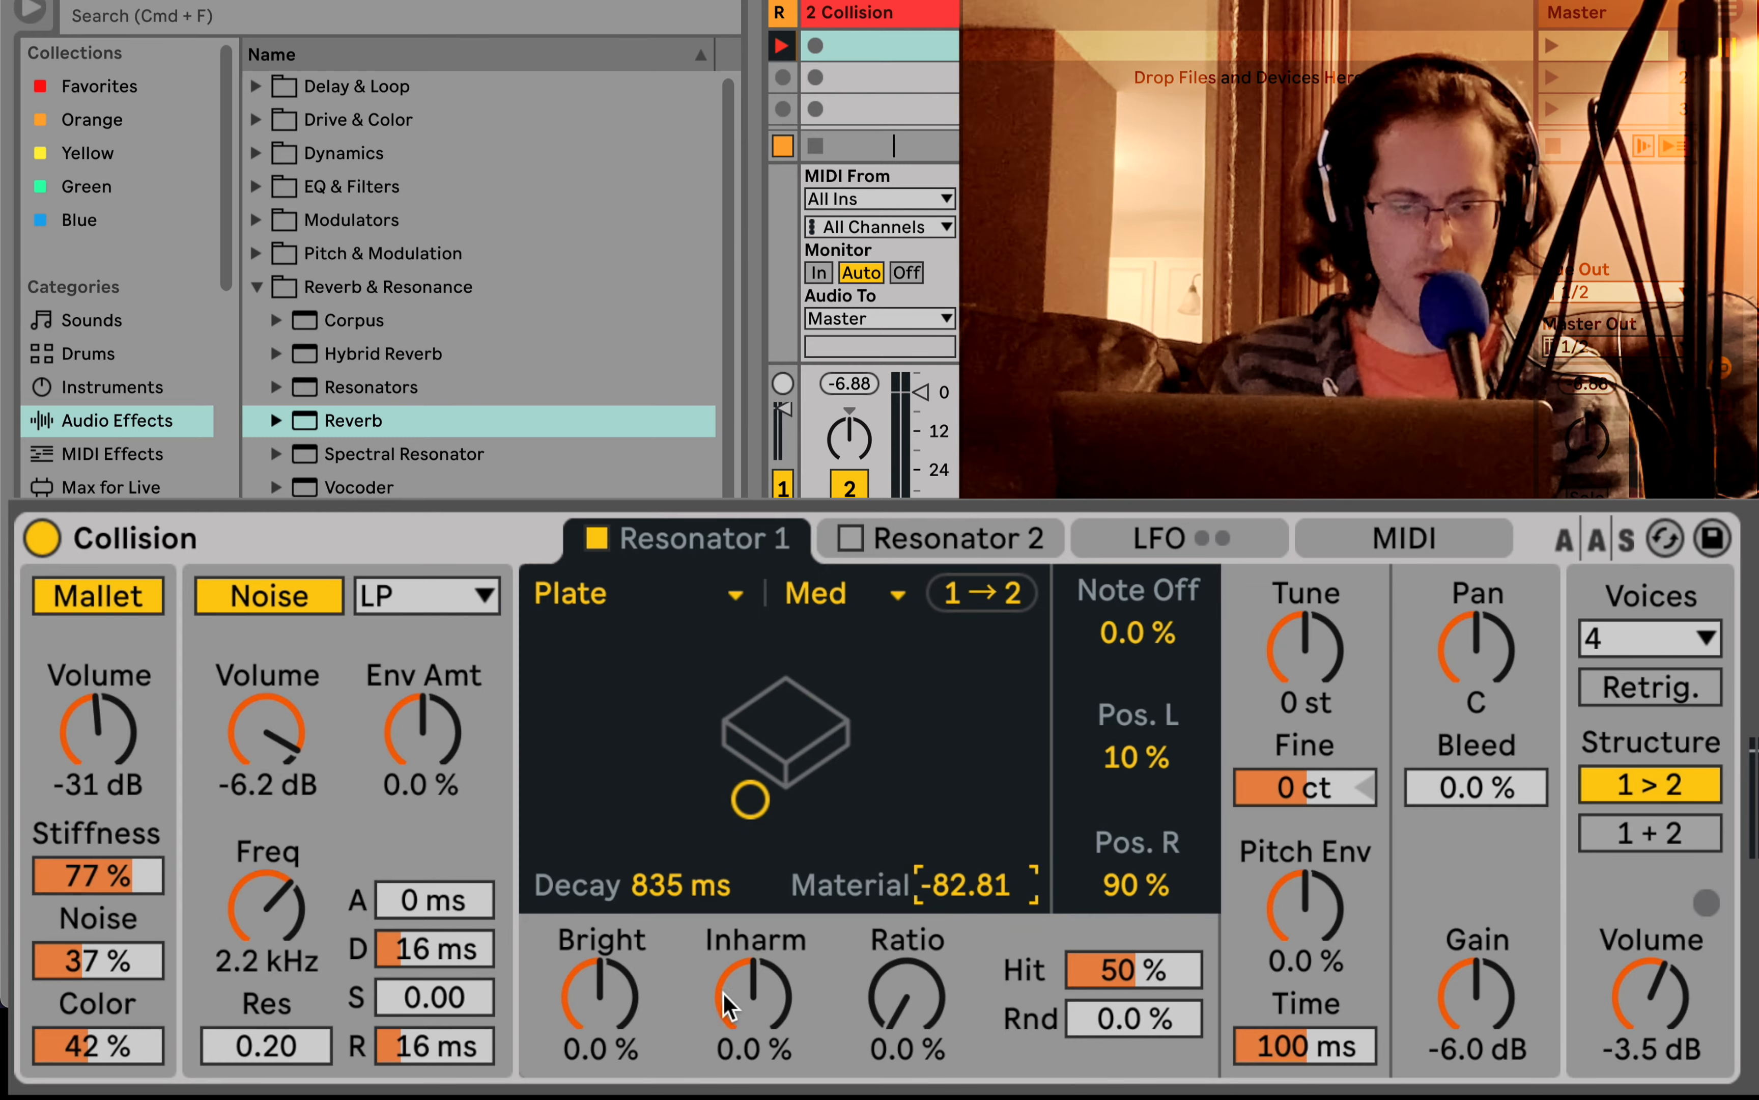
- Reduce Resonator 1's brightness to -84 % and lower Collision's output volume to -8.7 dB
{"action": "left_click_drag", "start_coordinate": [600, 996], "coordinate": [599, 1055]}
{"action": "left_click_drag", "start_coordinate": [1651, 996], "coordinate": [1650, 1039]}
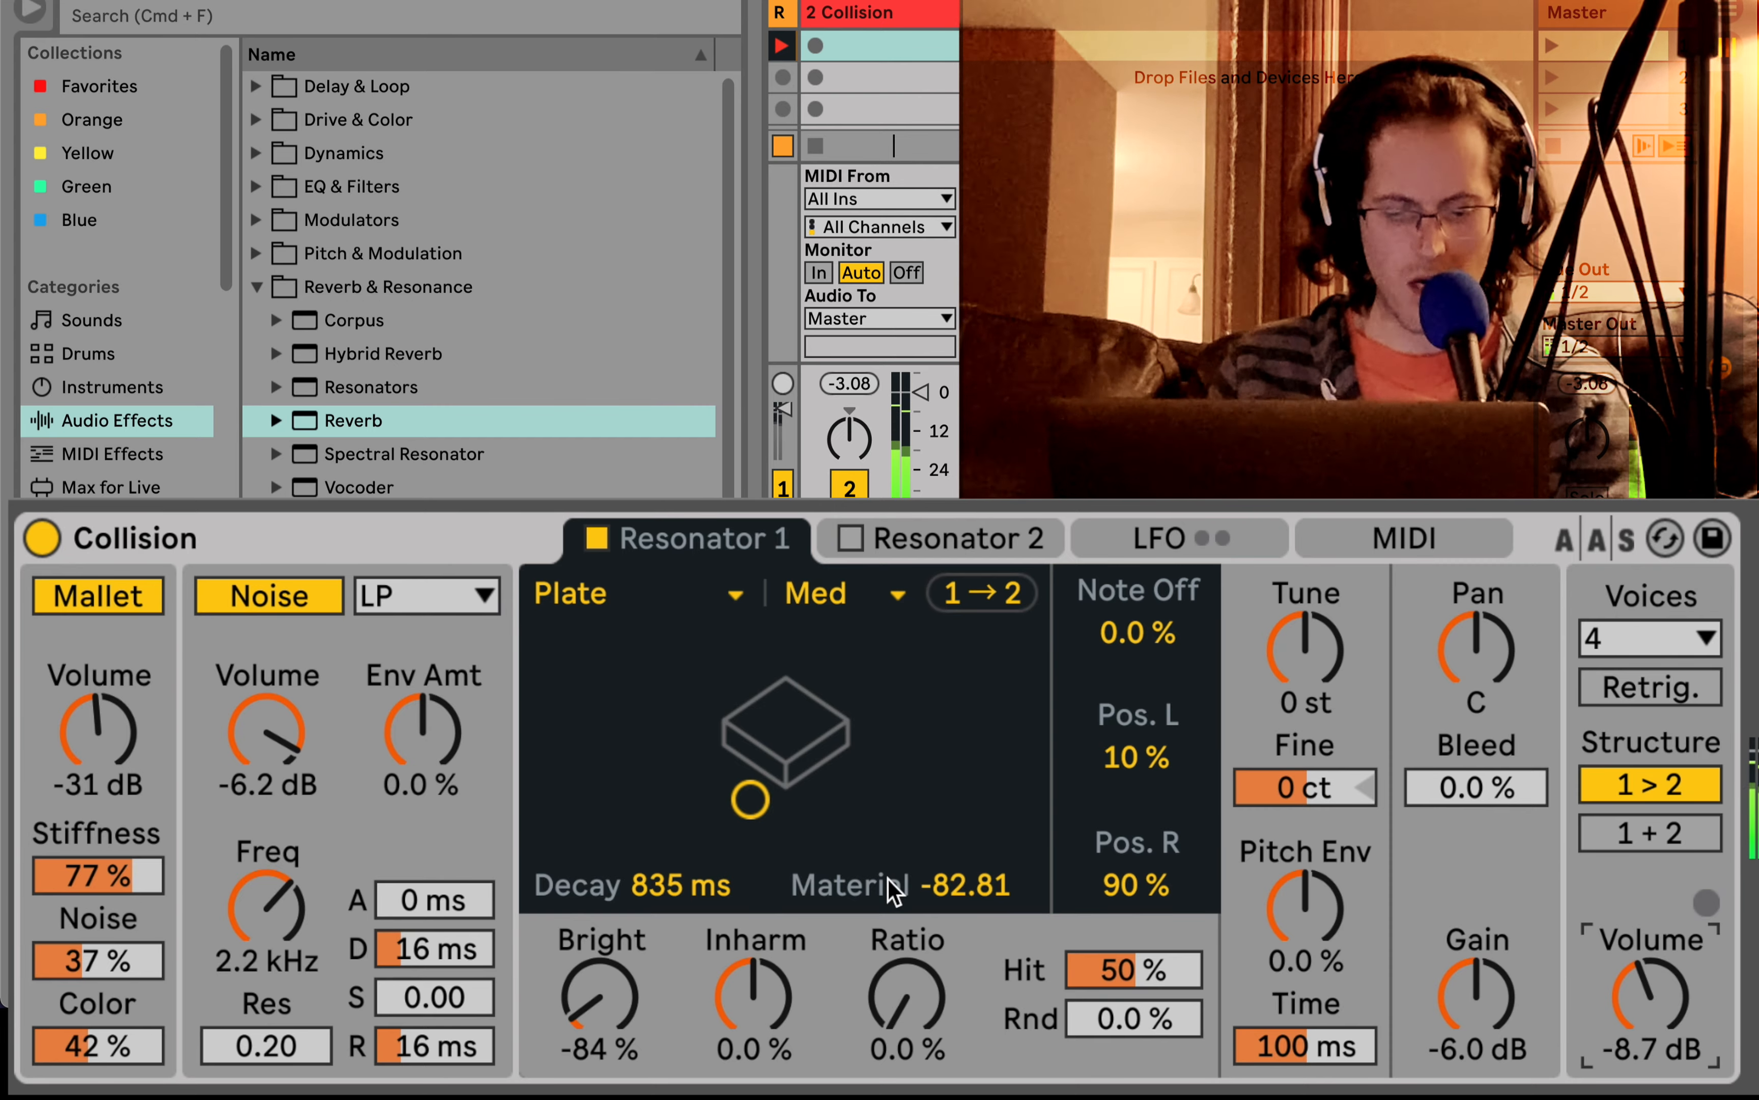
{"action": "mouse_move", "coordinate": [435, 997]}
{"action": "left_mouse_down"}
{"action": "mouse_move", "coordinate": [434, 913]}
{"action": "mouse_move", "coordinate": [434, 1019]}
{"action": "left_mouse_up"}
- Tune Resonator 1 down to -12 st
{"action": "left_click", "coordinate": [1312, 658]}
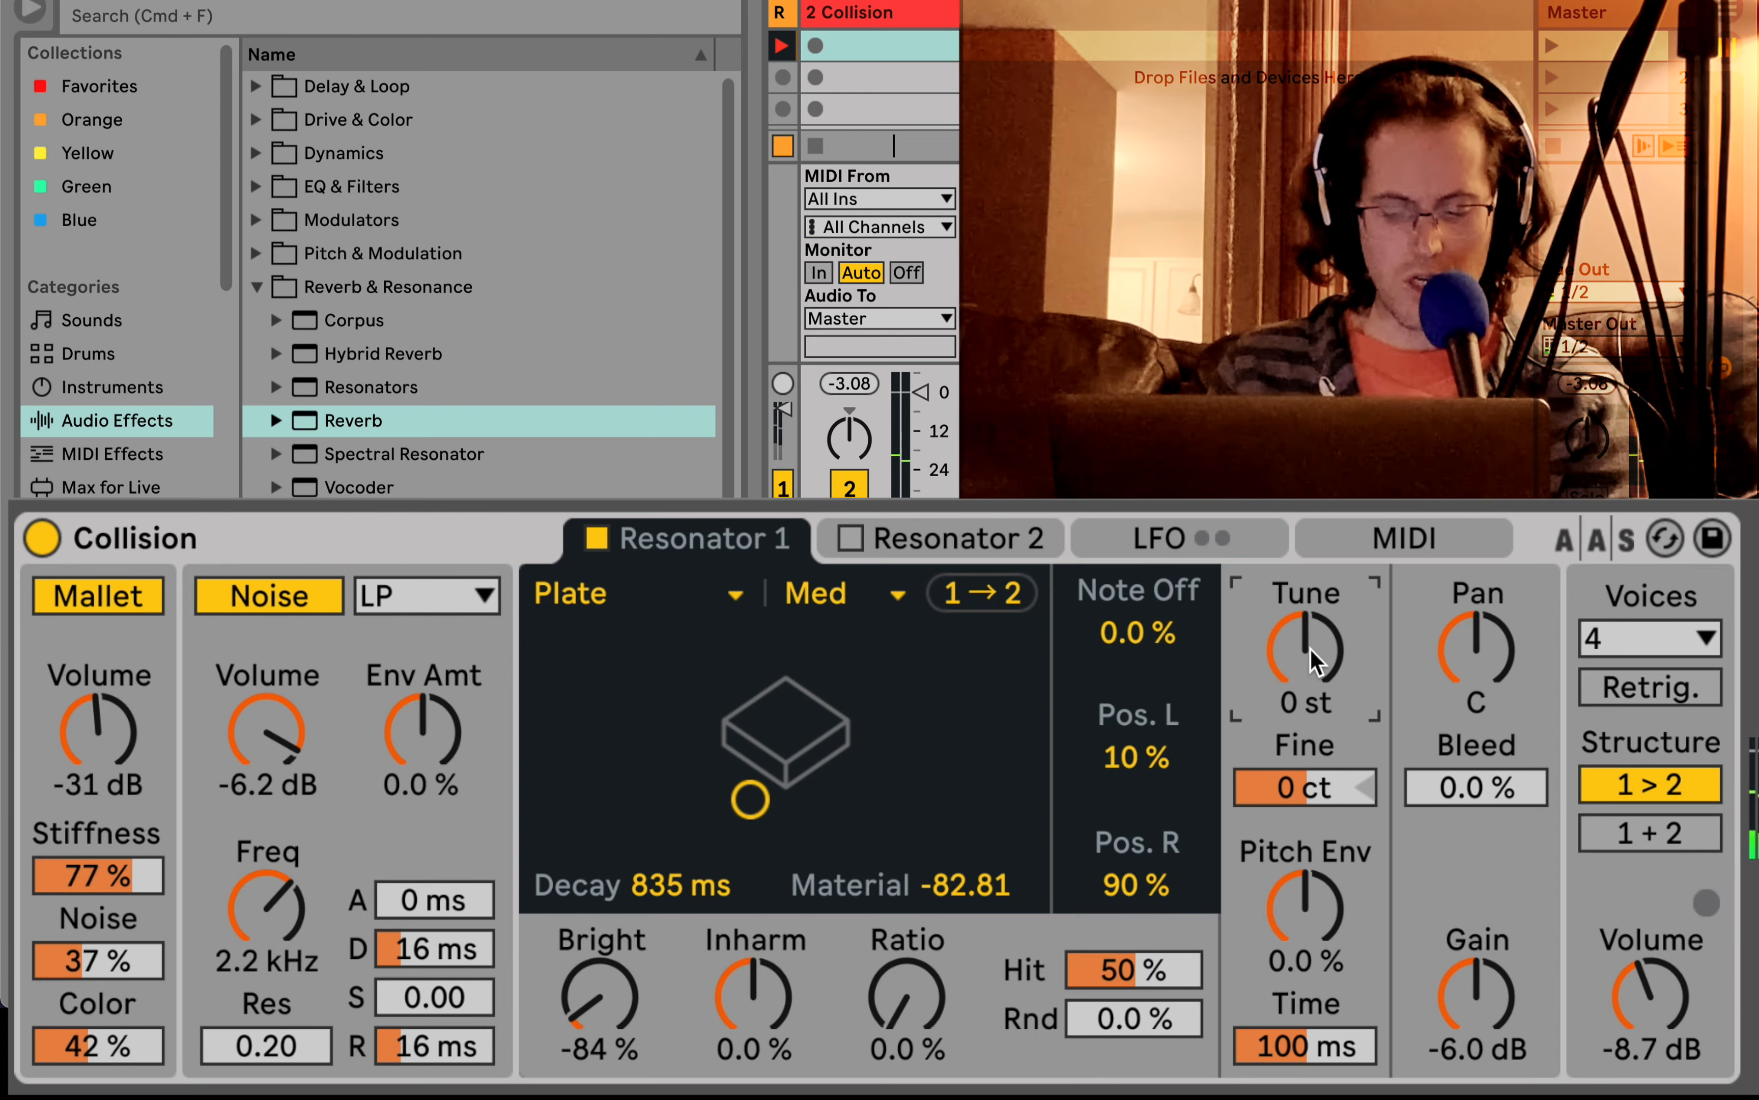
{"action": "left_click_drag", "start_coordinate": [1312, 658], "coordinate": [1313, 702]}
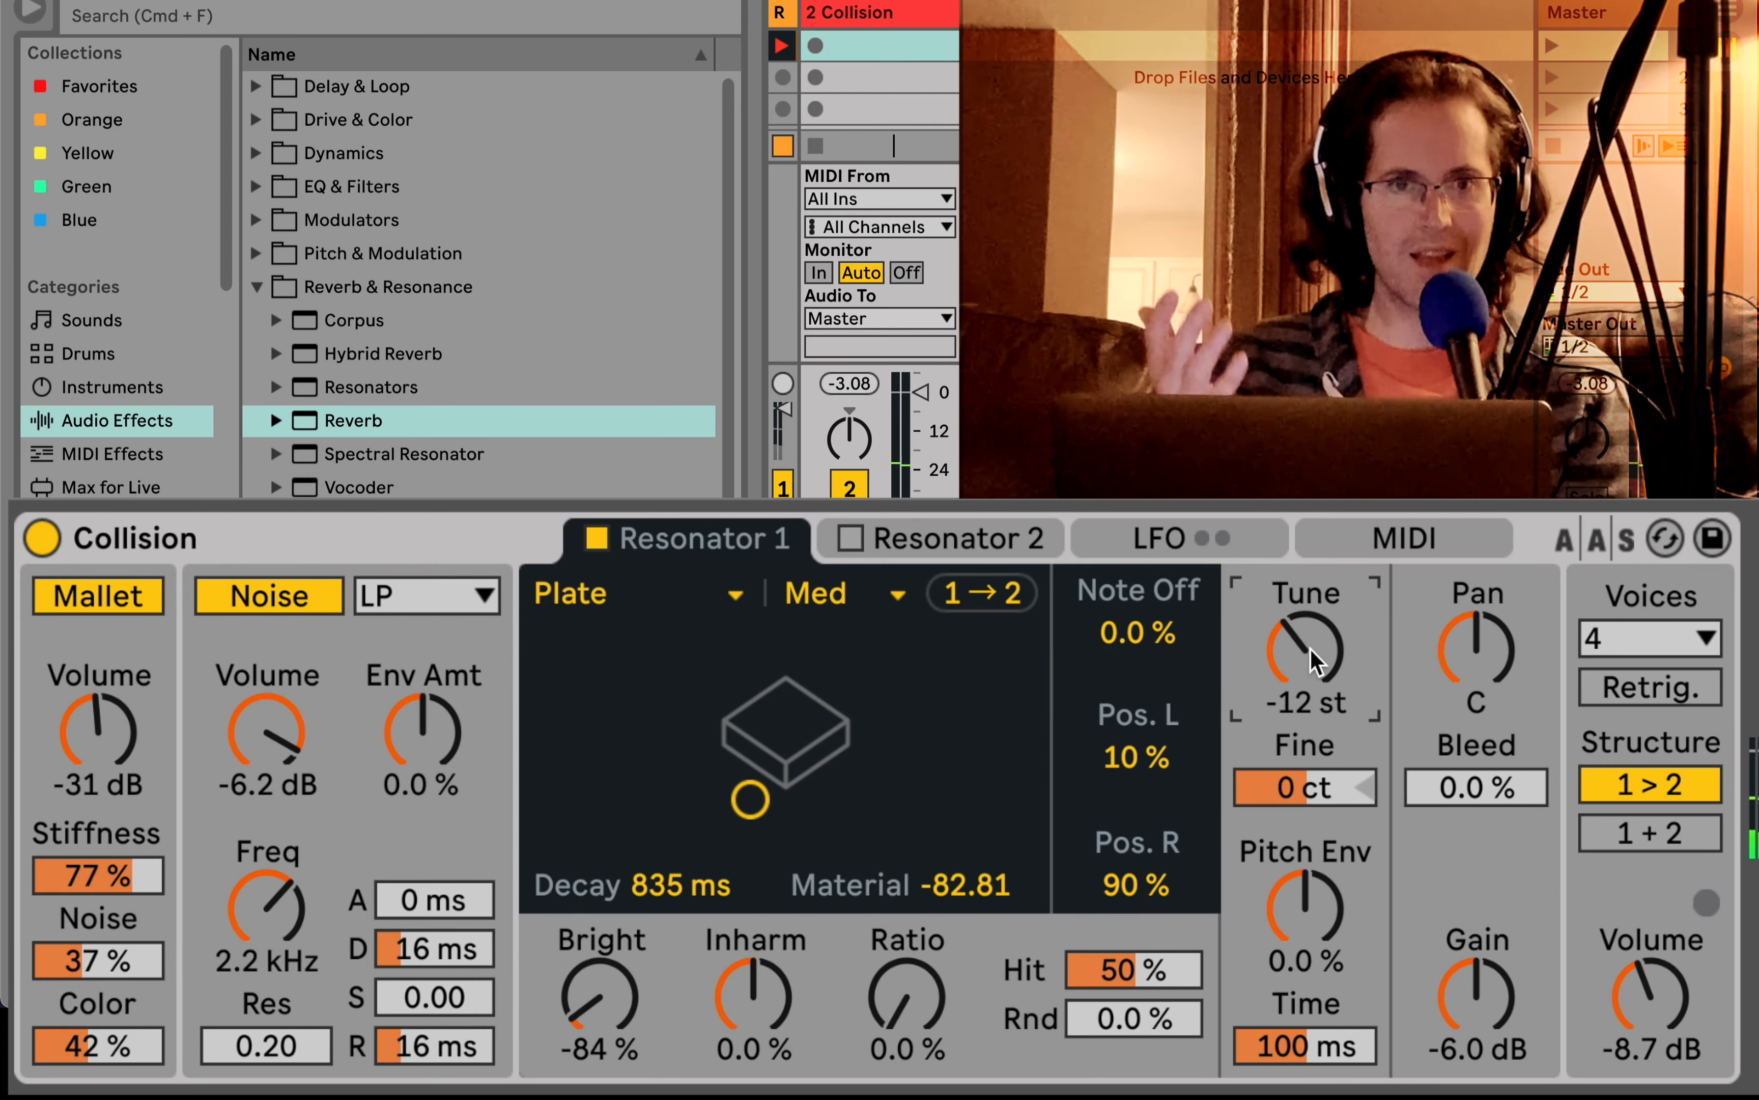
{"action": "left_click_drag", "start_coordinate": [1312, 658], "coordinate": [1312, 615]}
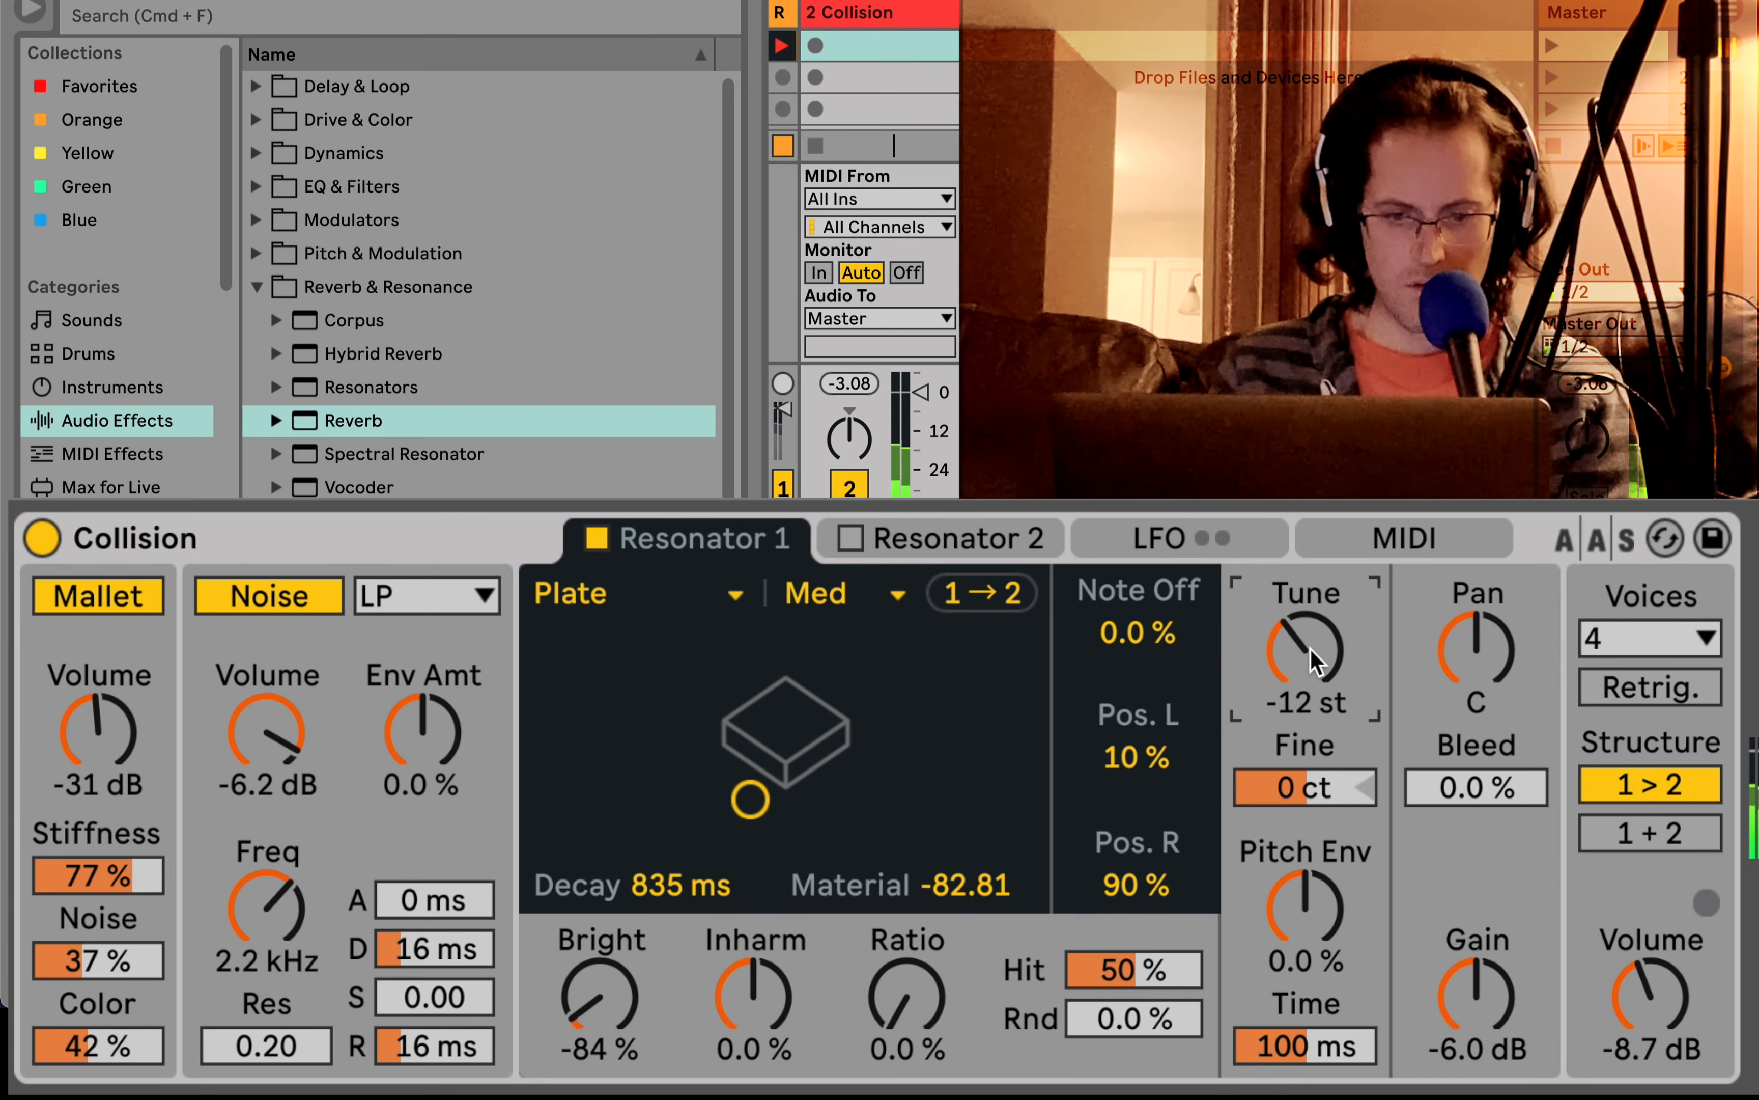
- Keep Resonator 1's type as Plate, and set its decay to 3.16 s and its ratio to 42 %
{"action": "left_click", "coordinate": [727, 592]}
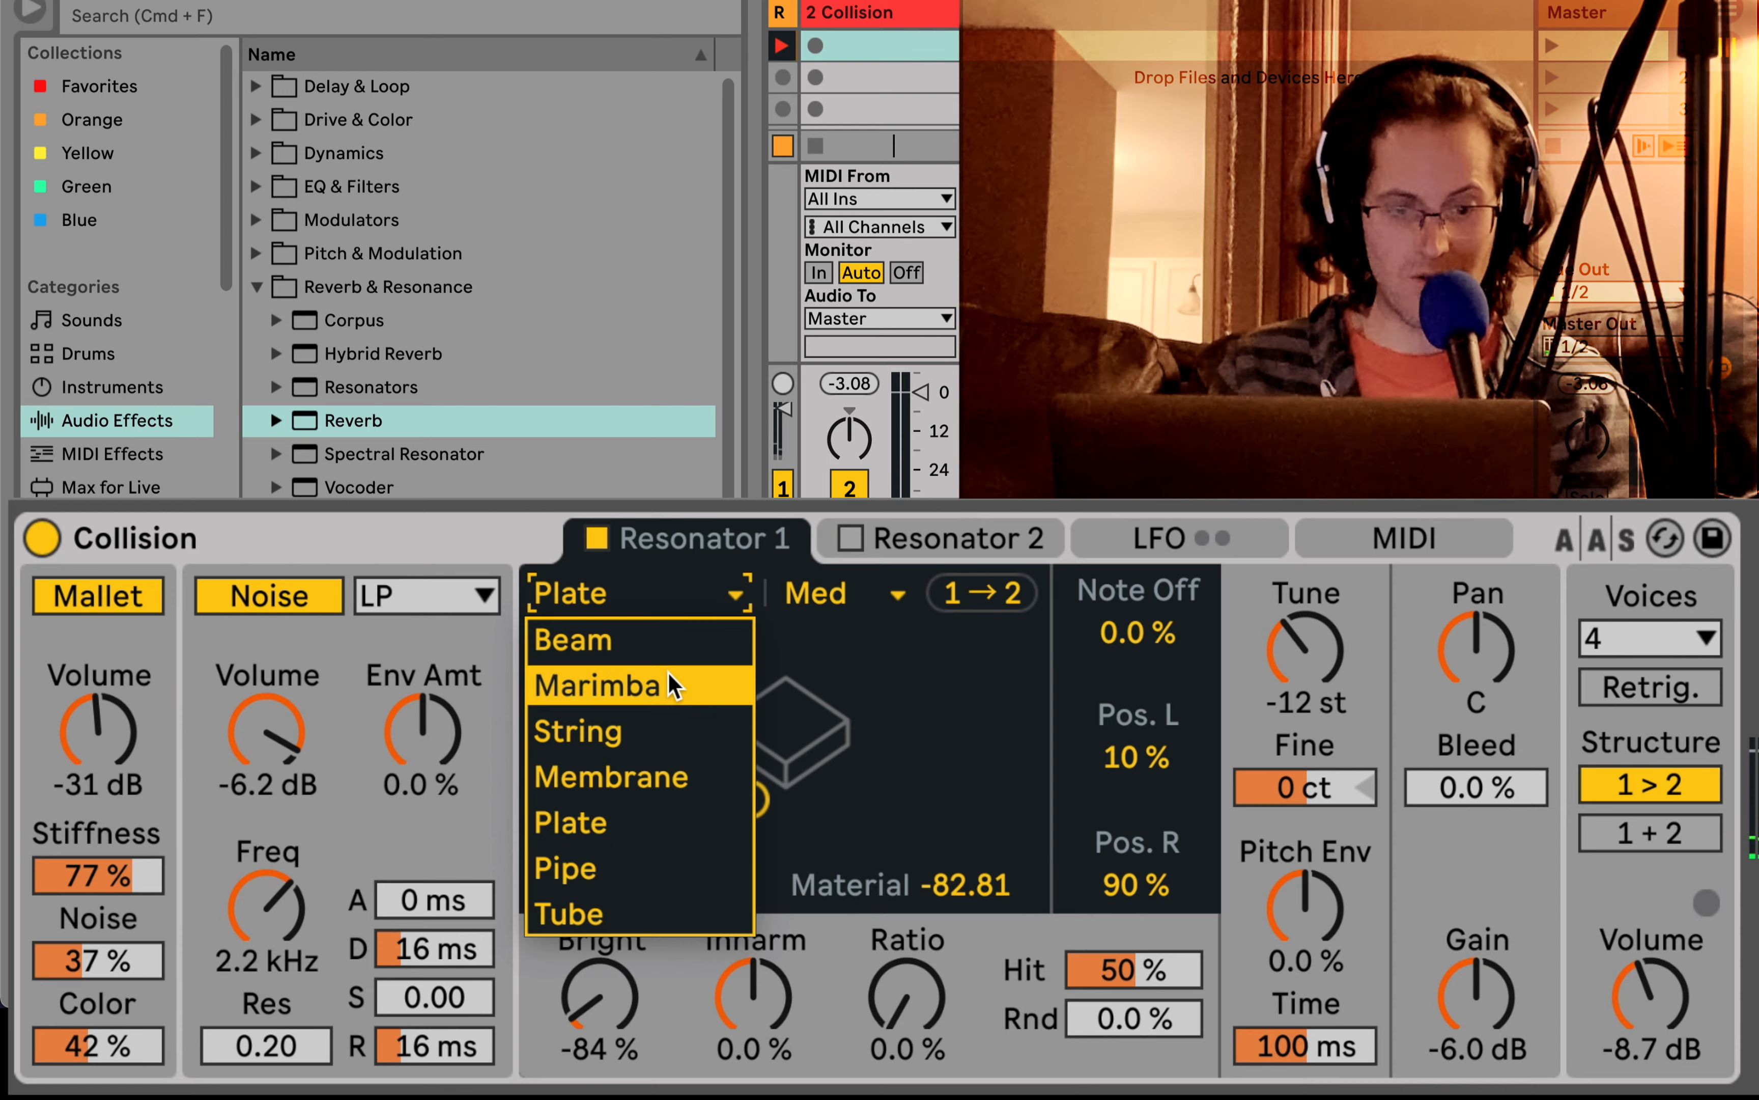
{"action": "left_click", "coordinate": [640, 818]}
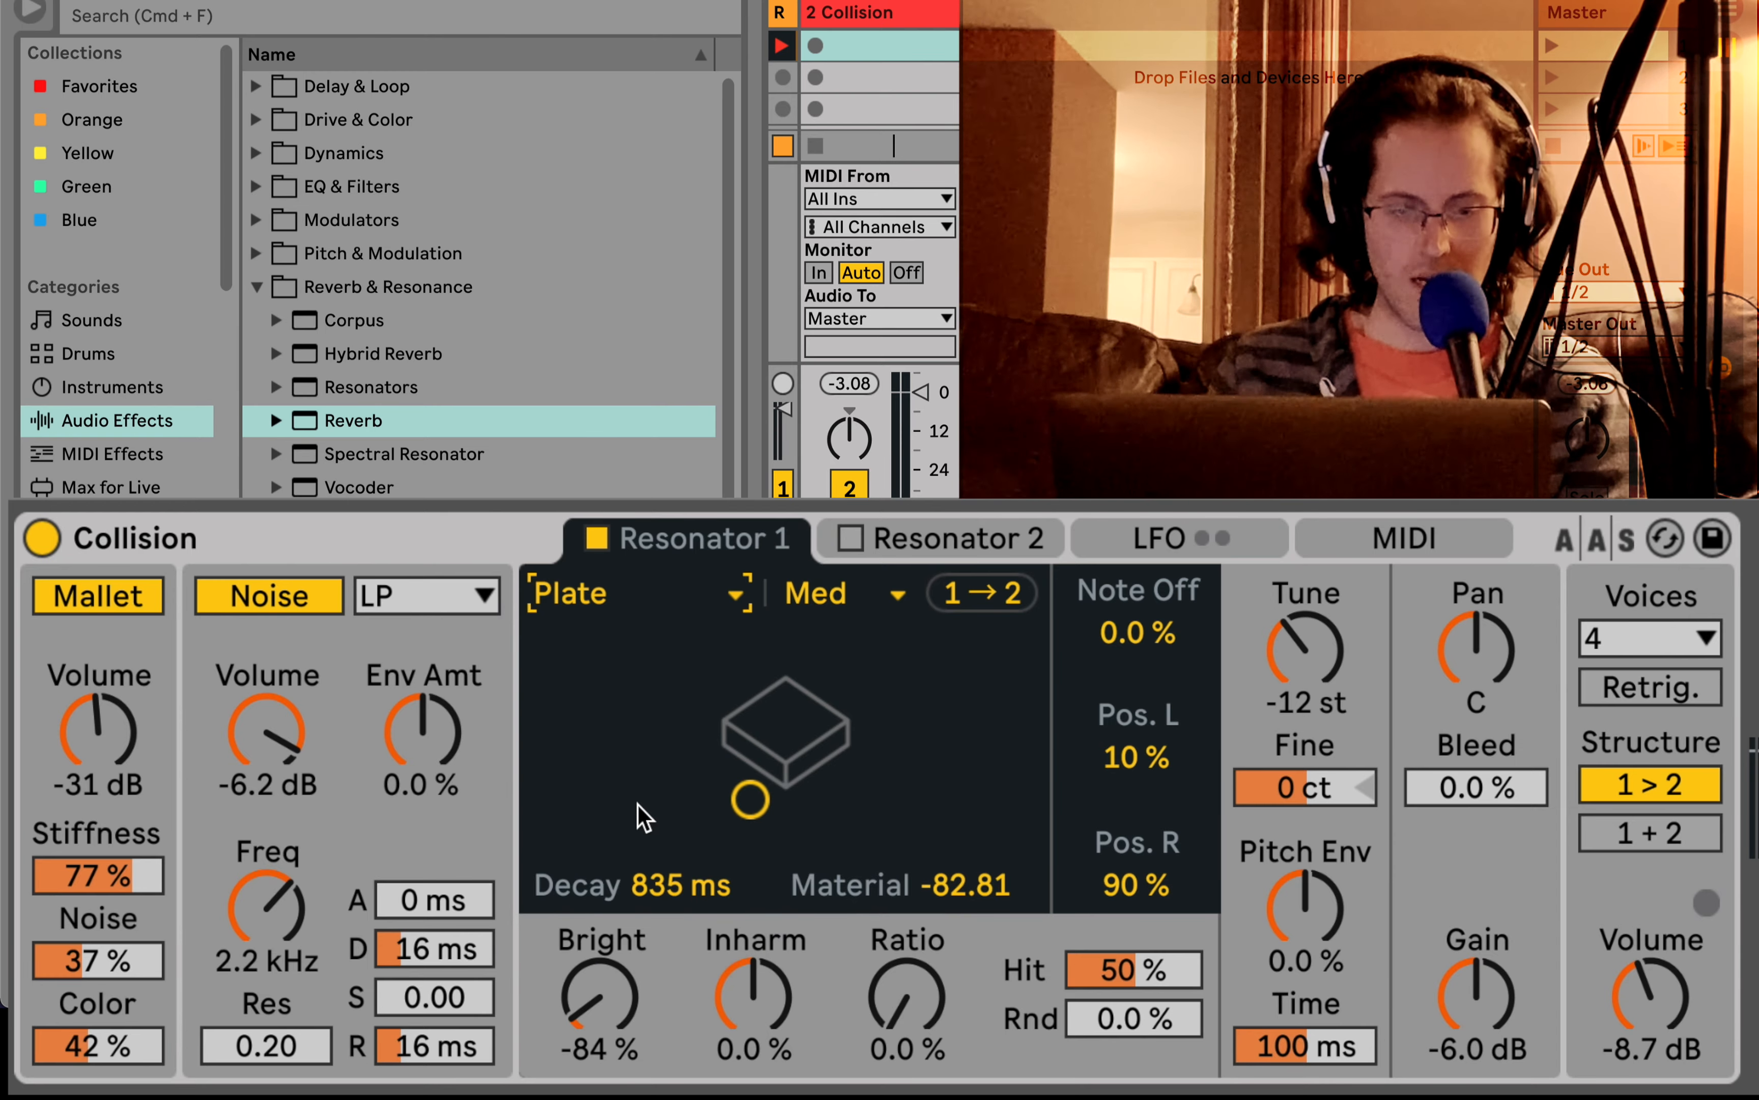
{"action": "mouse_move", "coordinate": [680, 885]}
{"action": "left_mouse_down"}
{"action": "mouse_move", "coordinate": [680, 822]}
{"action": "mouse_move", "coordinate": [680, 858]}
{"action": "left_mouse_up"}
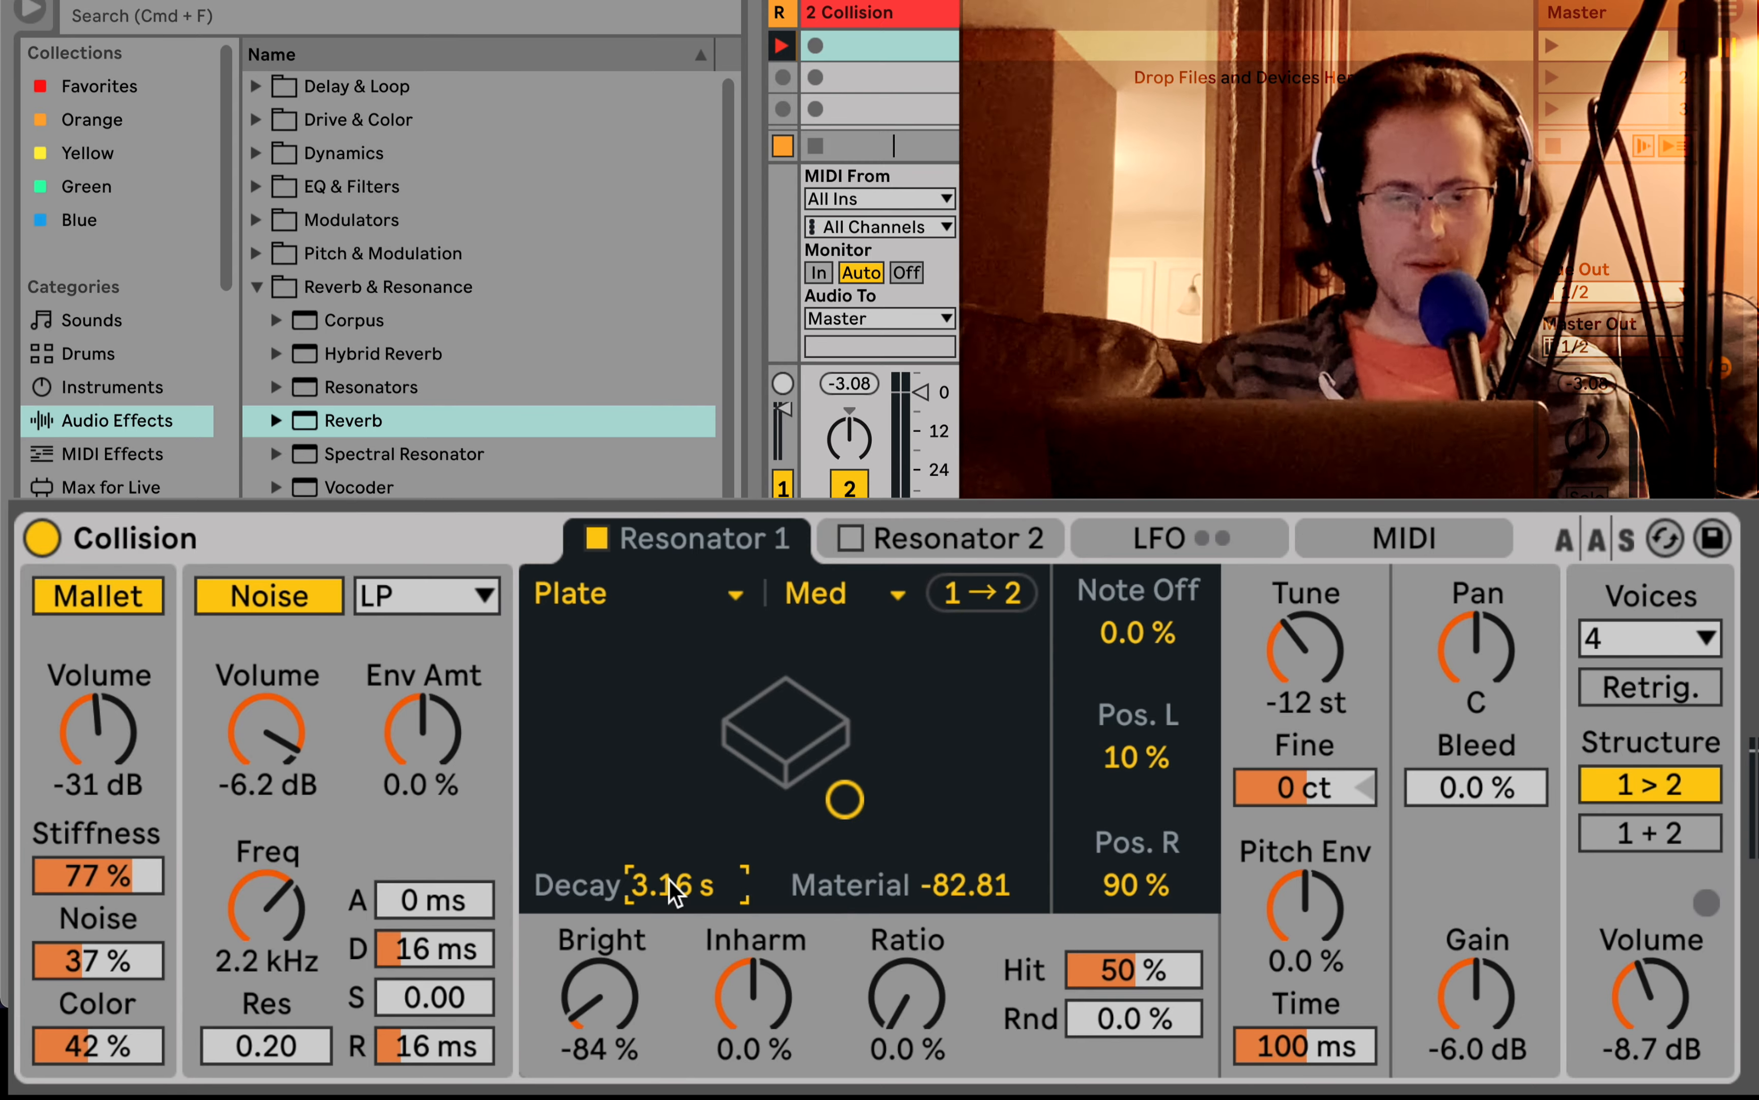
{"action": "left_click_drag", "start_coordinate": [908, 996], "coordinate": [909, 935]}
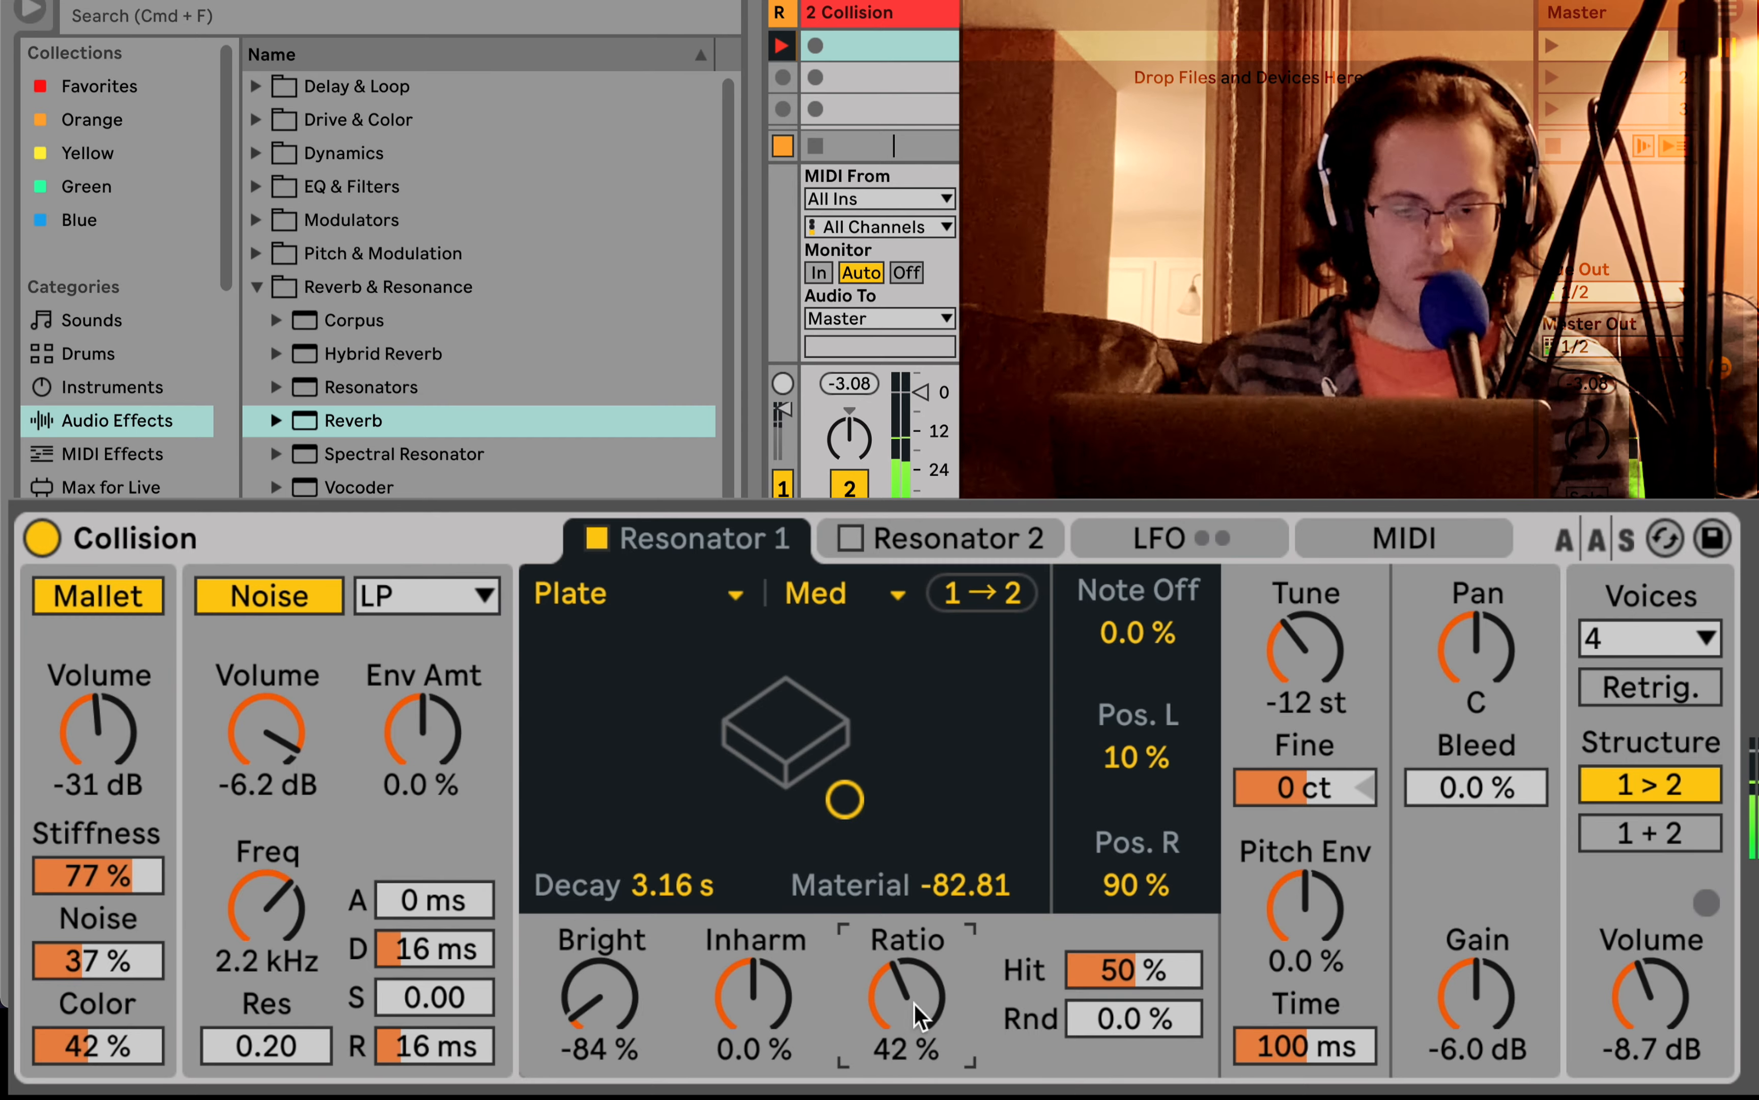
{"action": "mouse_move", "coordinate": [754, 996]}
{"action": "left_mouse_down"}
{"action": "mouse_move", "coordinate": [754, 1047]}
{"action": "mouse_move", "coordinate": [754, 996]}
{"action": "left_mouse_up"}
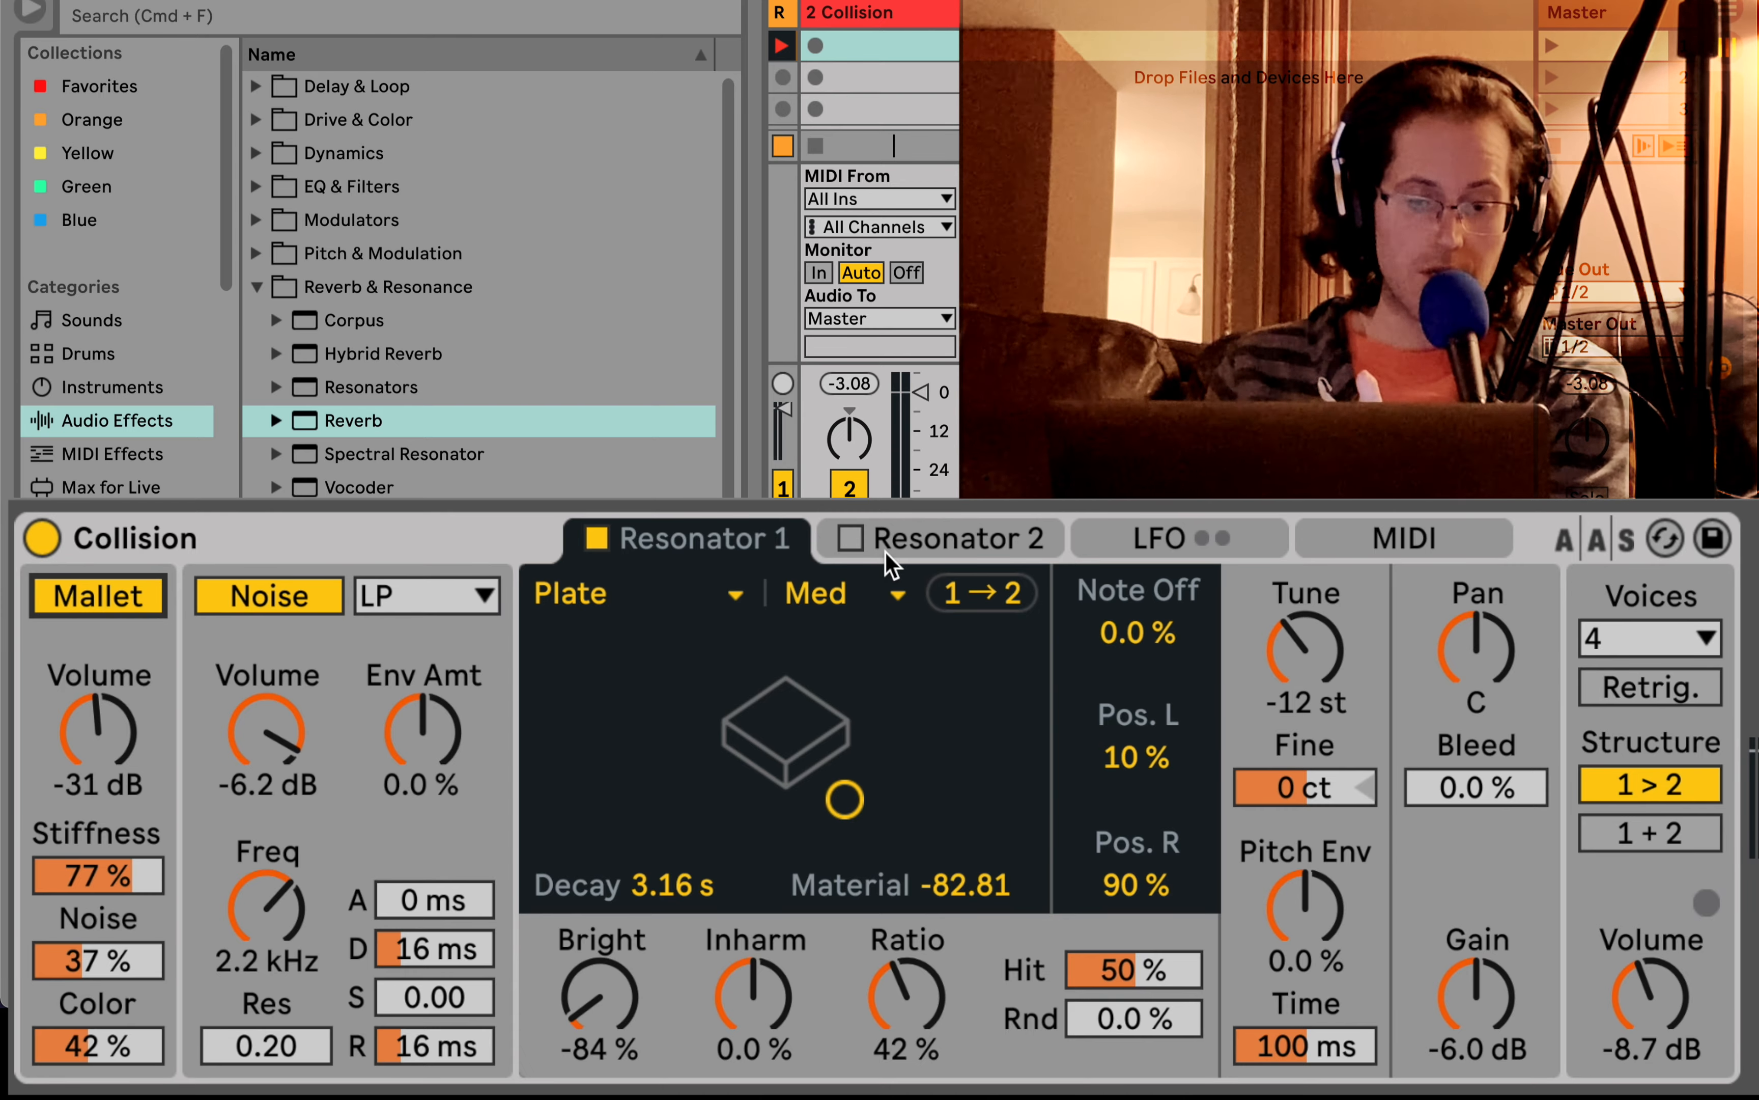
- Enable Resonator 2 and lower its gain to -21 dB
{"action": "left_click", "coordinate": [900, 538]}
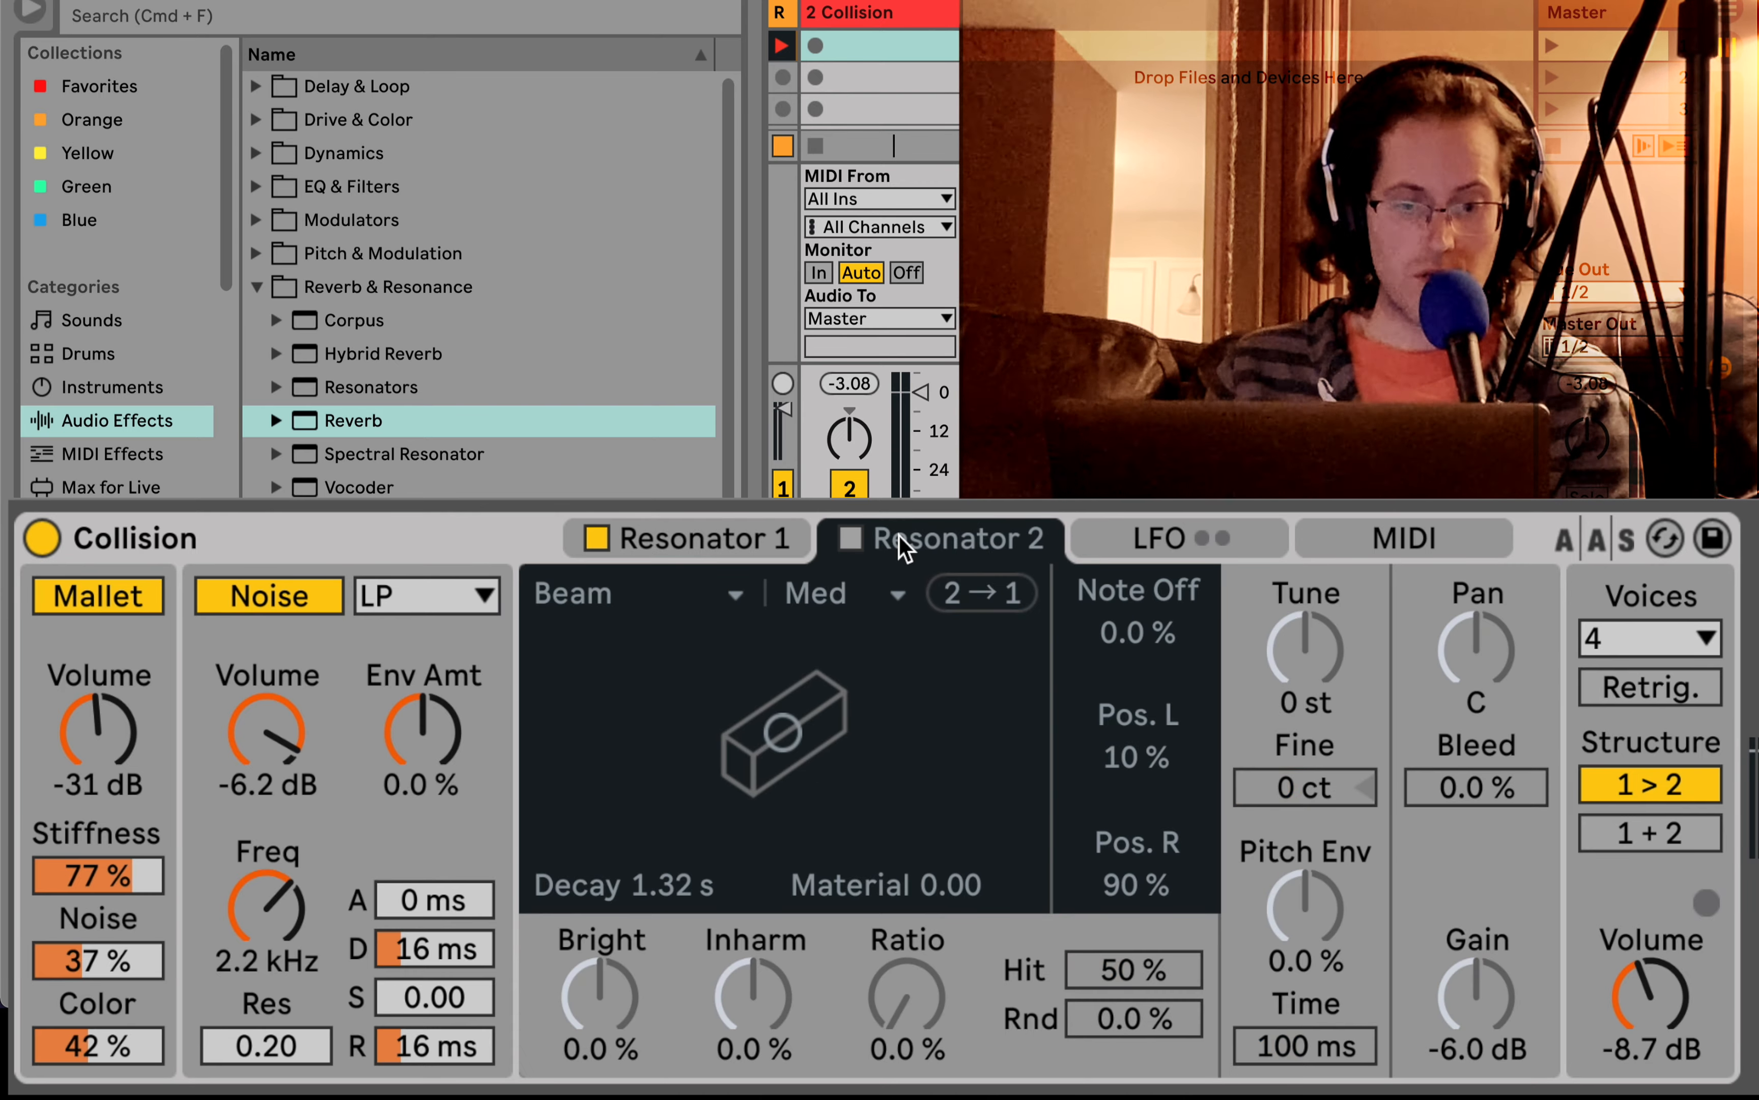
{"action": "left_click", "coordinate": [850, 538]}
{"action": "left_click_drag", "start_coordinate": [1476, 996], "coordinate": [1476, 1040]}
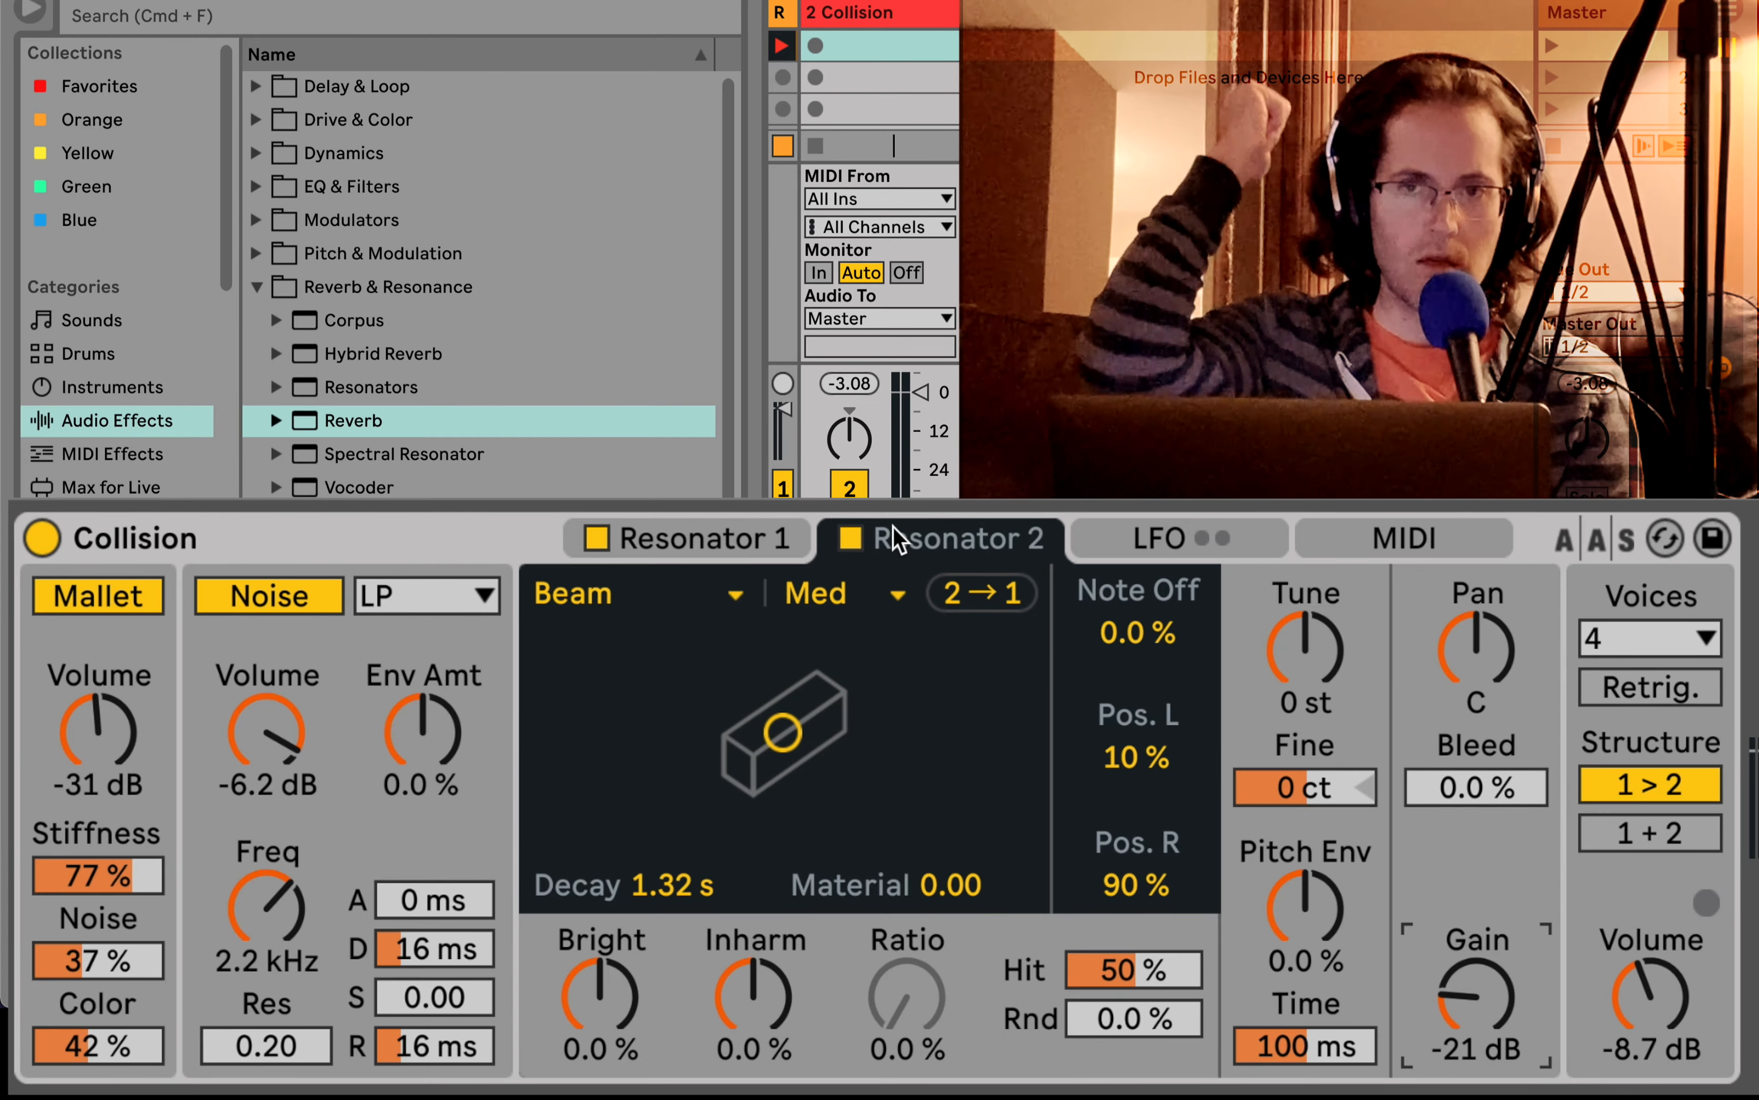
- Review Resonator 1's Plate settings, and change Resonator 2's type to Pipe
{"action": "left_click", "coordinate": [687, 540]}
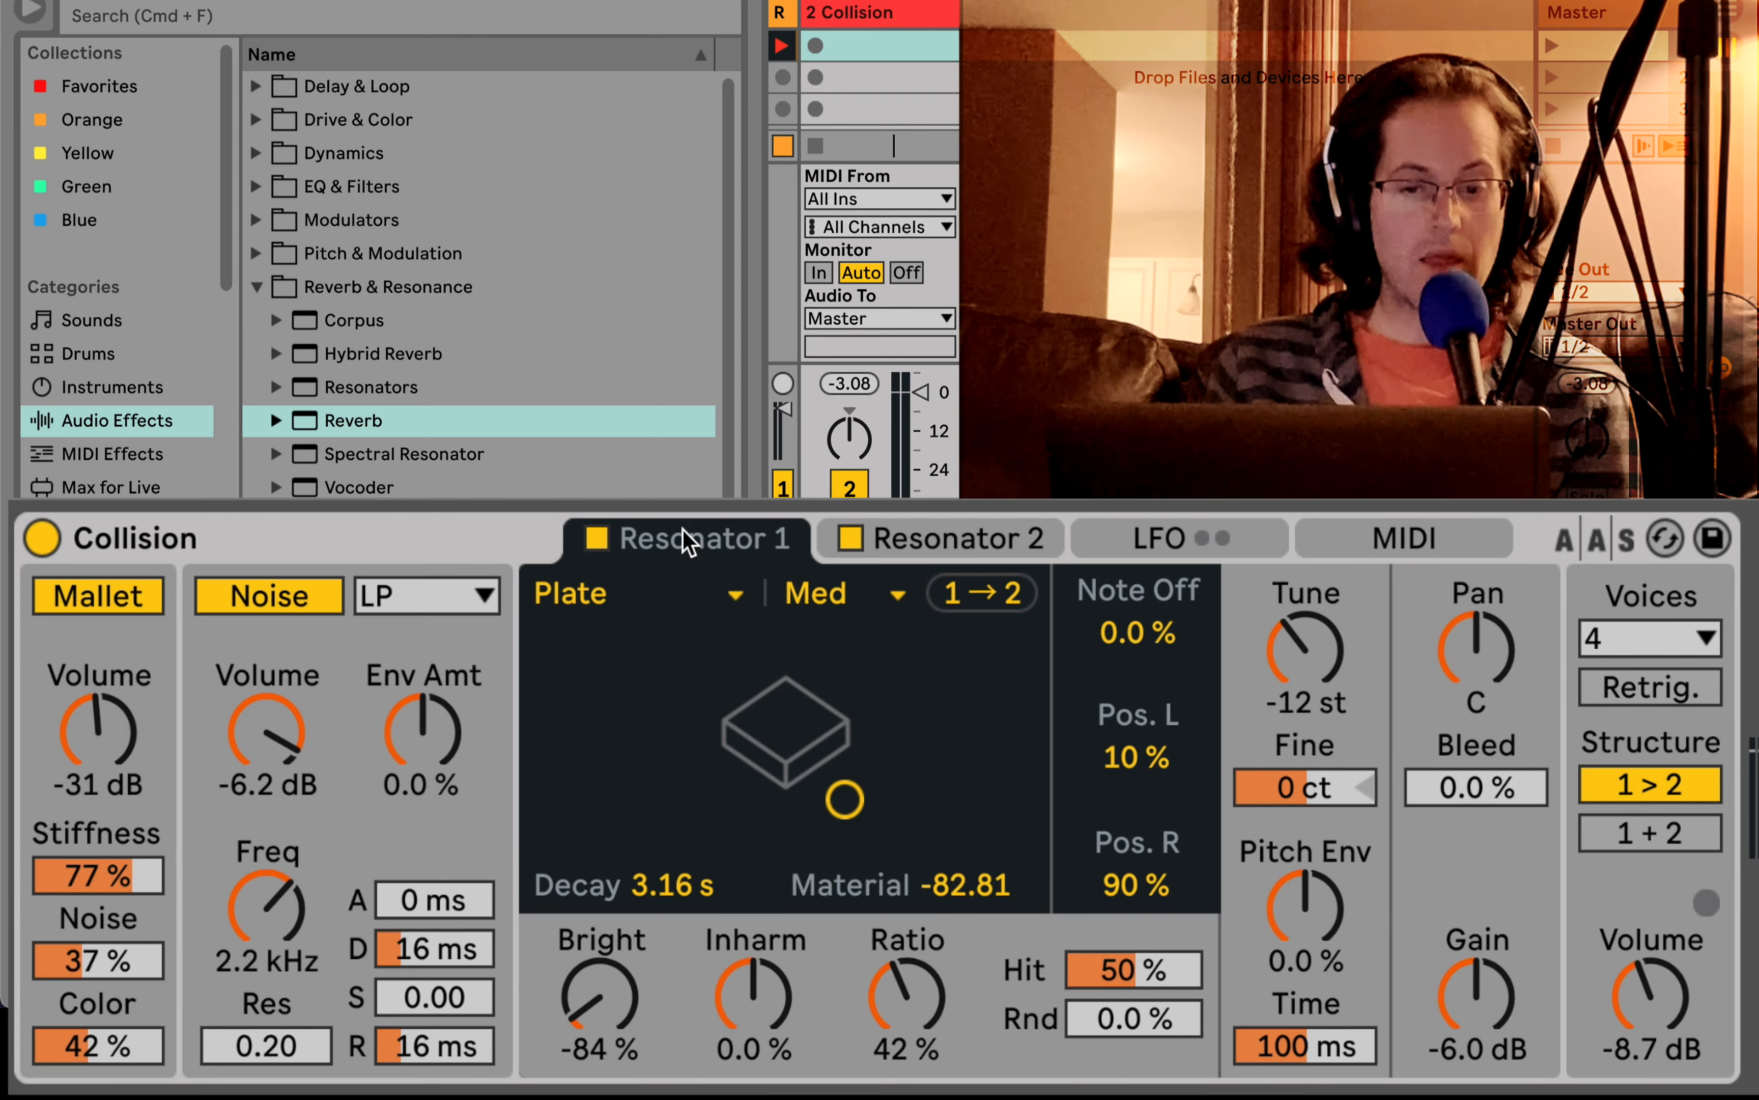
{"action": "left_click", "coordinate": [936, 540]}
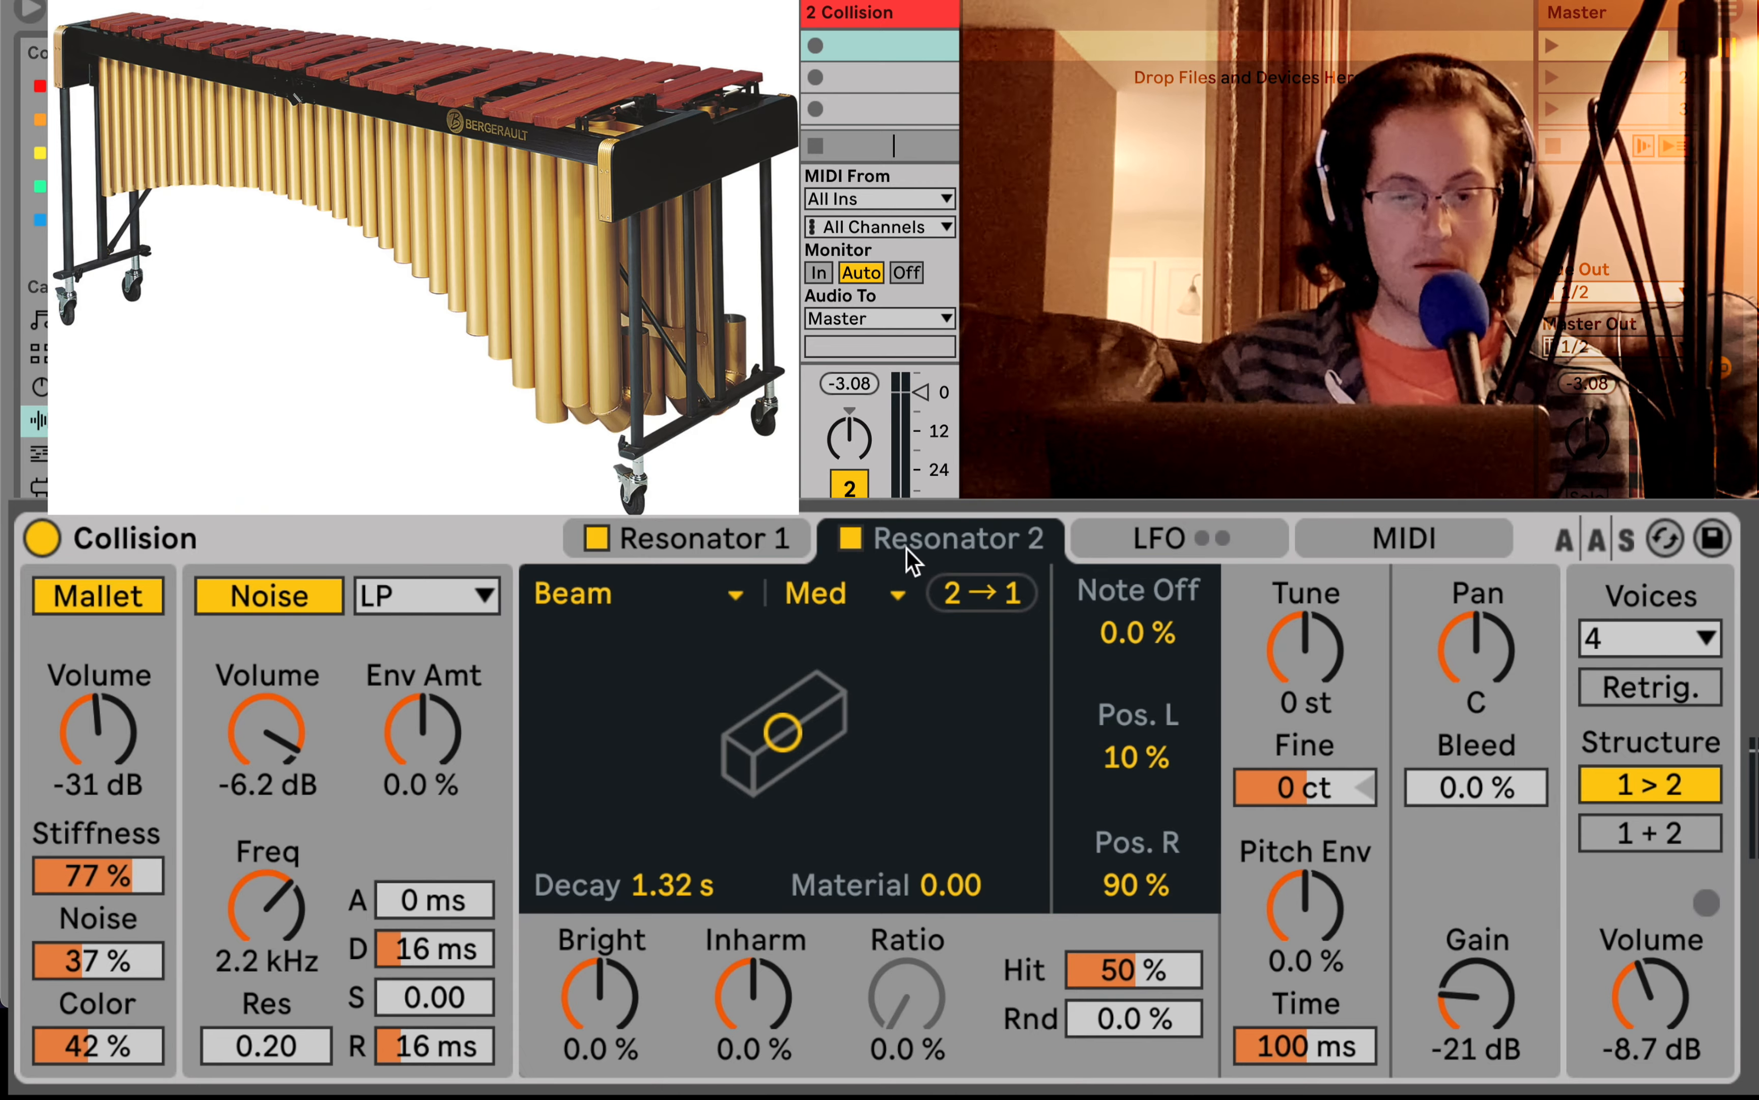
{"action": "left_click", "coordinate": [624, 594]}
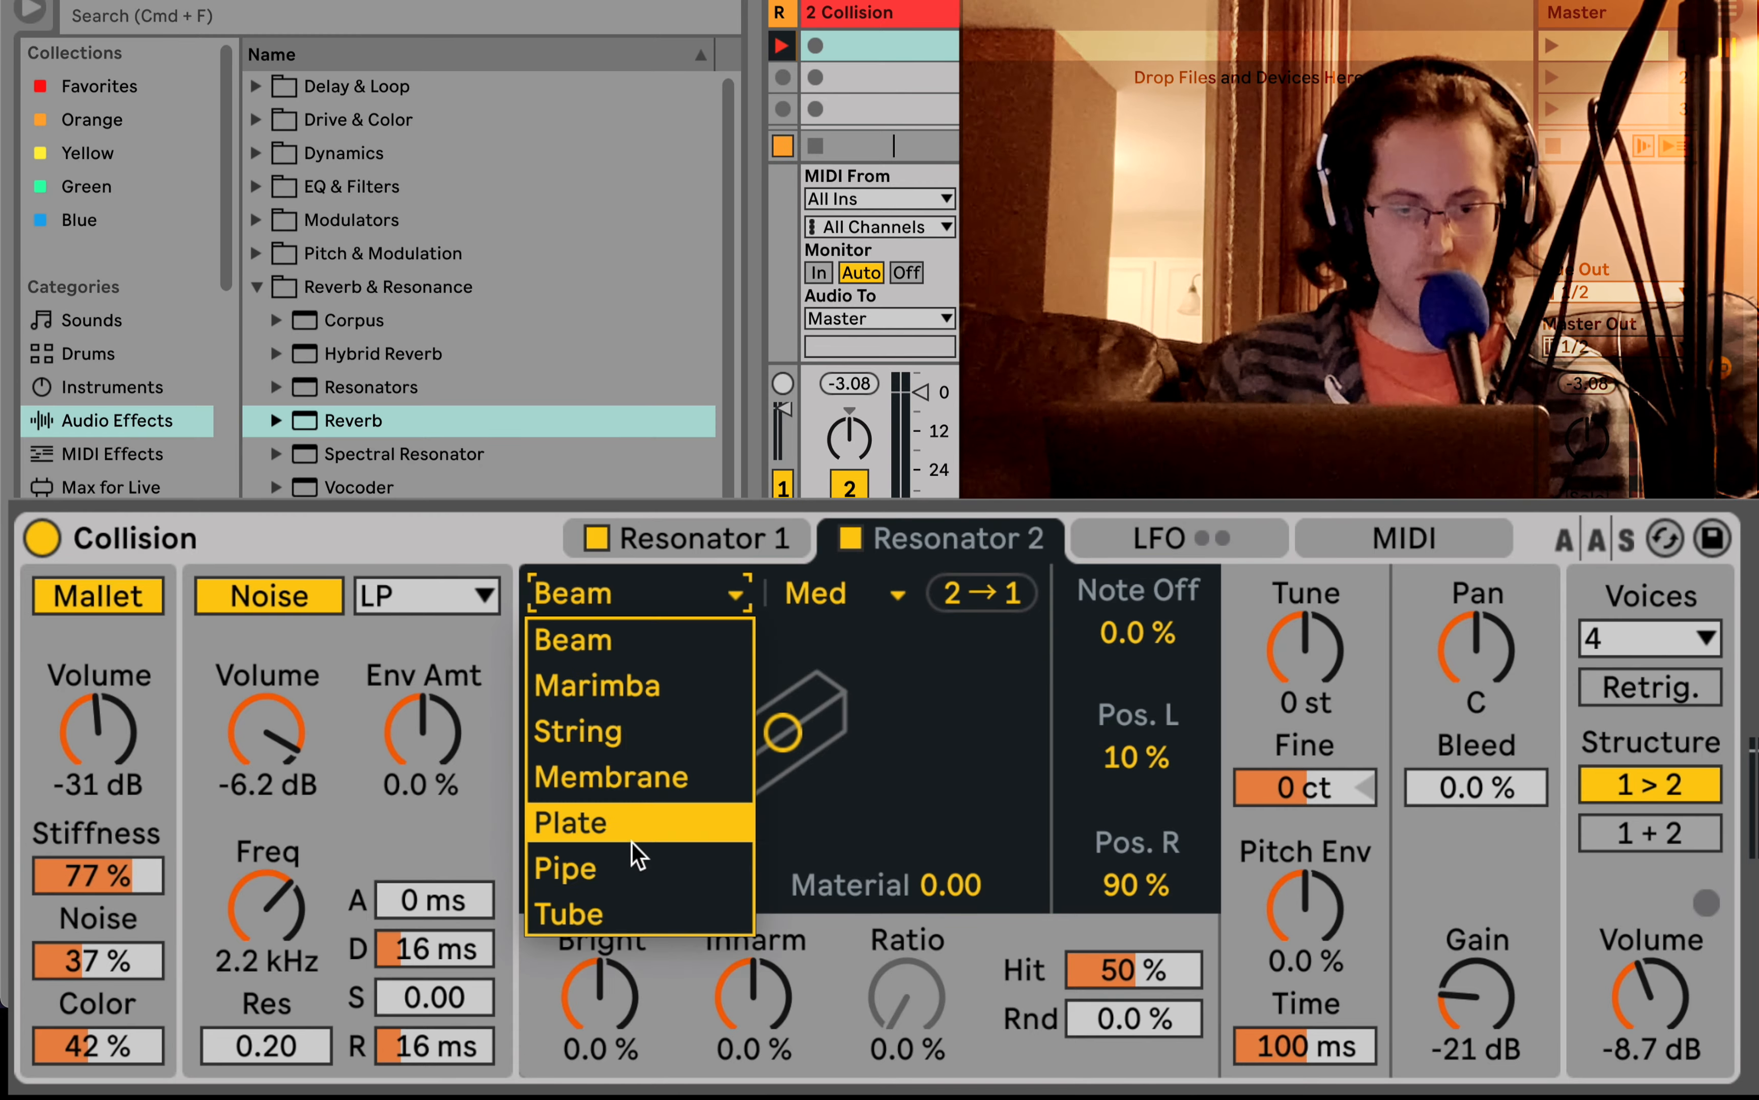
{"action": "left_click", "coordinate": [632, 866]}
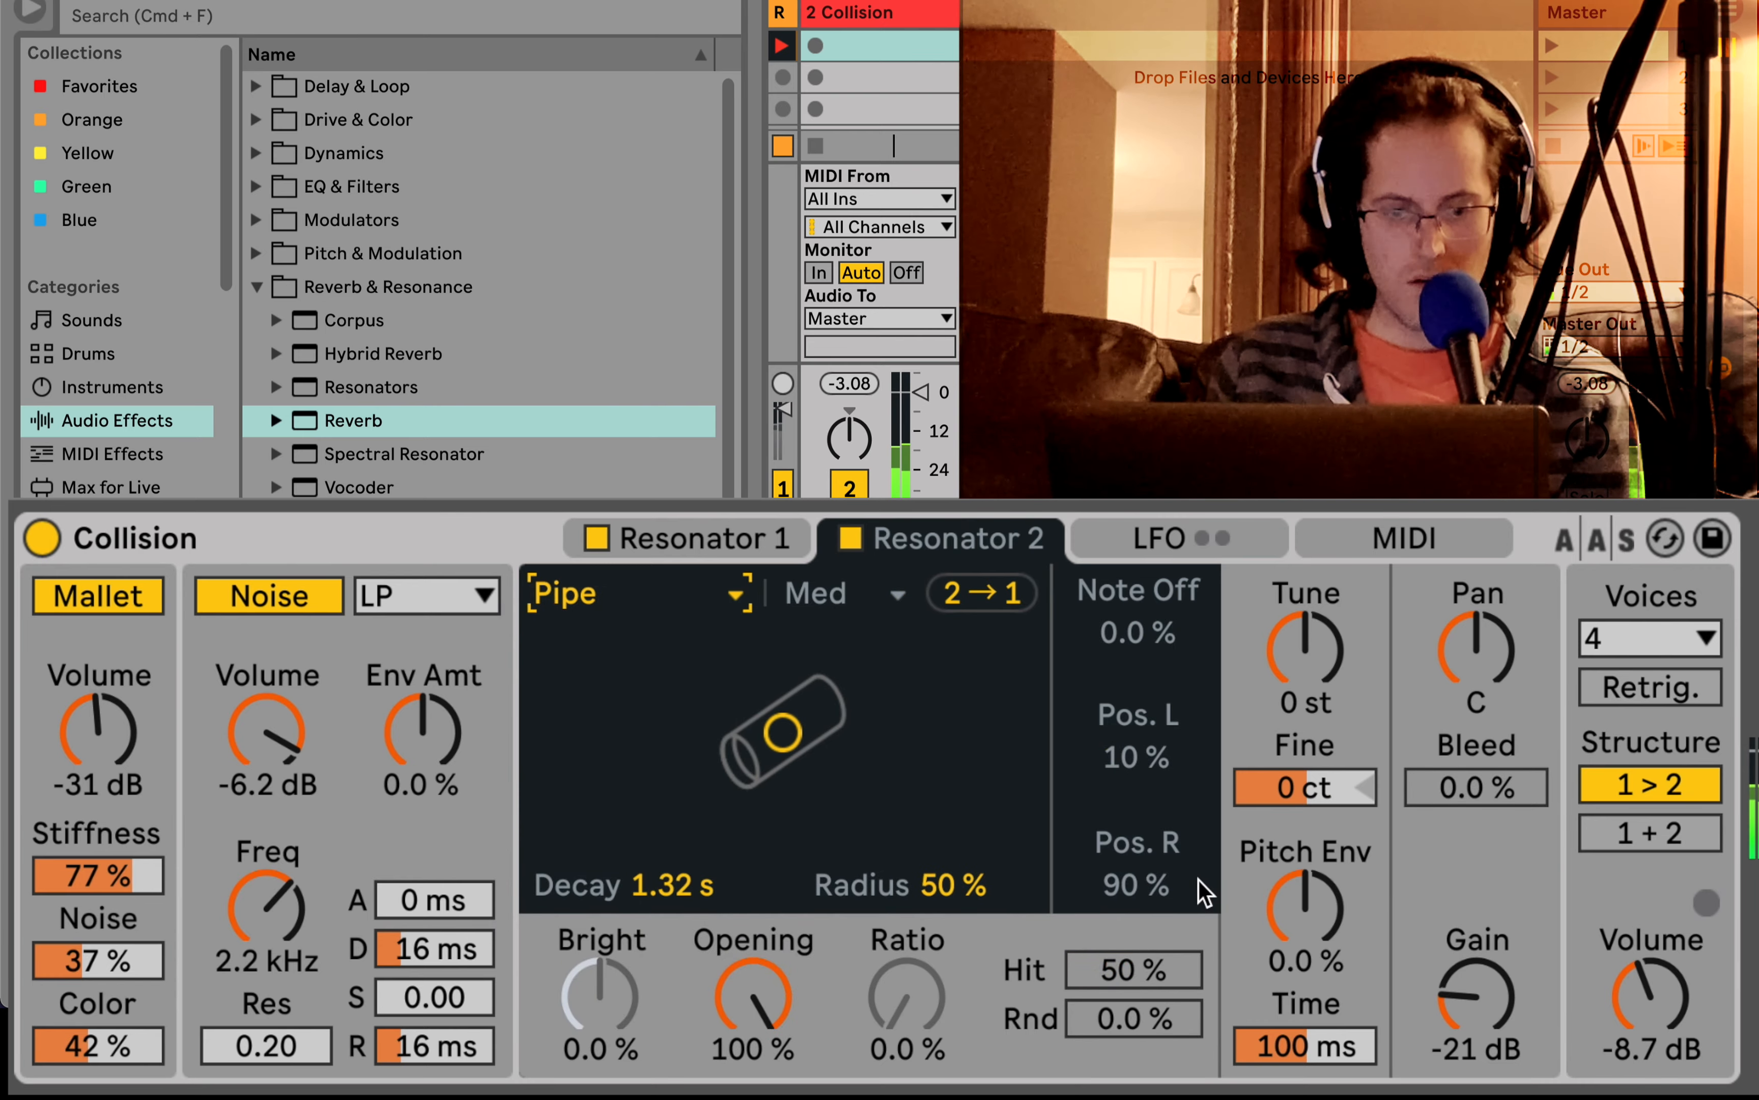
- Switch Resonator 2 off and on to compare the sound, and raise its gain to -9.7 dB
{"action": "left_click", "coordinate": [850, 537]}
{"action": "left_click", "coordinate": [851, 538]}
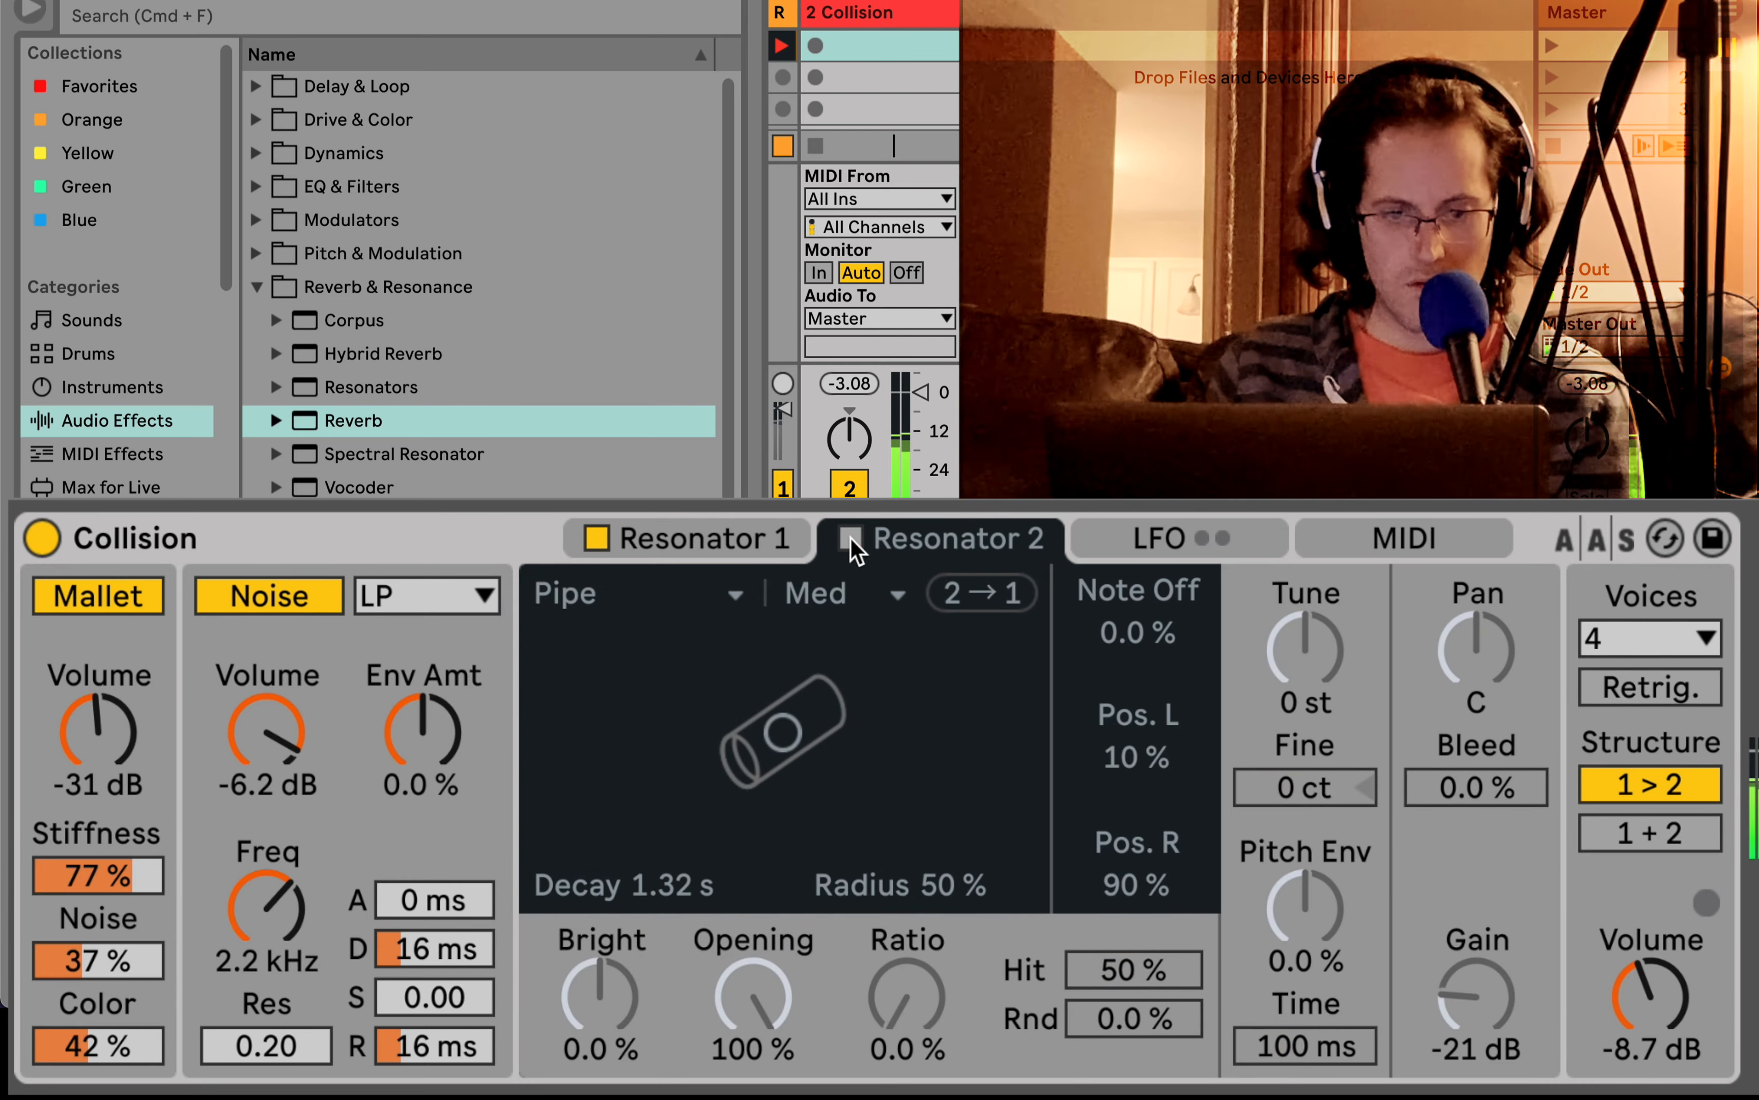
{"action": "left_click", "coordinate": [851, 538]}
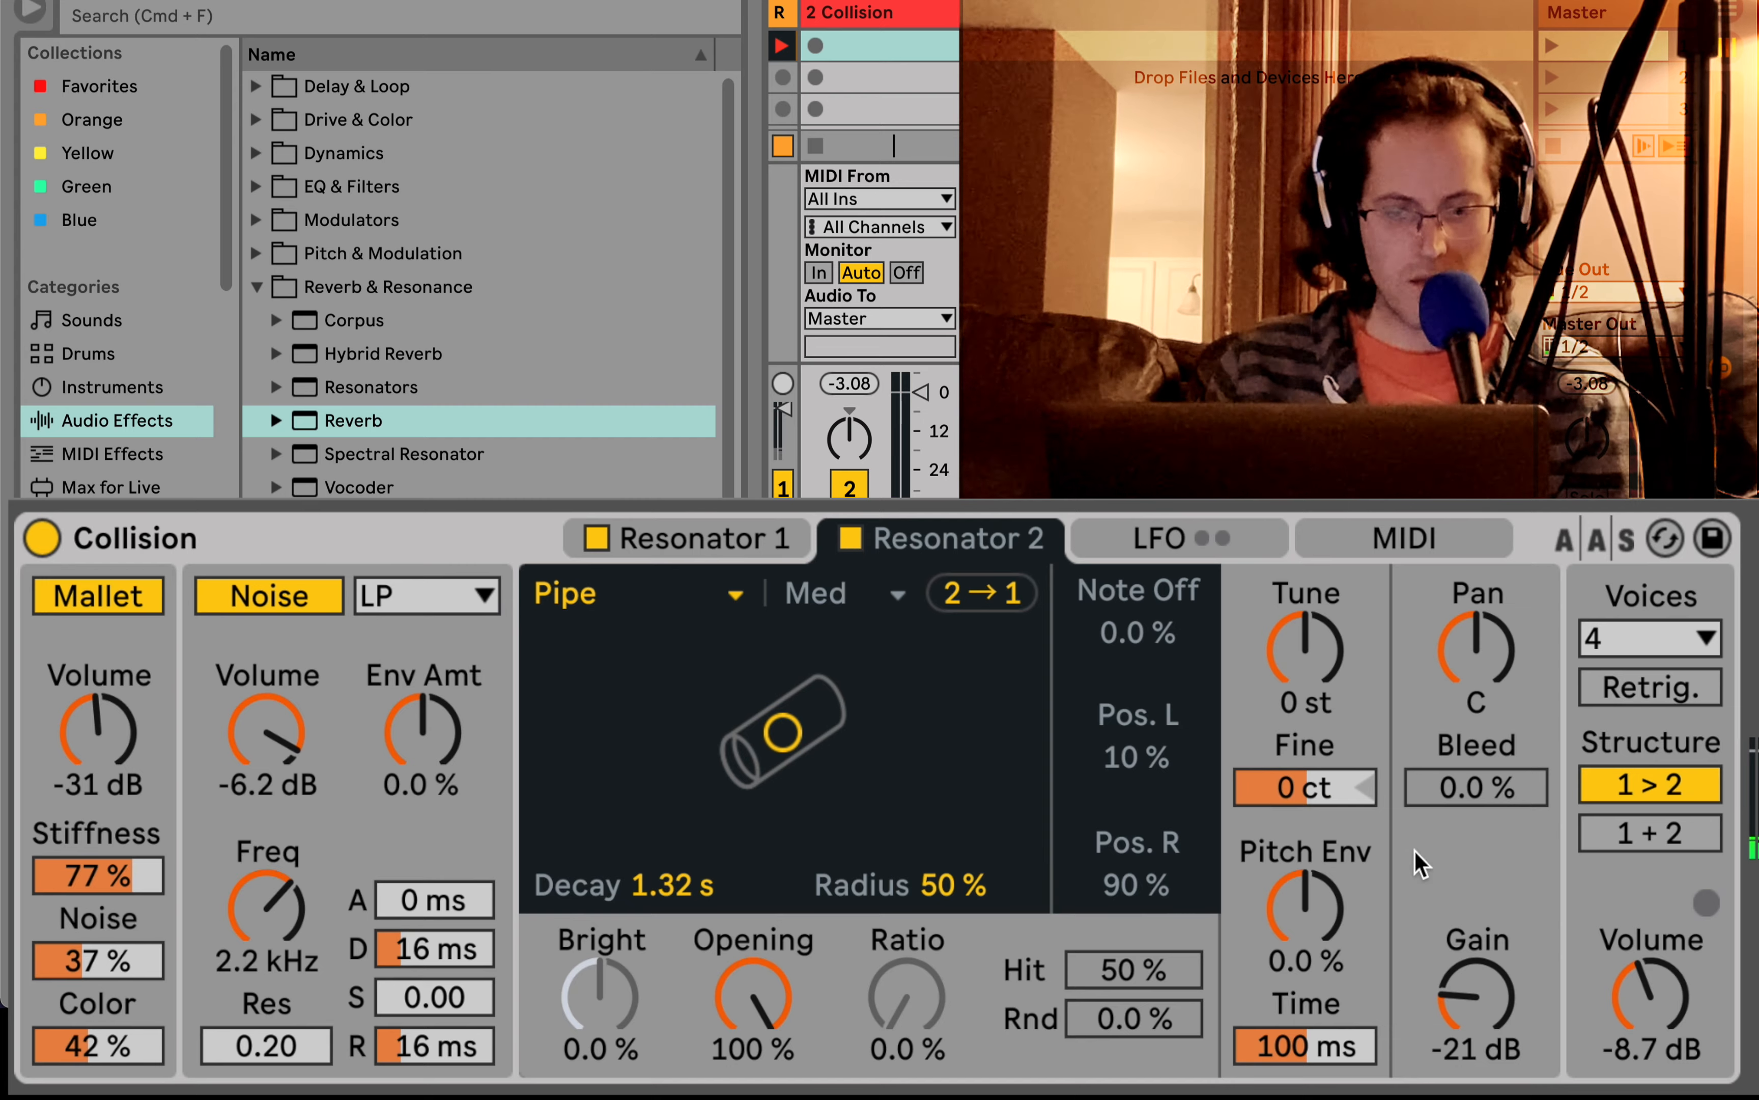
{"action": "left_click_drag", "start_coordinate": [1489, 994], "coordinate": [1489, 945]}
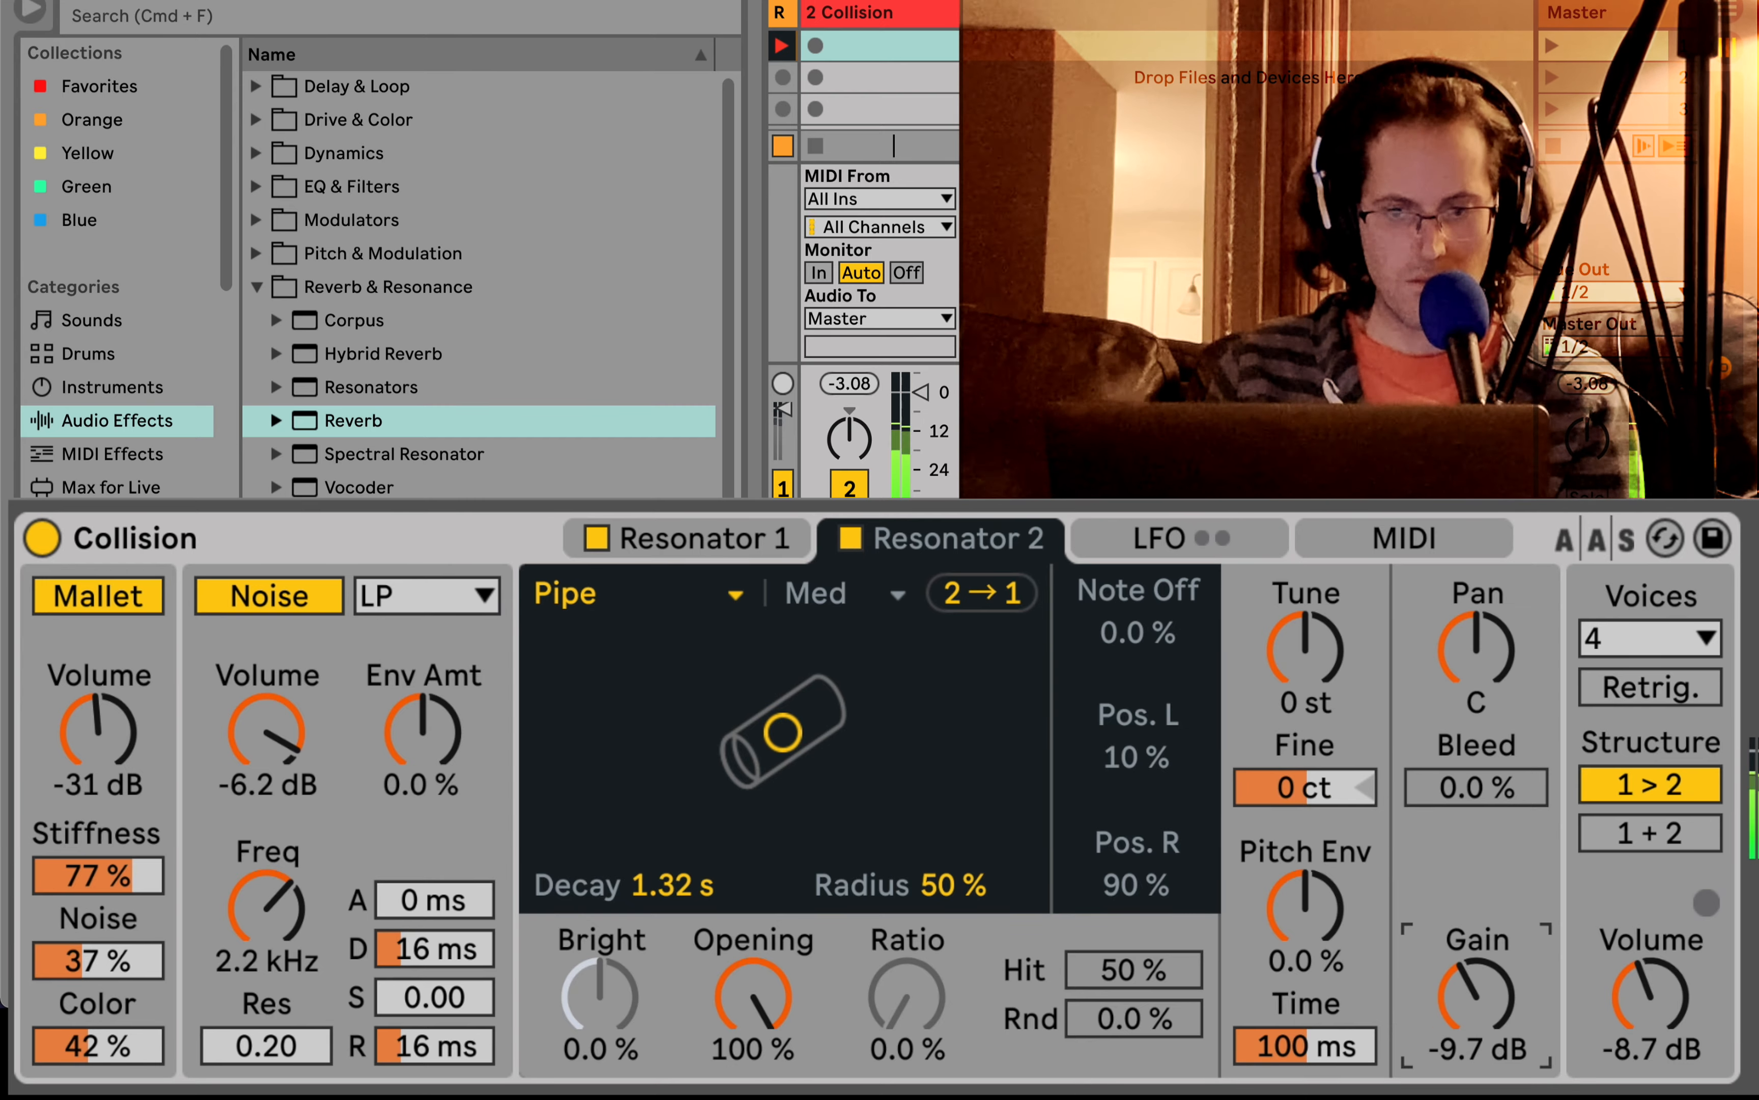
- Bypass and re-enable Resonator 2, and lengthen its decay to 4.29 s with Collision's output volume at -15 dB
{"action": "left_click", "coordinate": [851, 539]}
{"action": "left_click", "coordinate": [851, 540]}
{"action": "left_click_drag", "start_coordinate": [783, 731], "coordinate": [865, 731]}
{"action": "left_click_drag", "start_coordinate": [1649, 973], "coordinate": [1648, 1003]}
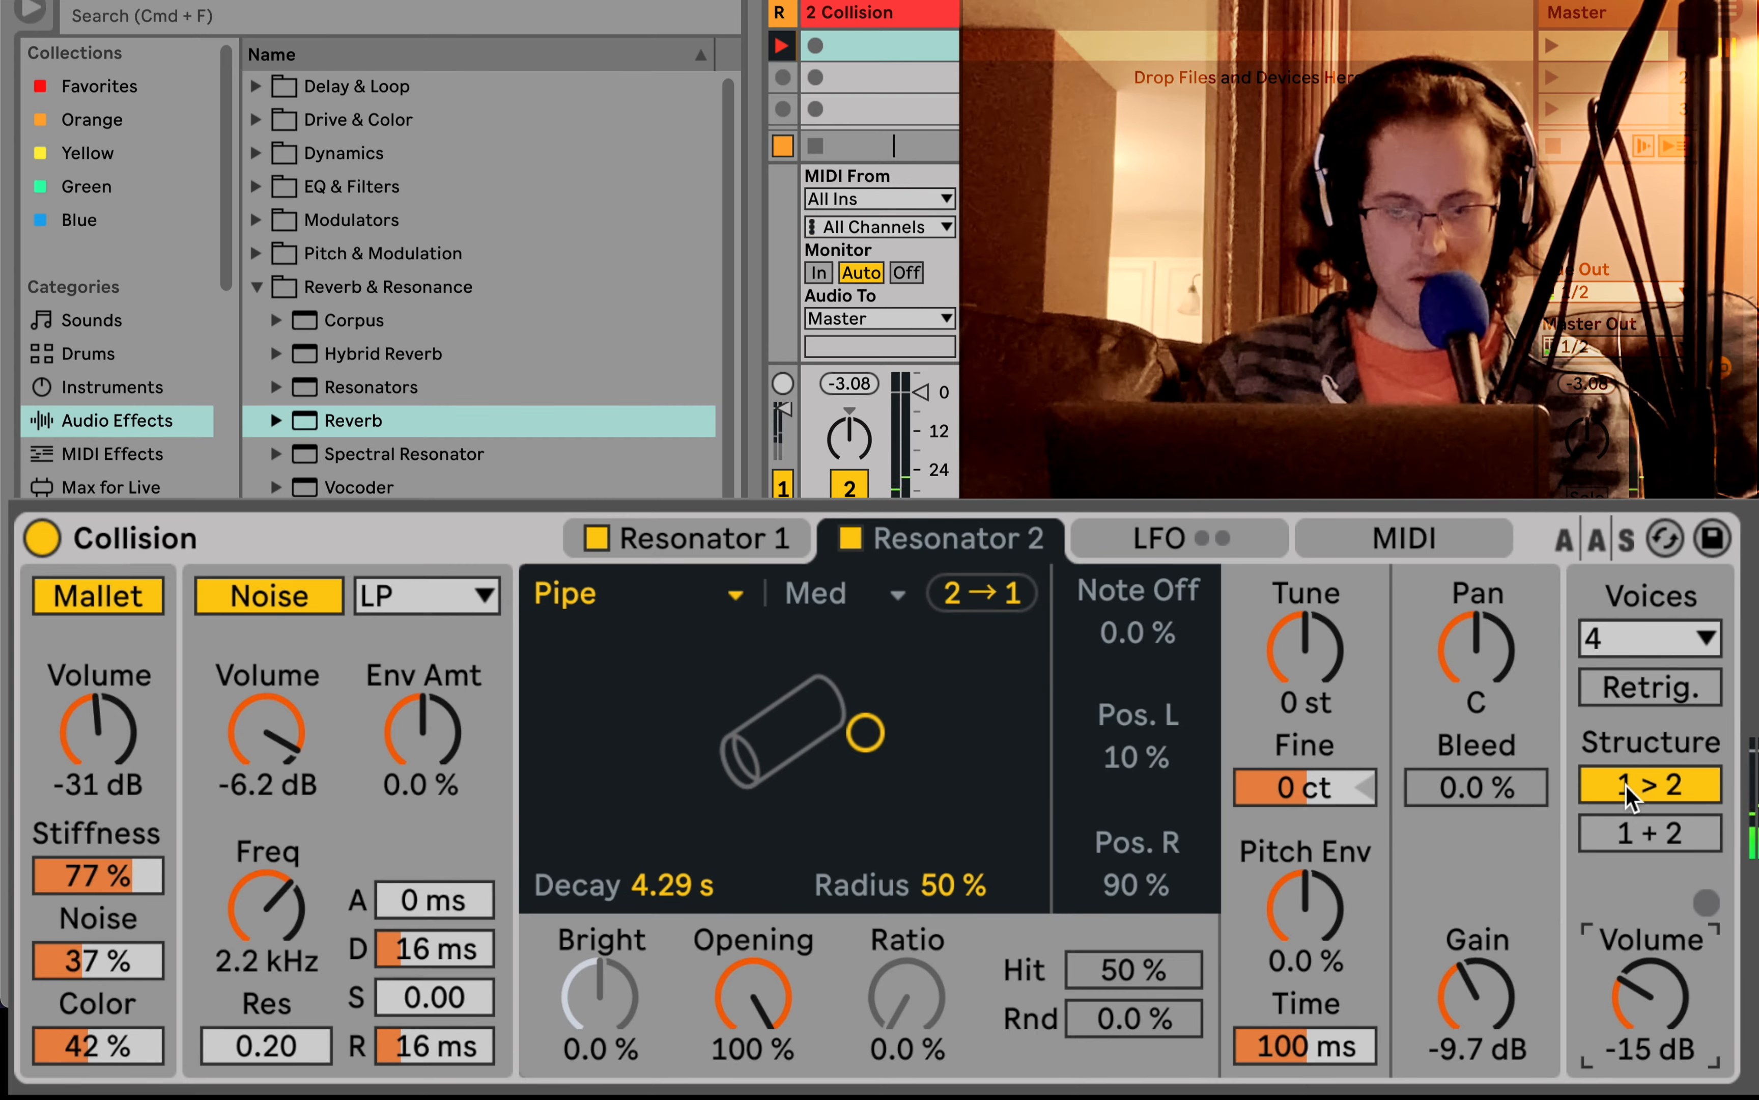
- Compare the 1 + 2 resonator structure with the 1 > 2 structure twice, ending on 1 > 2
{"action": "left_click", "coordinate": [1646, 844]}
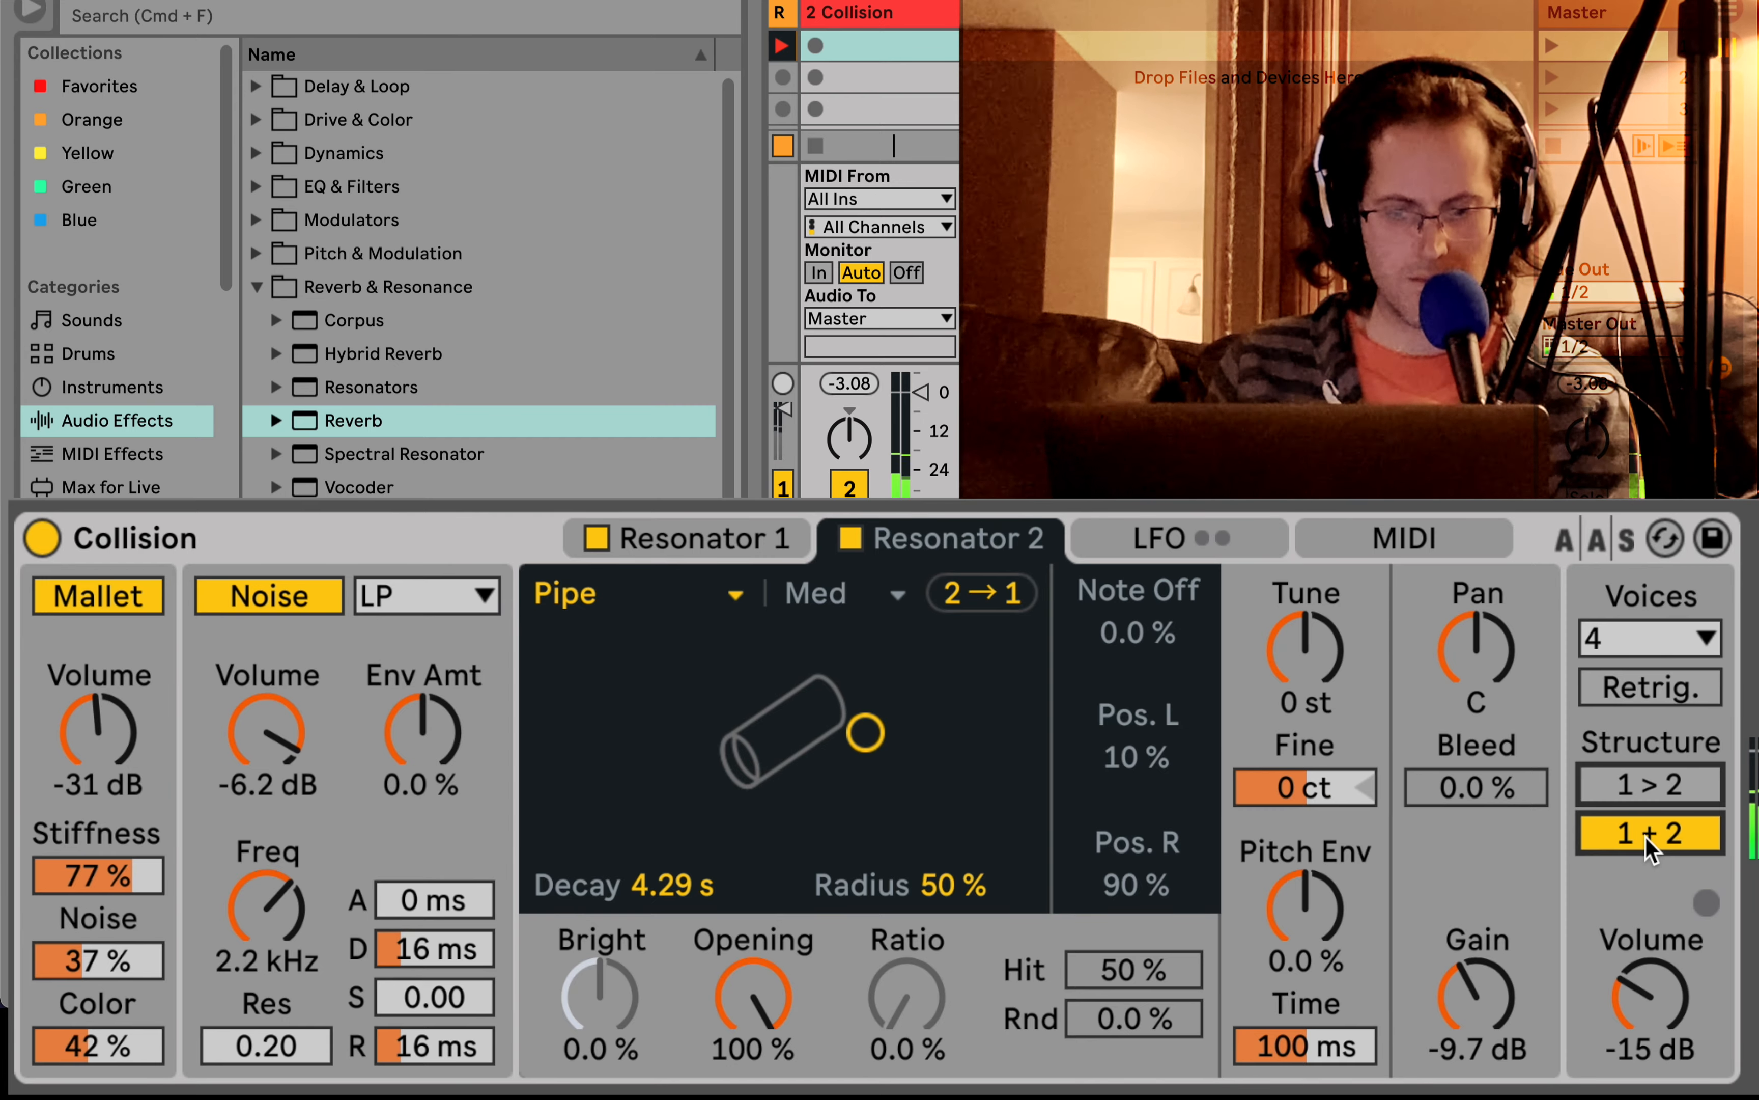
{"action": "left_click", "coordinate": [1653, 792]}
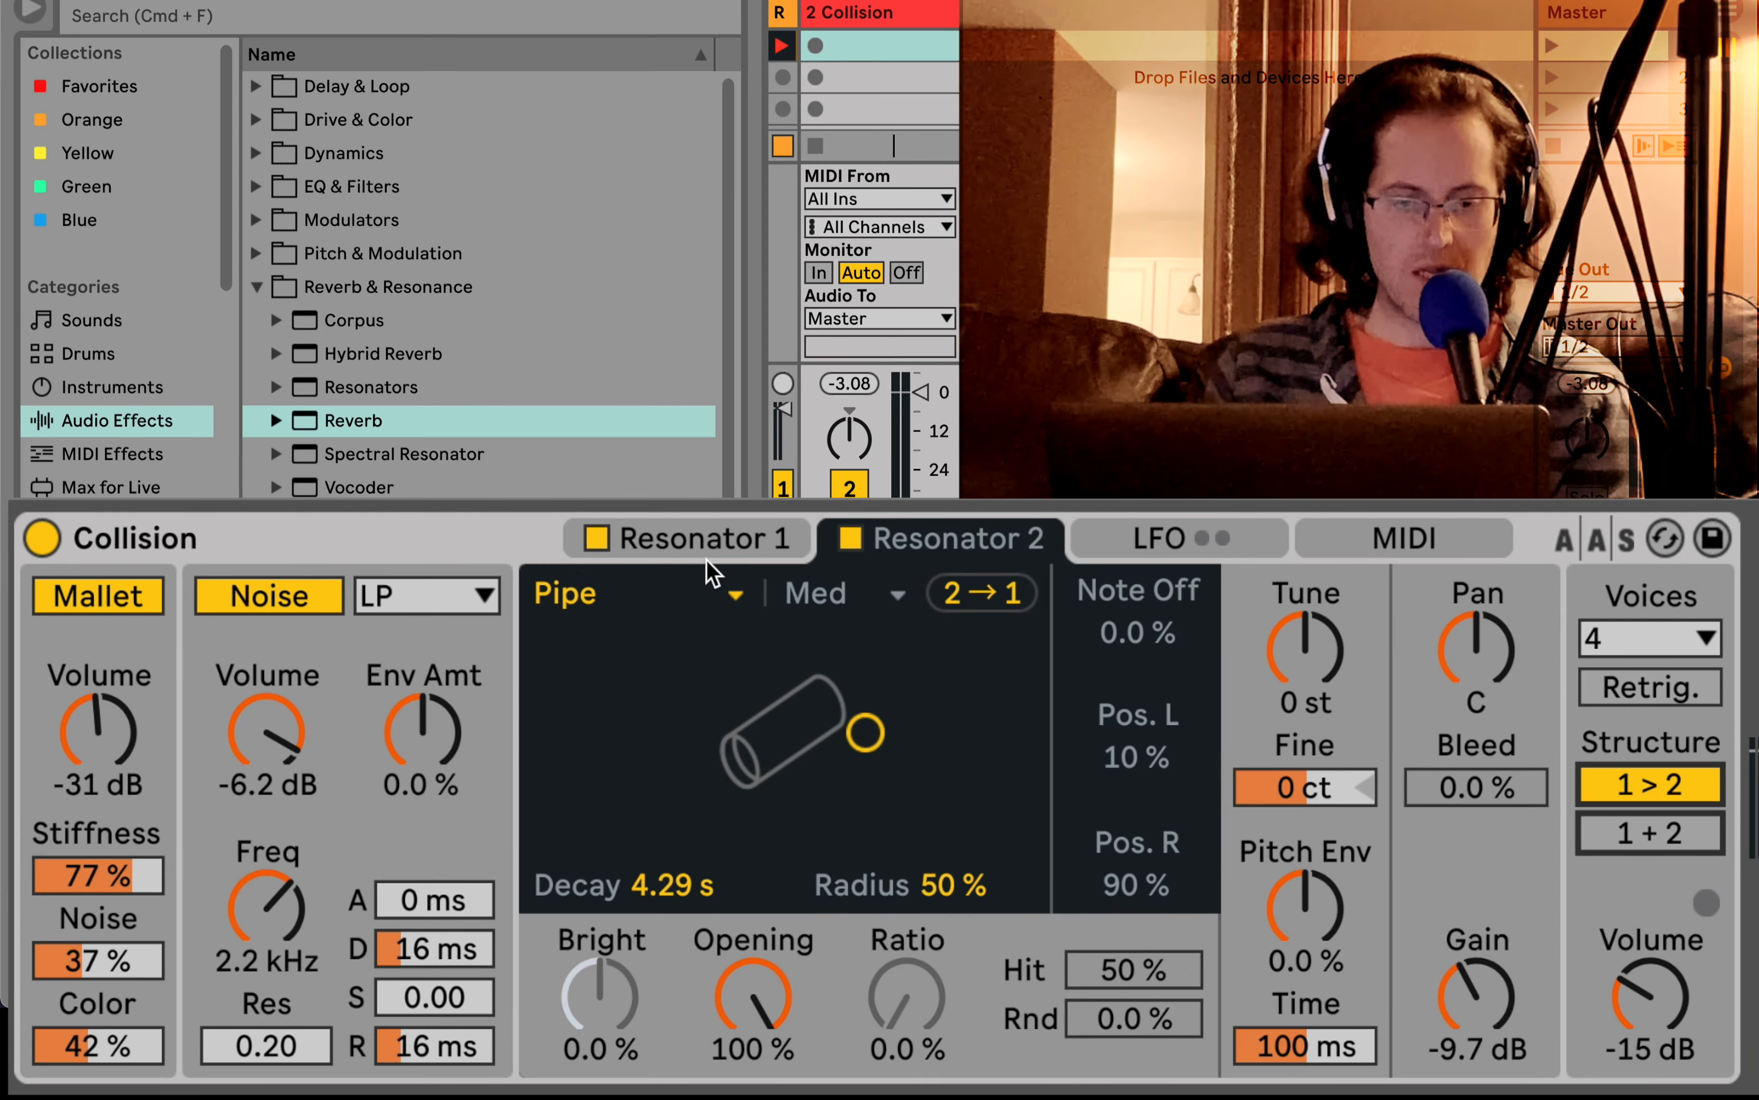
{"action": "left_click", "coordinate": [1650, 833]}
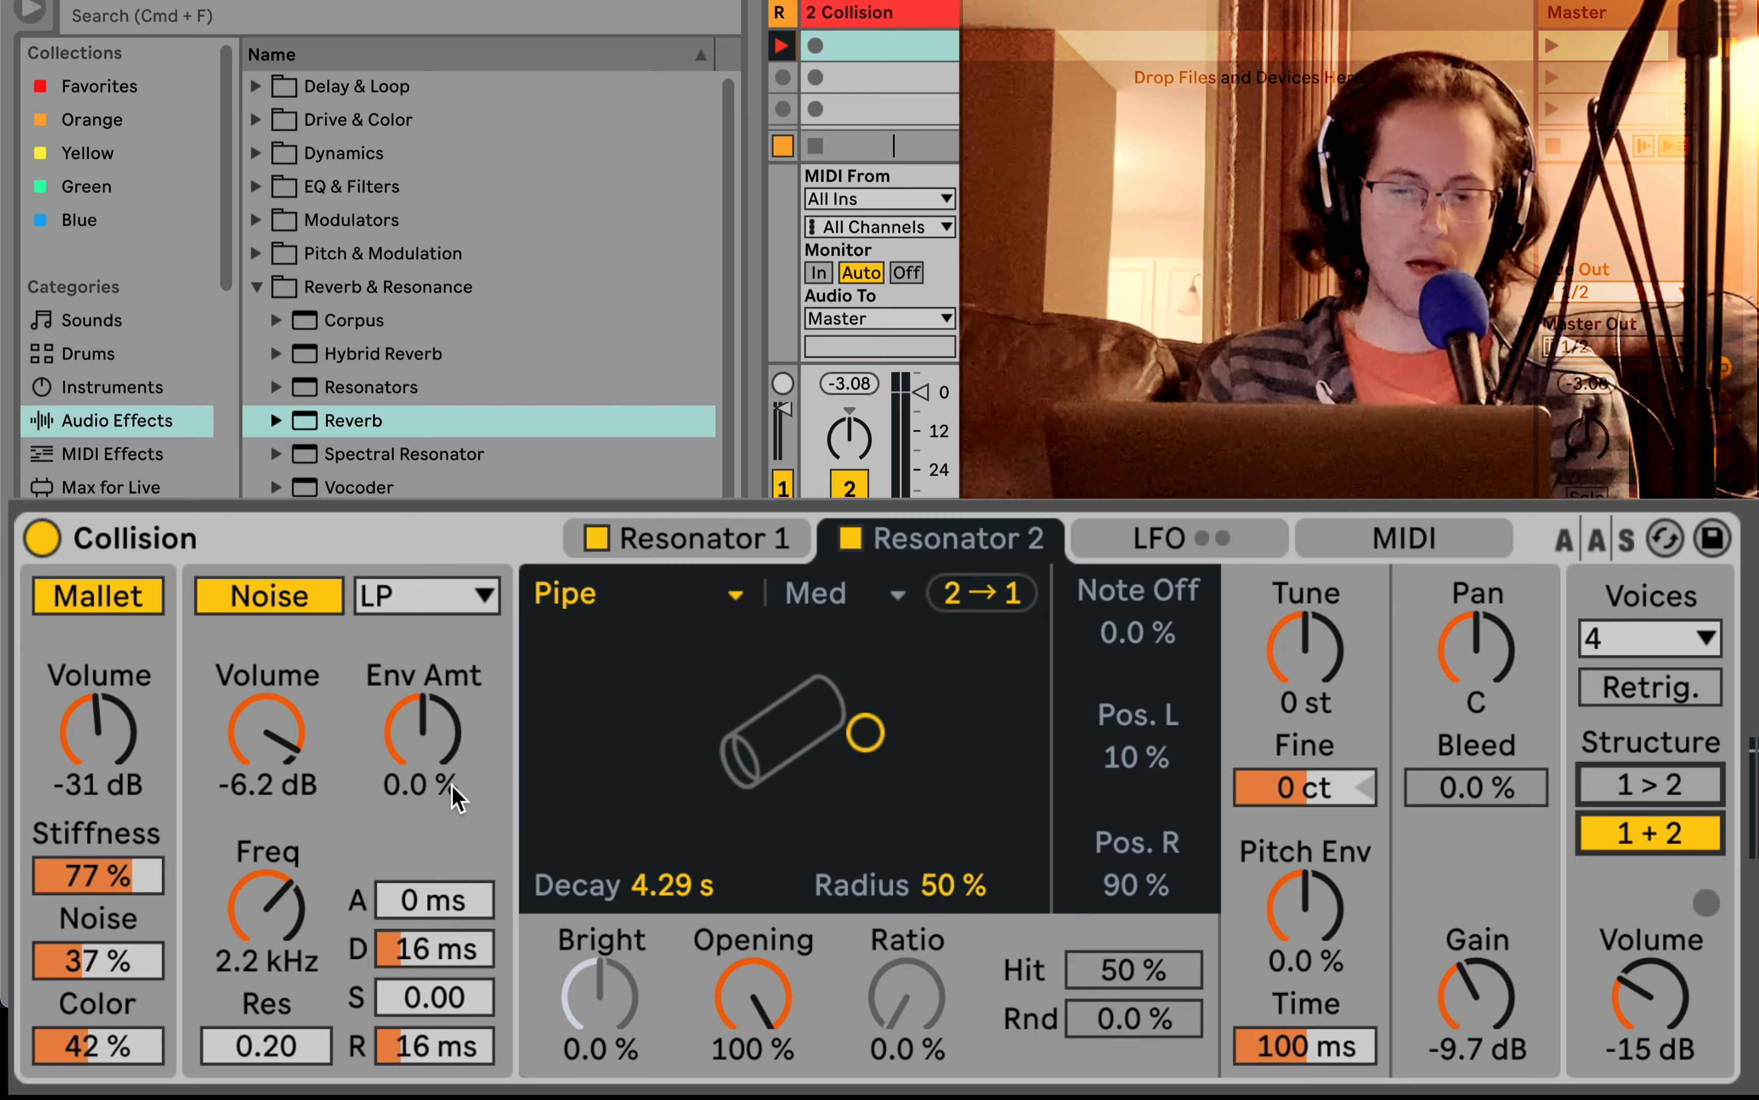
{"action": "left_click", "coordinate": [1679, 786]}
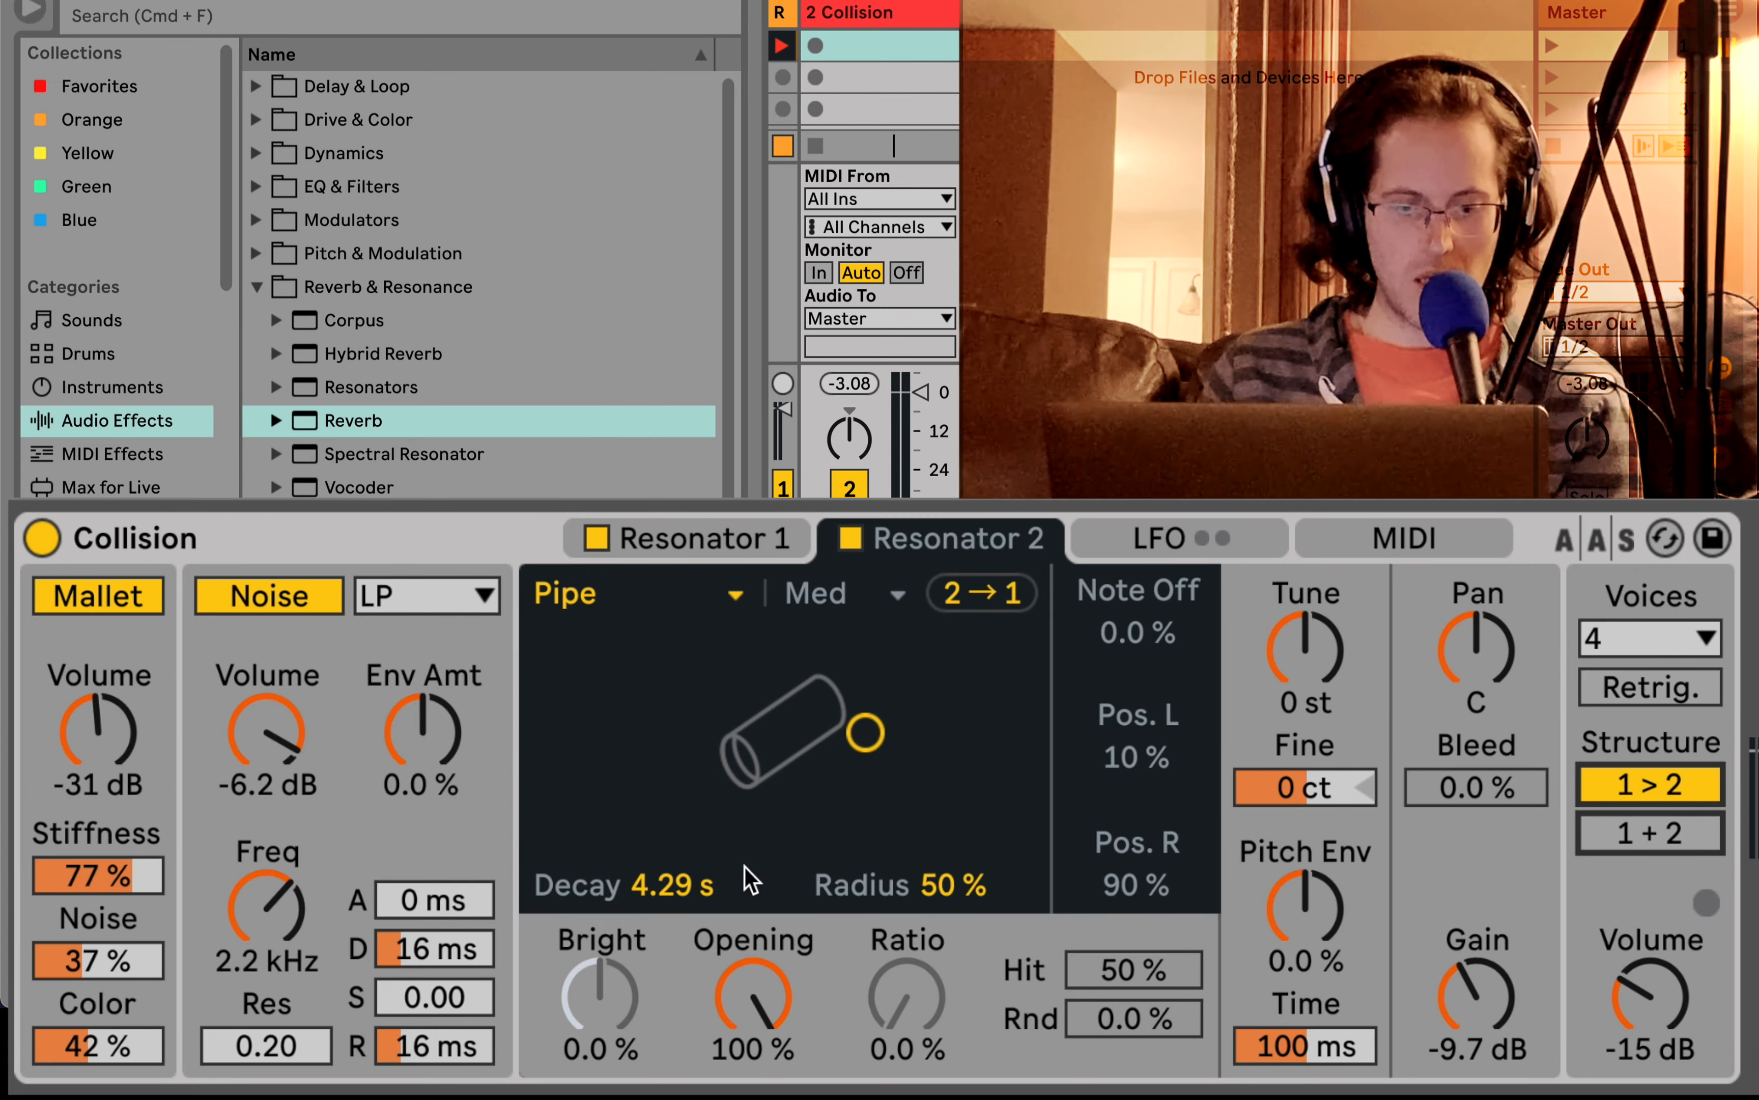
- Set Resonator 2's radius to 0.0 %, tuning to -12 st and opening to 81 %, switching it off and on to compare
{"action": "left_click_drag", "start_coordinate": [865, 733], "coordinate": [865, 811]}
{"action": "mouse_move", "coordinate": [1294, 639]}
{"action": "left_mouse_down"}
{"action": "mouse_move", "coordinate": [1294, 582]}
{"action": "mouse_move", "coordinate": [1295, 694]}
{"action": "mouse_move", "coordinate": [1295, 622]}
{"action": "left_mouse_up"}
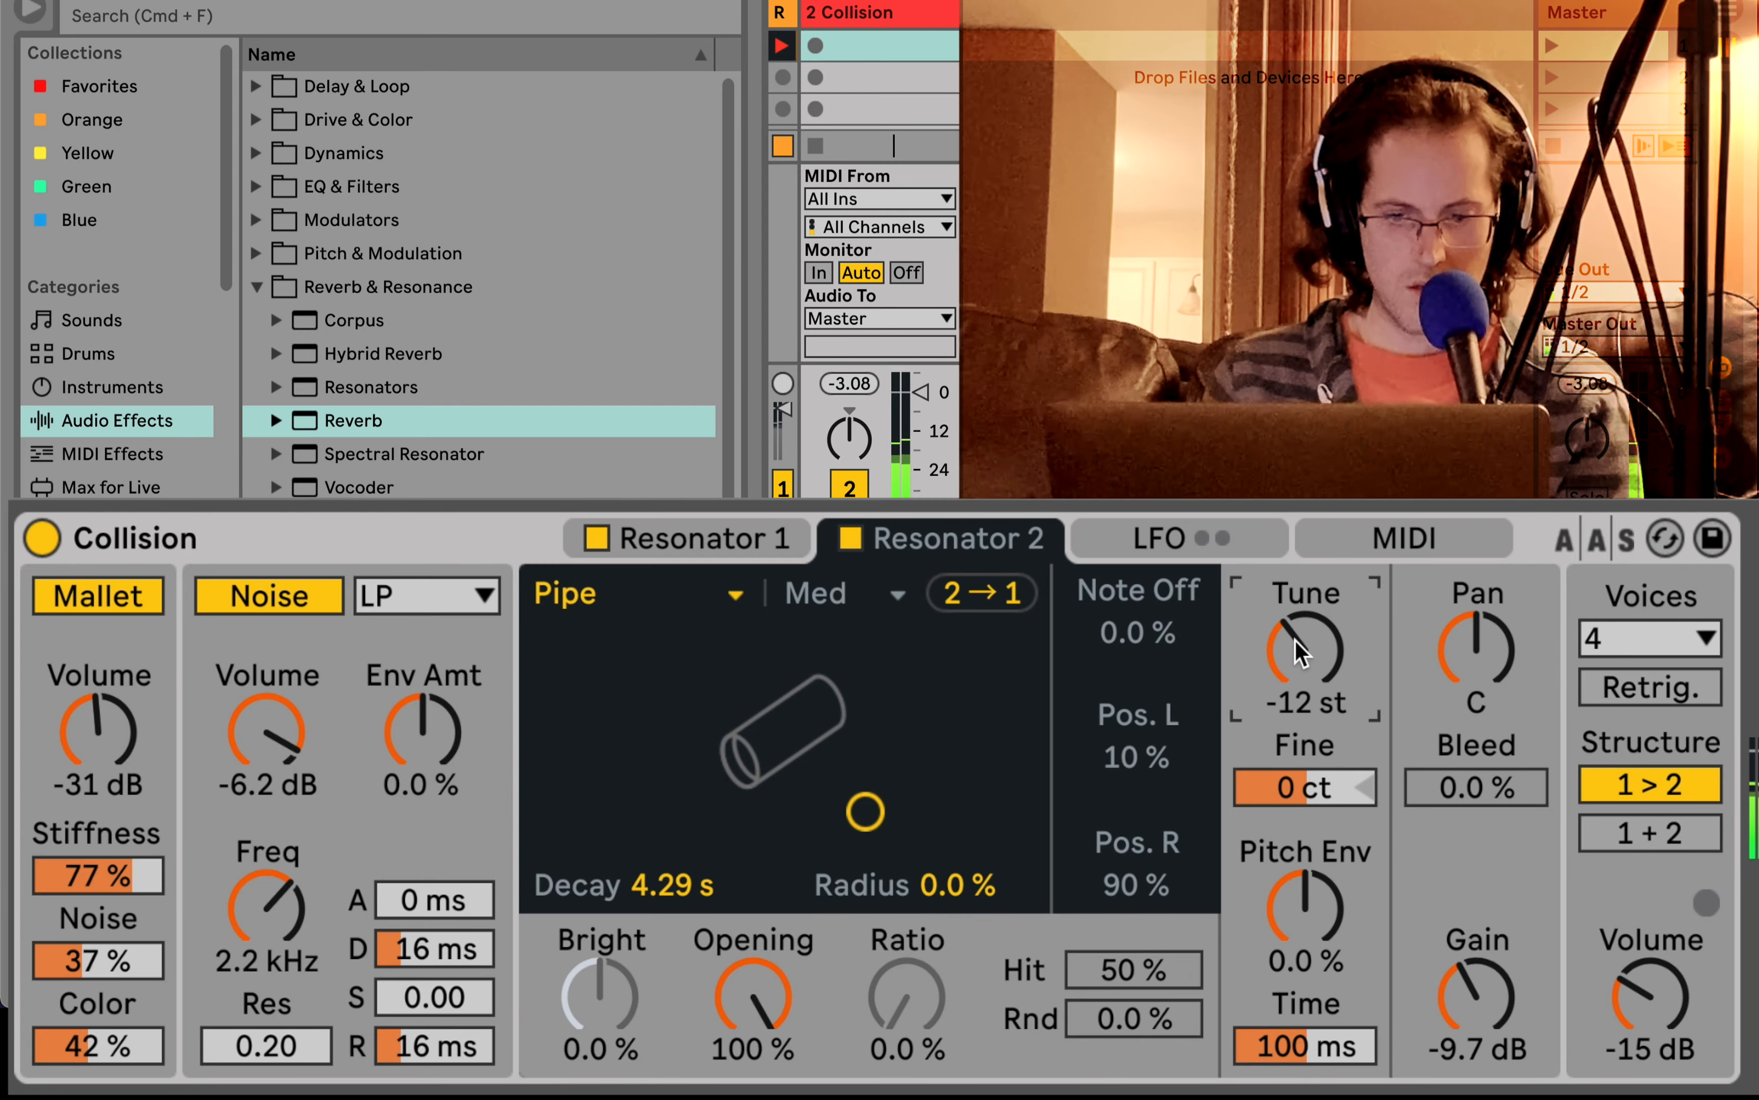
{"action": "left_click", "coordinate": [858, 536]}
{"action": "left_click", "coordinate": [852, 538]}
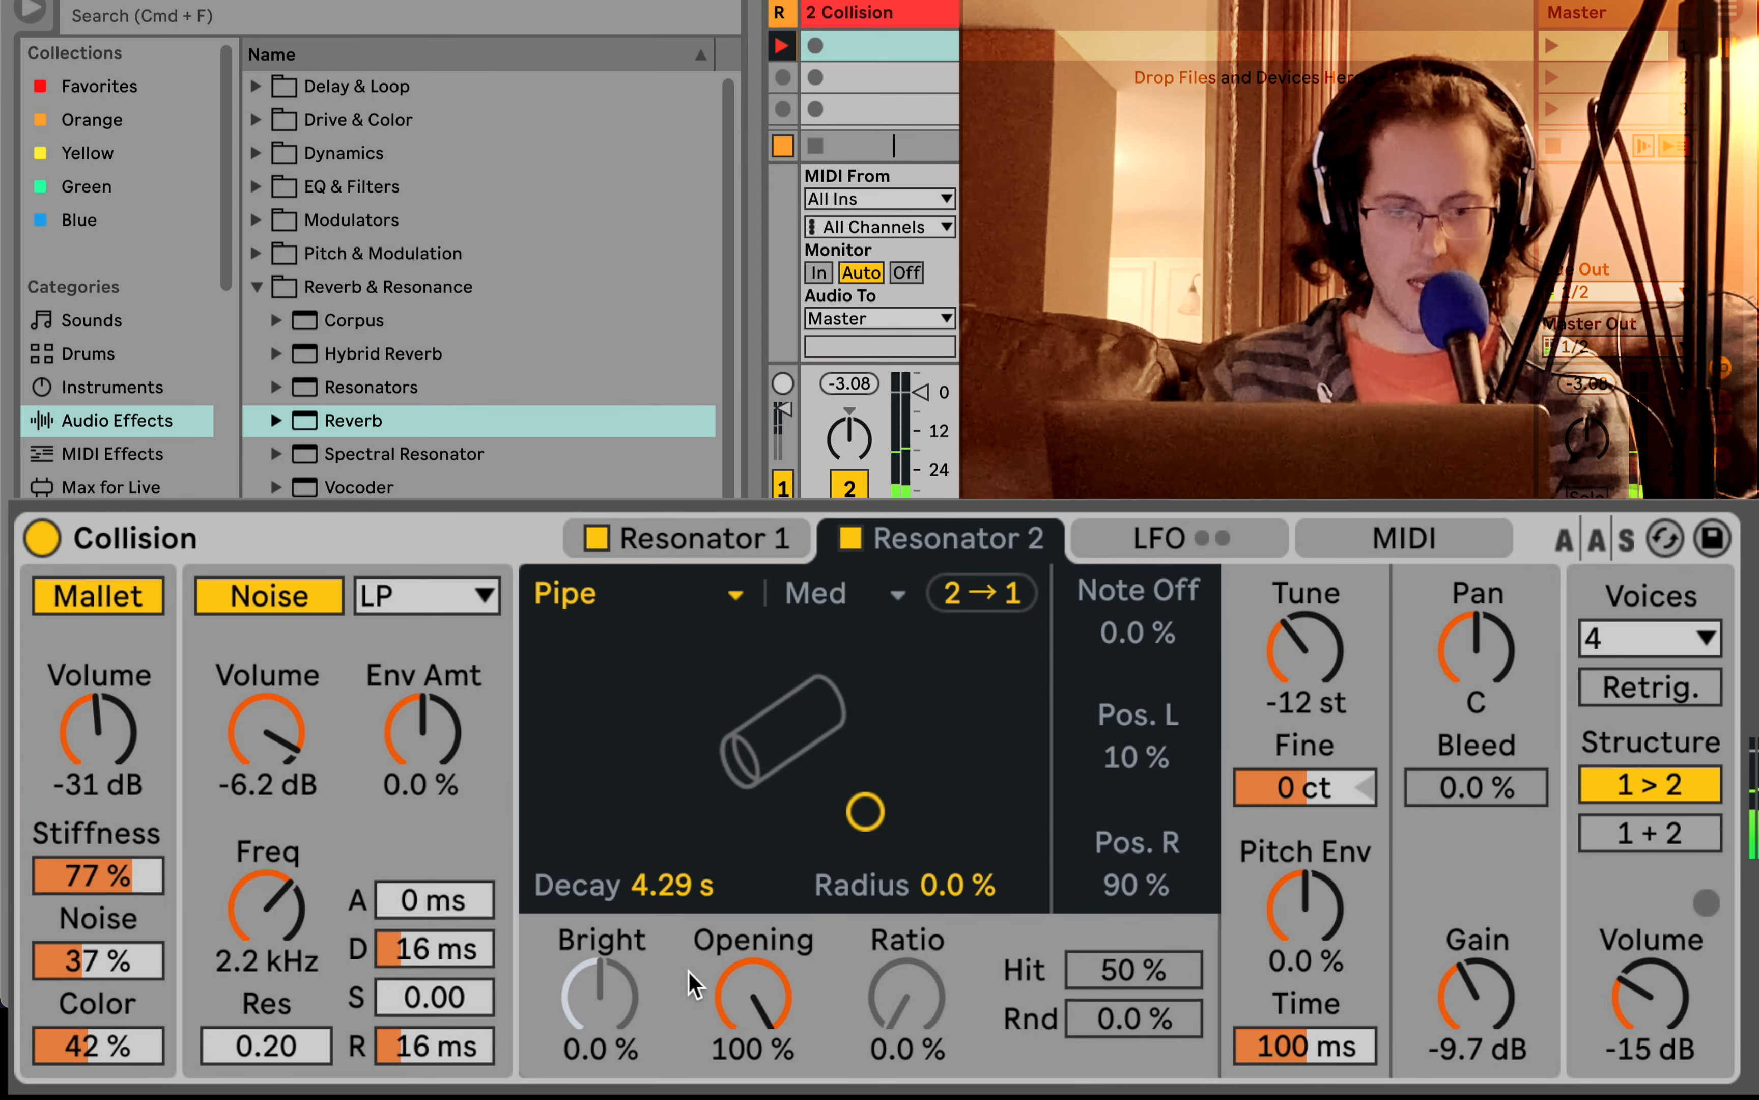
{"action": "left_click_drag", "start_coordinate": [756, 999], "coordinate": [770, 1028]}
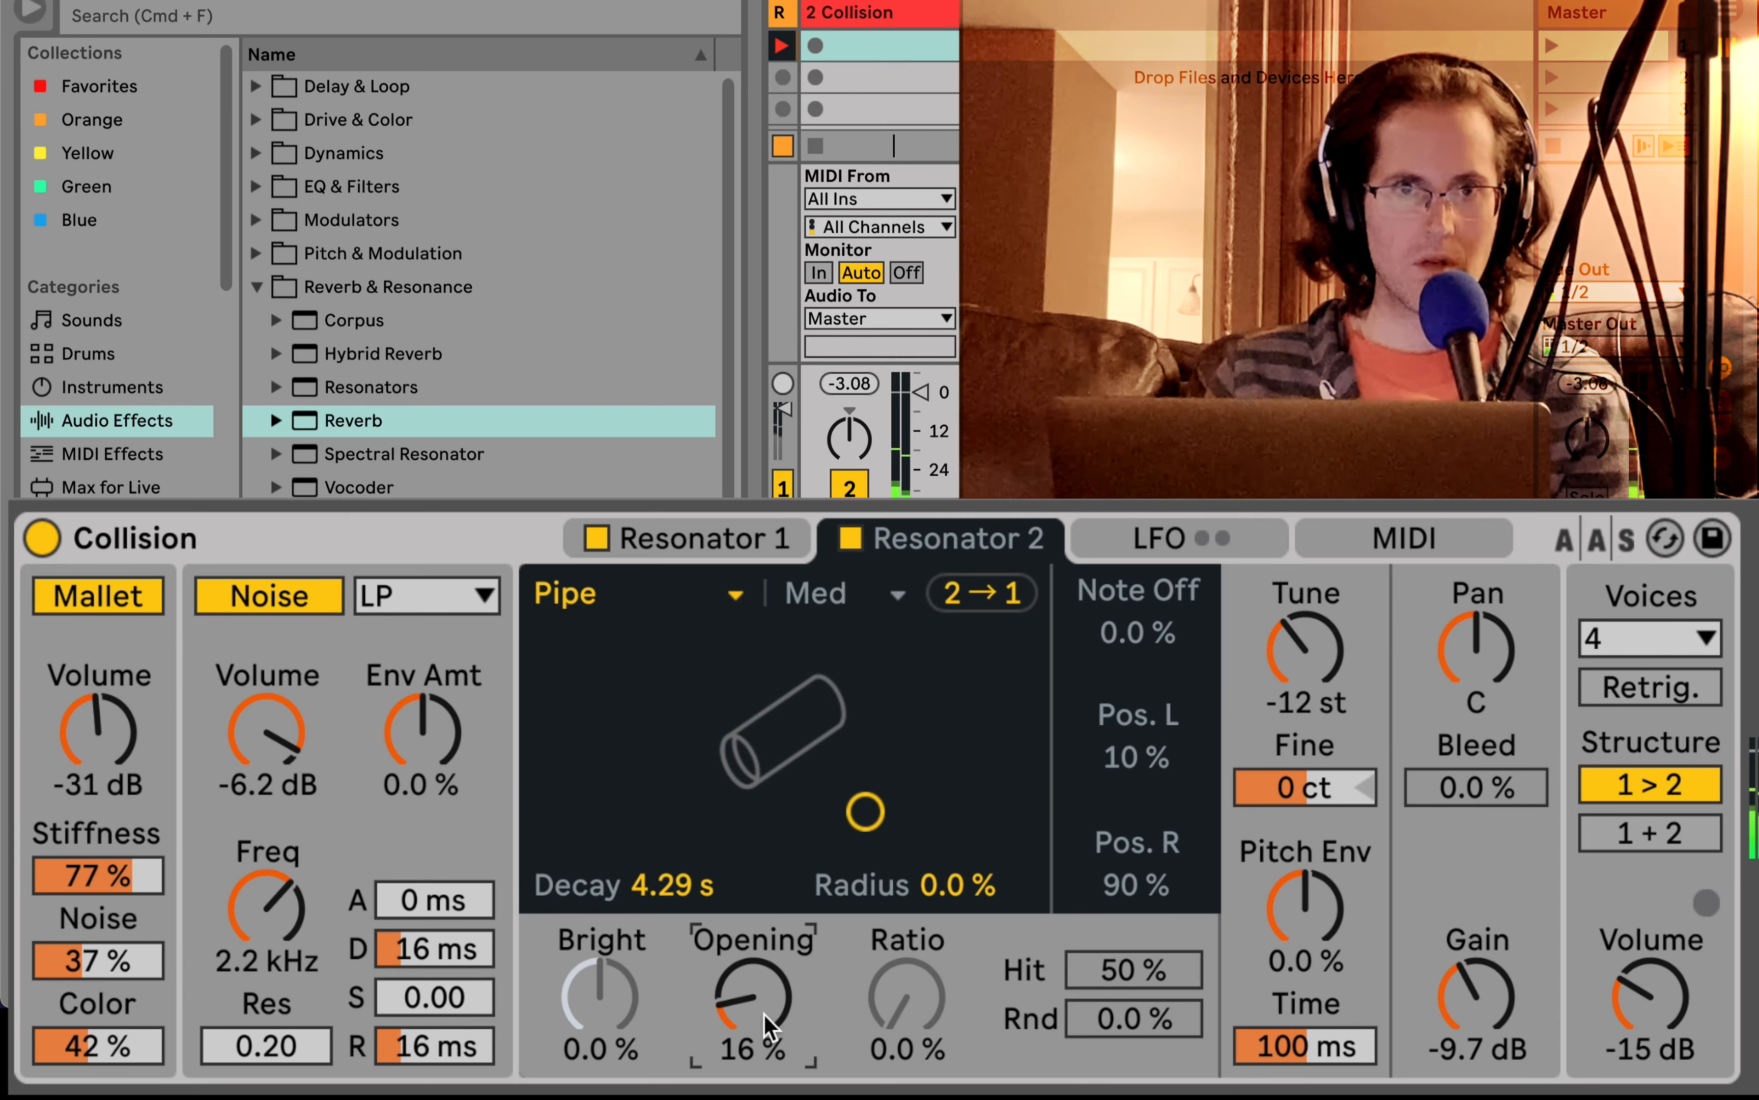
{"action": "left_click_drag", "start_coordinate": [769, 1027], "coordinate": [769, 932]}
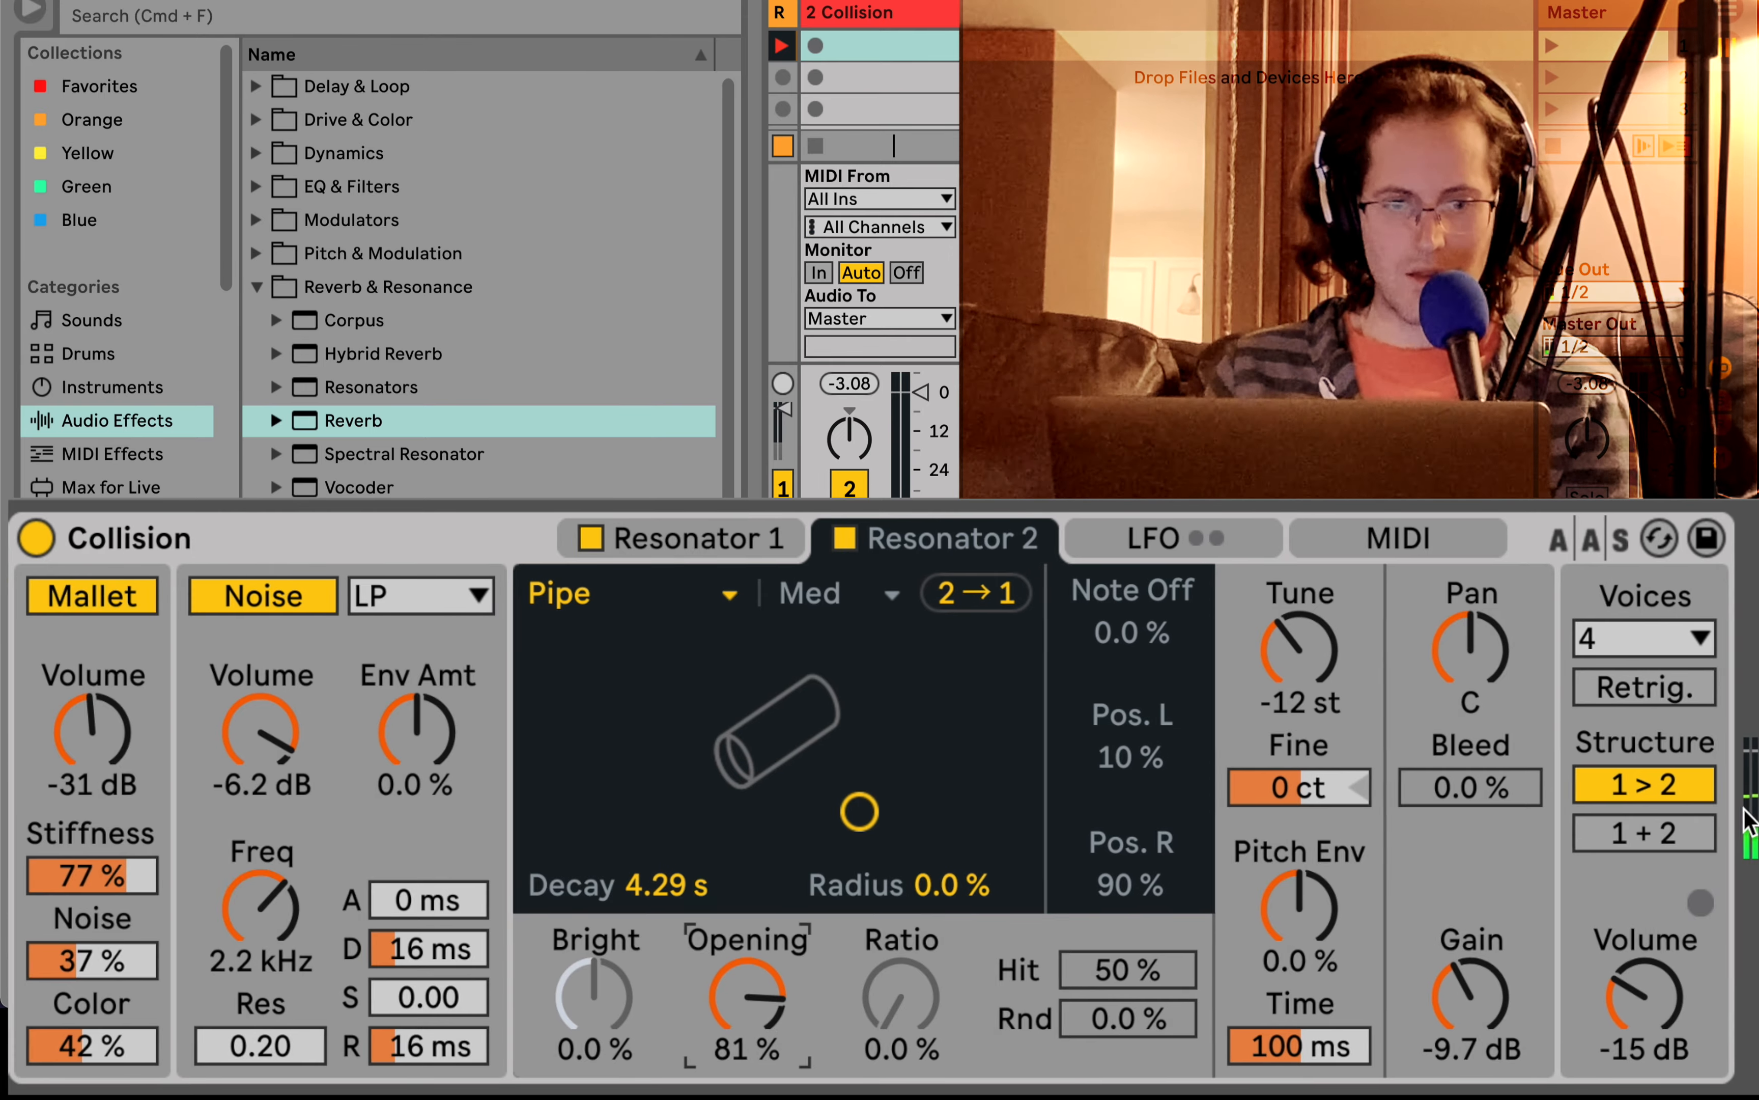
- Lengthen the Reverb's decay time to 10.3 s
{"action": "scroll", "coordinate": [1748, 818], "scroll_direction": "right", "scroll_amount": 3}
{"action": "scroll", "coordinate": [1749, 818], "scroll_direction": "right", "scroll_amount": 15}
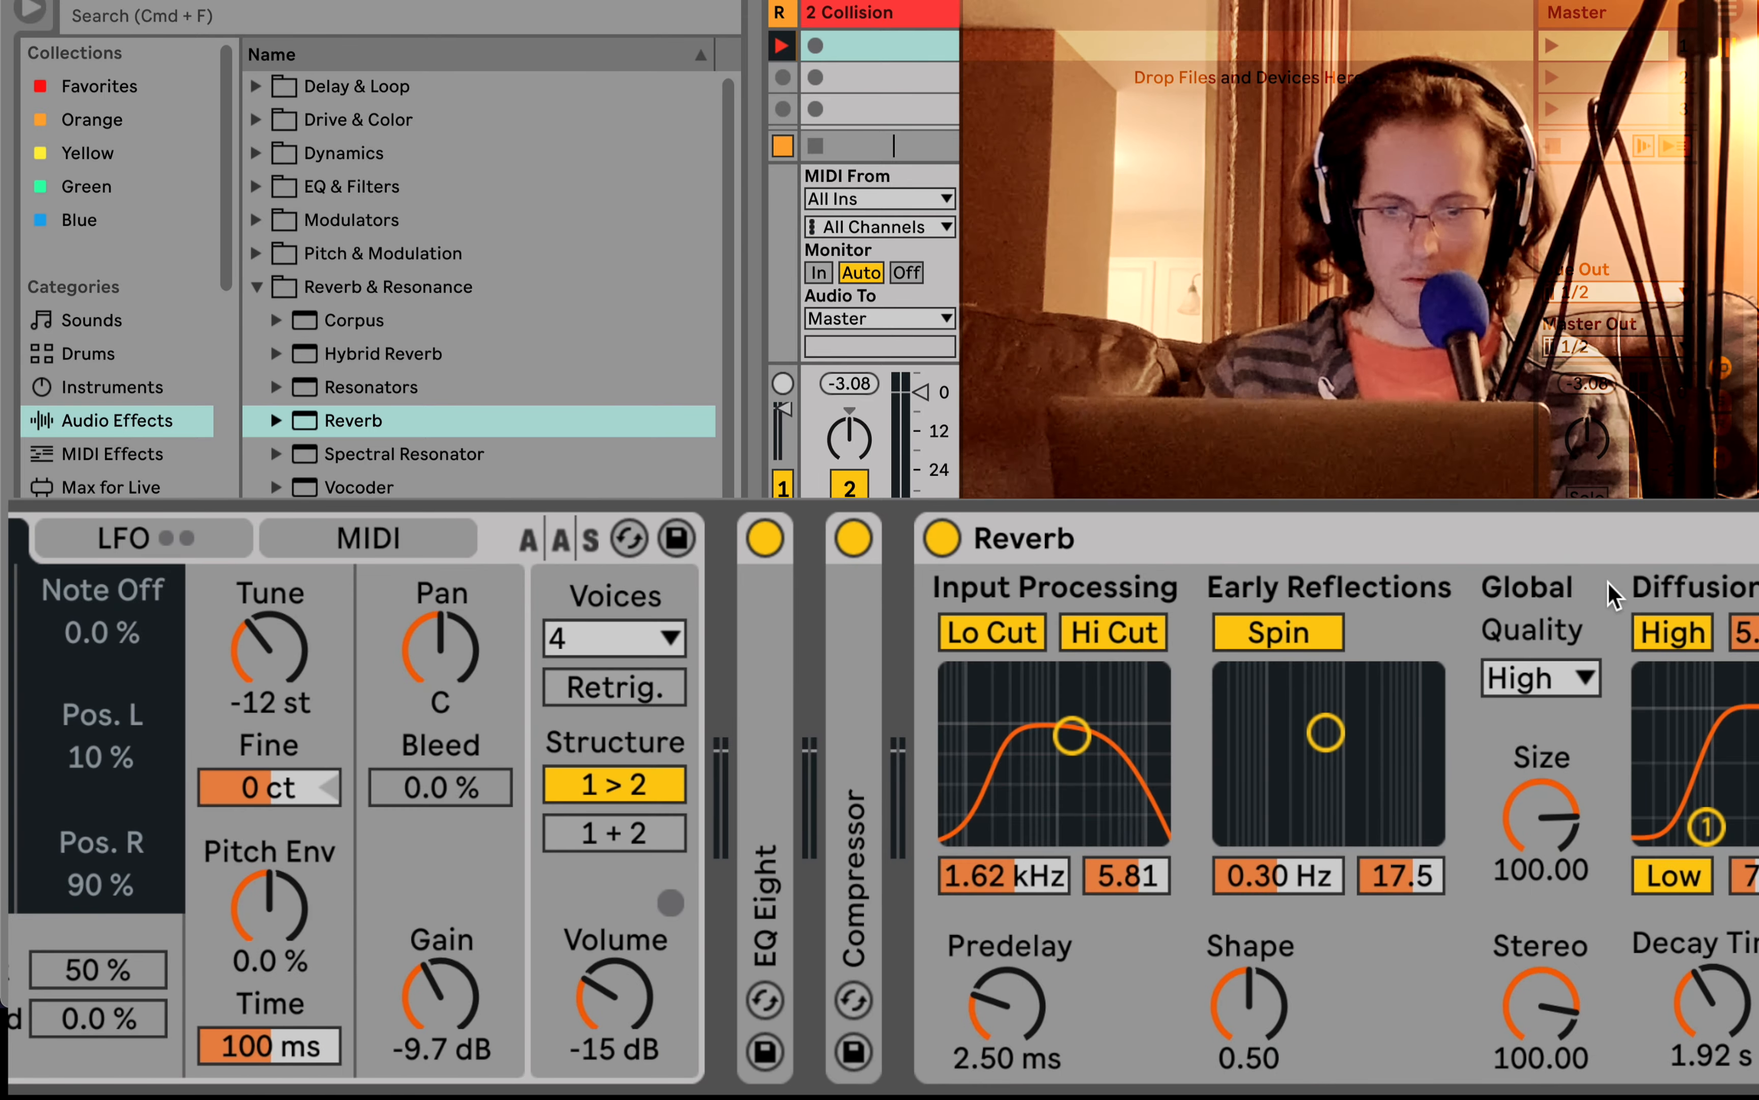
{"action": "left_click_drag", "start_coordinate": [1709, 962], "coordinate": [1708, 903]}
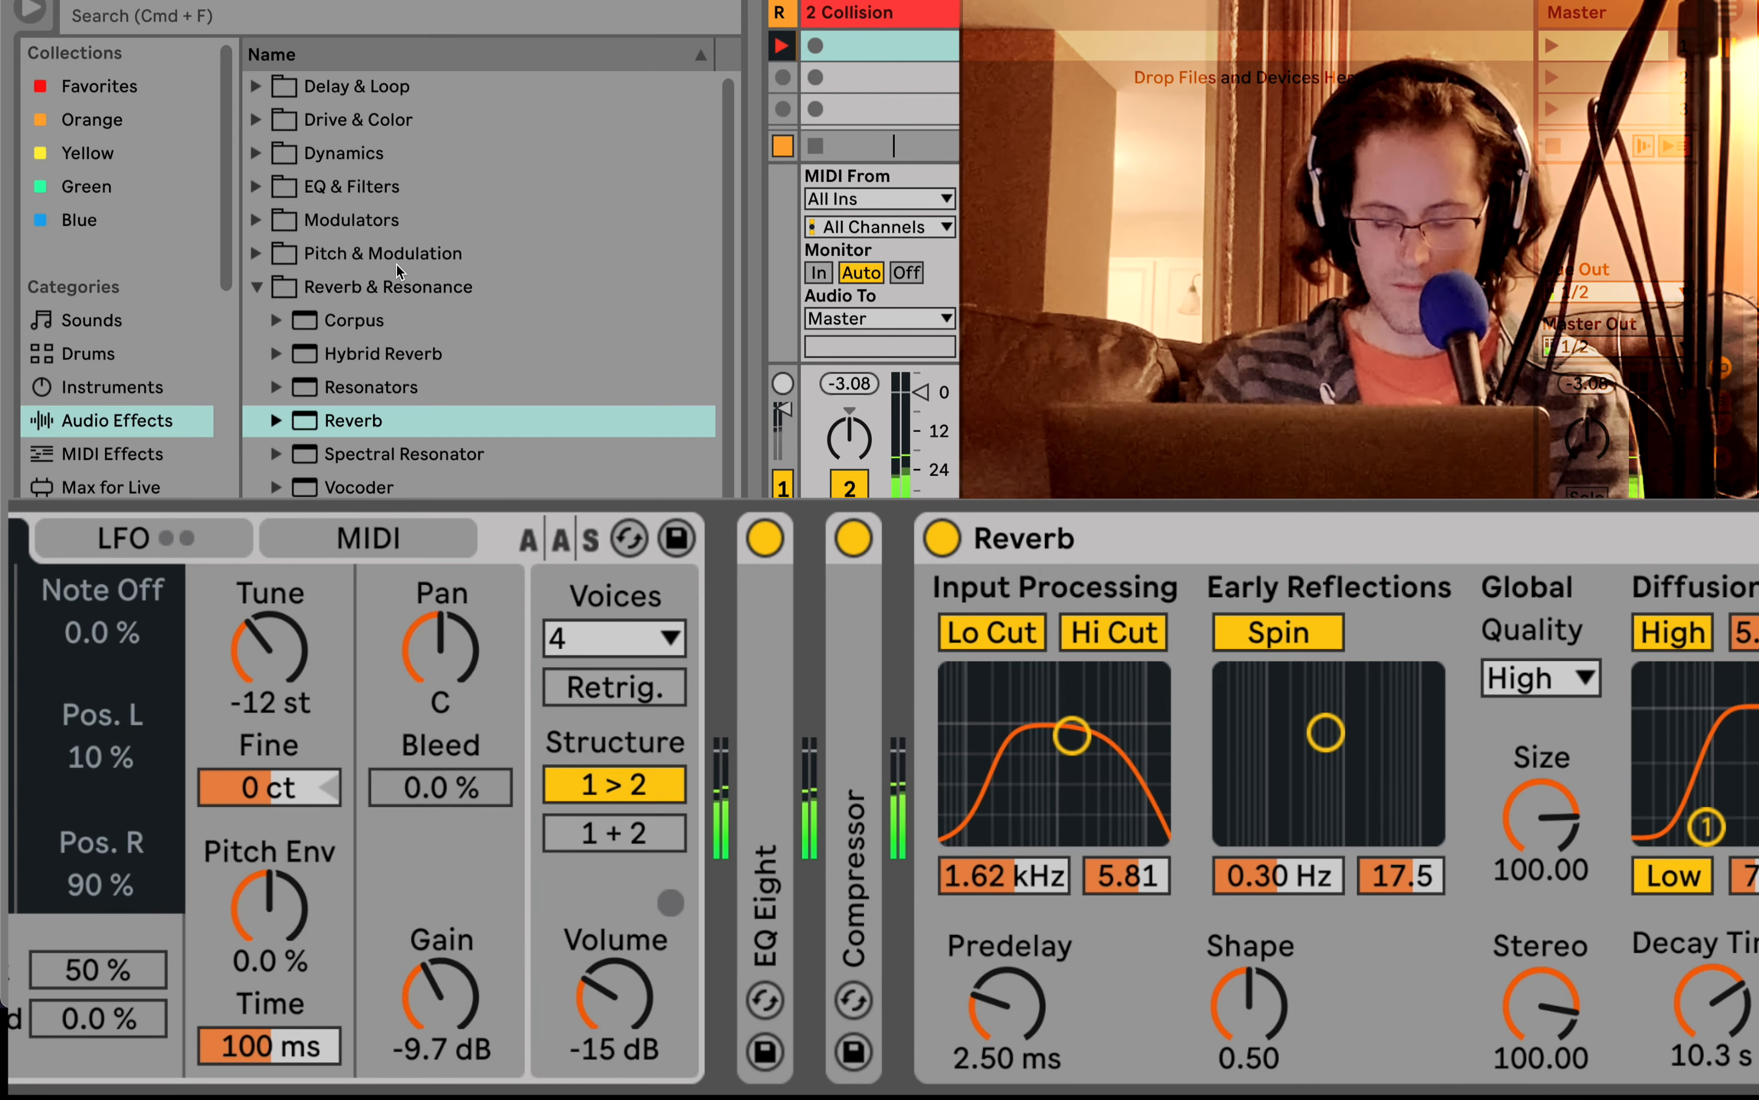
{"action": "scroll", "coordinate": [397, 269], "scroll_direction": "down", "scroll_amount": 1}
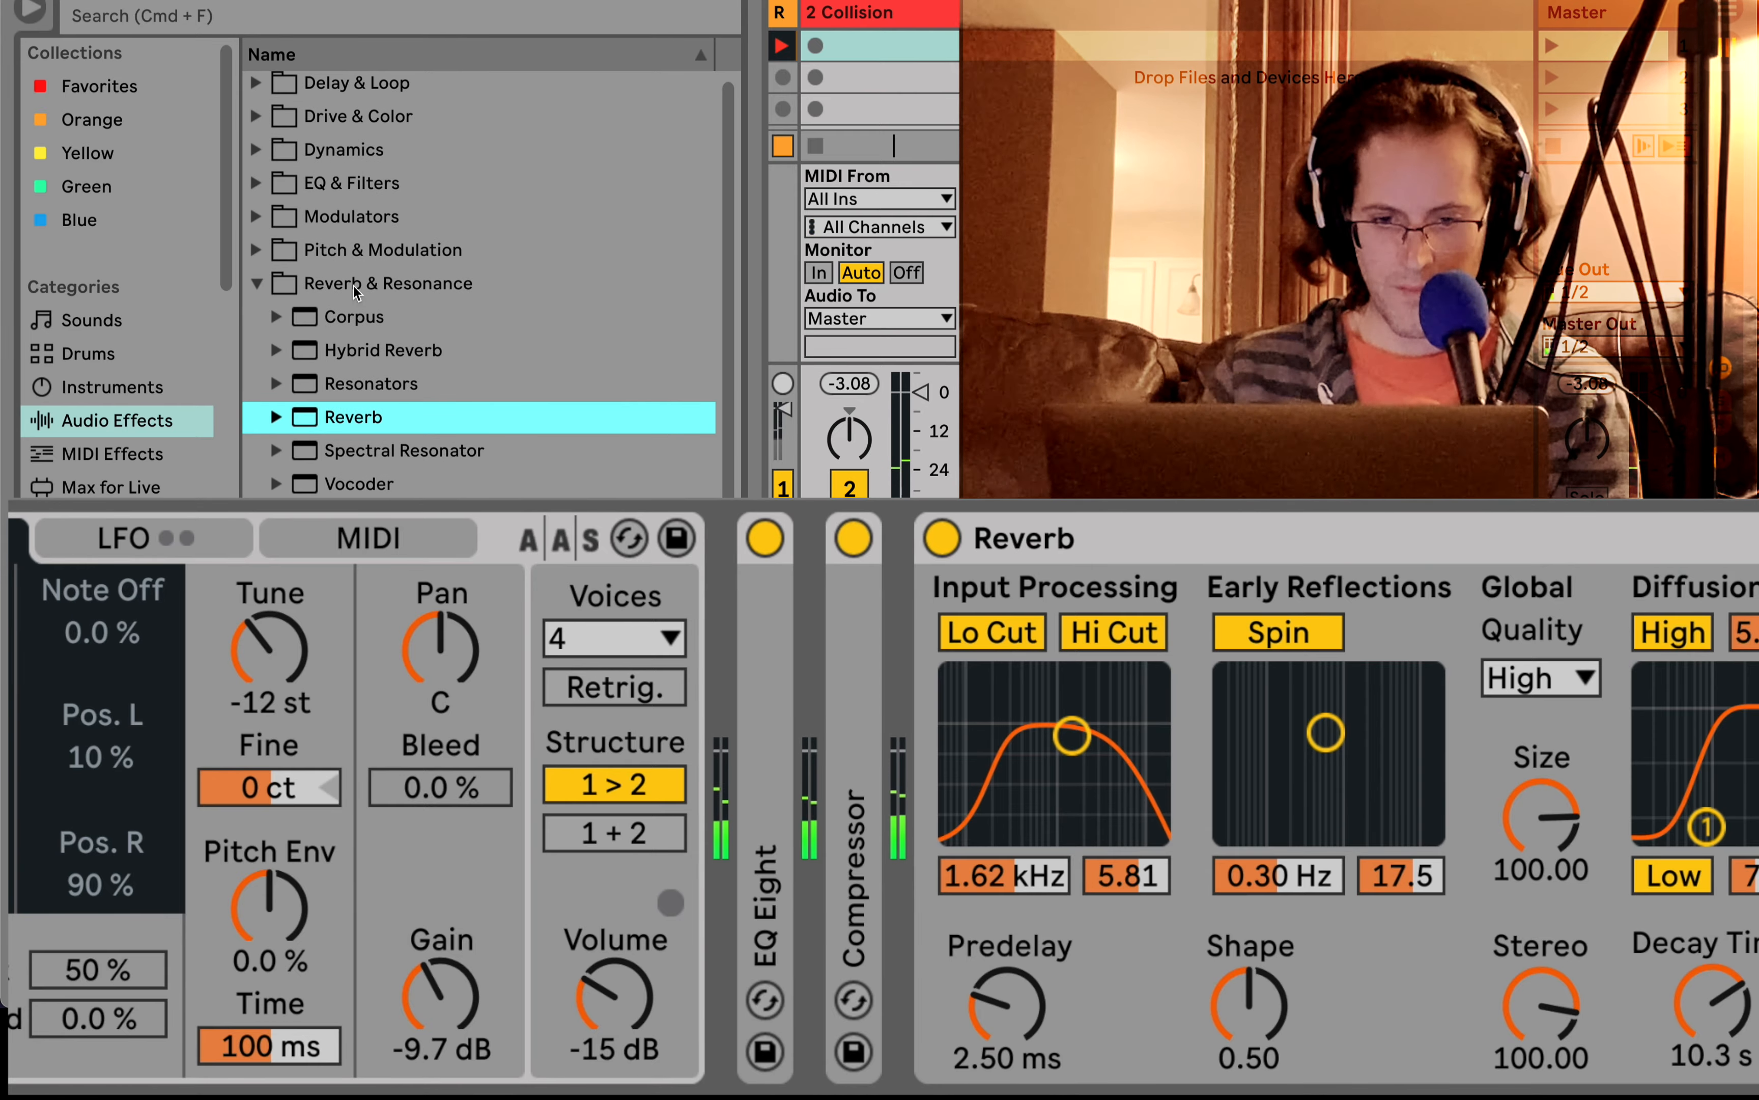
- Change Resonator 1's type to Membrane and set its material to -71.88, ratio to 52 % and brightness to -56 %
{"action": "scroll", "coordinate": [986, 731], "scroll_direction": "left", "scroll_amount": 5}
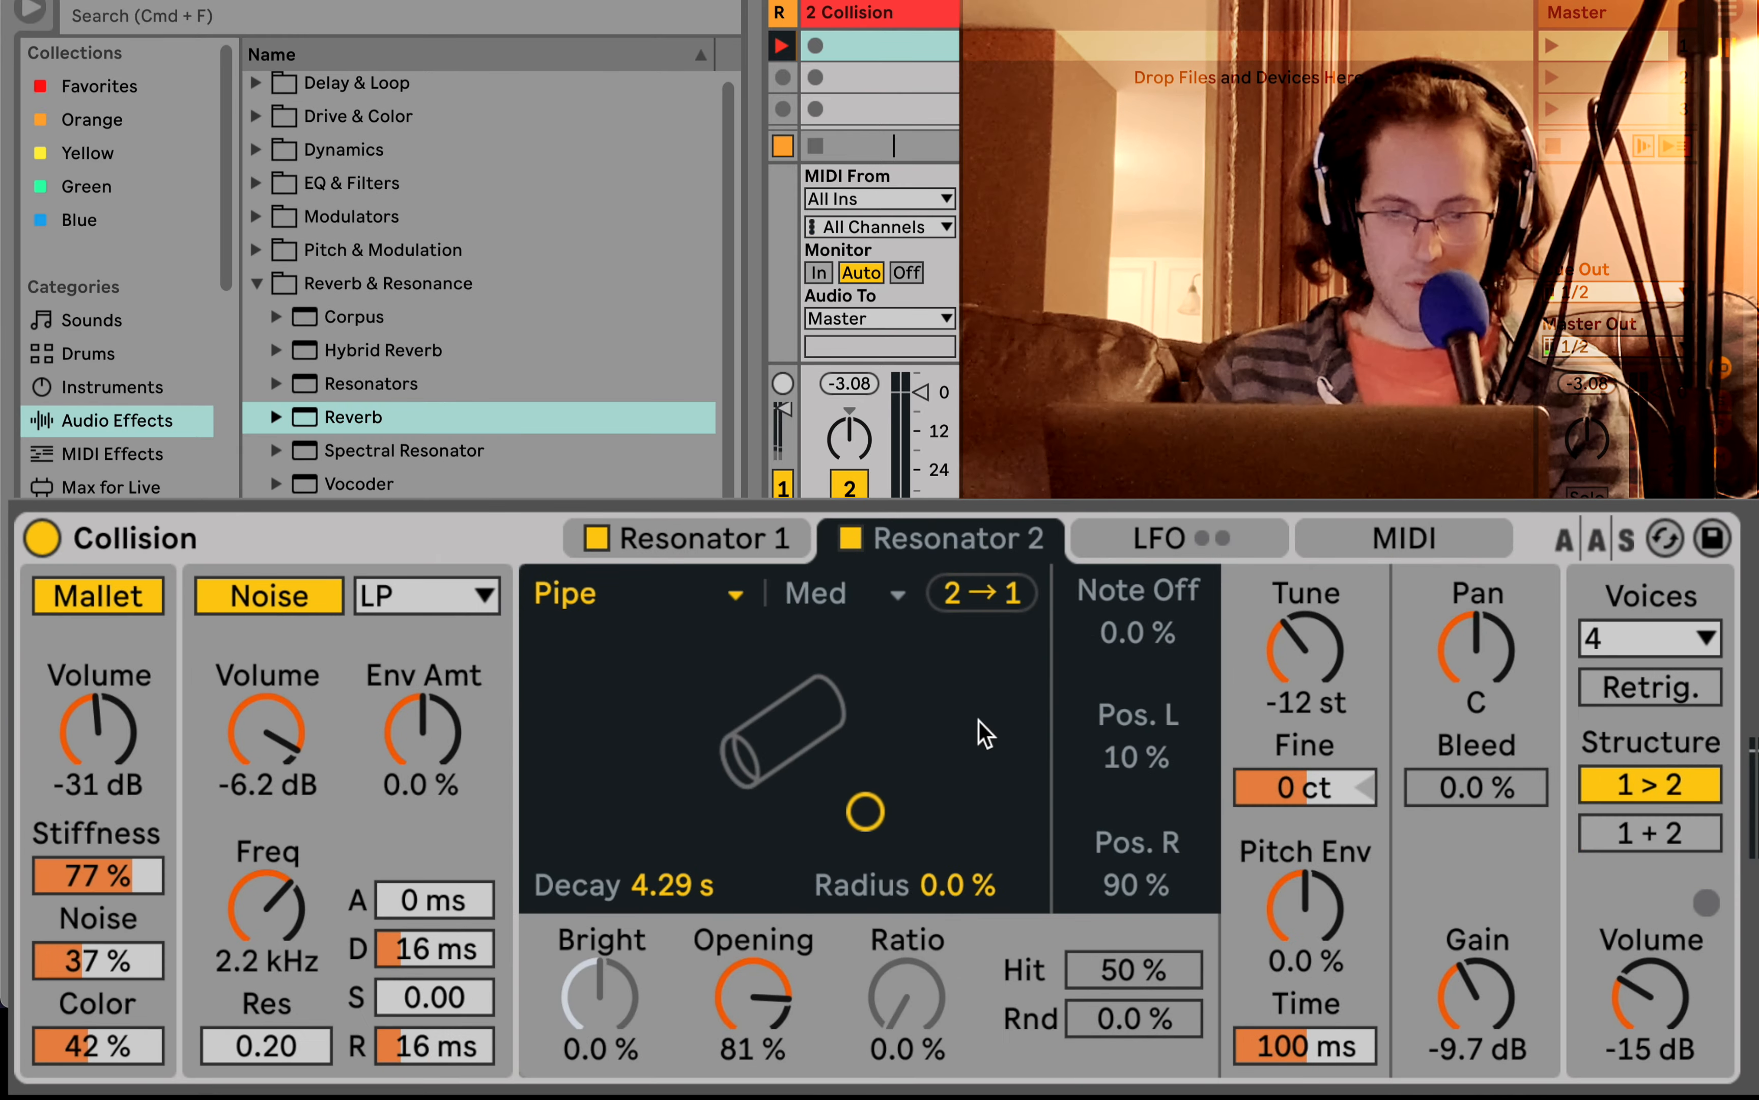
{"action": "left_click", "coordinate": [758, 537]}
{"action": "left_click", "coordinate": [701, 593]}
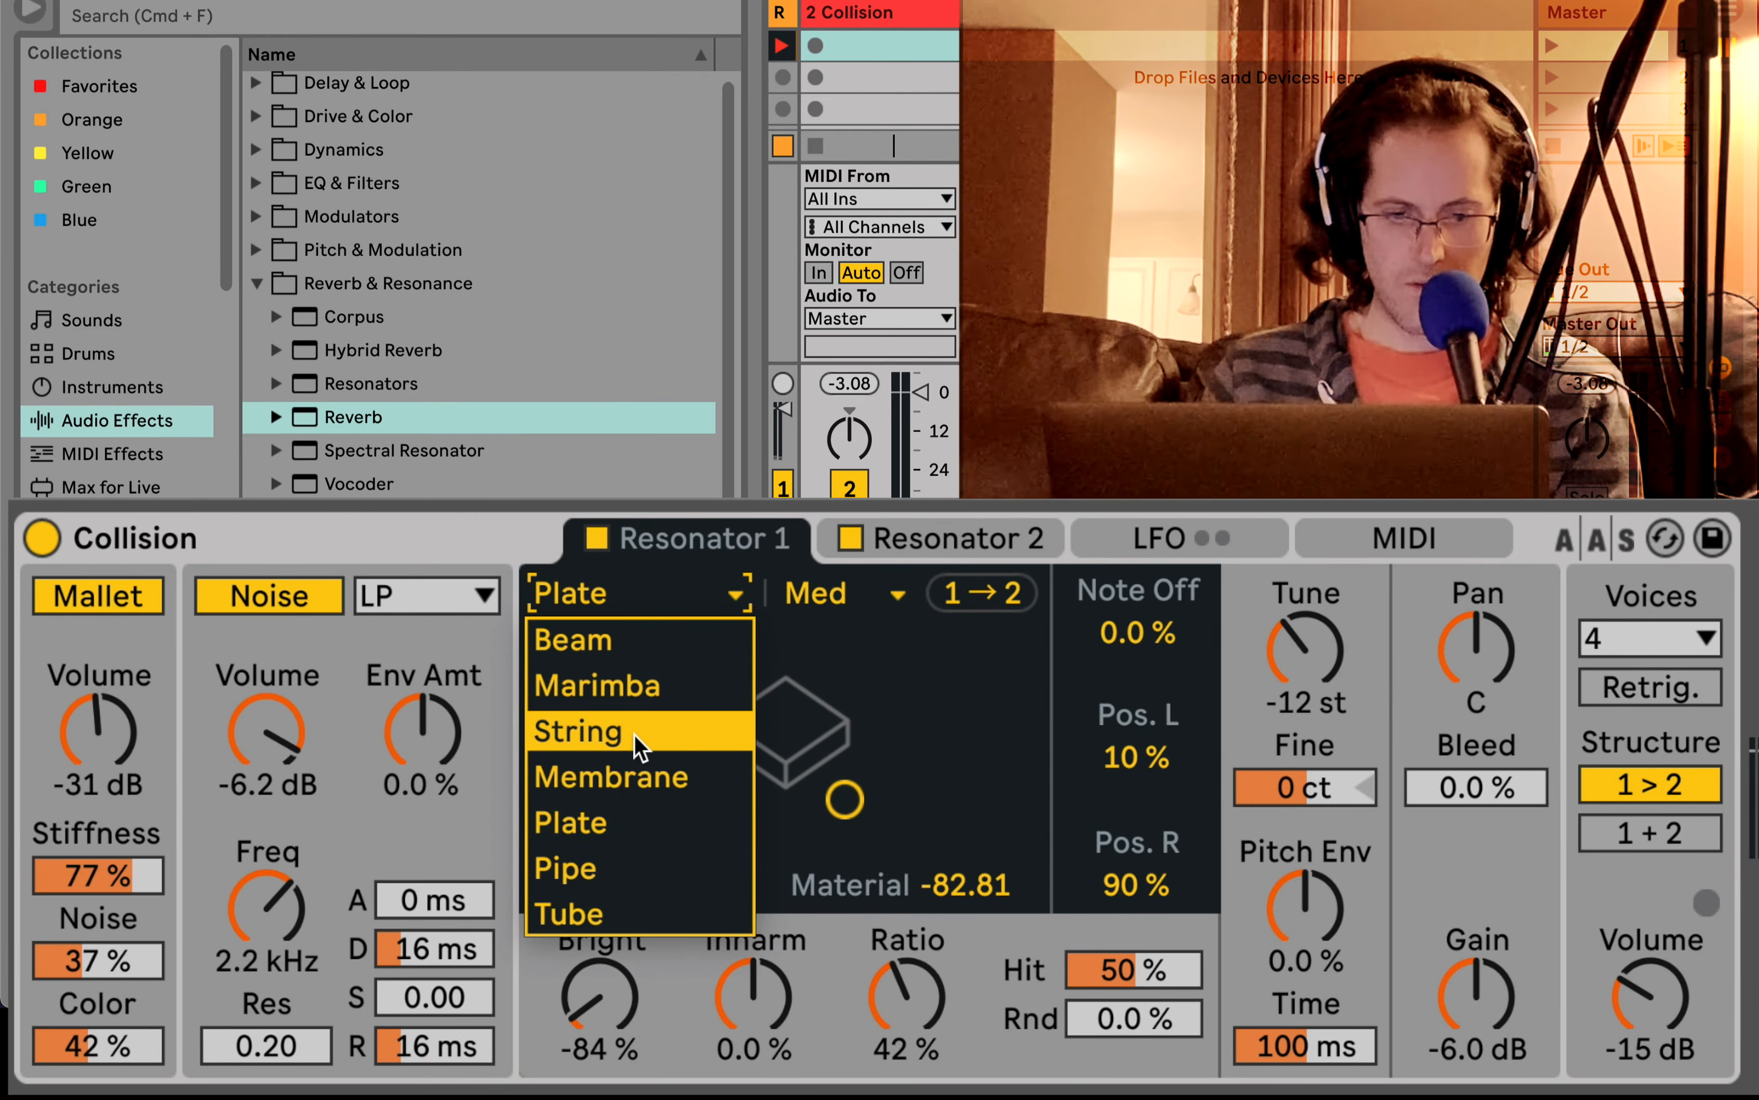
{"action": "left_click", "coordinate": [638, 772]}
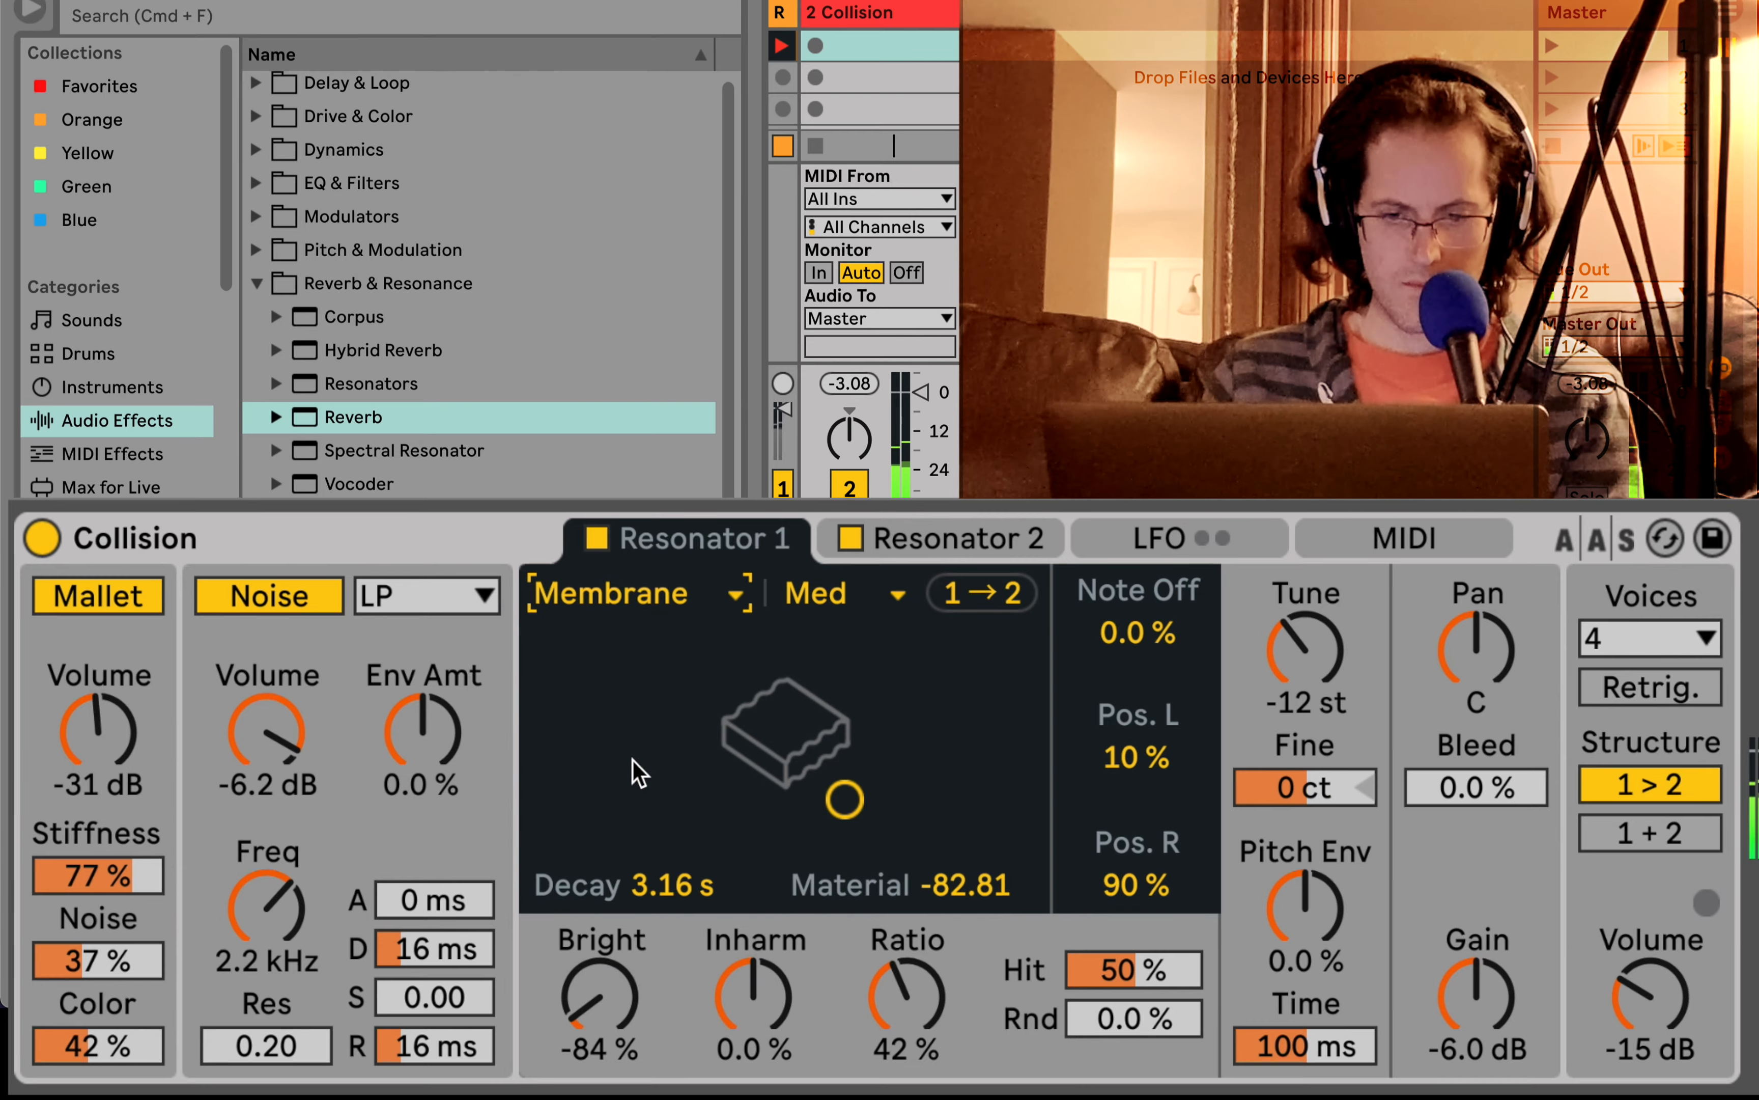
{"action": "mouse_move", "coordinate": [967, 889]}
{"action": "left_mouse_down"}
{"action": "mouse_move", "coordinate": [967, 669]}
{"action": "mouse_move", "coordinate": [967, 938]}
{"action": "mouse_move", "coordinate": [966, 905]}
{"action": "left_mouse_up"}
{"action": "mouse_move", "coordinate": [933, 1022]}
{"action": "left_mouse_down"}
{"action": "mouse_move", "coordinate": [932, 974]}
{"action": "mouse_move", "coordinate": [932, 1007]}
{"action": "left_mouse_up"}
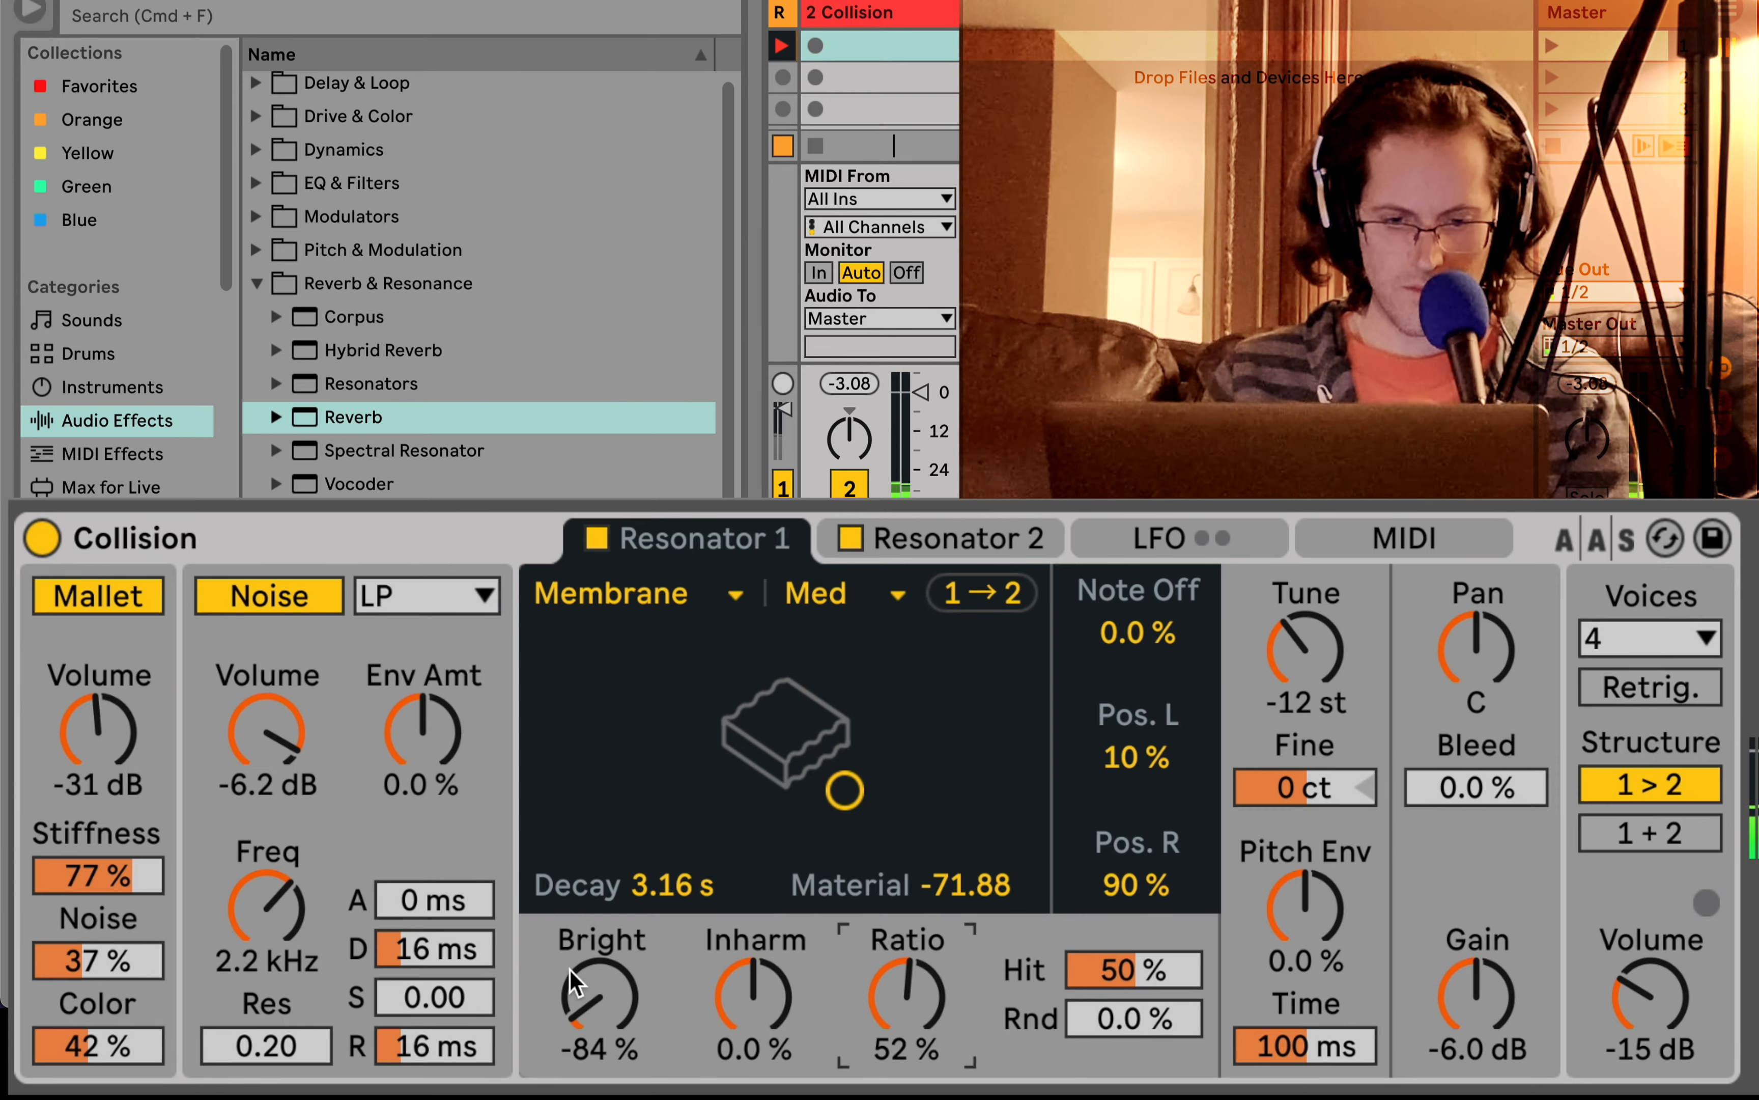
{"action": "mouse_move", "coordinate": [579, 1011]}
{"action": "left_mouse_down"}
{"action": "mouse_move", "coordinate": [580, 938]}
{"action": "mouse_move", "coordinate": [579, 1011]}
{"action": "left_mouse_up"}
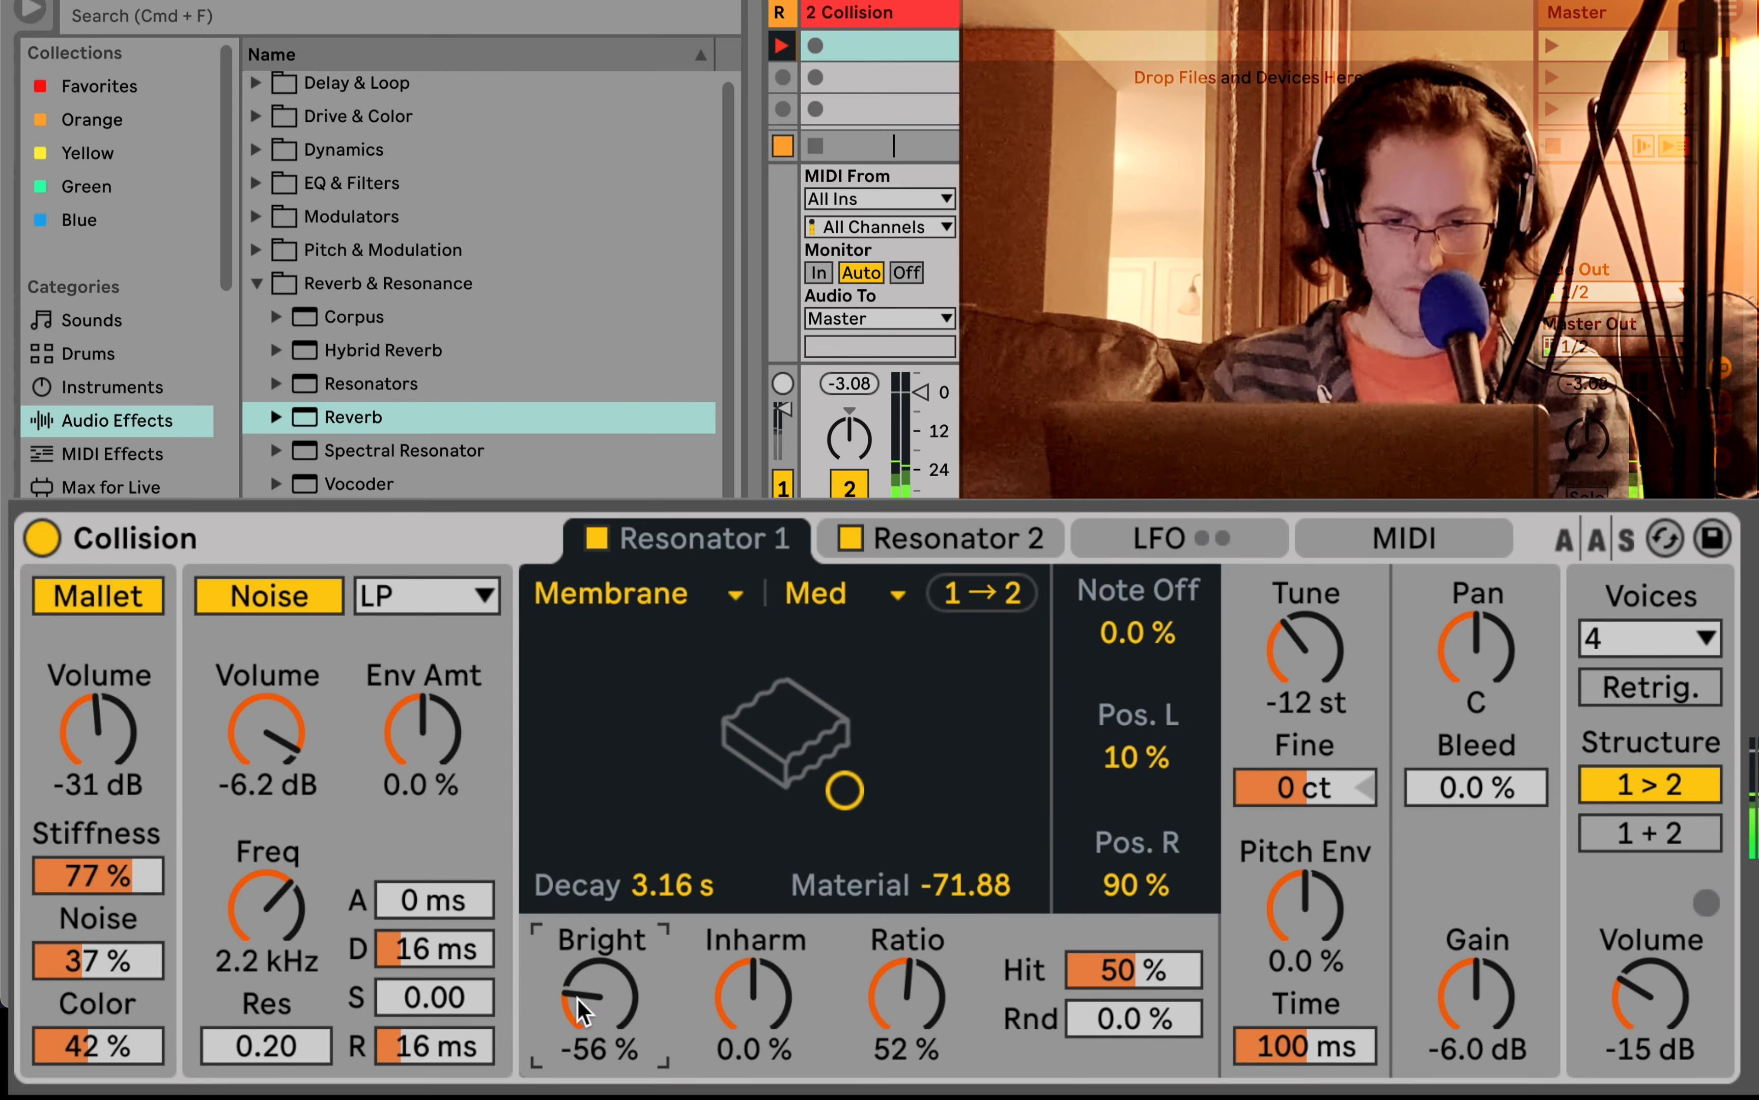
- Set the noise envelope's sustain to 54.69 and release to 2.04 s, and the mallet's stiffness to 41 % and noise to 27 %
{"action": "left_click_drag", "start_coordinate": [429, 1002], "coordinate": [429, 949]}
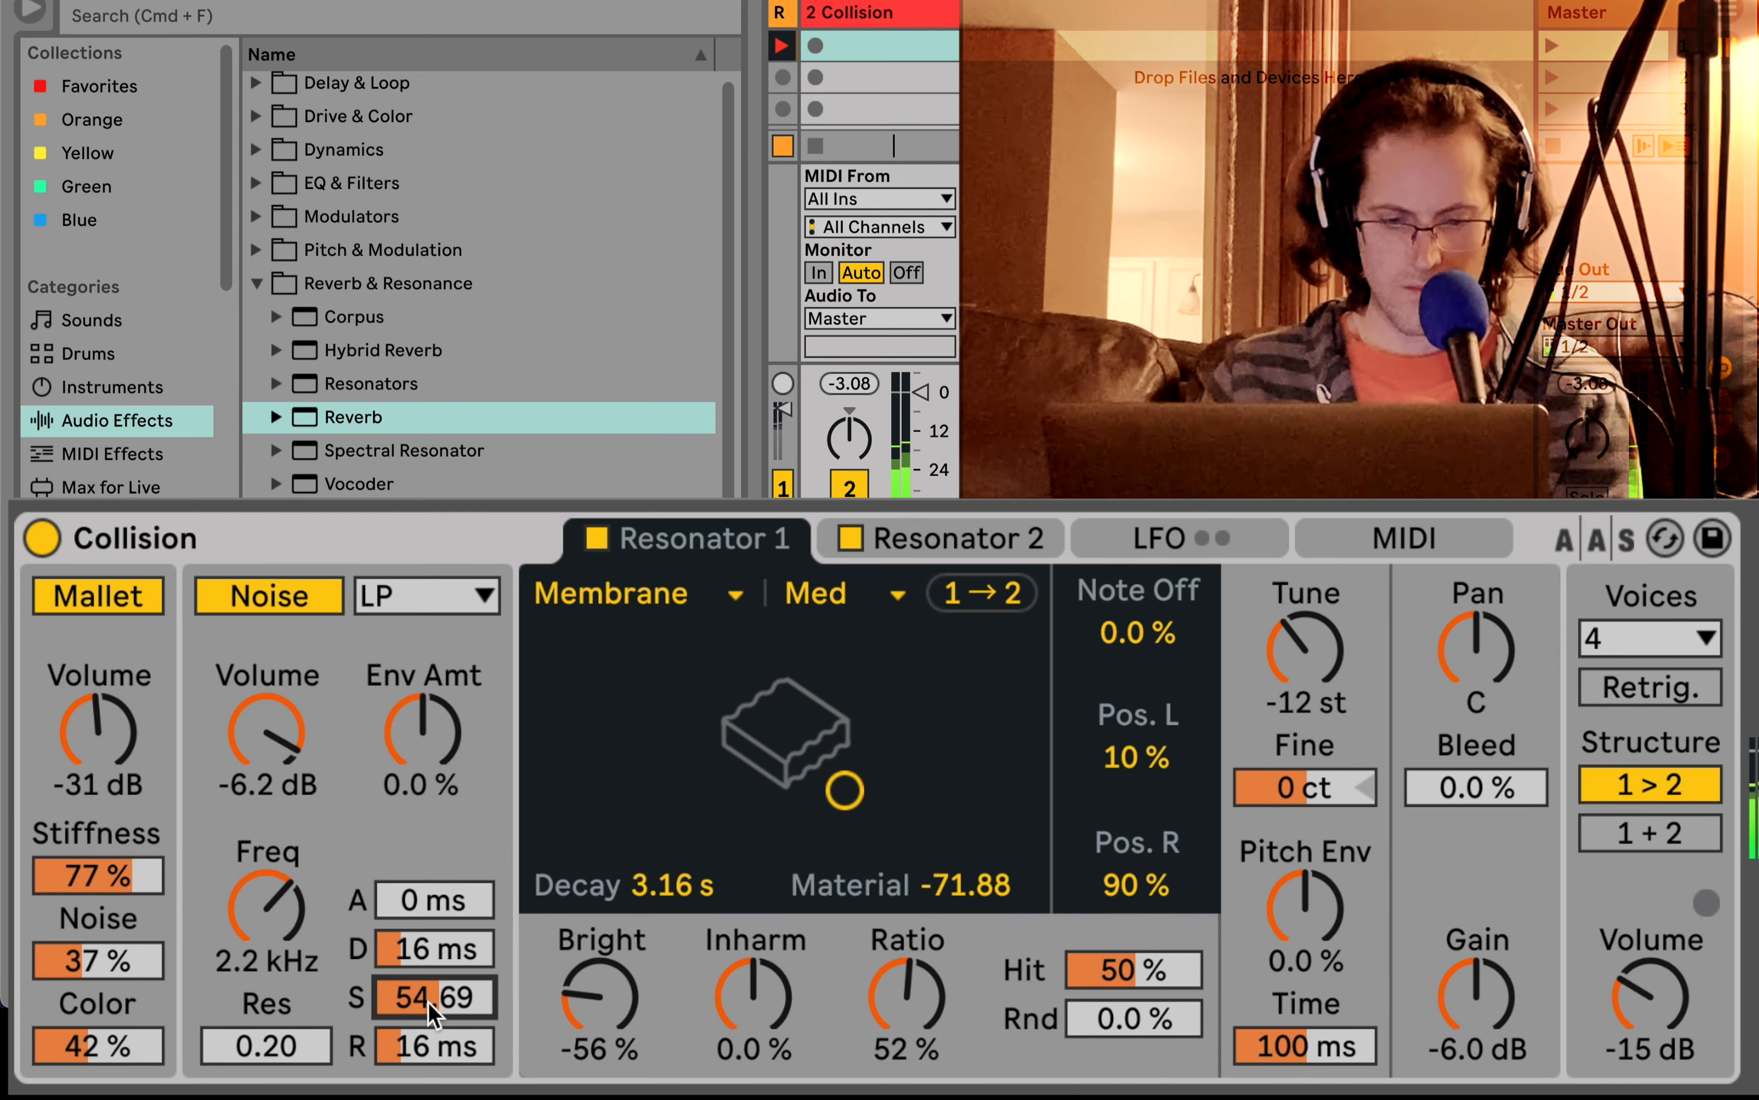
{"action": "mouse_move", "coordinate": [434, 1047]}
{"action": "left_mouse_down"}
{"action": "mouse_move", "coordinate": [435, 989]}
{"action": "mouse_move", "coordinate": [430, 1063]}
{"action": "left_mouse_up"}
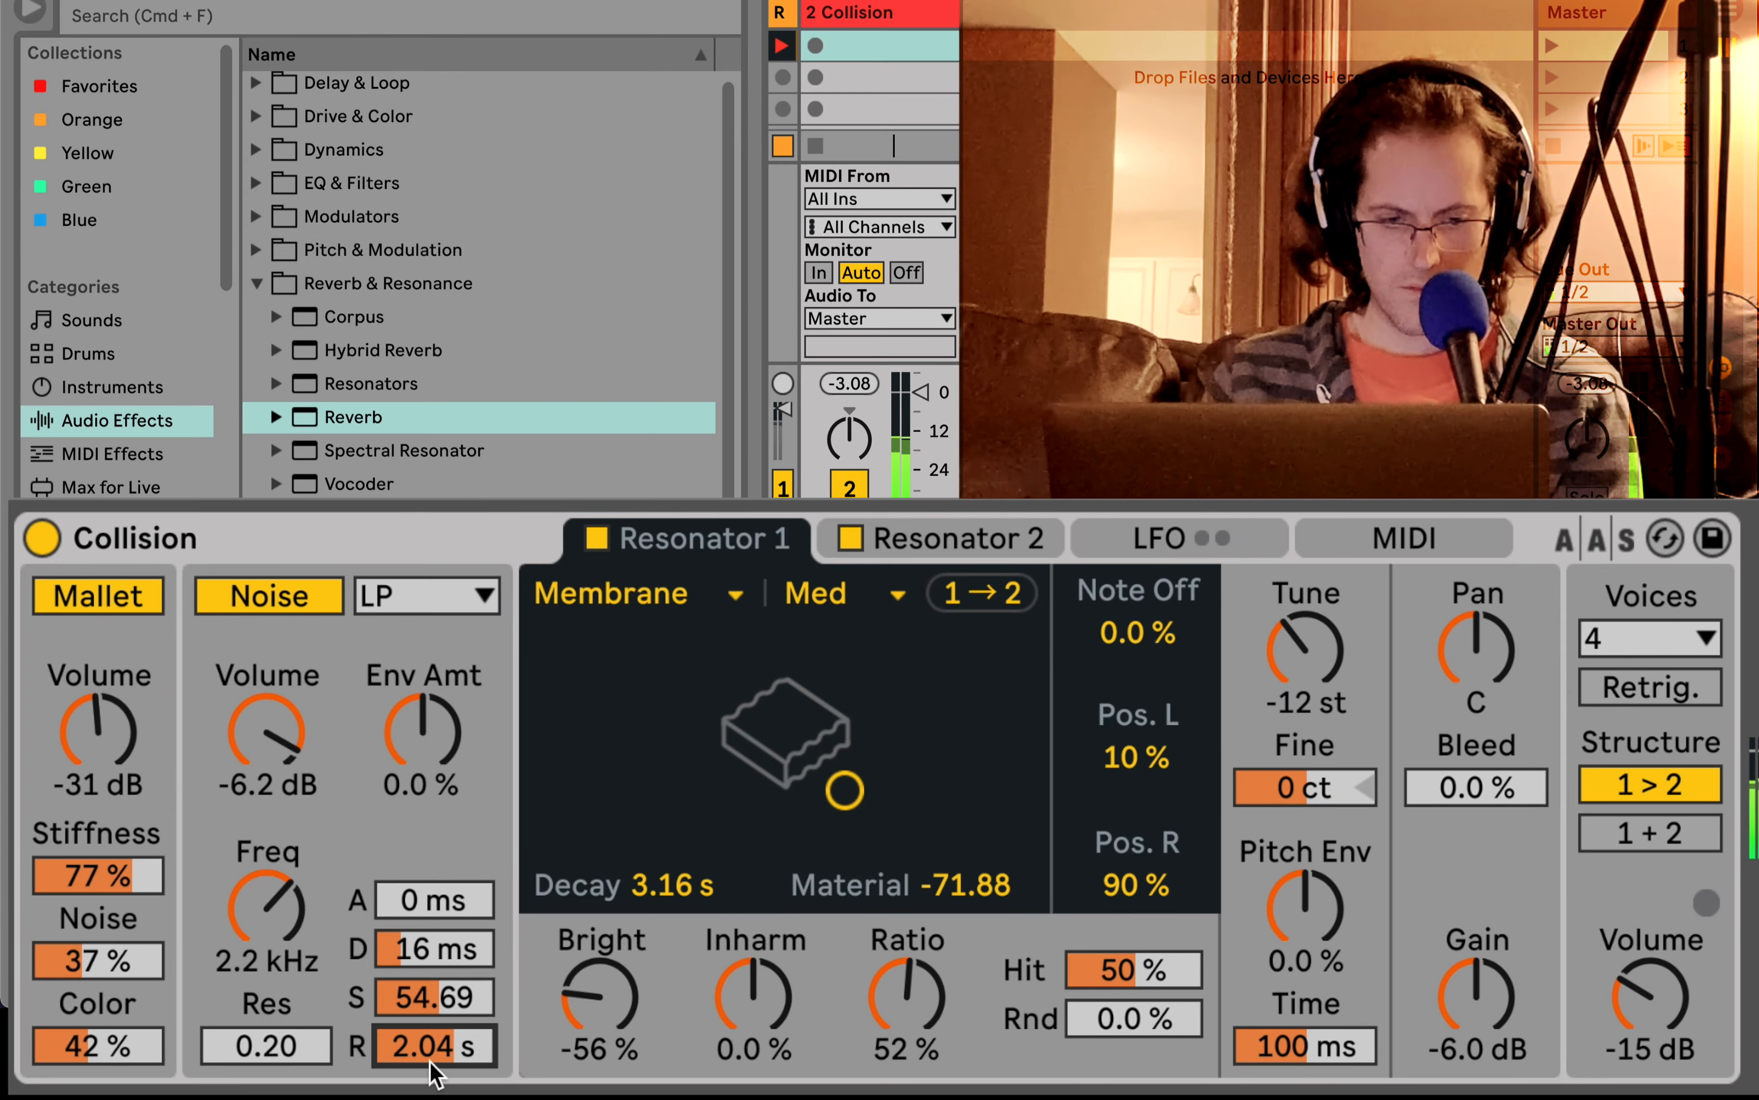
{"action": "mouse_move", "coordinate": [98, 875]}
{"action": "left_mouse_down"}
{"action": "mouse_move", "coordinate": [98, 901]}
{"action": "mouse_move", "coordinate": [116, 884]}
{"action": "left_mouse_up"}
{"action": "left_click_drag", "start_coordinate": [115, 958], "coordinate": [116, 963]}
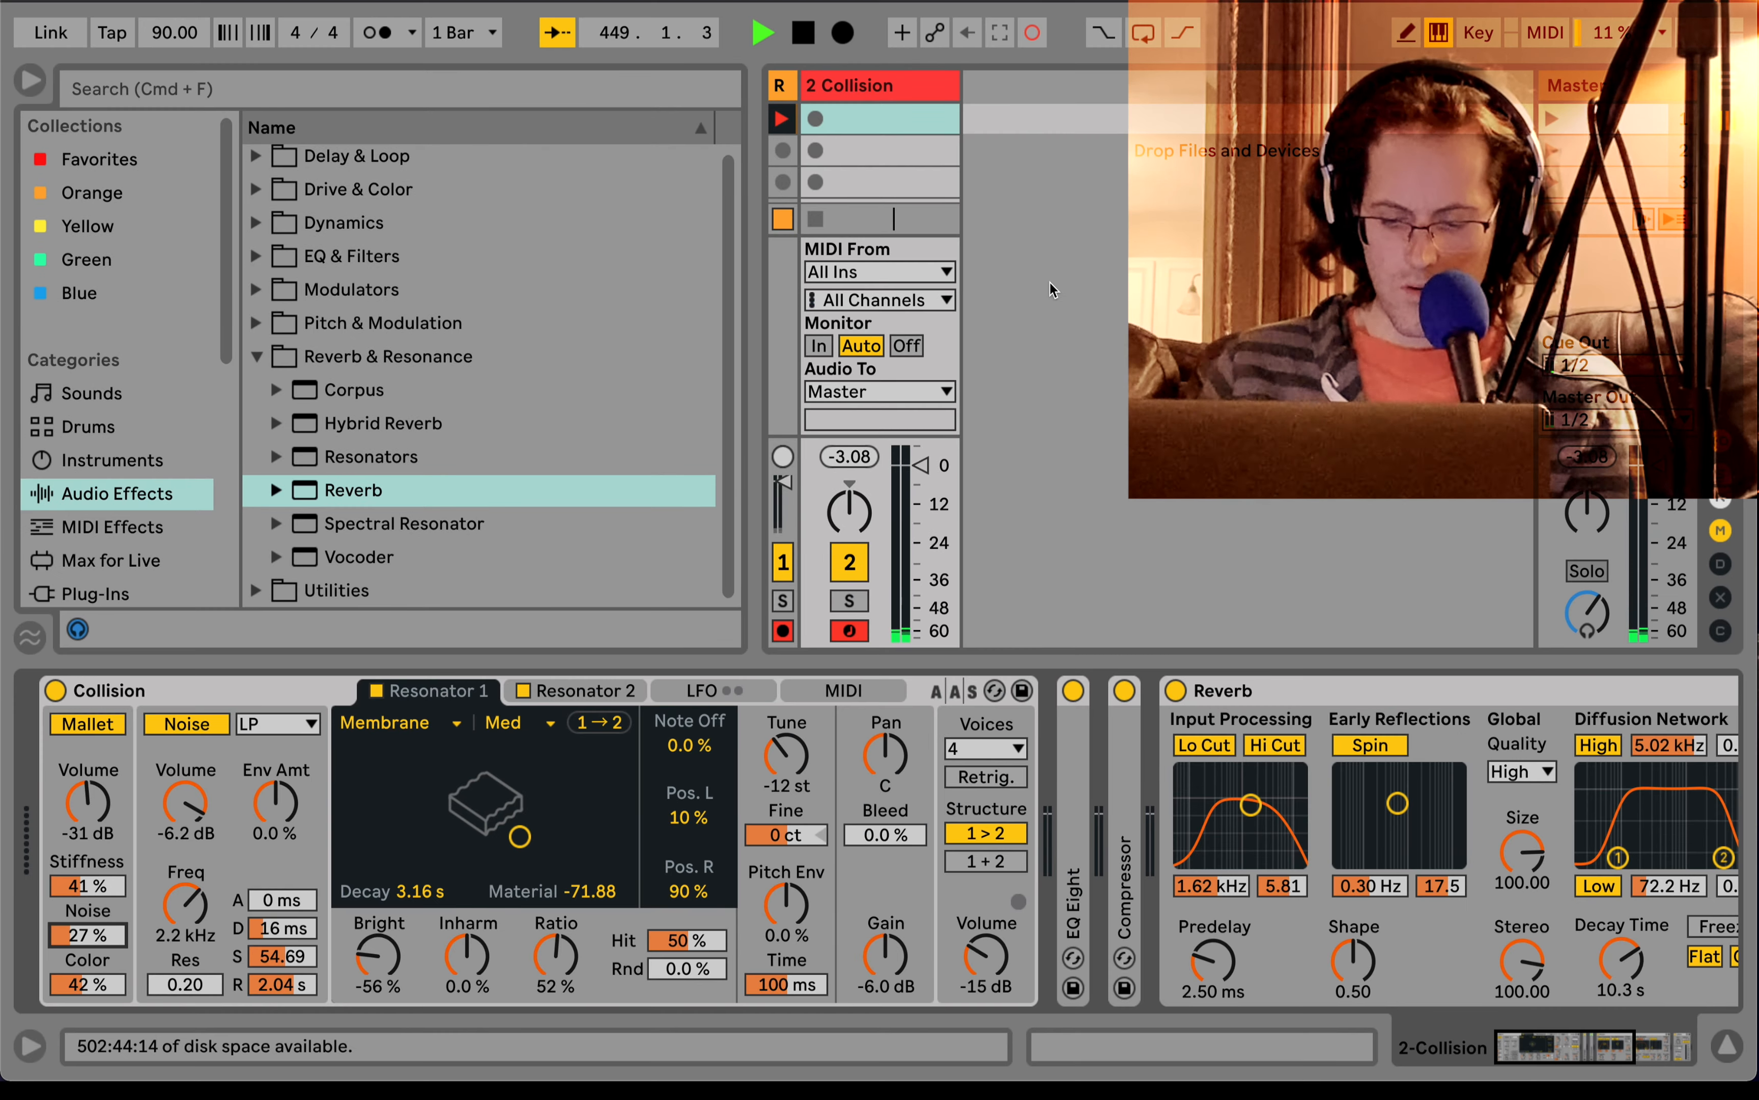
- Insert an audio track that takes its input from 2-Collision and arm it for recording
{"action": "right_click", "coordinate": [1045, 153]}
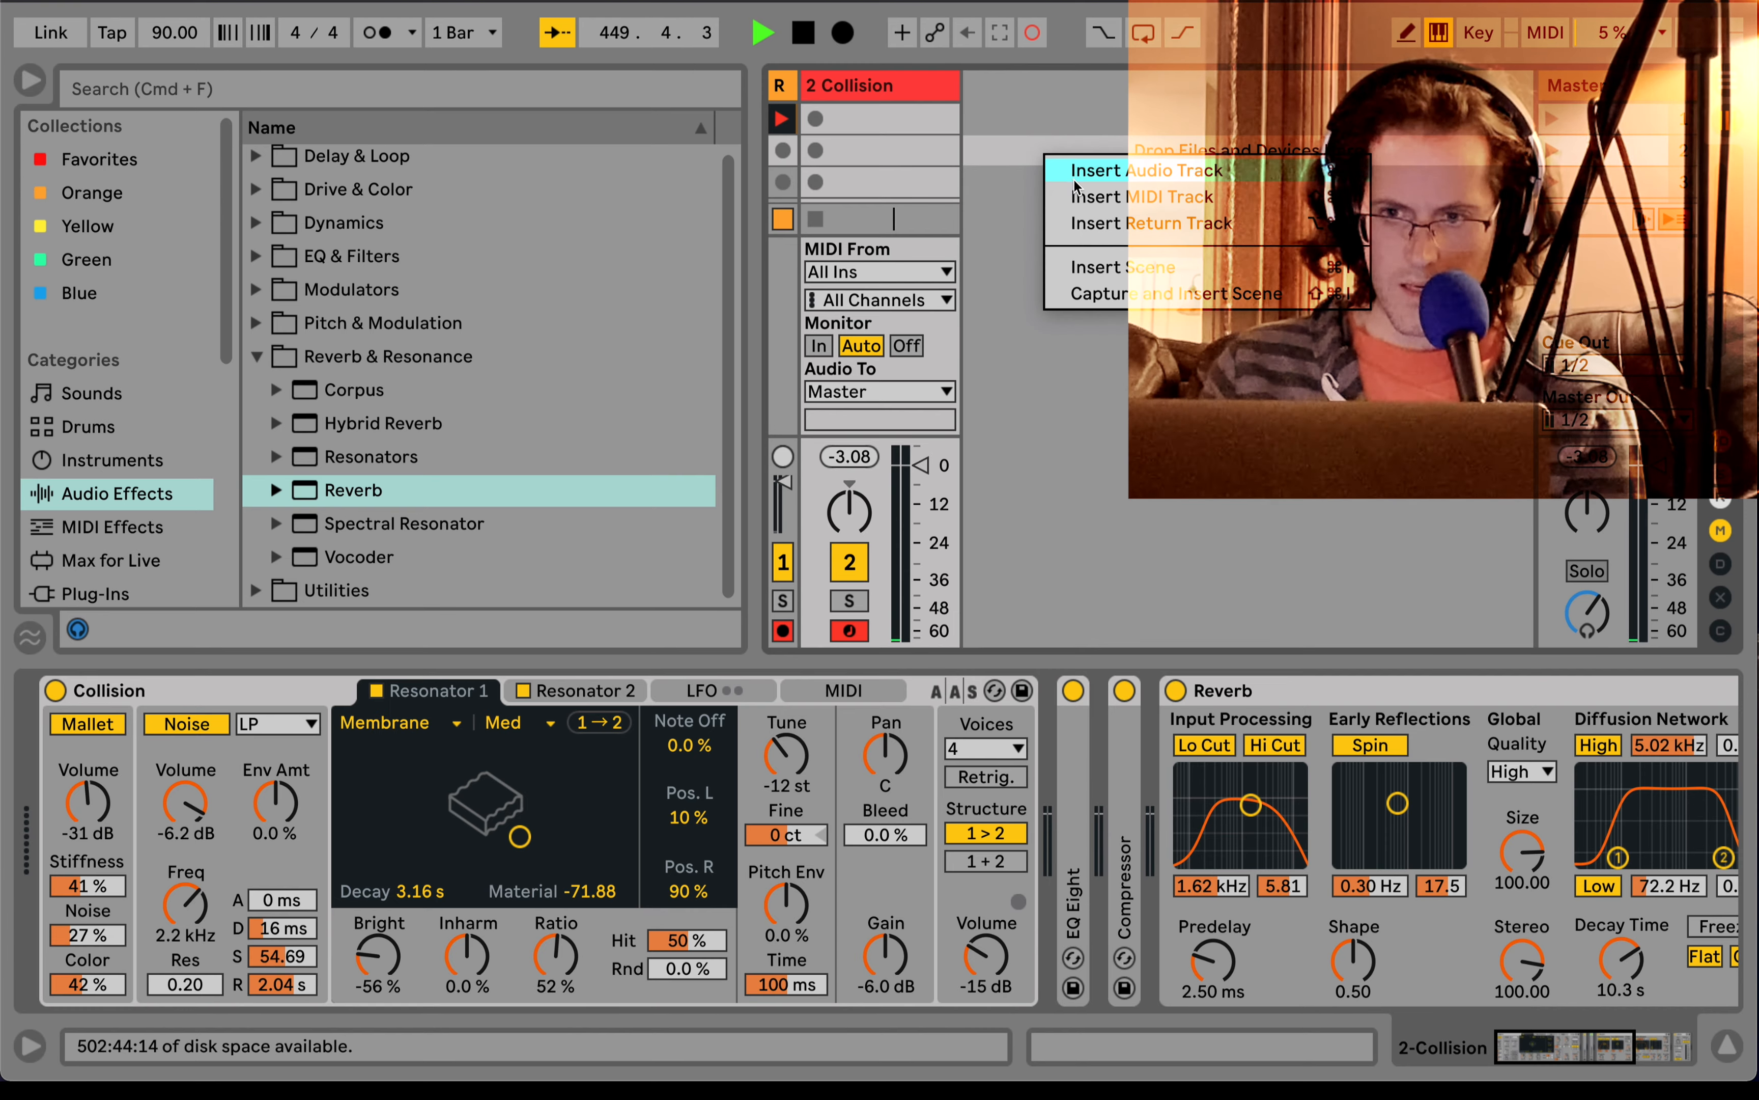
{"action": "left_click", "coordinate": [1080, 175]}
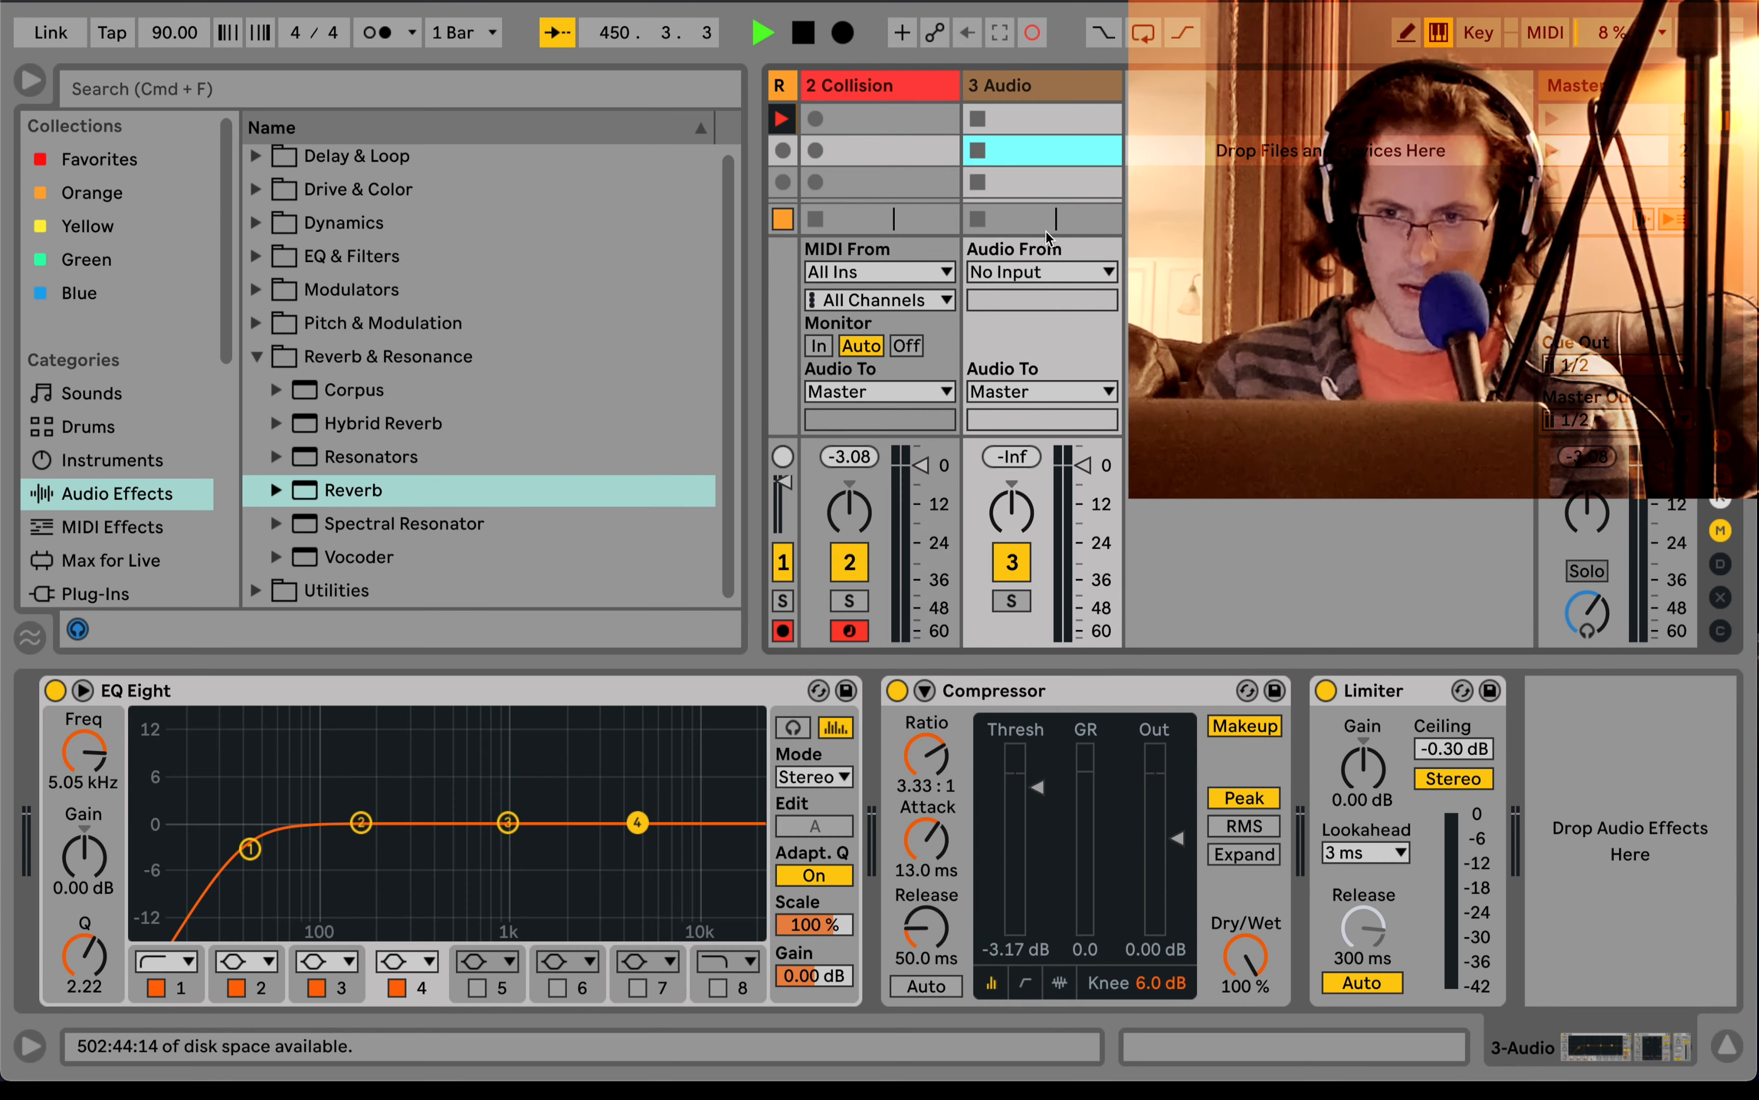
{"action": "left_click", "coordinate": [1039, 280]}
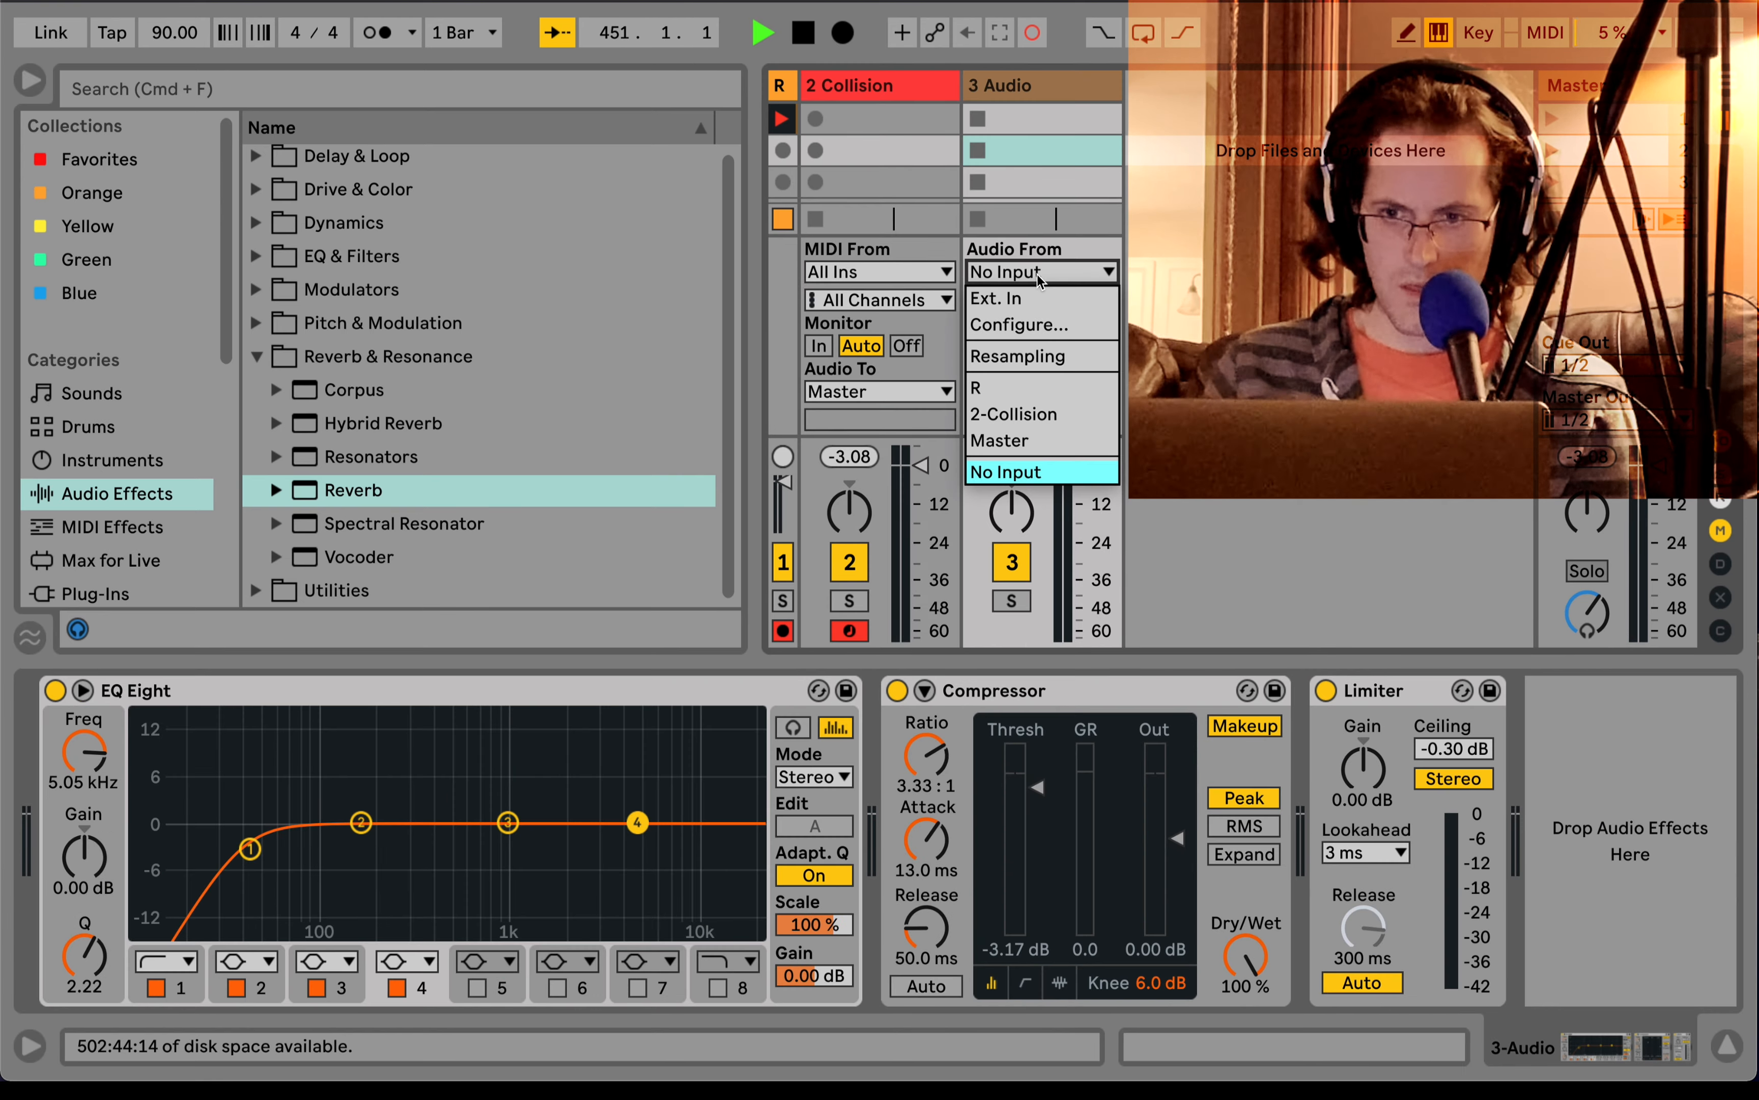
{"action": "left_click", "coordinate": [1022, 410]}
{"action": "left_click", "coordinate": [1011, 629]}
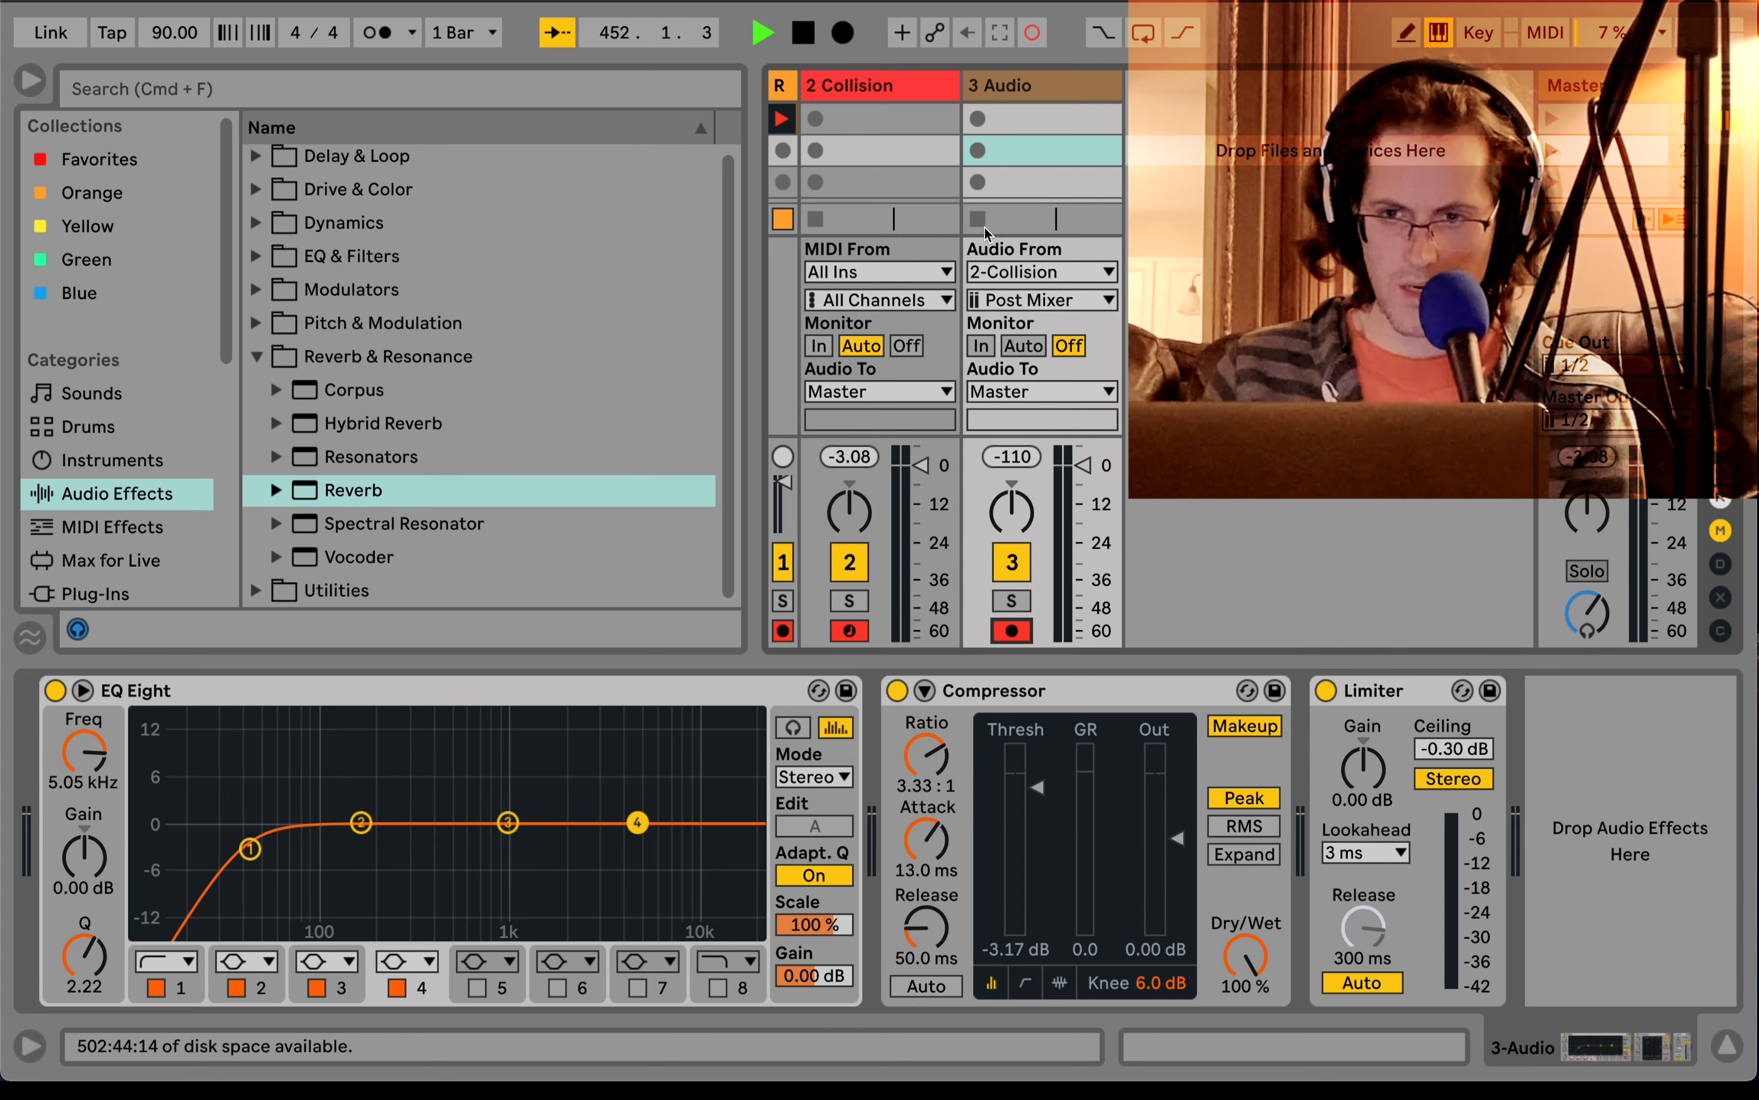
- Record the Collision track's sound as a clip in the audio track's second slot, and stop the clip
{"action": "left_click", "coordinate": [983, 154]}
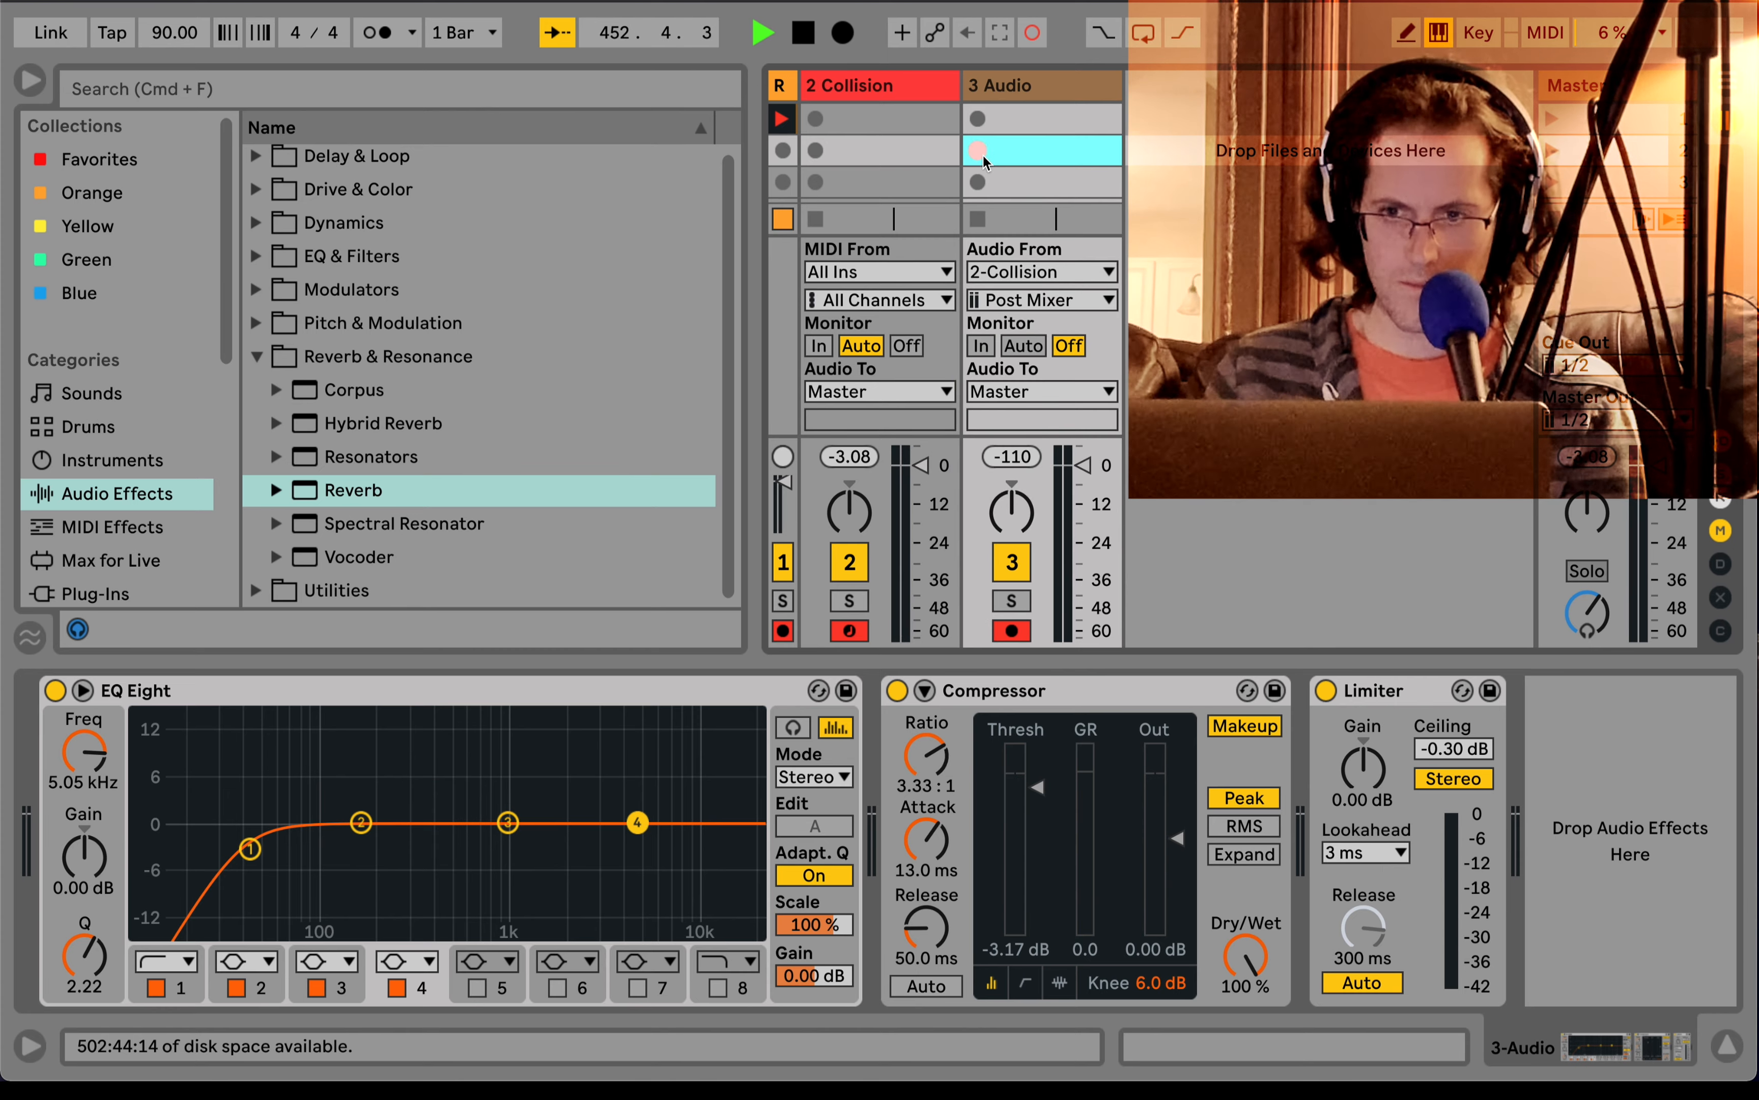
{"action": "left_click", "coordinate": [1009, 157]}
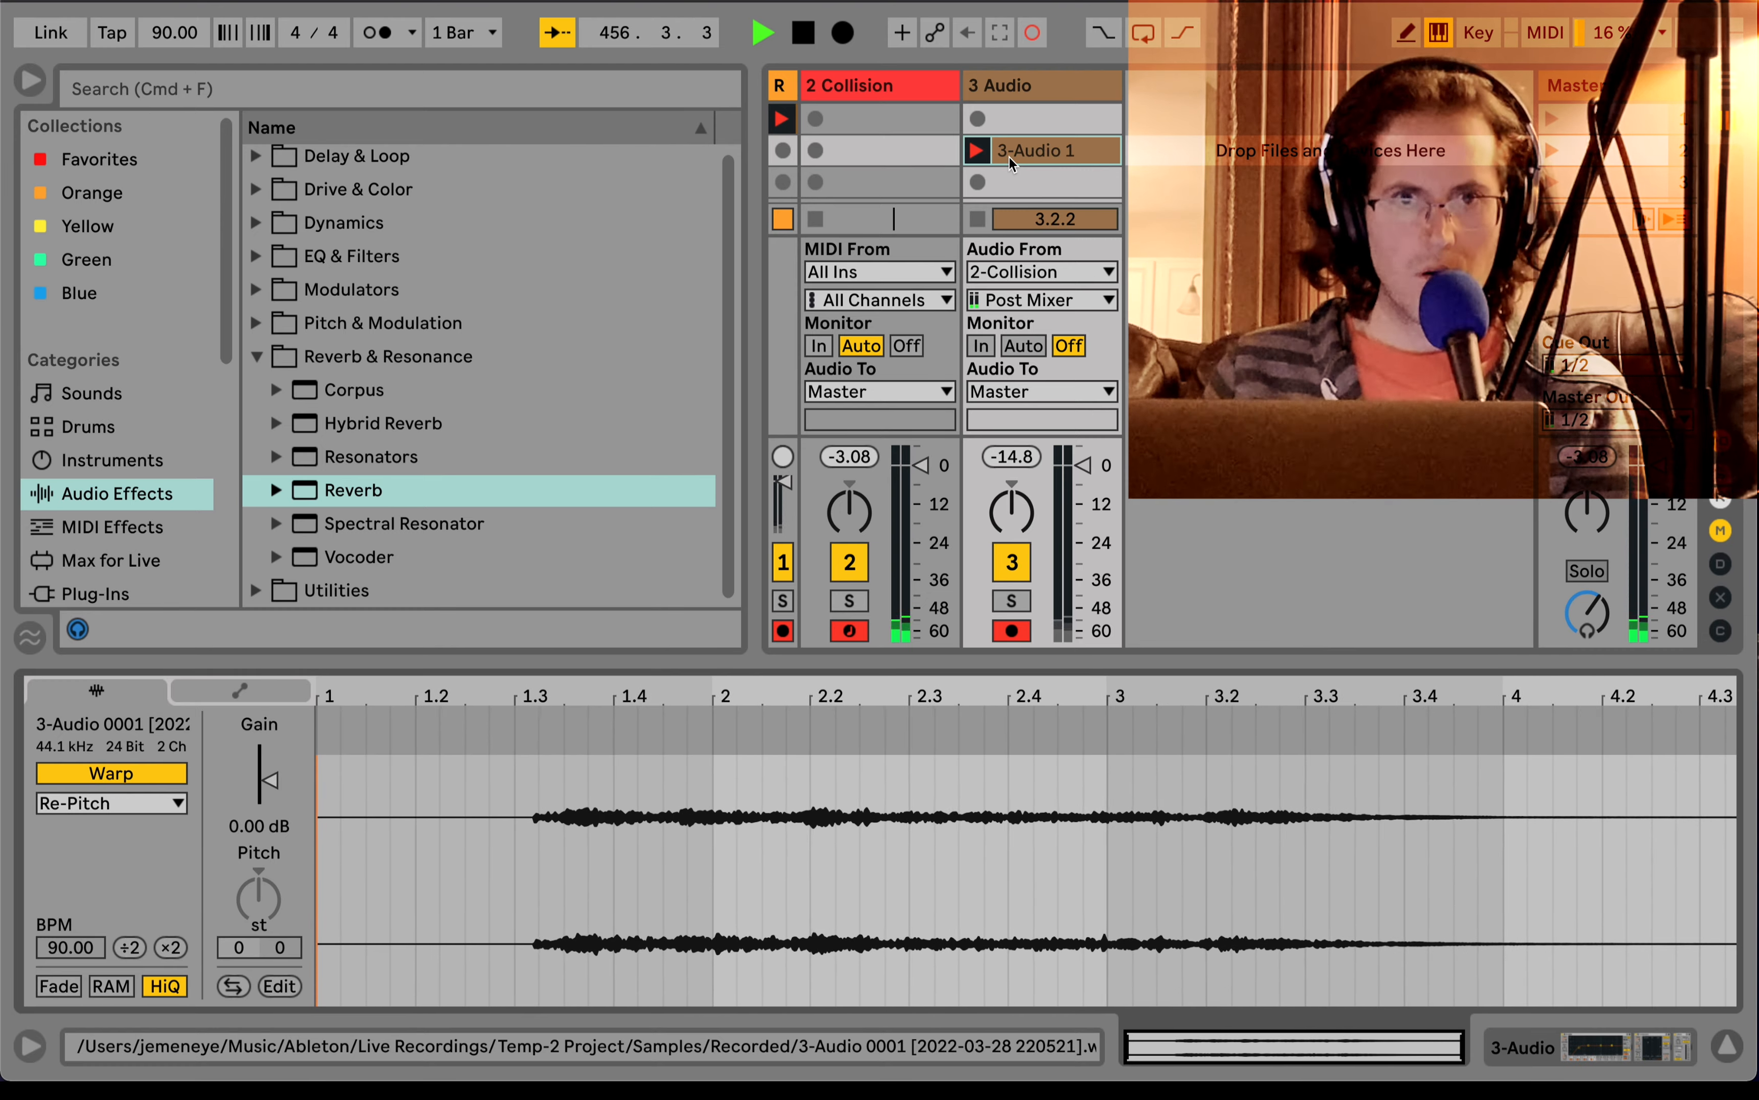
{"action": "left_click", "coordinate": [986, 224]}
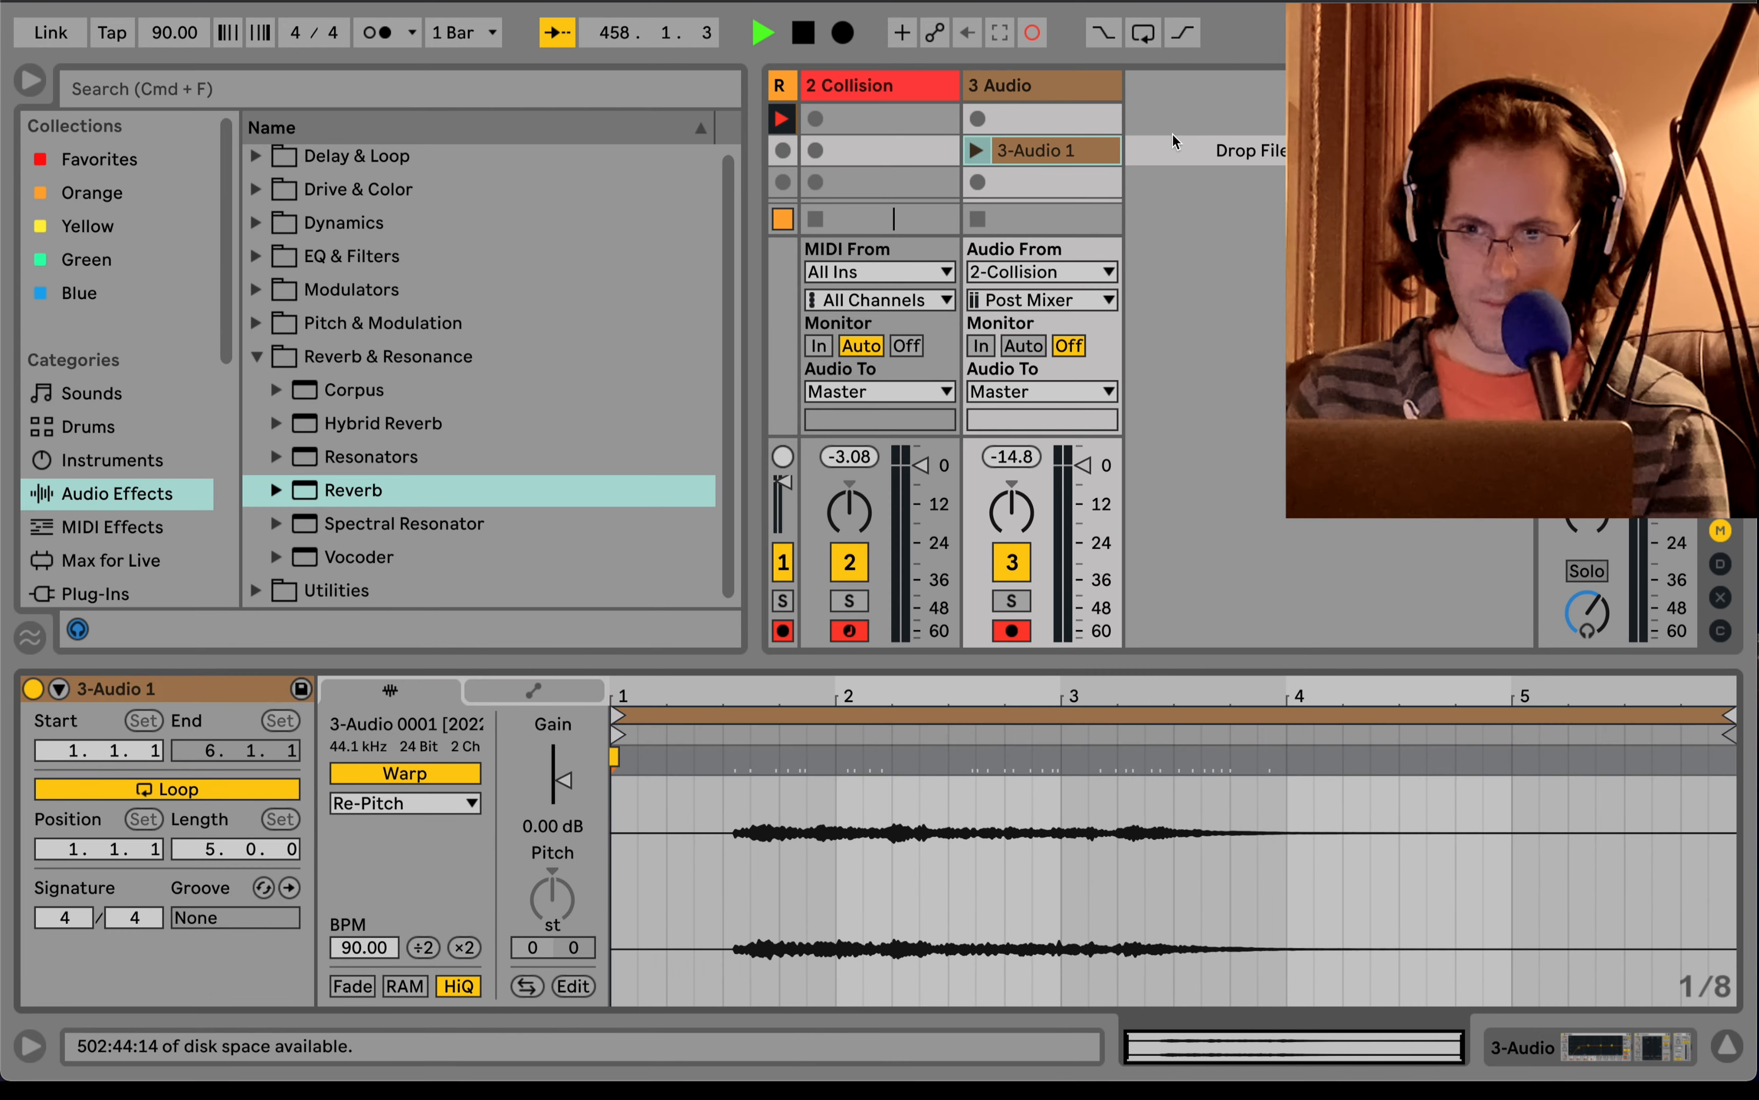
- Insert a MIDI track with the Sampler instrument on it, and leave only that track armed
{"action": "right_click", "coordinate": [1176, 141]}
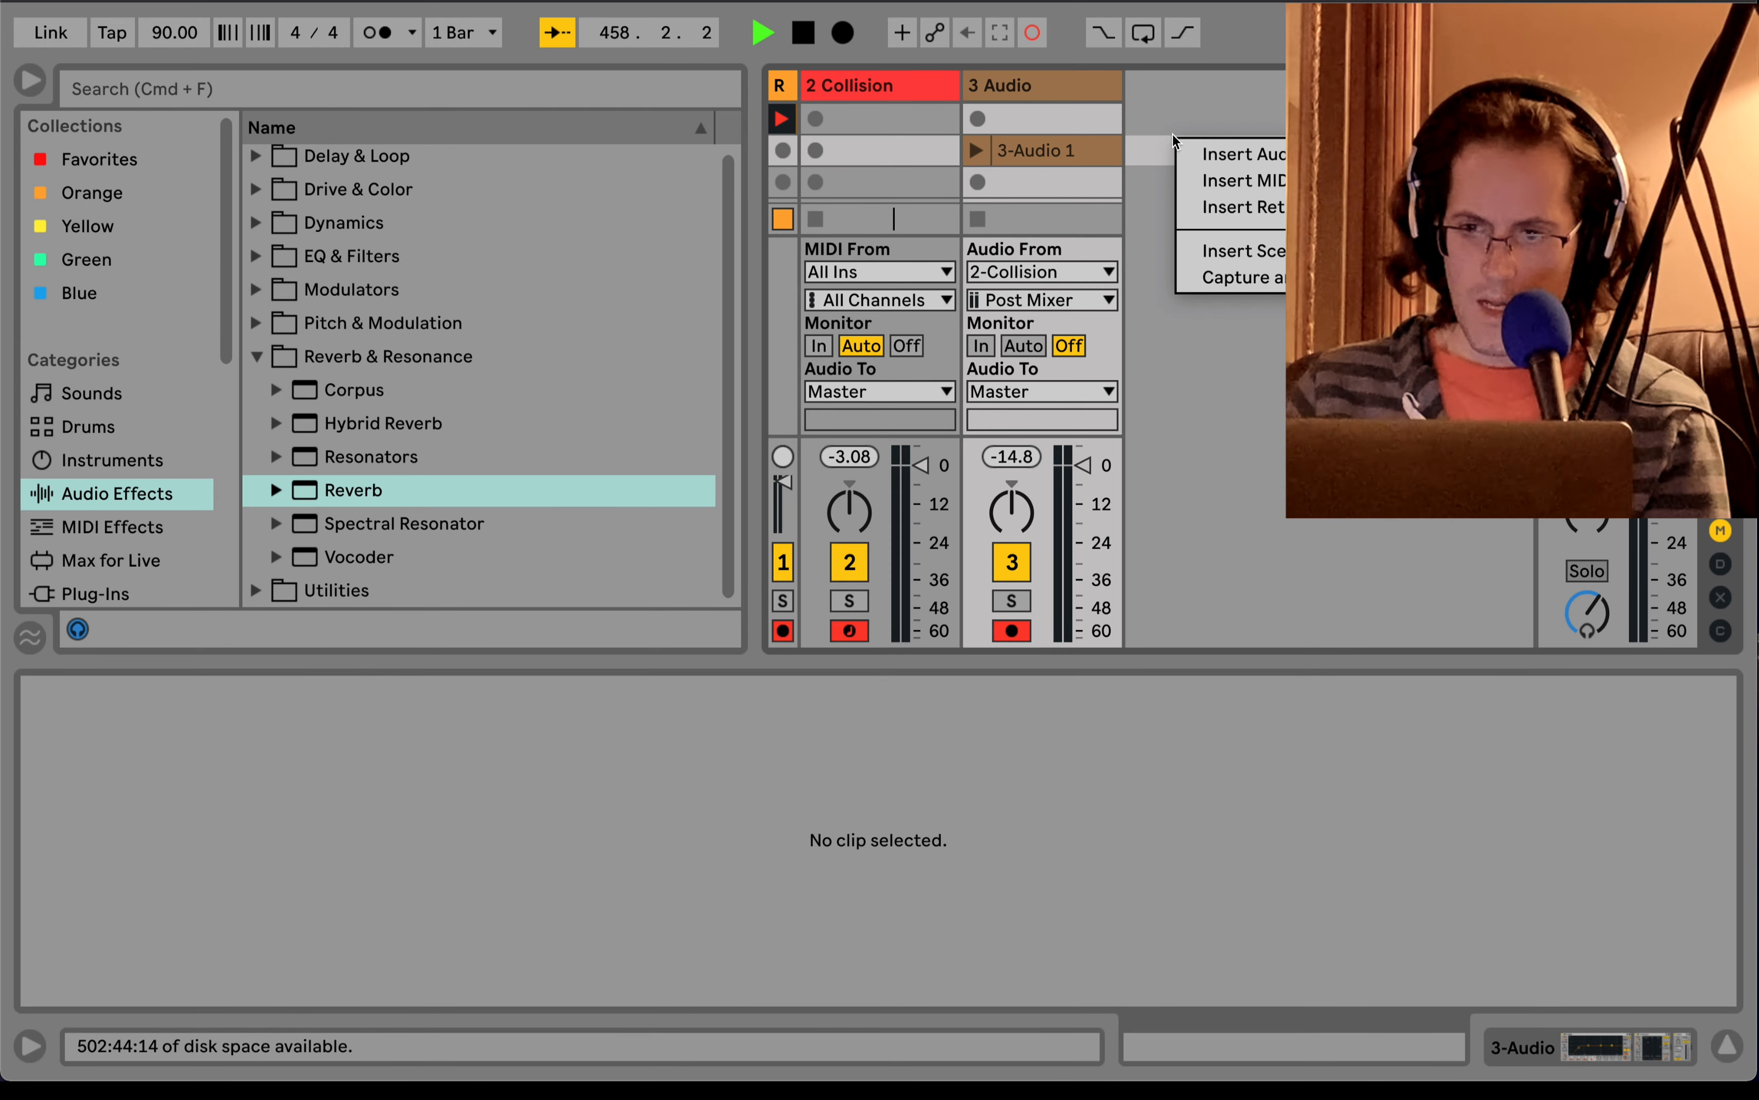
{"action": "left_click", "coordinate": [1222, 181]}
{"action": "left_click", "coordinate": [122, 465]}
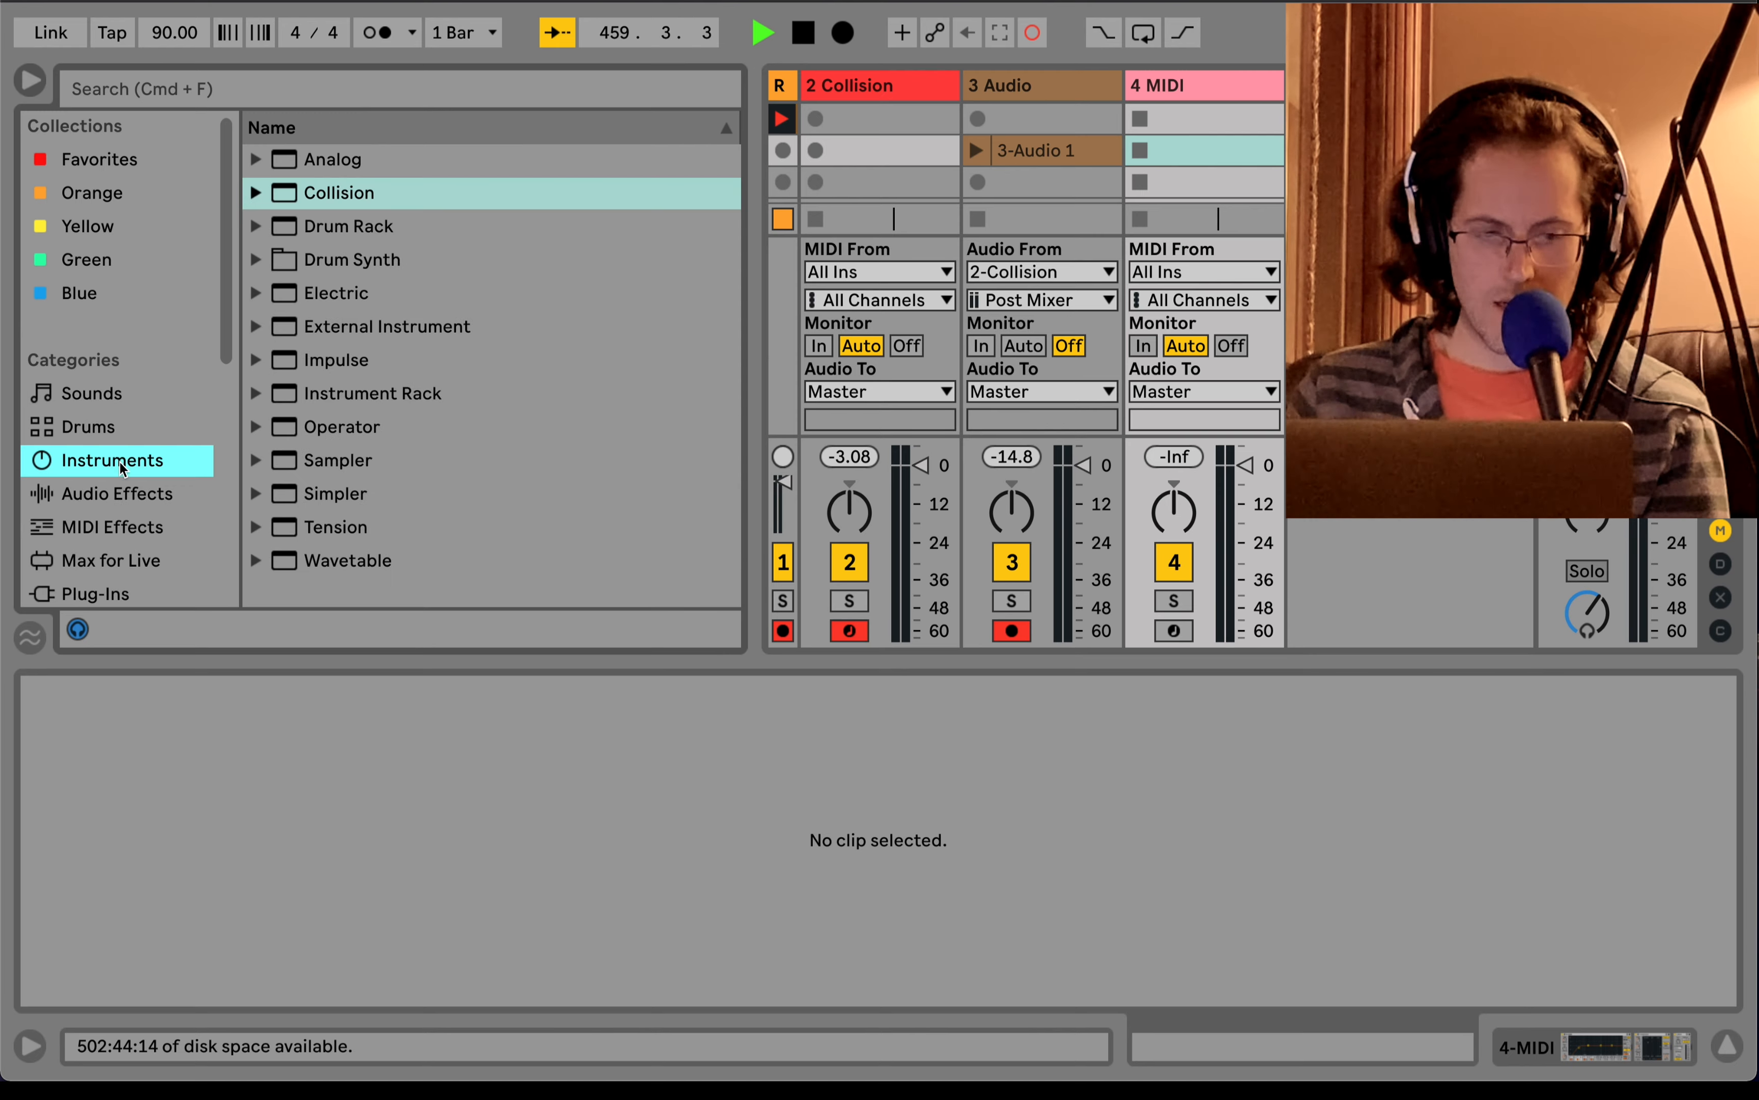
{"action": "left_click_drag", "start_coordinate": [314, 494], "coordinate": [1203, 143]}
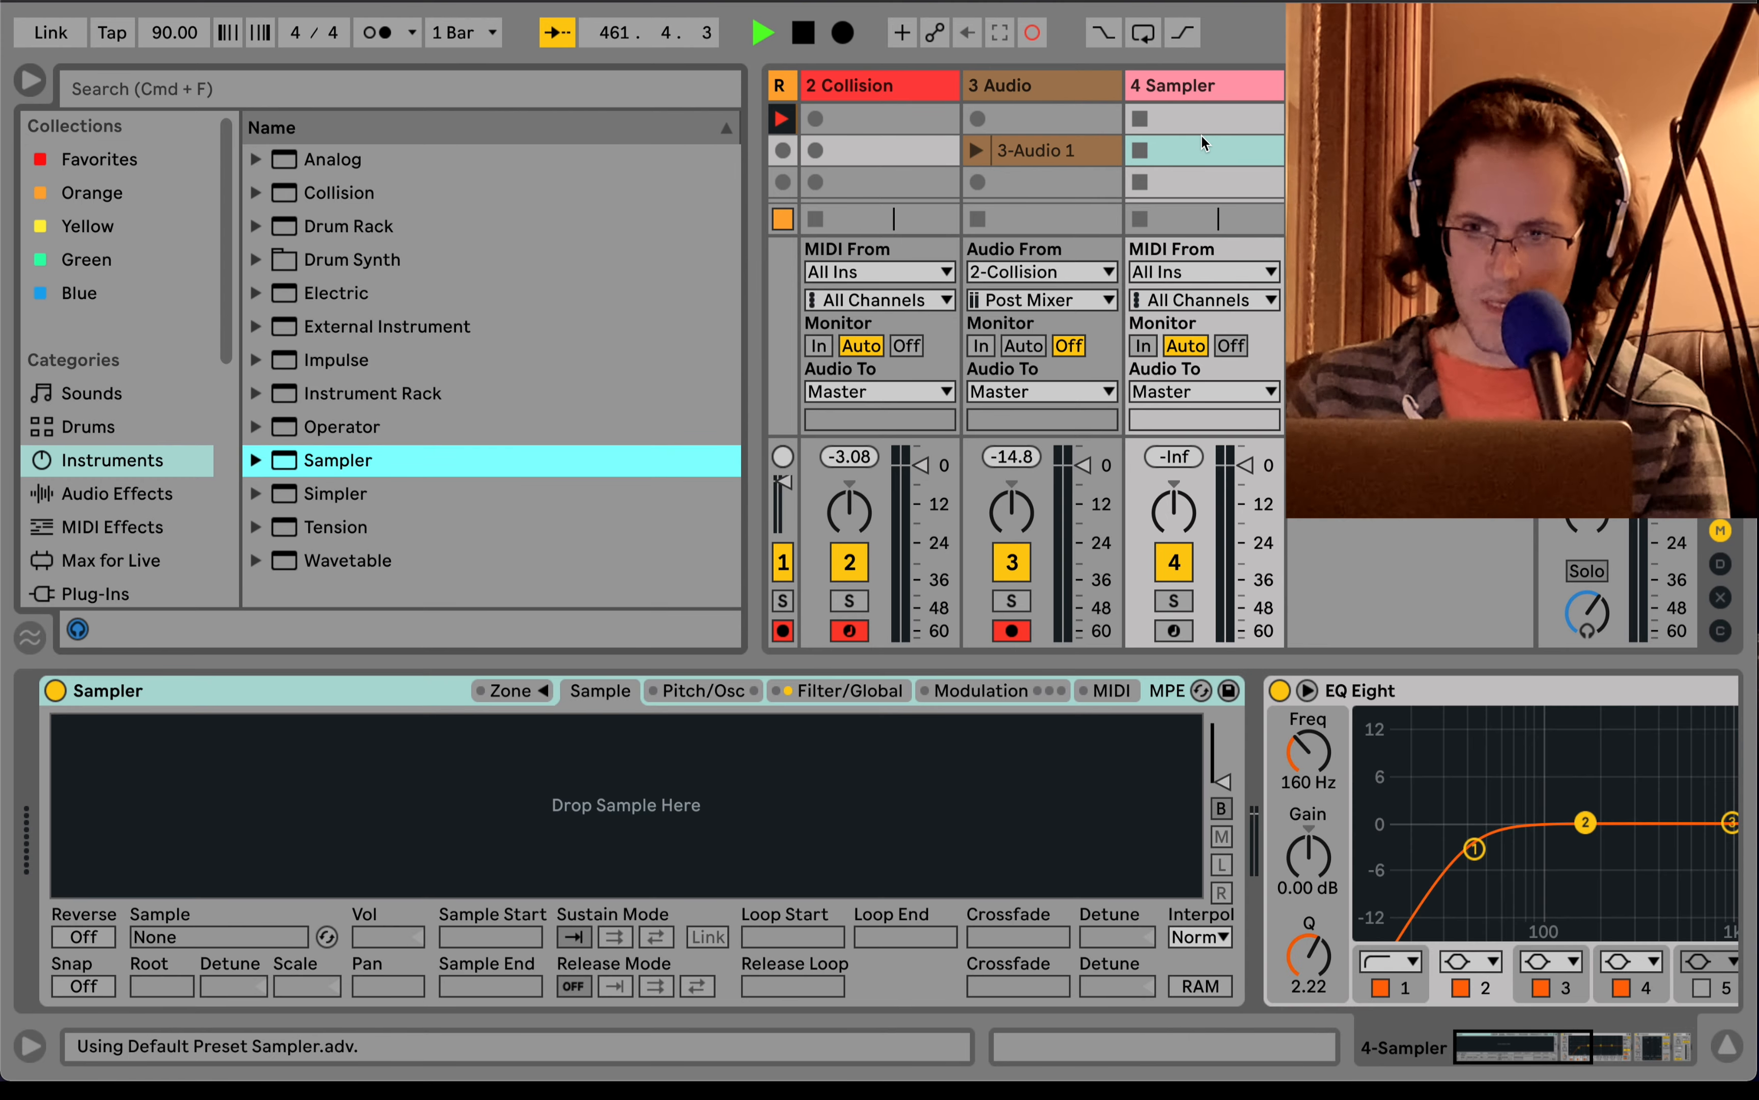
{"action": "left_click", "coordinate": [1176, 632]}
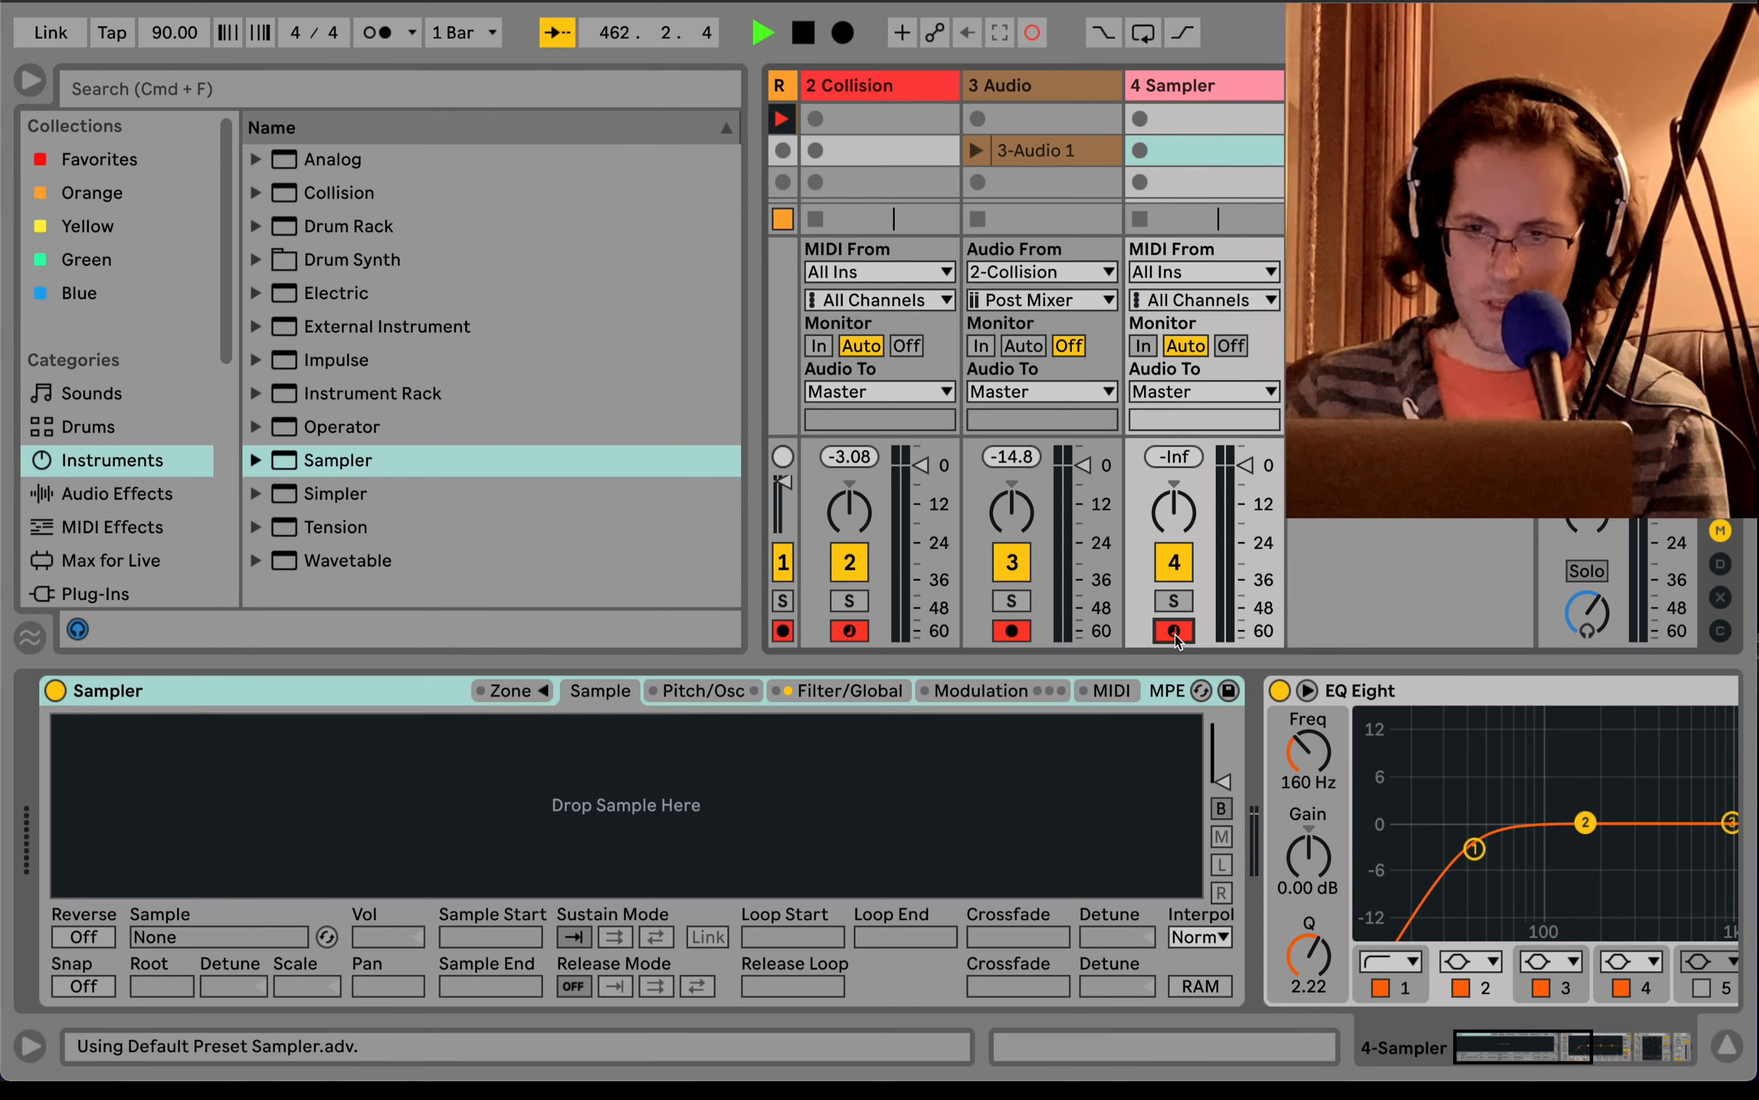
{"action": "left_click", "coordinate": [1012, 632]}
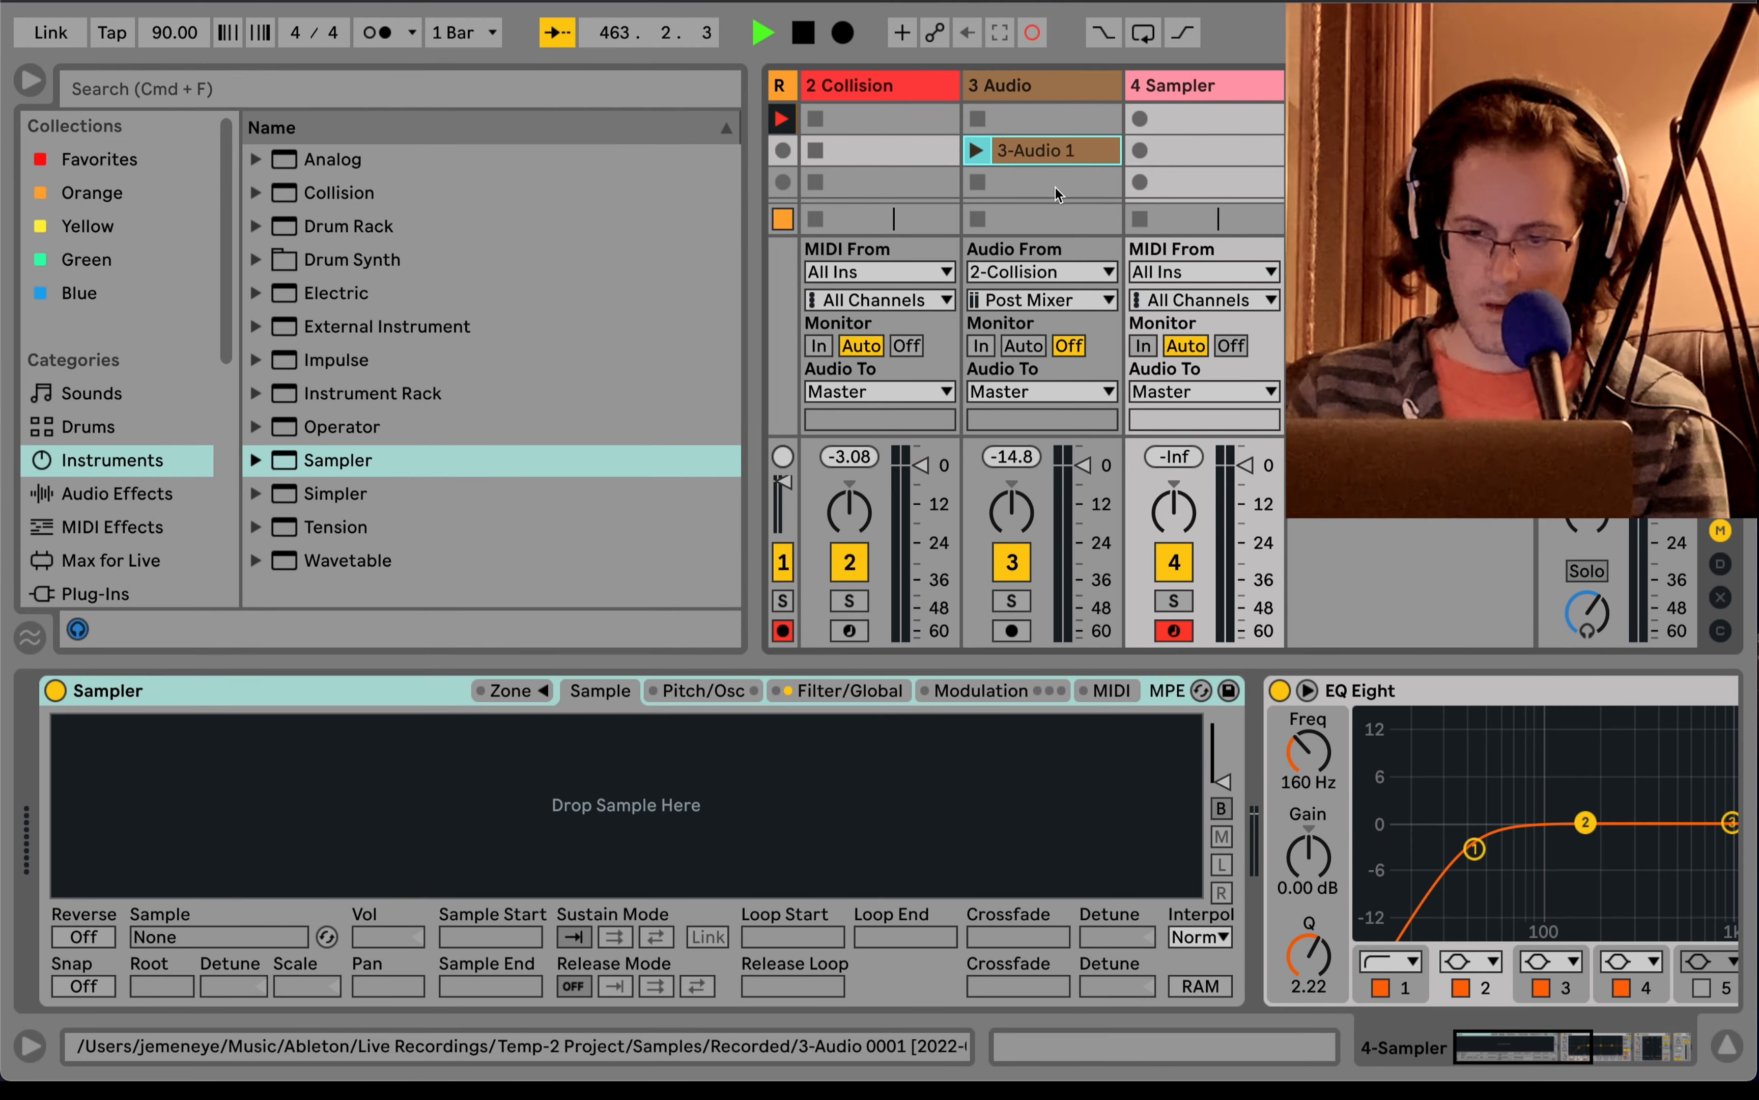
- Load the recorded 3-Audio 1 clip into Sampler and move the sample start to 65527, where the sound begins
{"action": "left_click_drag", "start_coordinate": [1058, 194], "coordinate": [844, 755]}
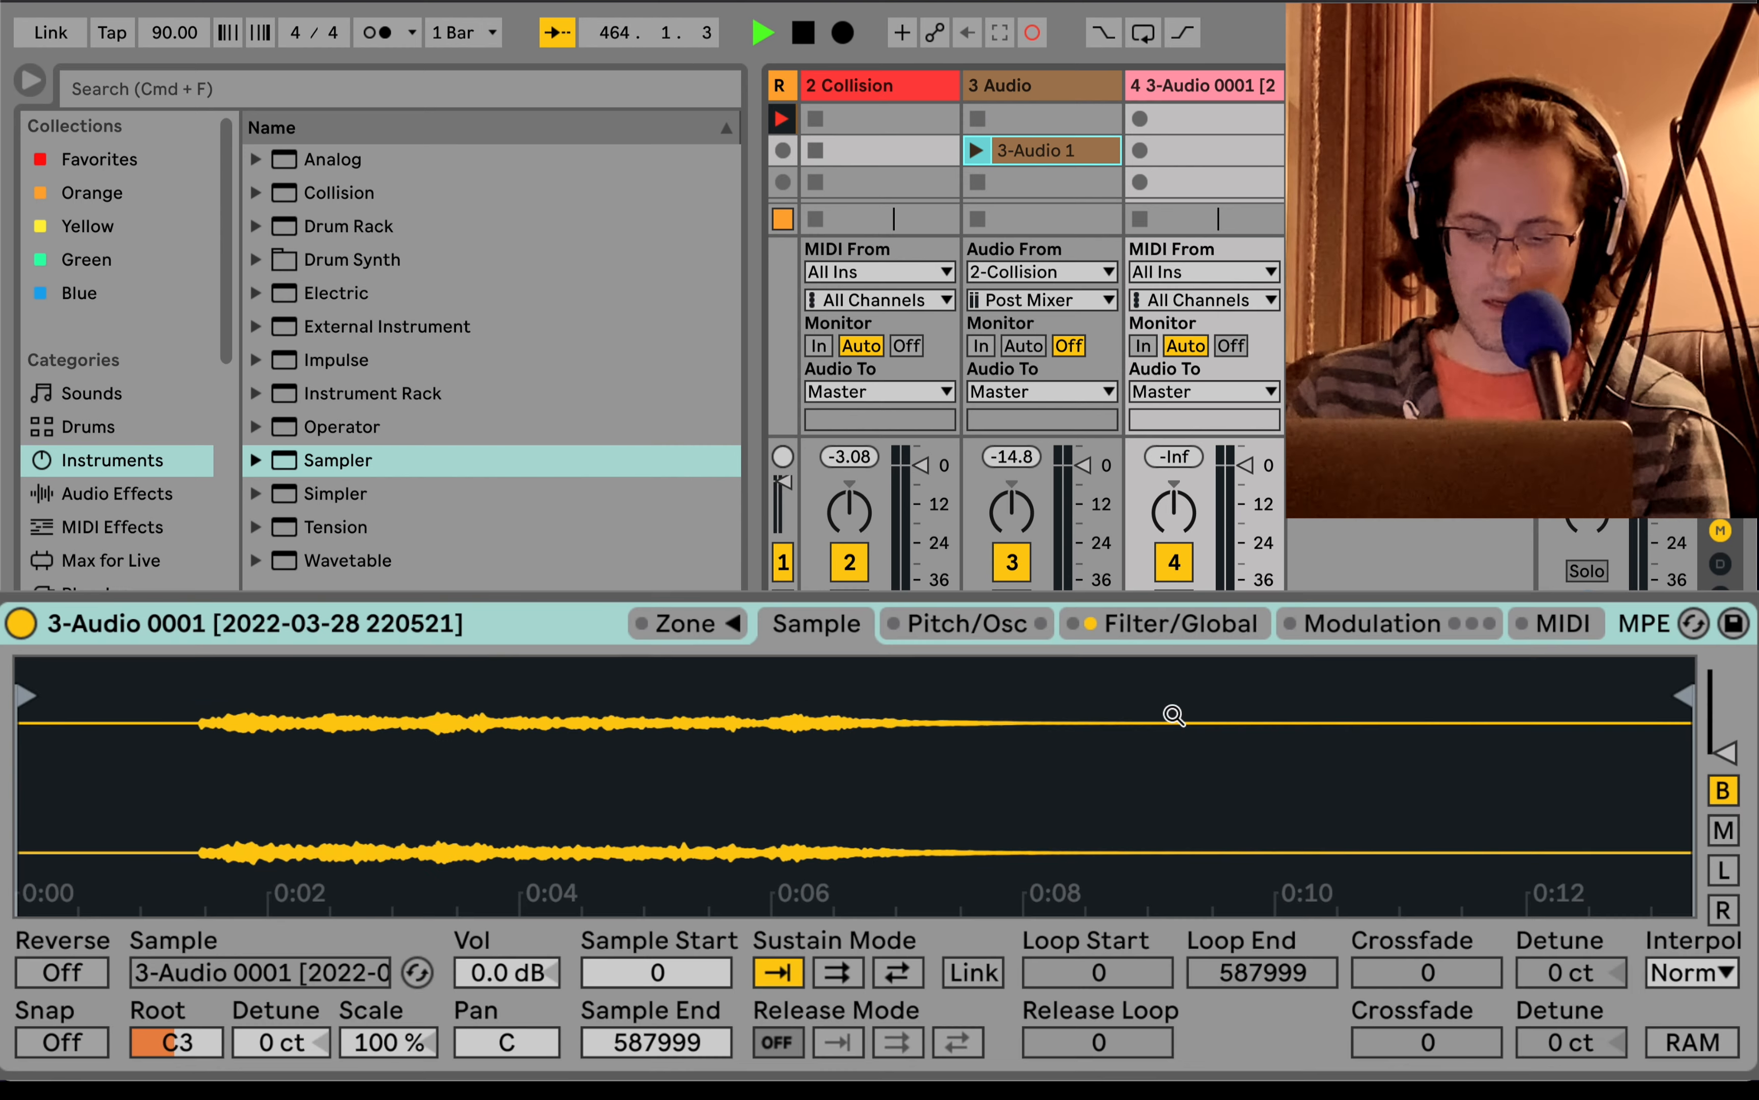
{"action": "left_click_drag", "start_coordinate": [40, 694], "coordinate": [211, 694]}
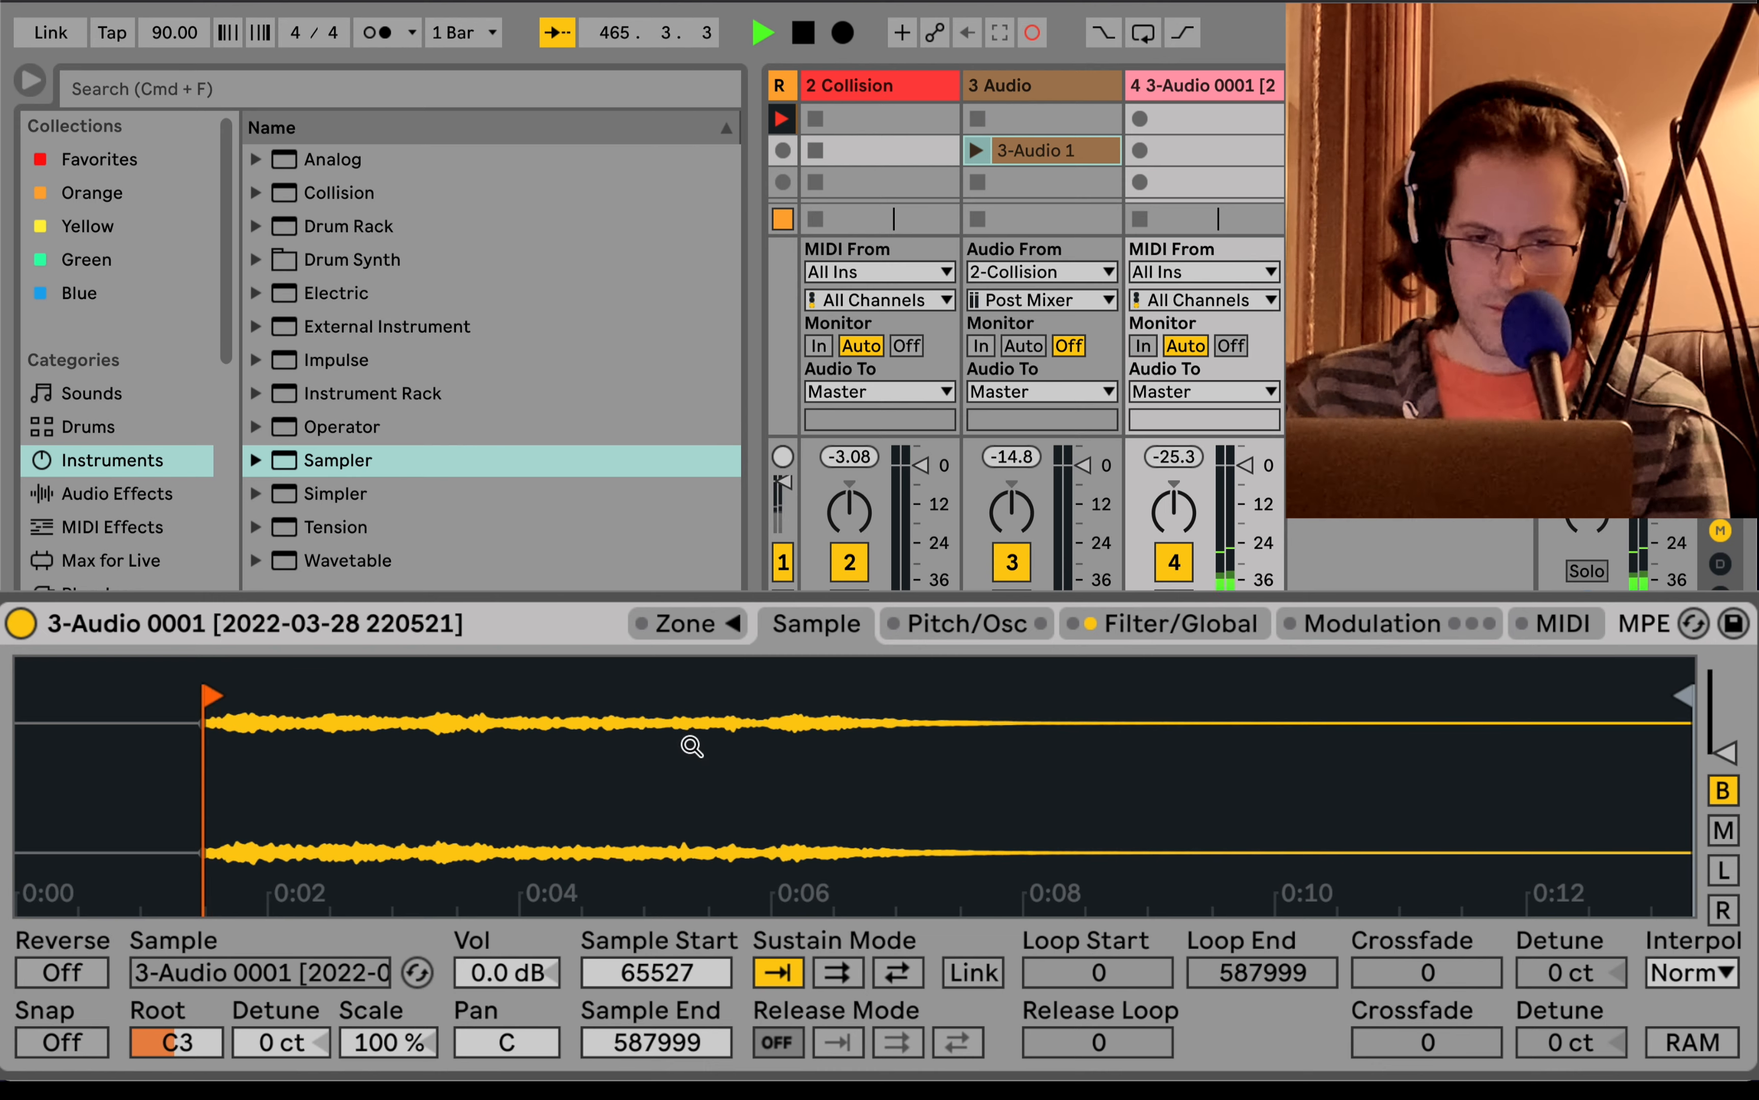
- Shape Sampler's volume envelope with attack 87.2 ms, decay 1.86 s, sustain -4.6 dB and release 10.8 s
{"action": "left_click", "coordinate": [1212, 624]}
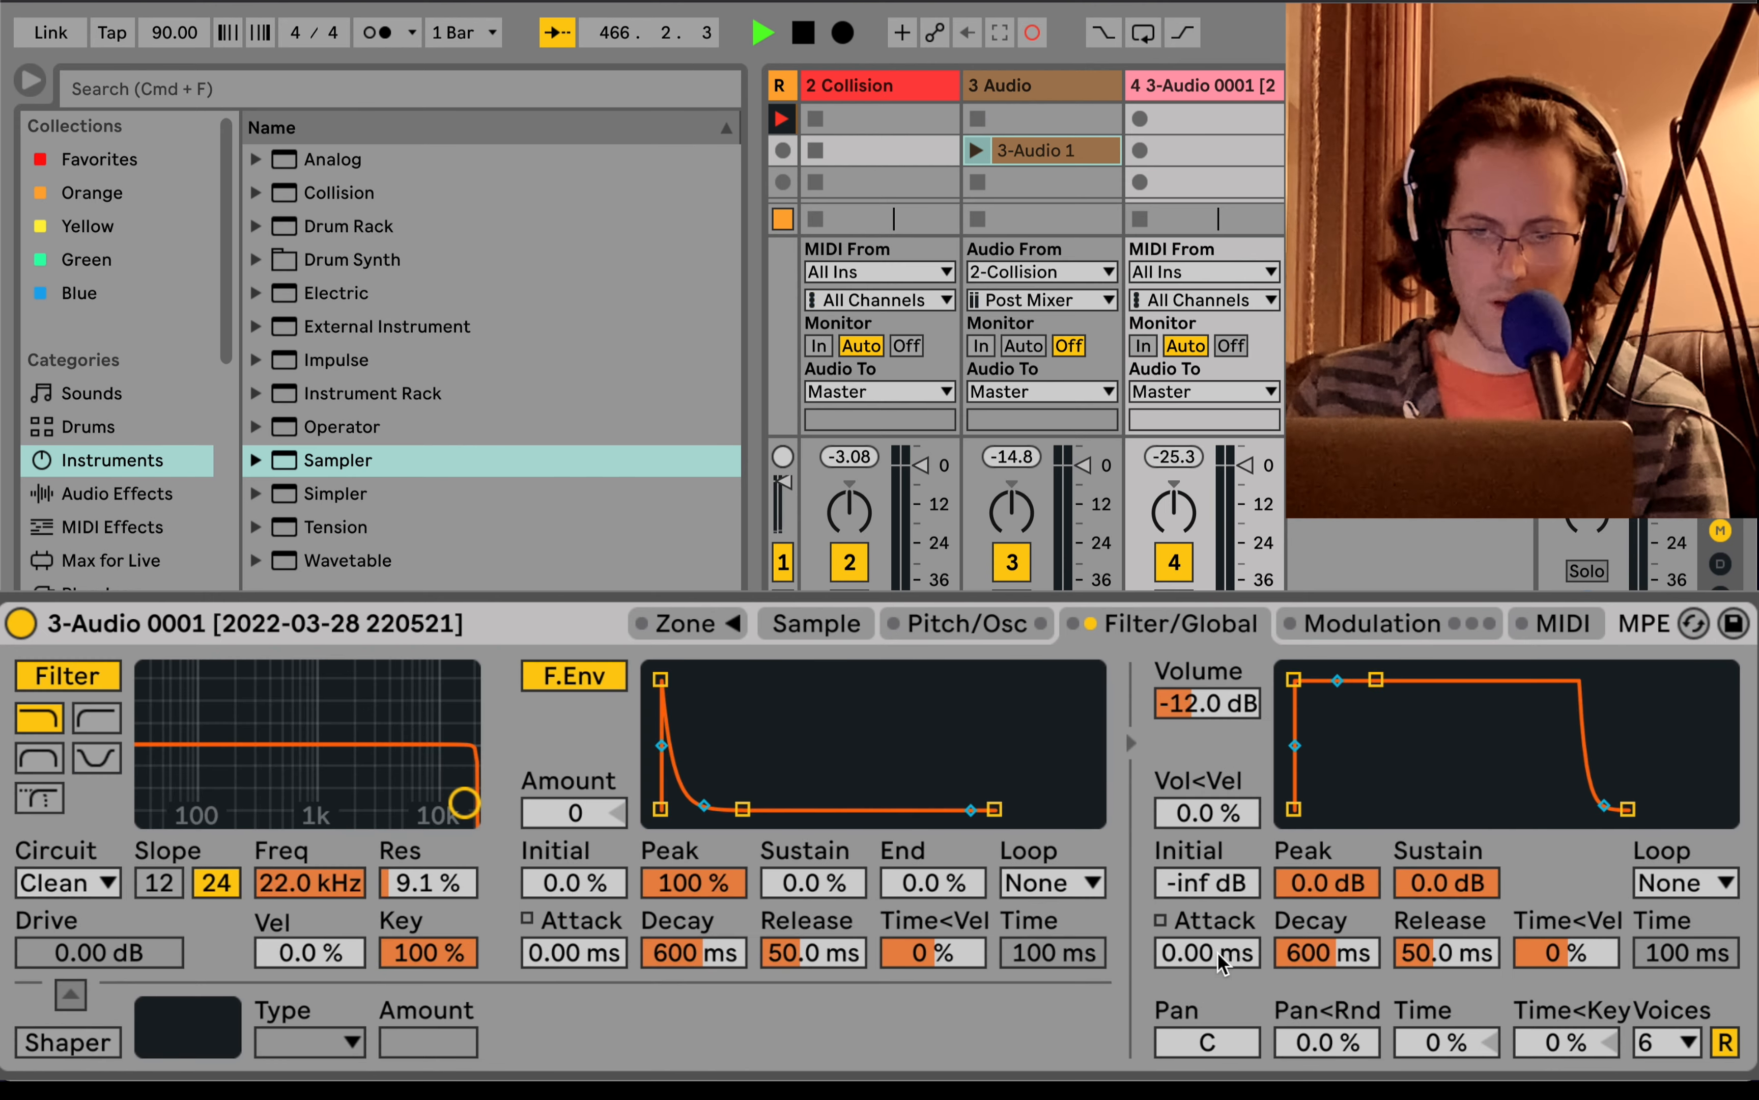
{"action": "left_click_drag", "start_coordinate": [1220, 965], "coordinate": [1222, 938]}
{"action": "left_click_drag", "start_coordinate": [1447, 952], "coordinate": [1468, 697]}
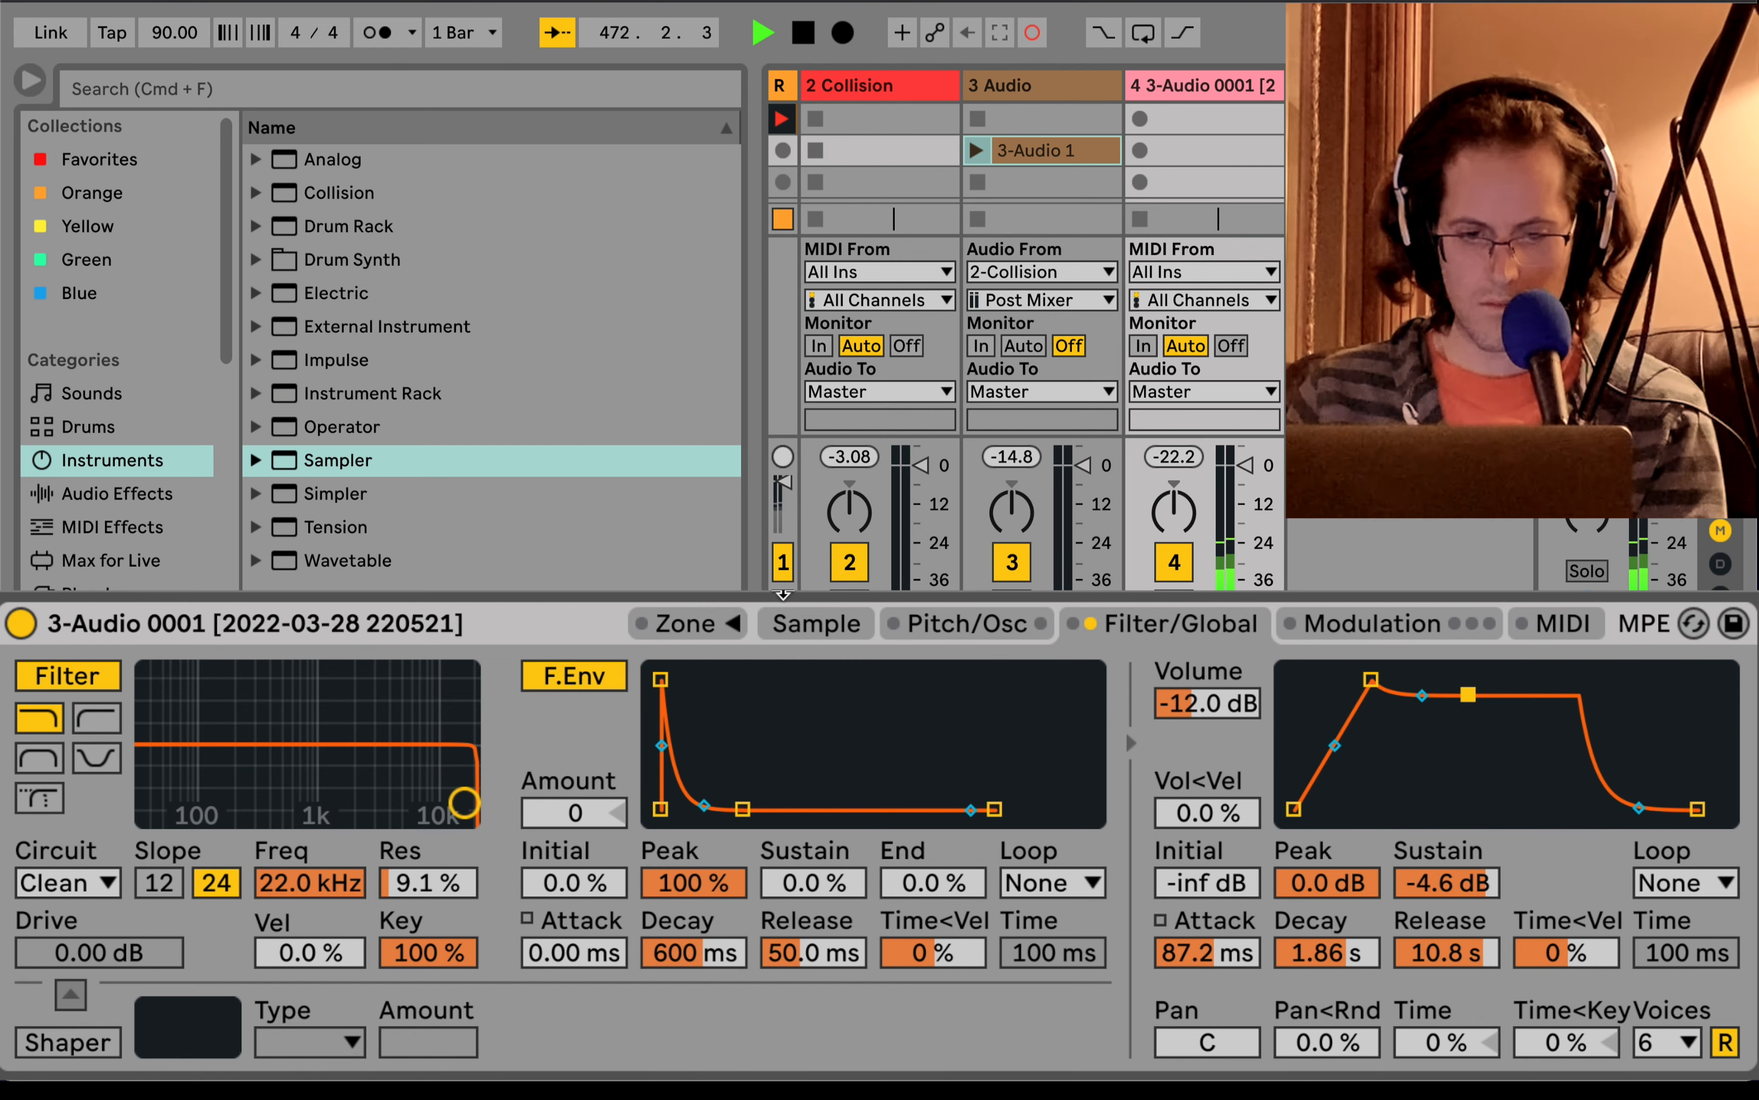
- Switch Sampler's filter from low-pass to notch, with its frequency at 856 Hz and resonance at 48 %
{"action": "left_click_drag", "start_coordinate": [464, 803], "coordinate": [390, 767]}
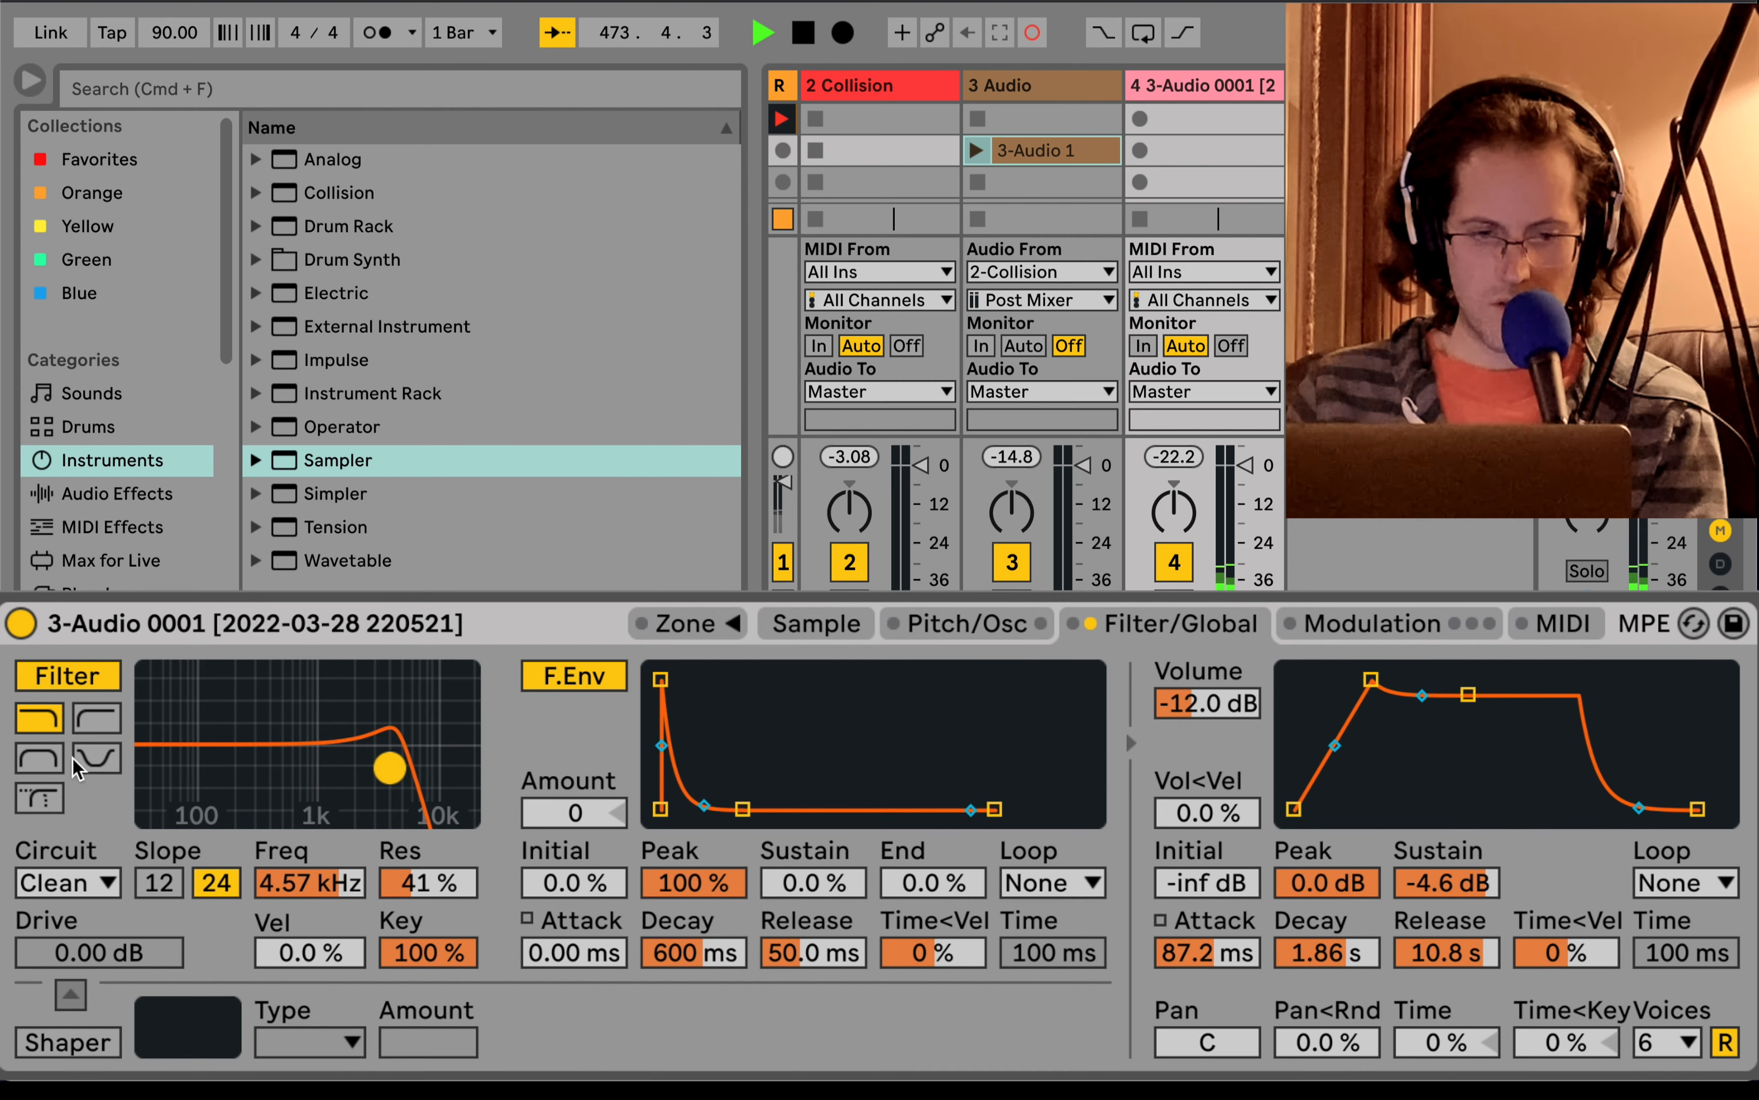
{"action": "left_click", "coordinate": [94, 758]}
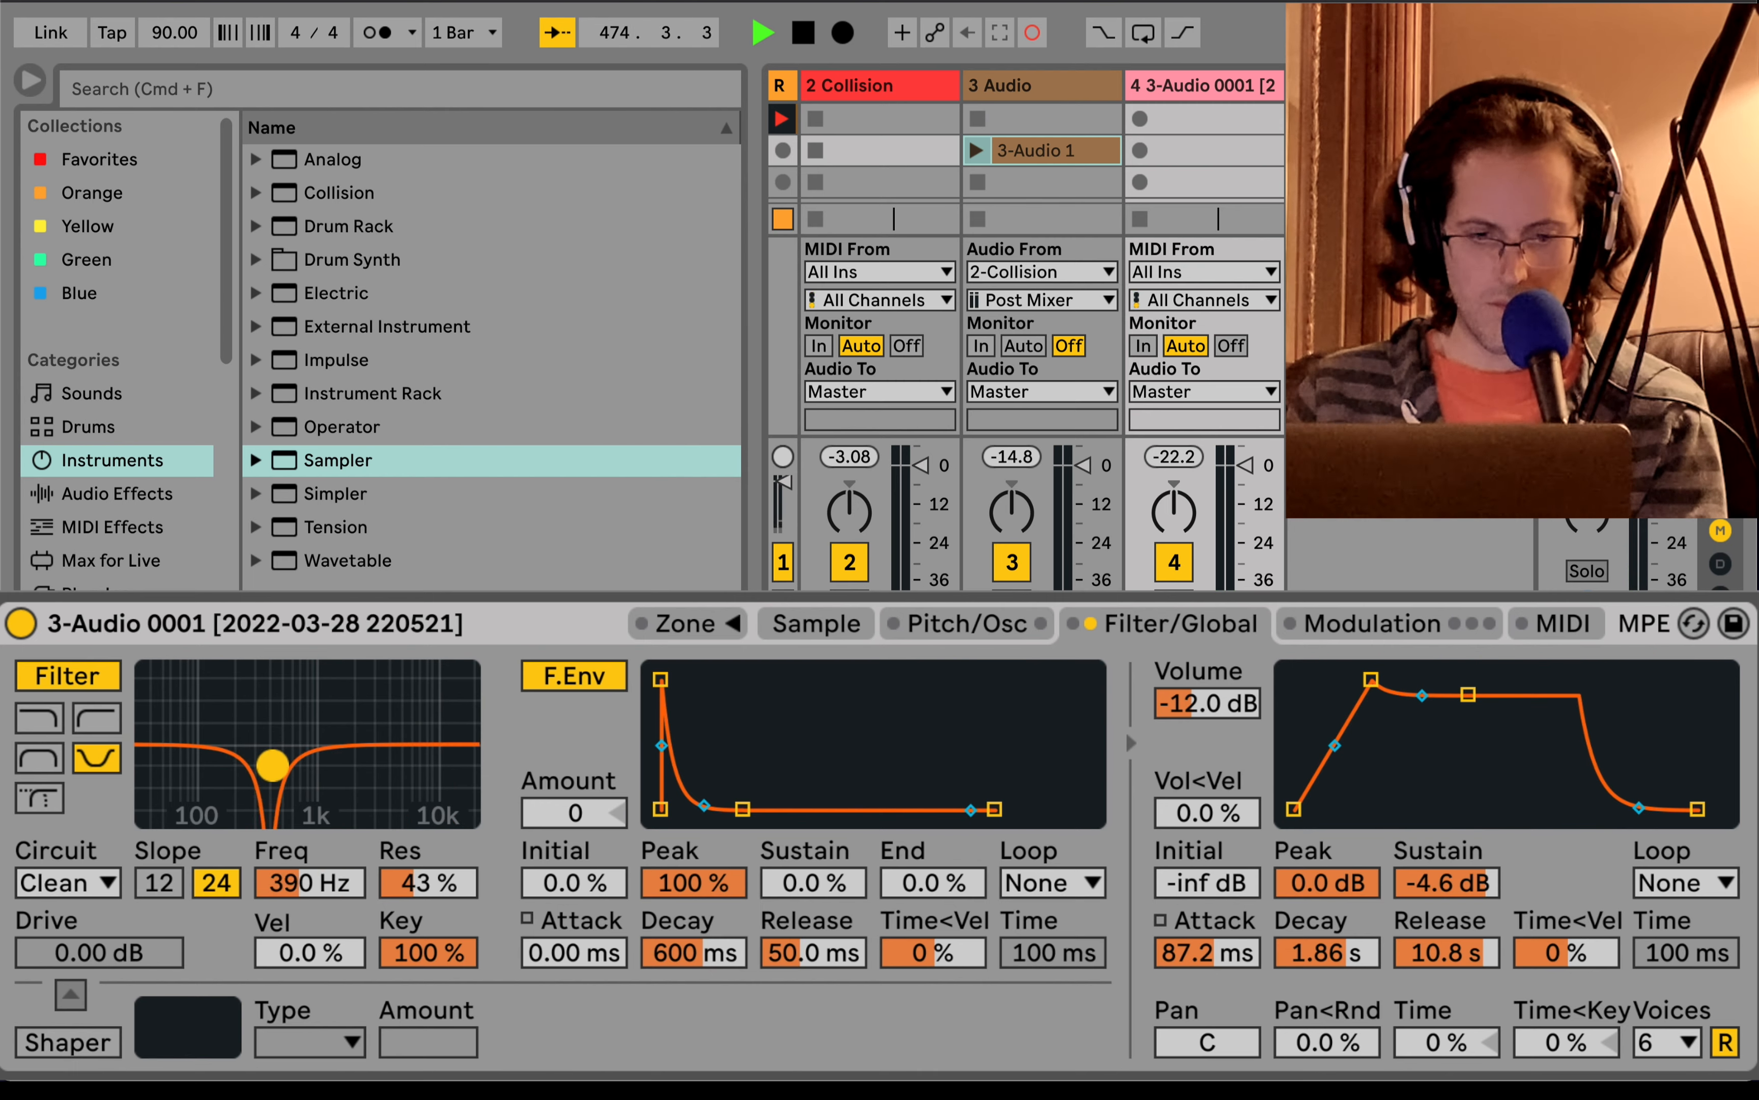
{"action": "mouse_move", "coordinate": [297, 728]}
{"action": "left_mouse_down"}
{"action": "mouse_move", "coordinate": [353, 732]}
{"action": "mouse_move", "coordinate": [311, 786]}
{"action": "mouse_move", "coordinate": [311, 760]}
{"action": "left_mouse_up"}
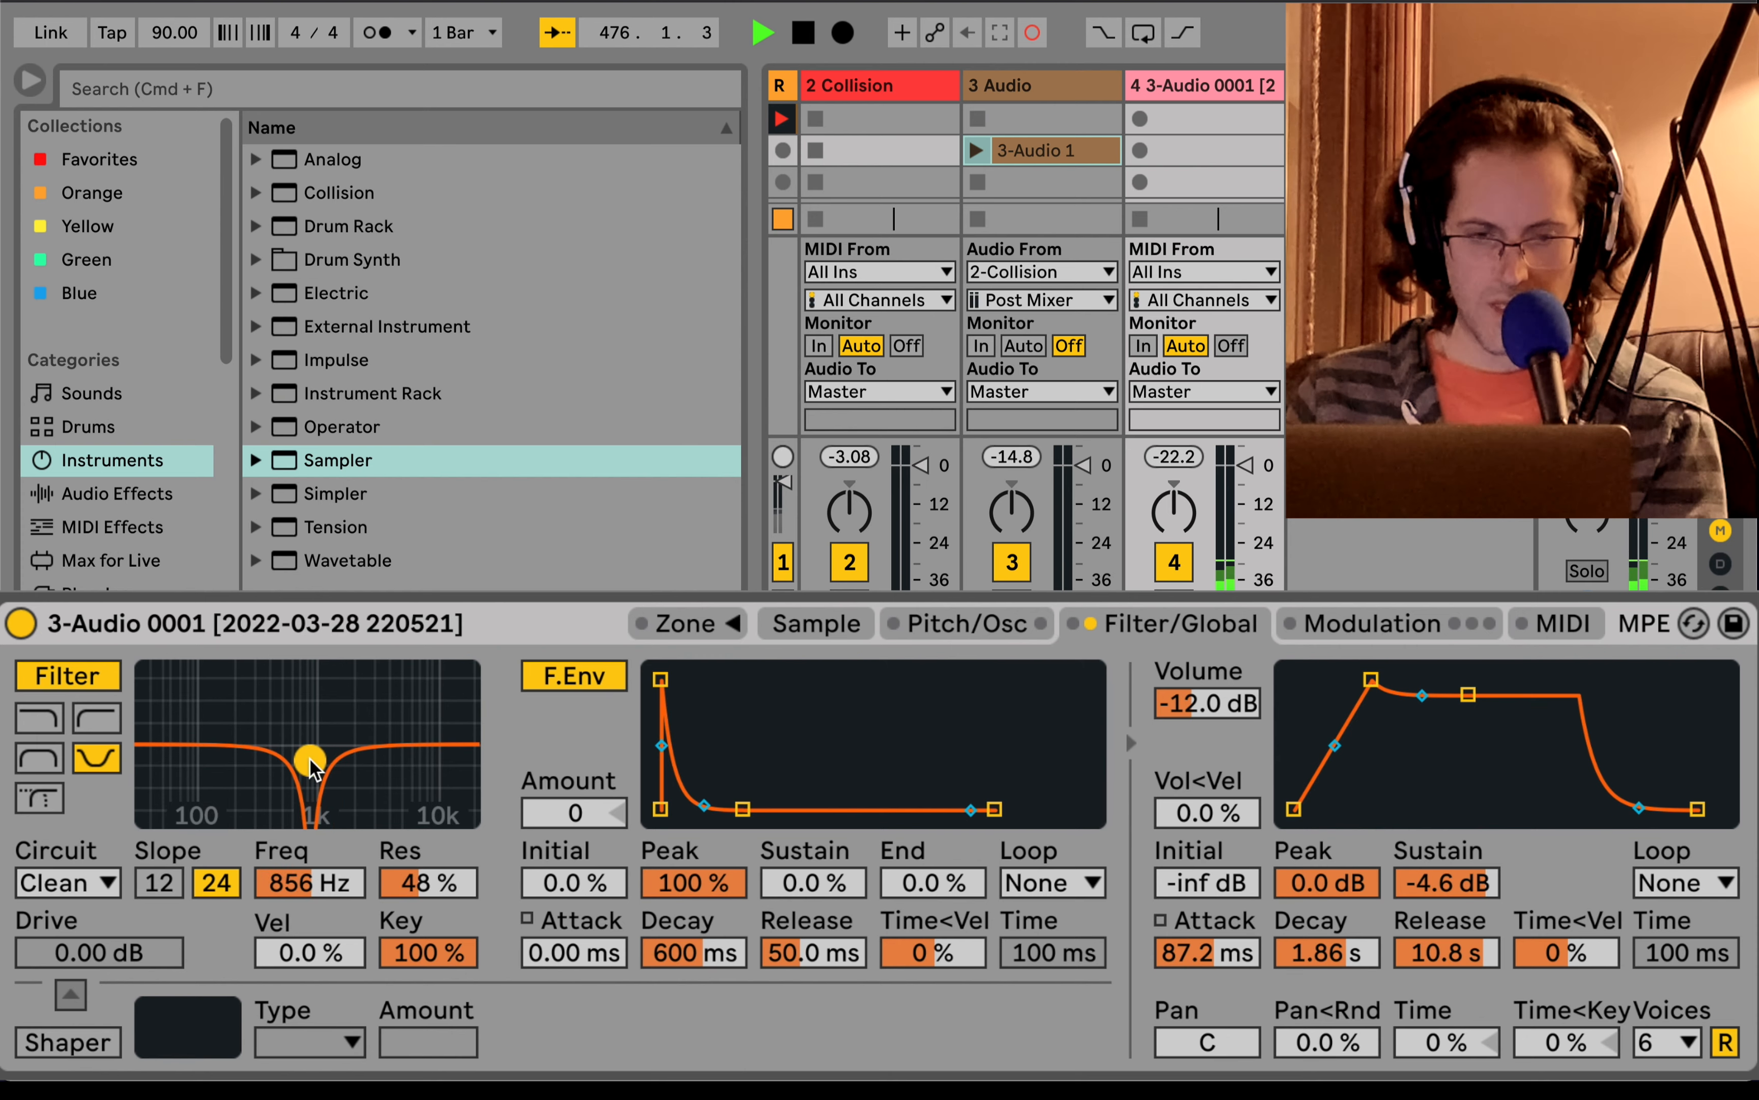
- Add the LFO modulator after Sampler on track 4 and map it to Sampler's filter frequency
{"action": "left_click", "coordinate": [128, 496]}
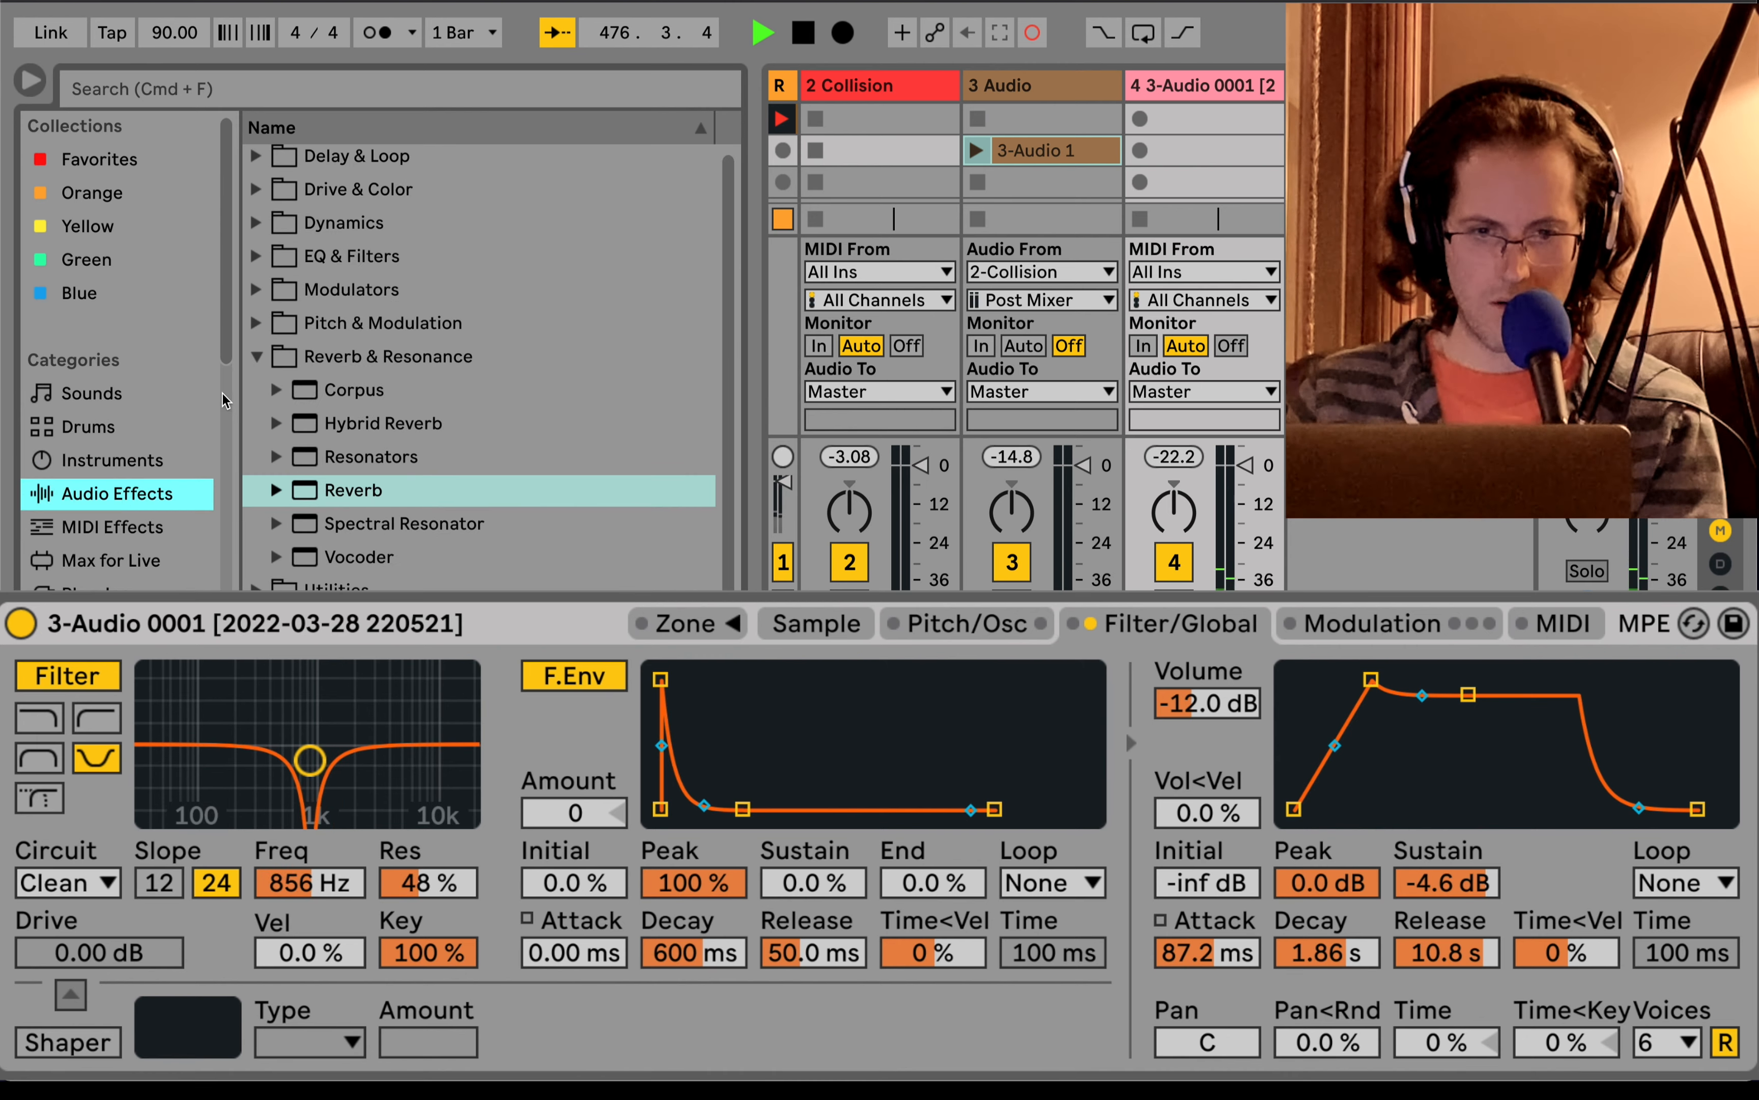
{"action": "left_click", "coordinate": [258, 358]}
{"action": "left_click", "coordinate": [257, 293]}
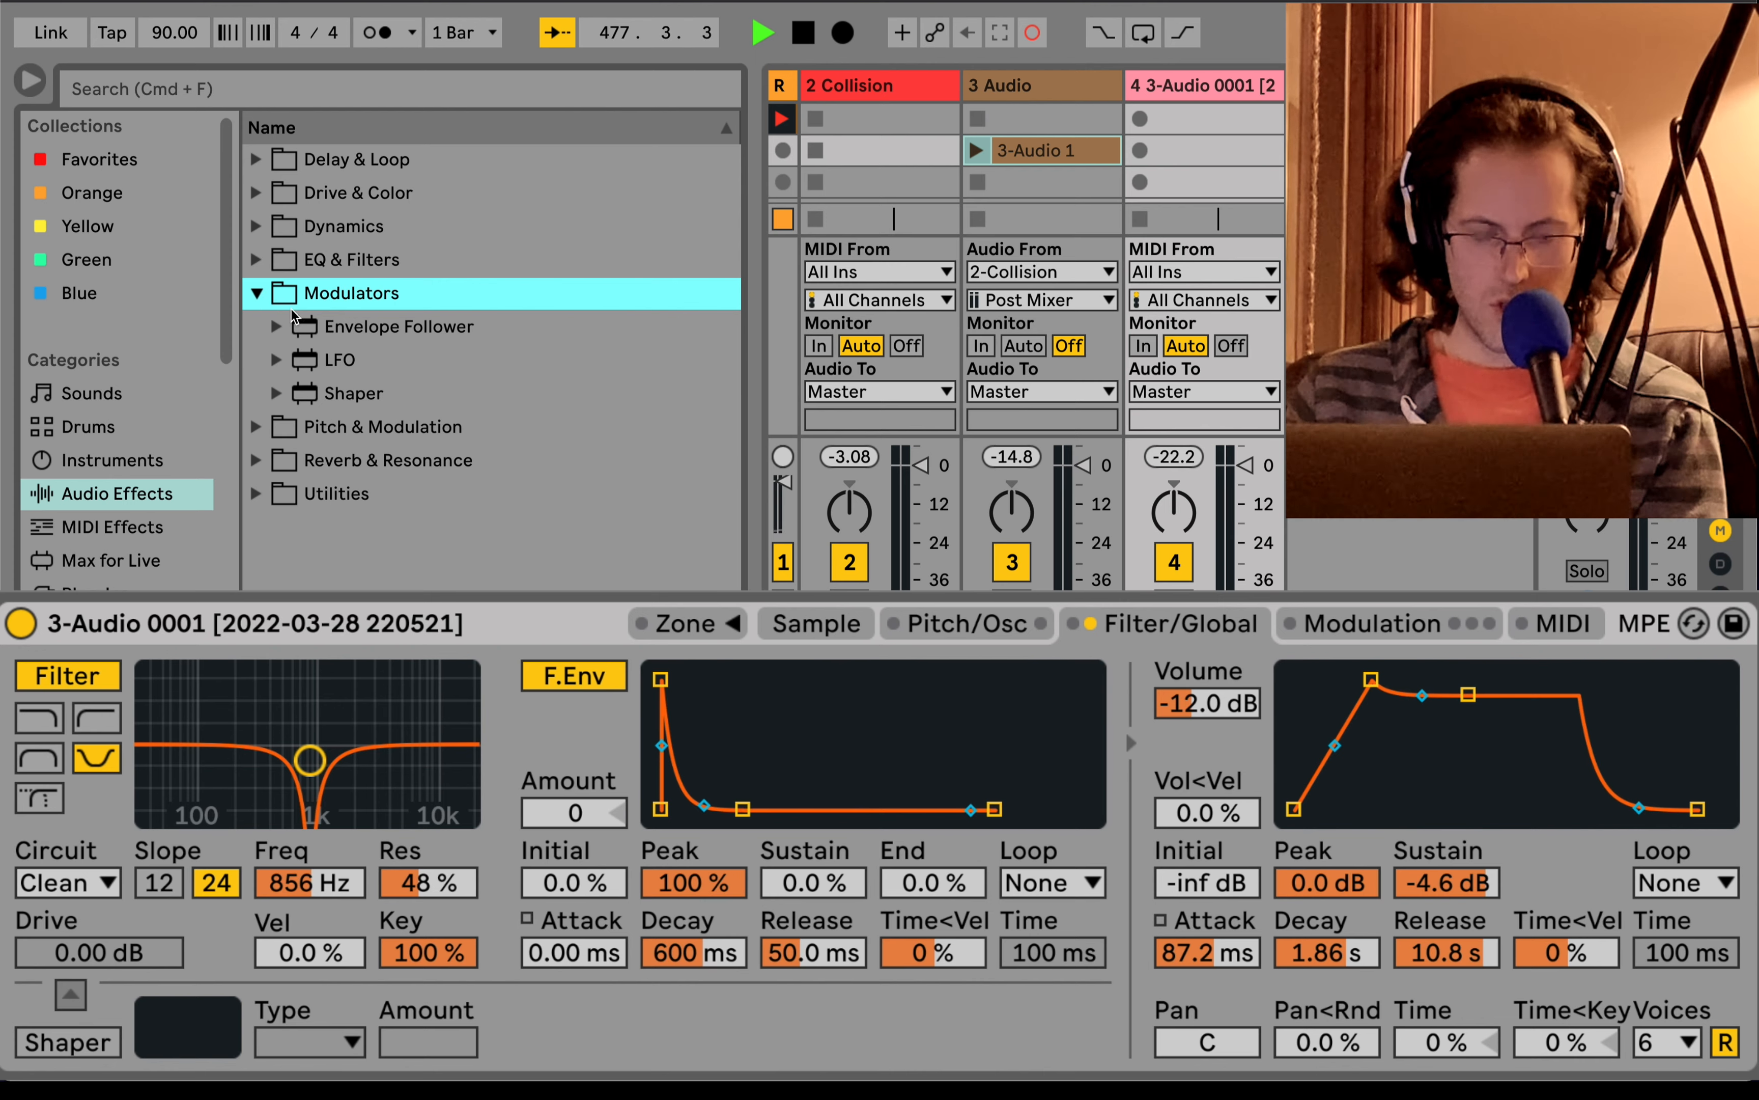
{"action": "left_click", "coordinate": [324, 356]}
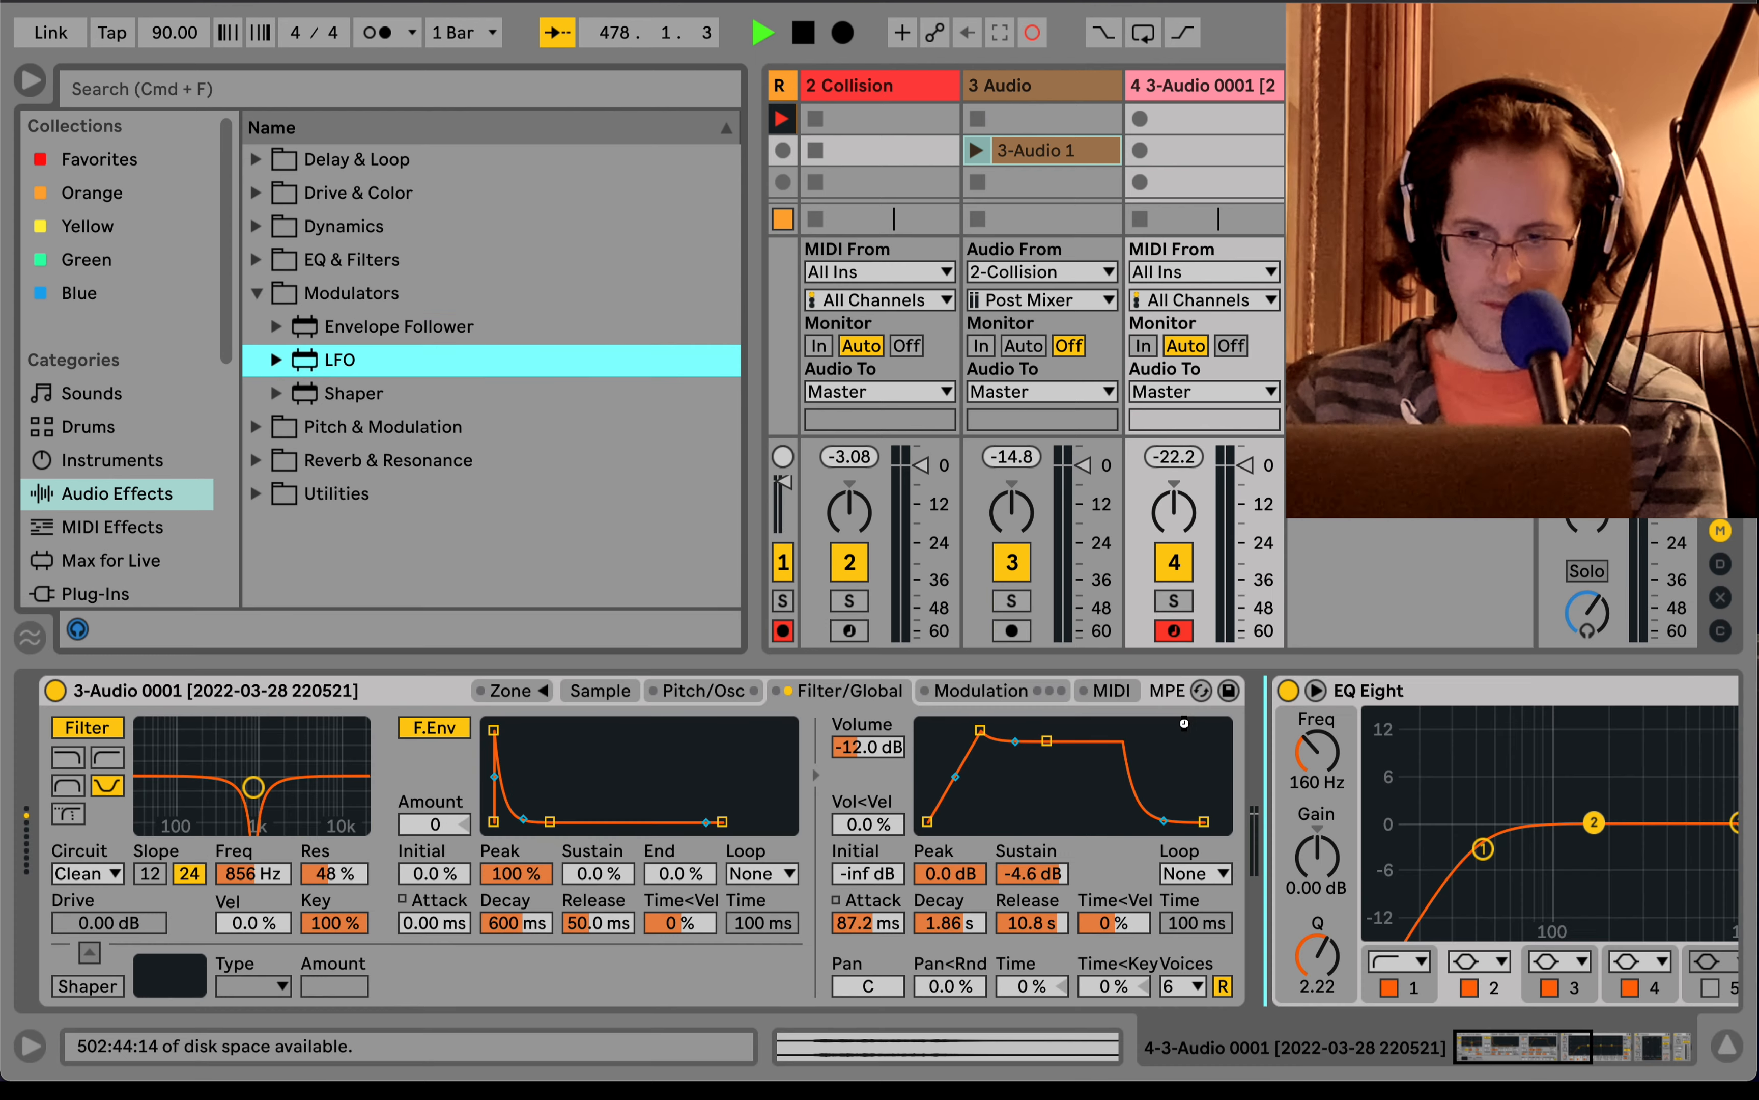
{"action": "left_click", "coordinate": [1314, 724]}
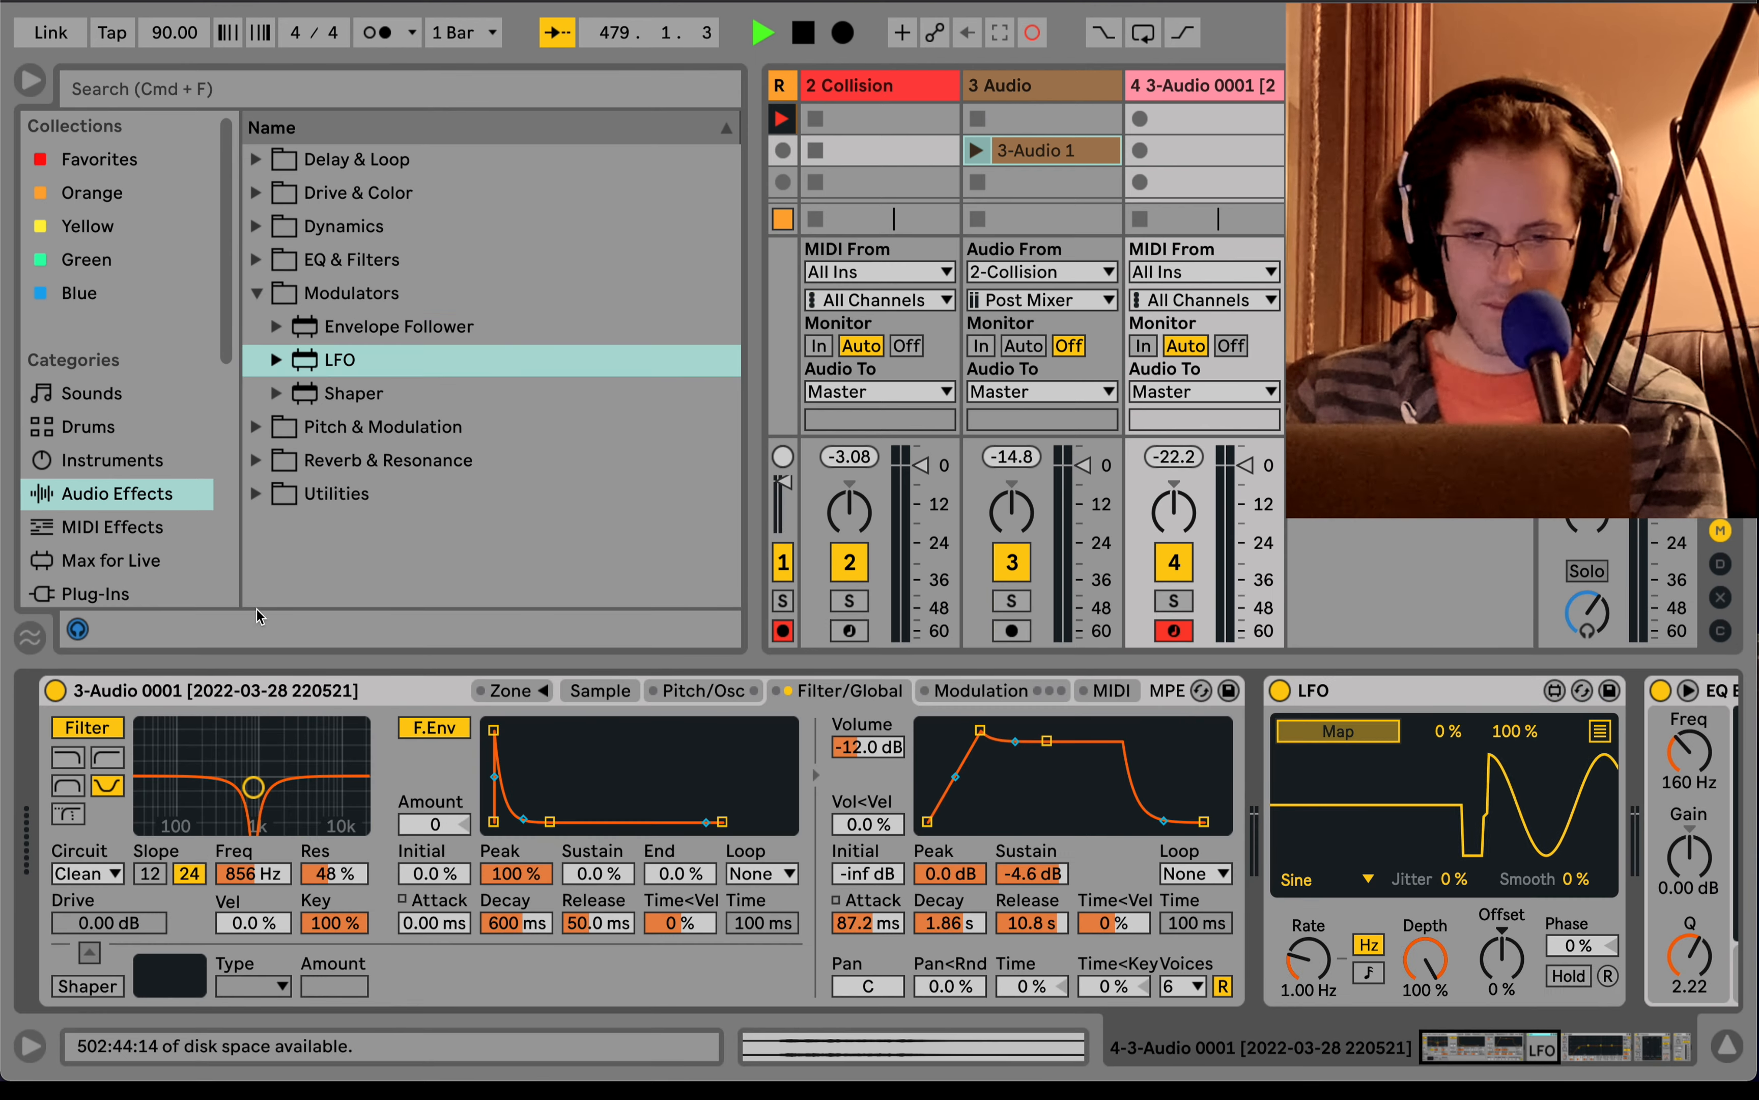
{"action": "left_click", "coordinate": [238, 882]}
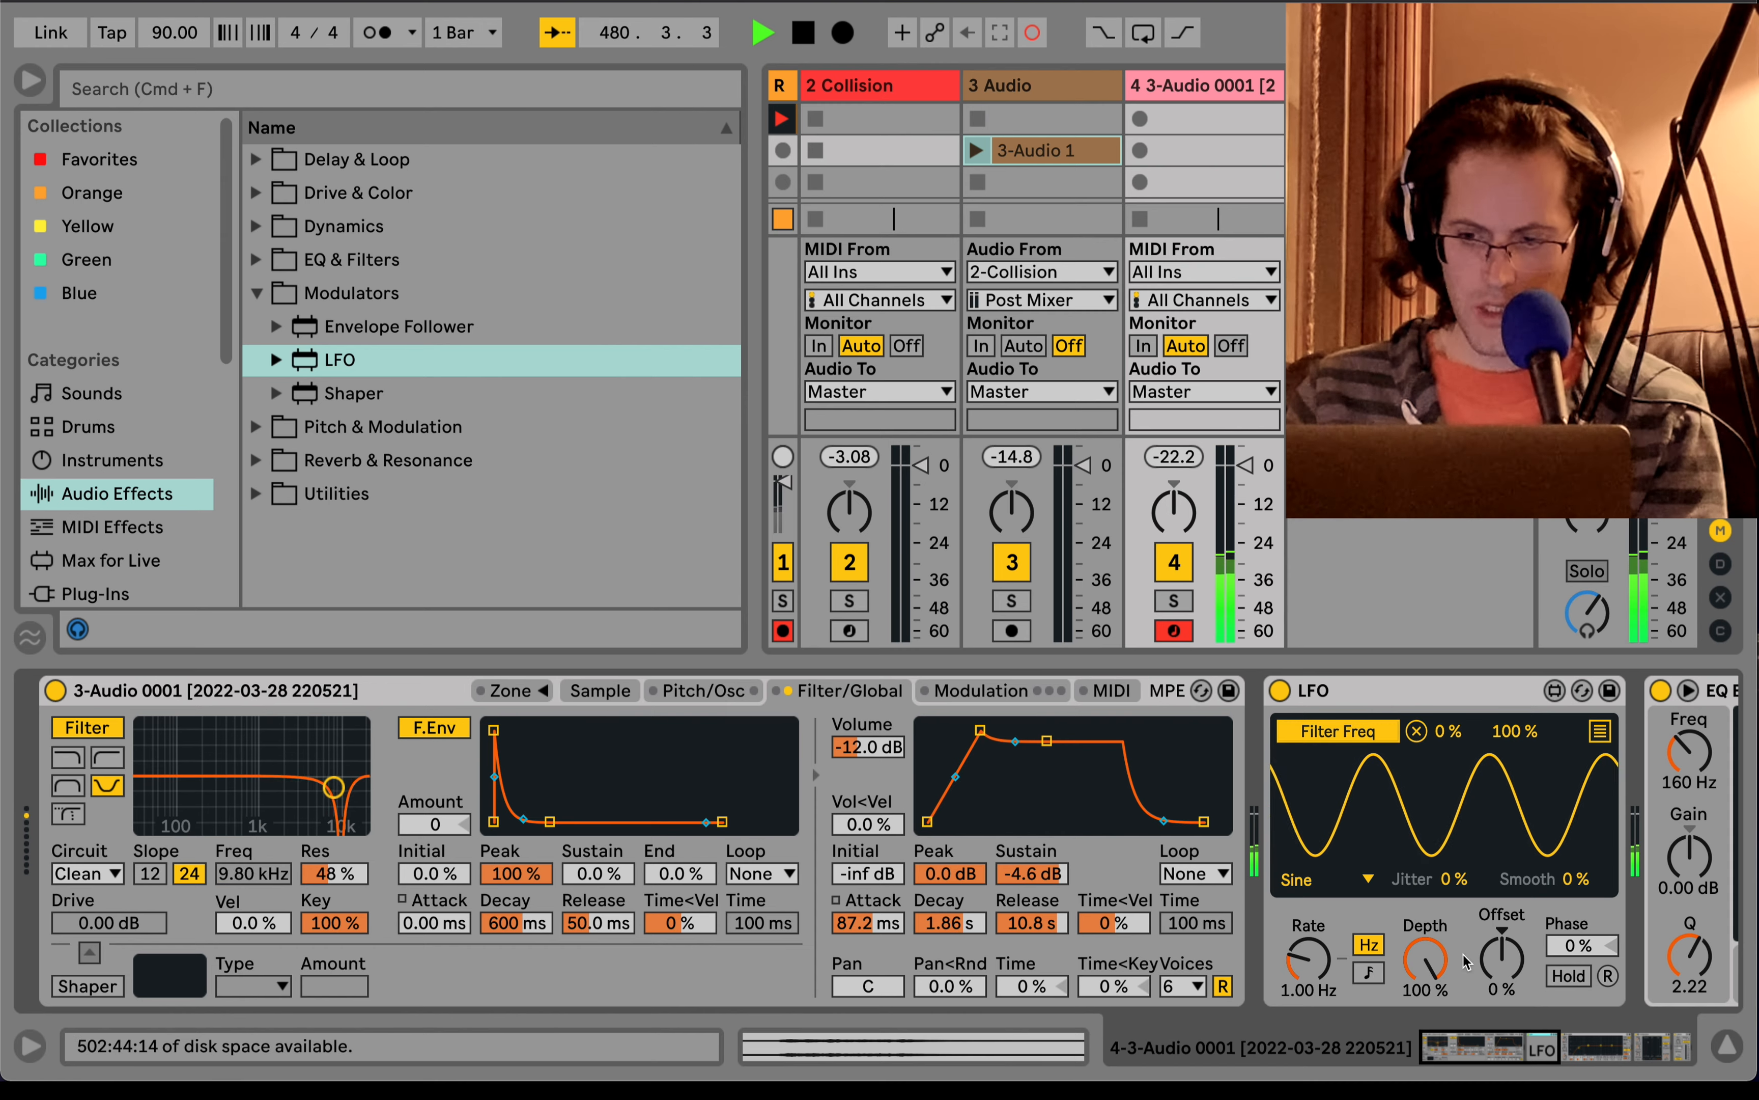
- Slow the LFO to a rate of 0.04 Hz, with depth 25.2 % and jitter 4 %
{"action": "left_click_drag", "start_coordinate": [1427, 962], "coordinate": [1426, 1040]}
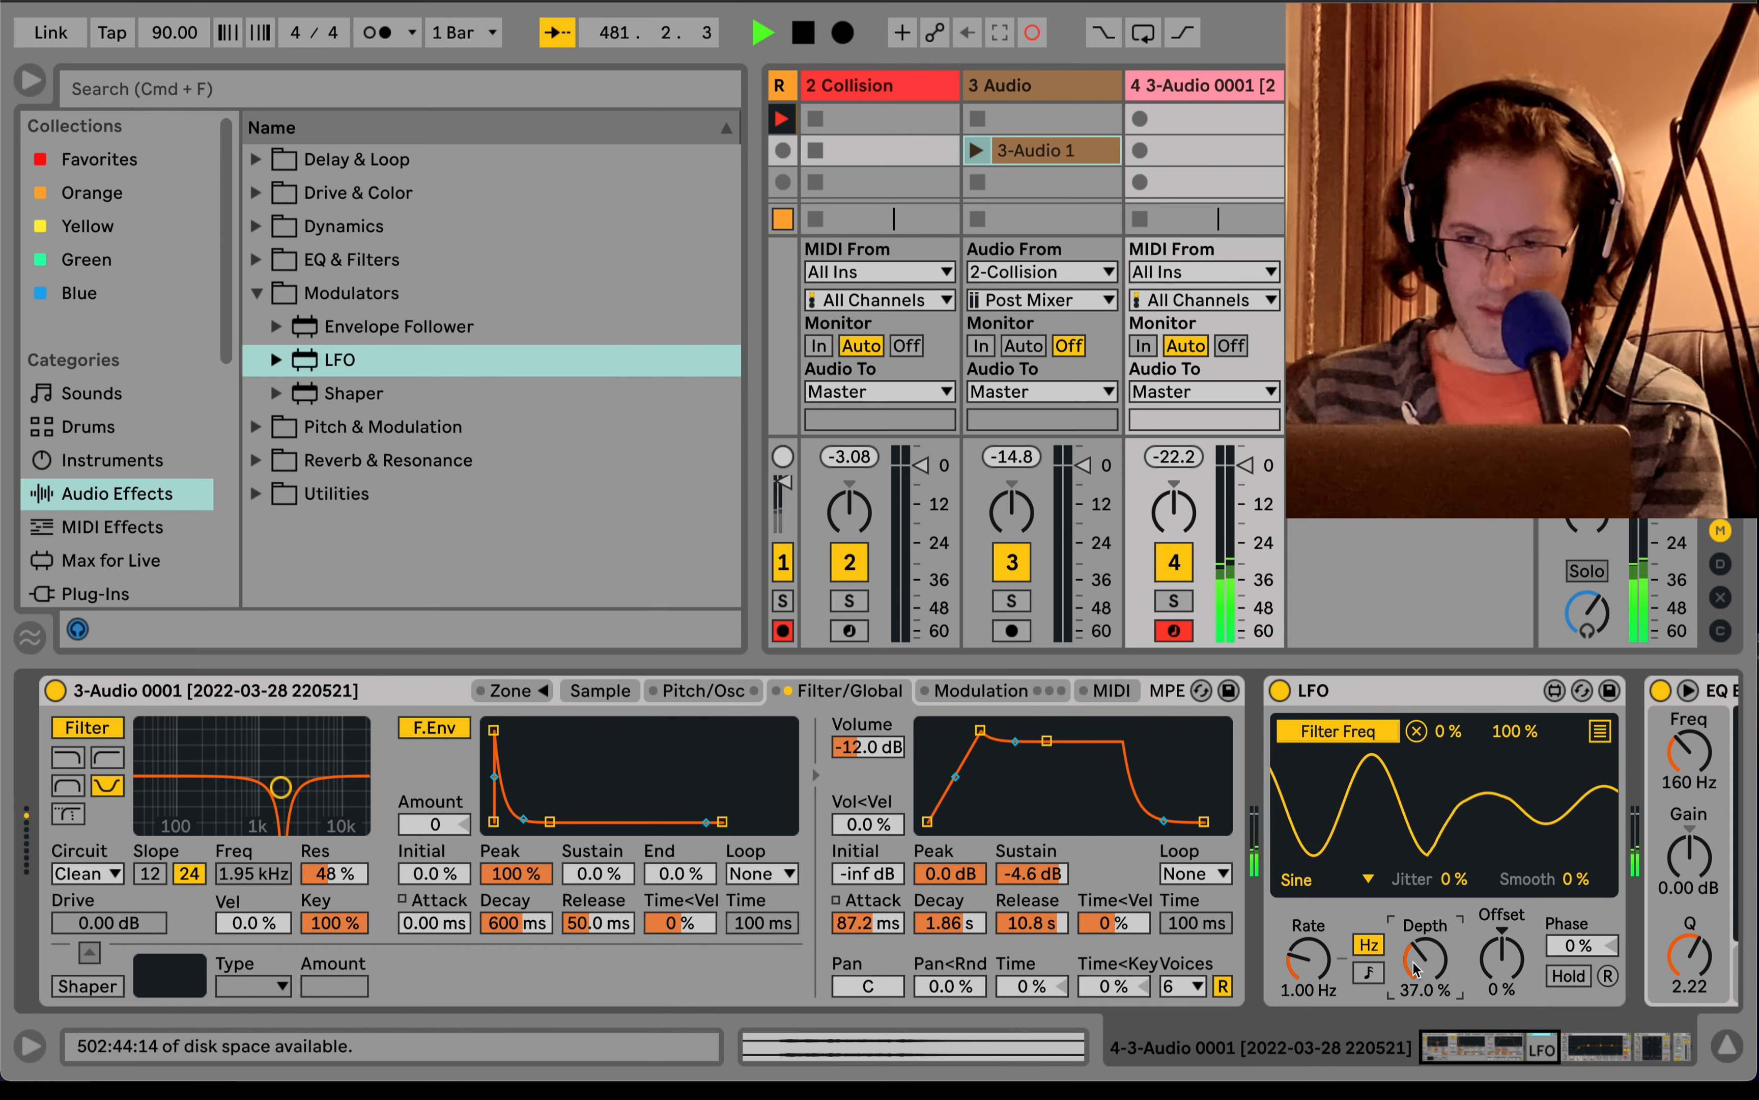
{"action": "left_click", "coordinate": [1317, 966]}
{"action": "left_click_drag", "start_coordinate": [1318, 971], "coordinate": [1318, 1013]}
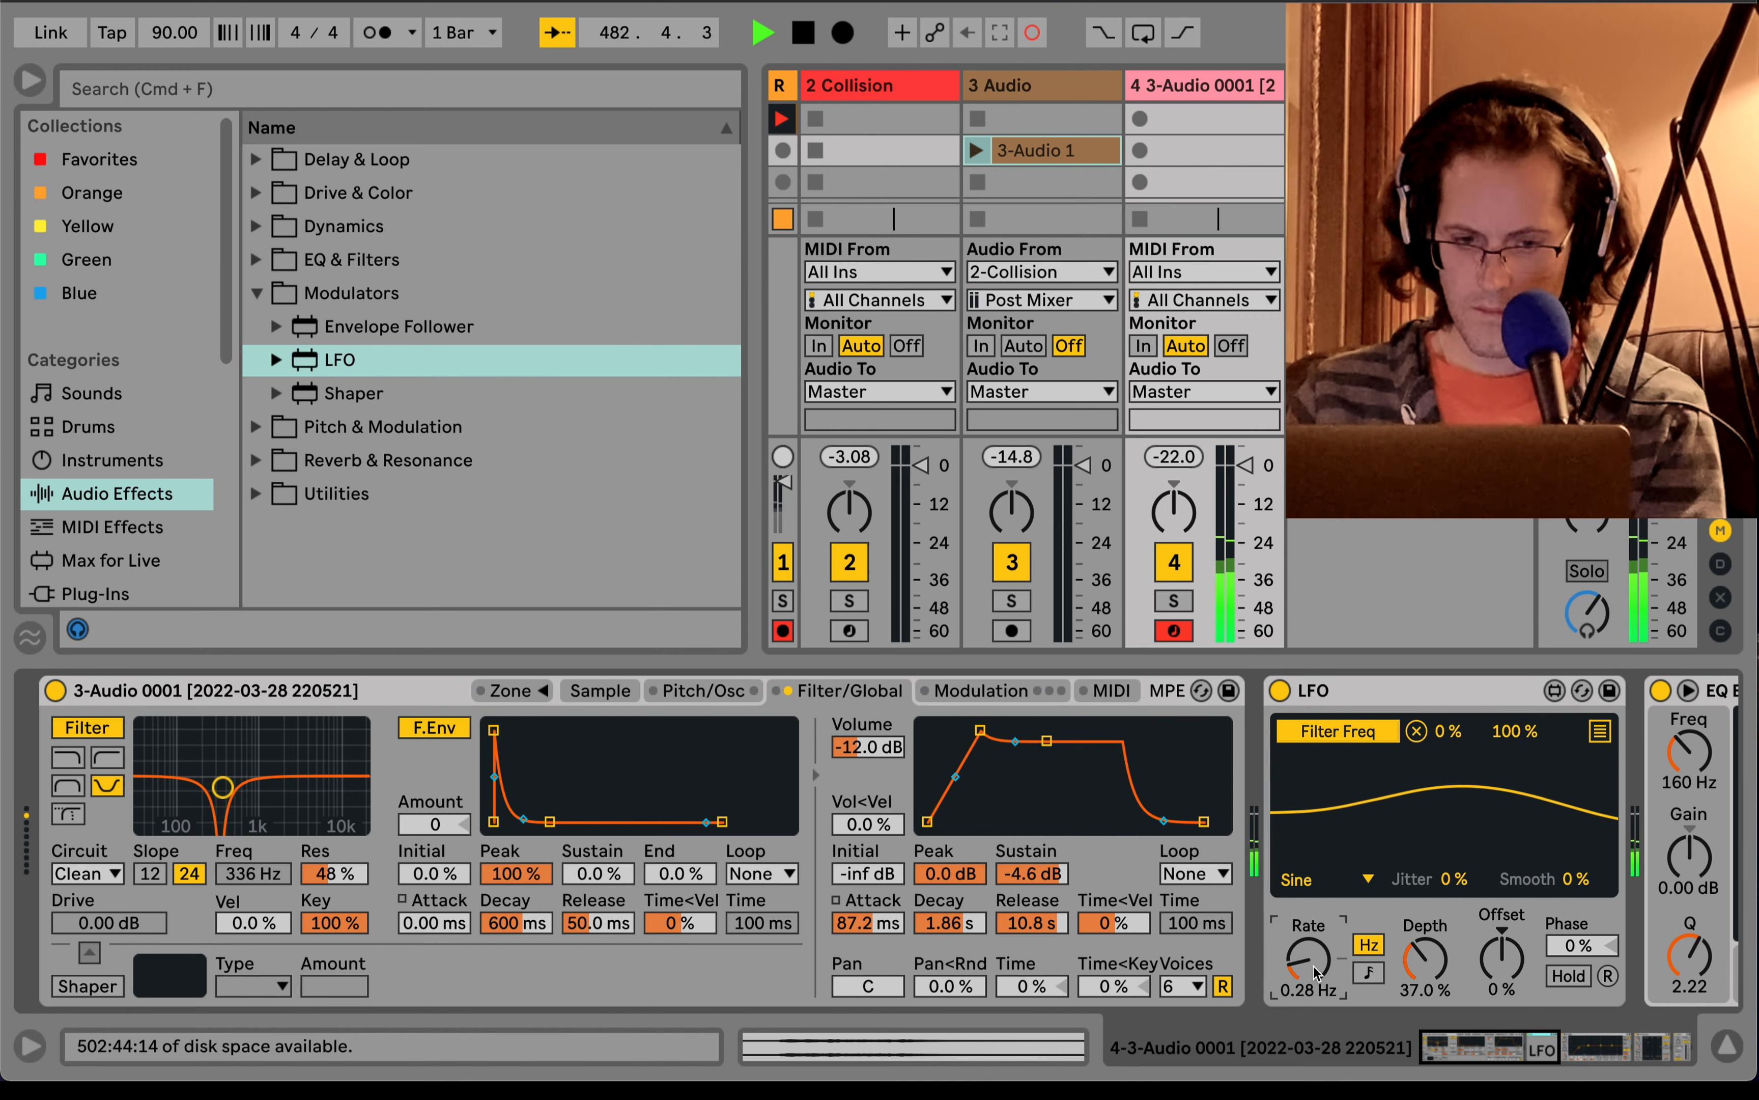
{"action": "left_click_drag", "start_coordinate": [1426, 960], "coordinate": [1427, 969]}
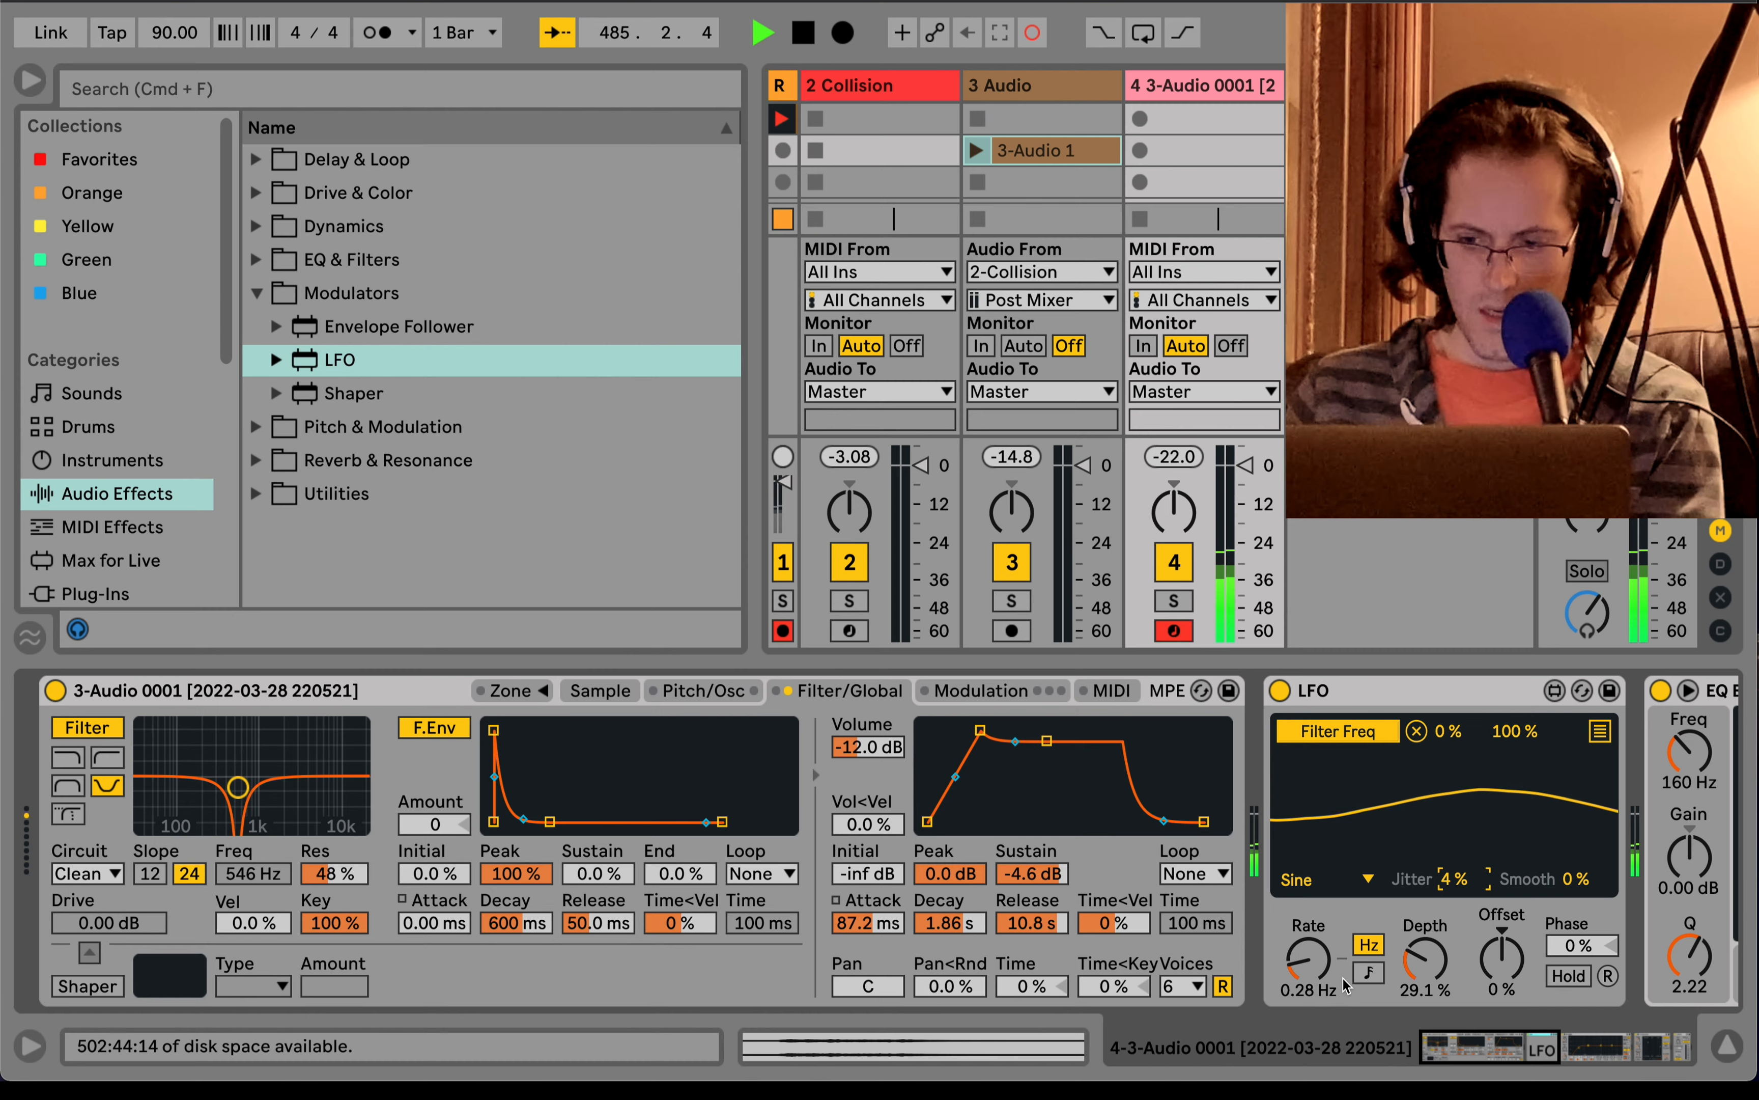
{"action": "left_click_drag", "start_coordinate": [1308, 958], "coordinate": [1309, 978]}
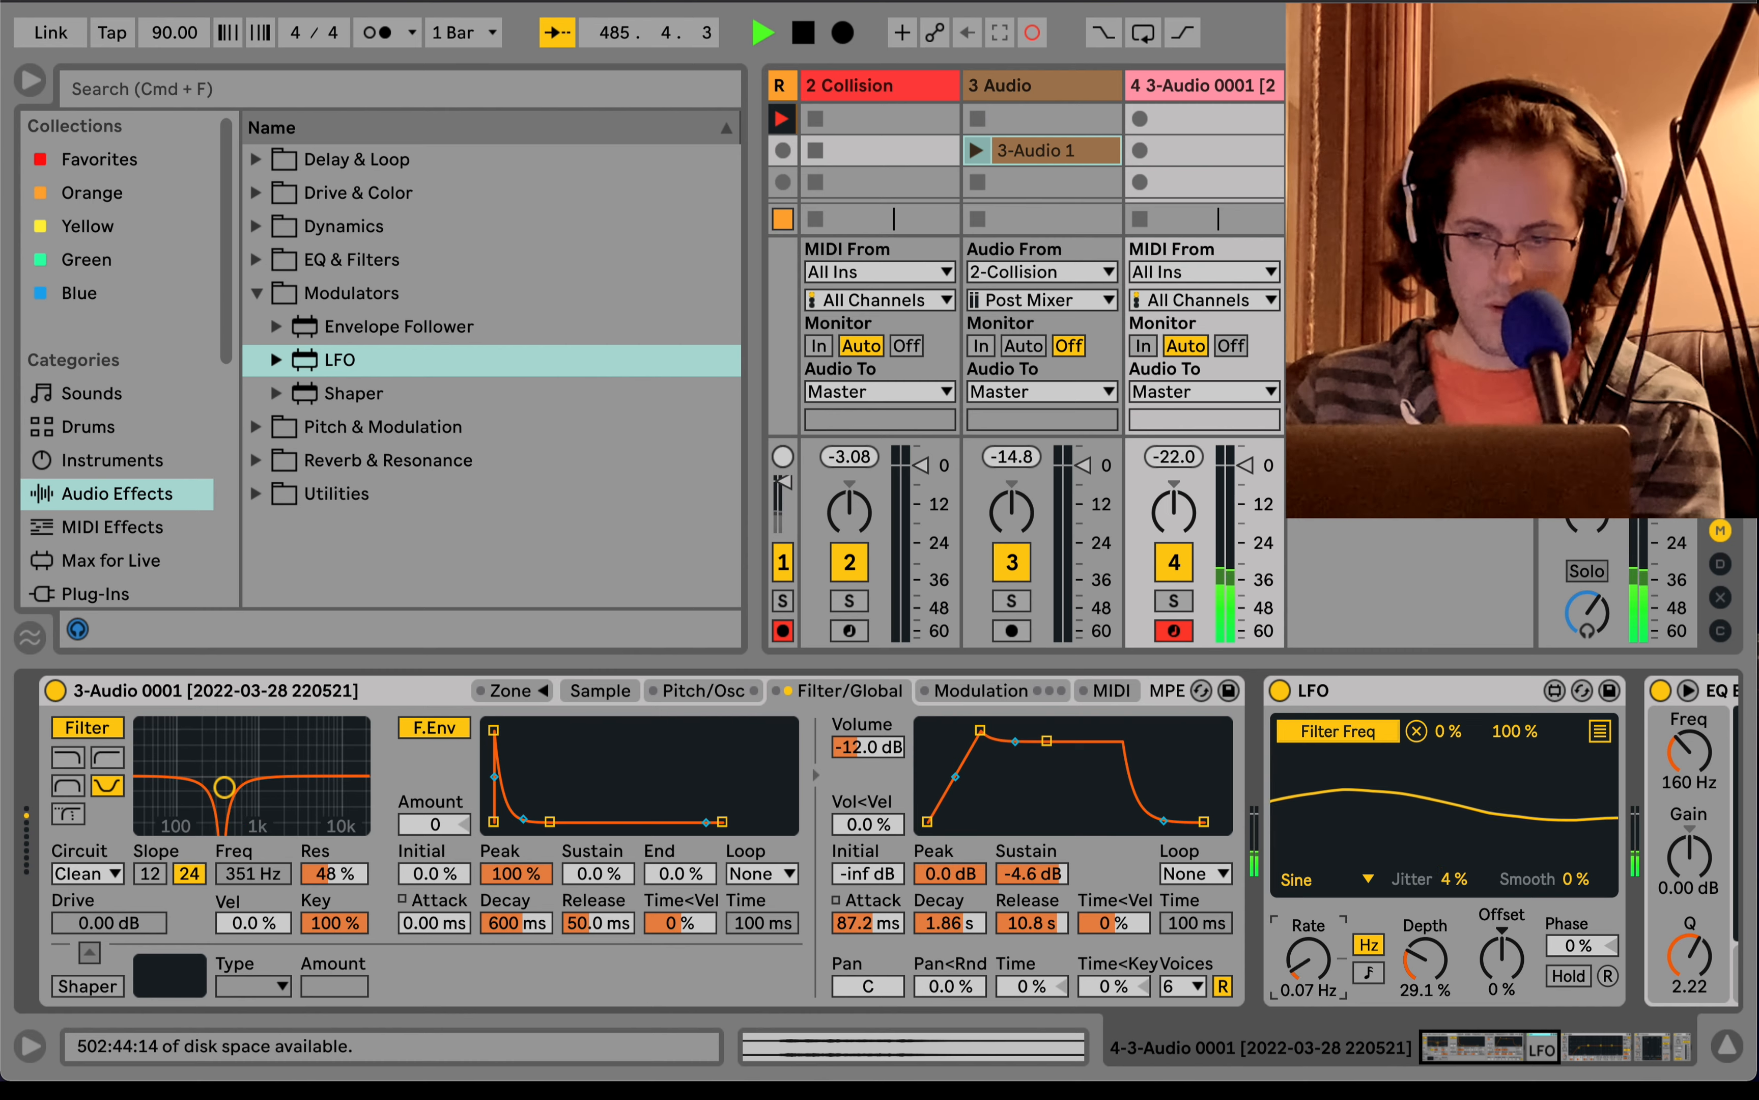
{"action": "left_click_drag", "start_coordinate": [1426, 968], "coordinate": [1426, 974]}
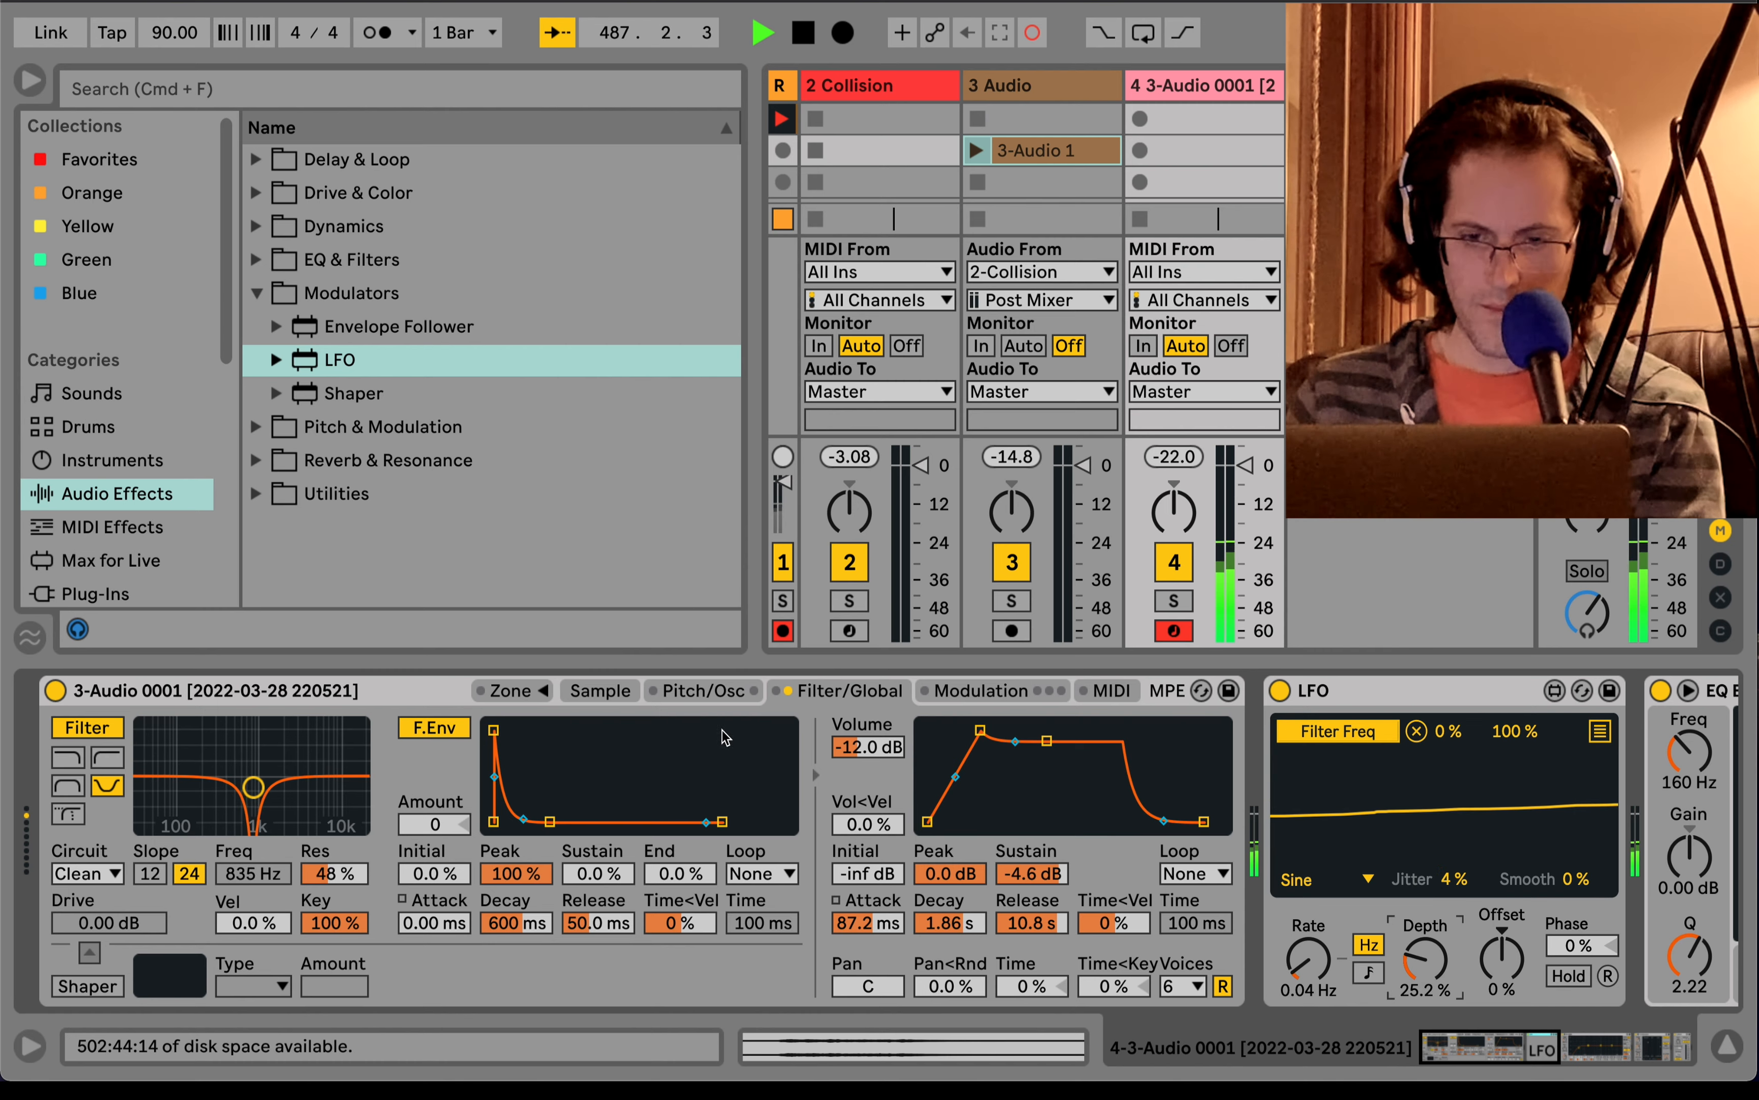
- Move Sampler's sample end forward to 250752, where the recording starts to fade
{"action": "left_click", "coordinate": [600, 690]}
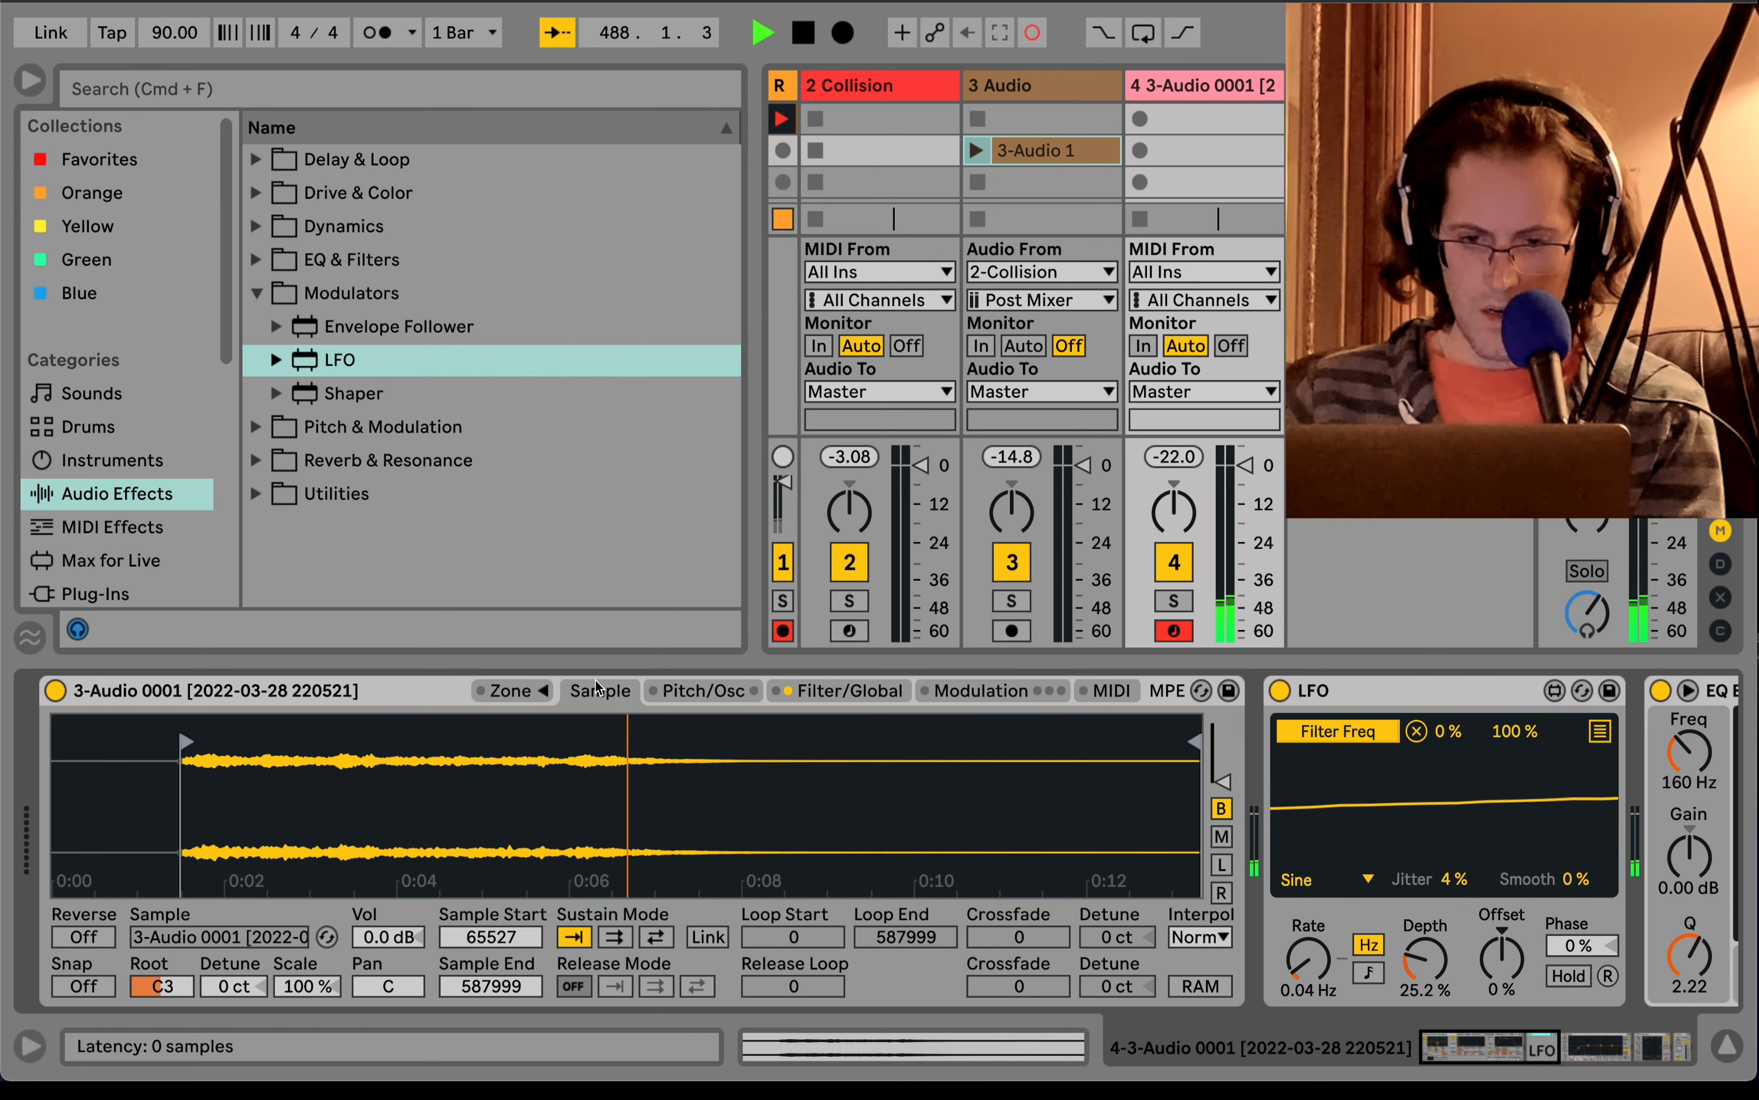
{"action": "left_click_drag", "start_coordinate": [1194, 741], "coordinate": [544, 761]}
{"action": "left_click_drag", "start_coordinate": [527, 876], "coordinate": [522, 888]}
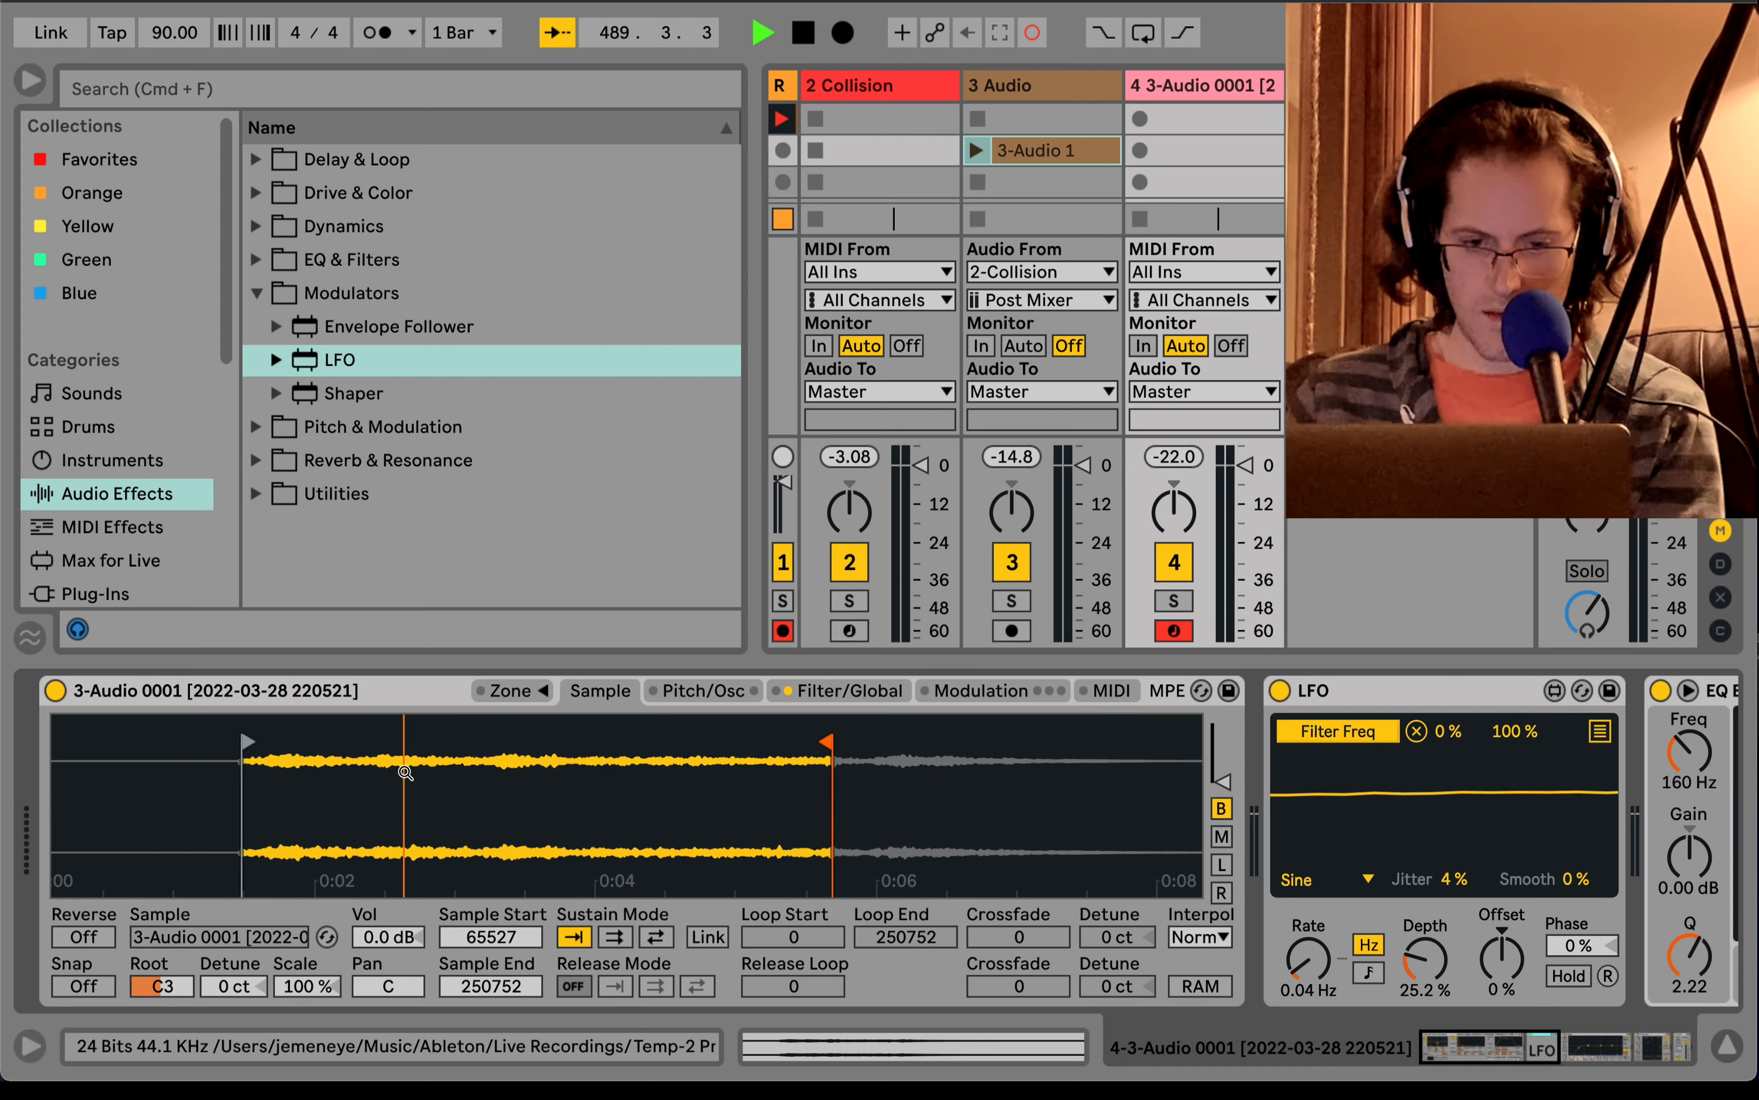
- Enable Sampler's forward sustain loop from 106664 to 198760 with a crossfade of 28408
{"action": "left_click", "coordinate": [615, 937]}
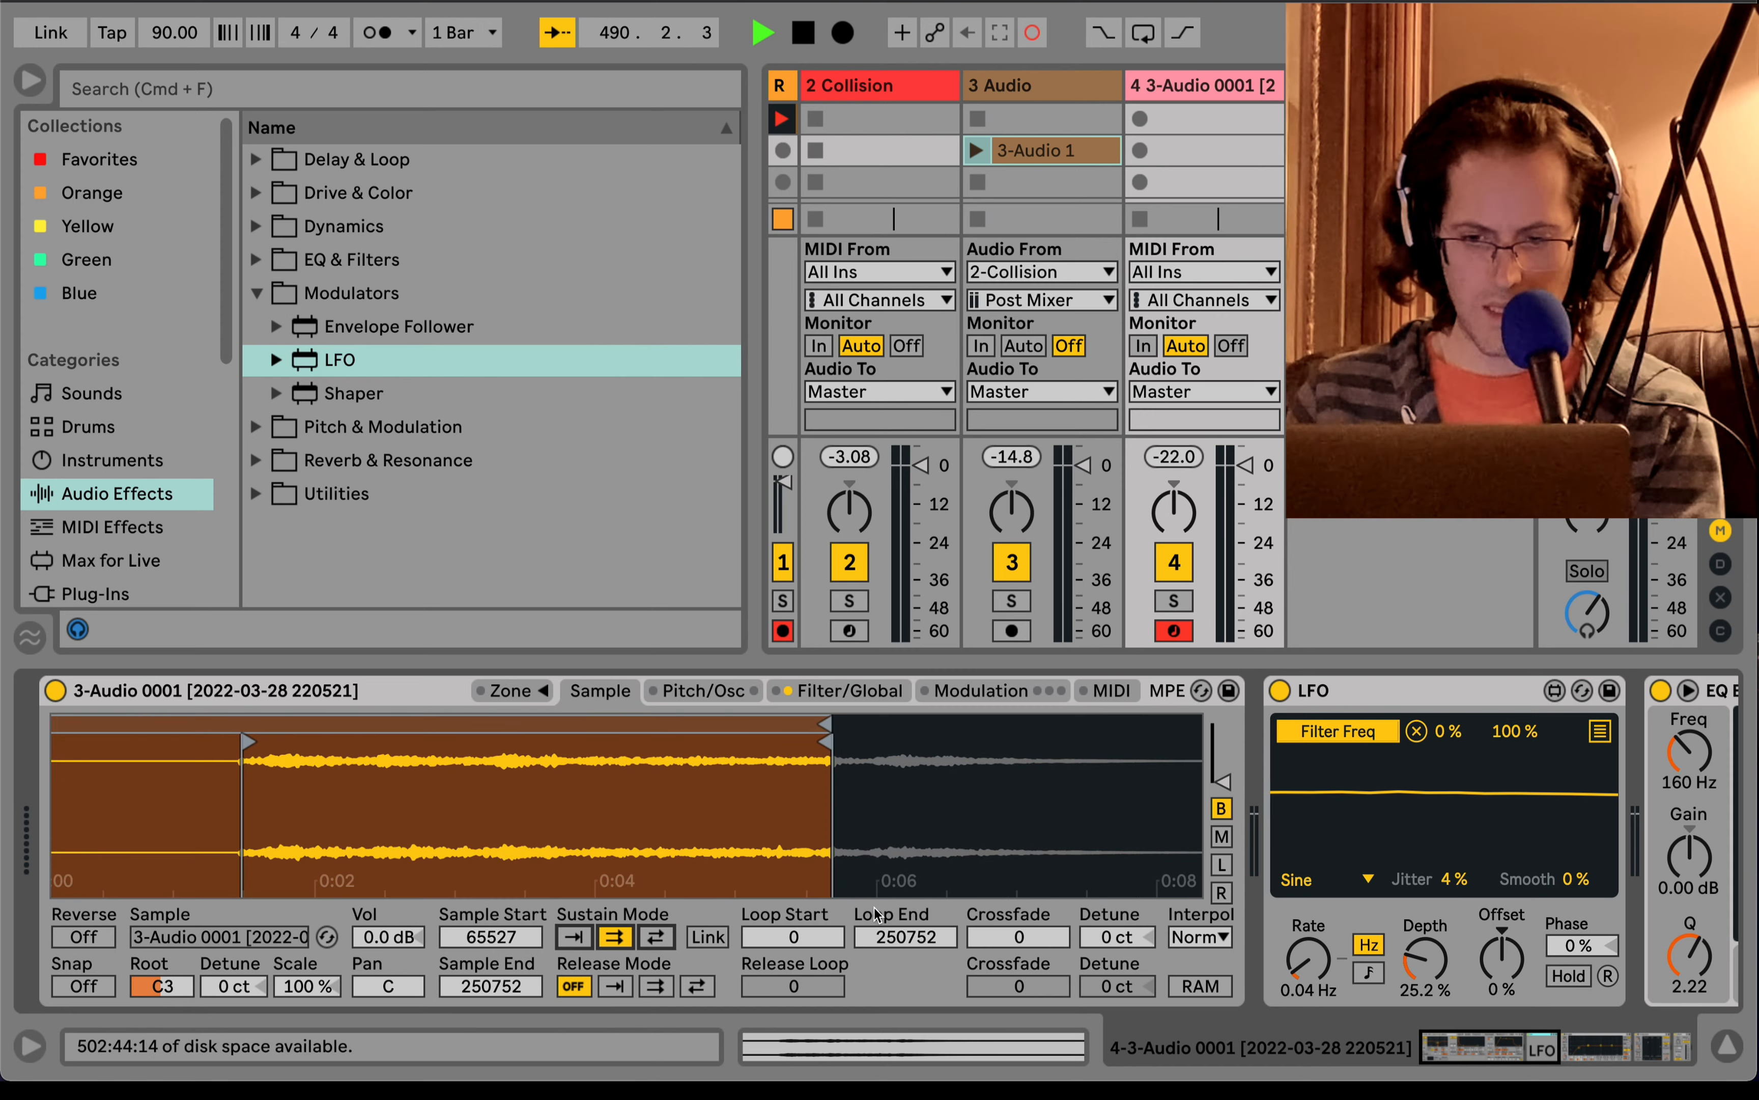
{"action": "left_click_drag", "start_coordinate": [812, 944], "coordinate": [812, 893]}
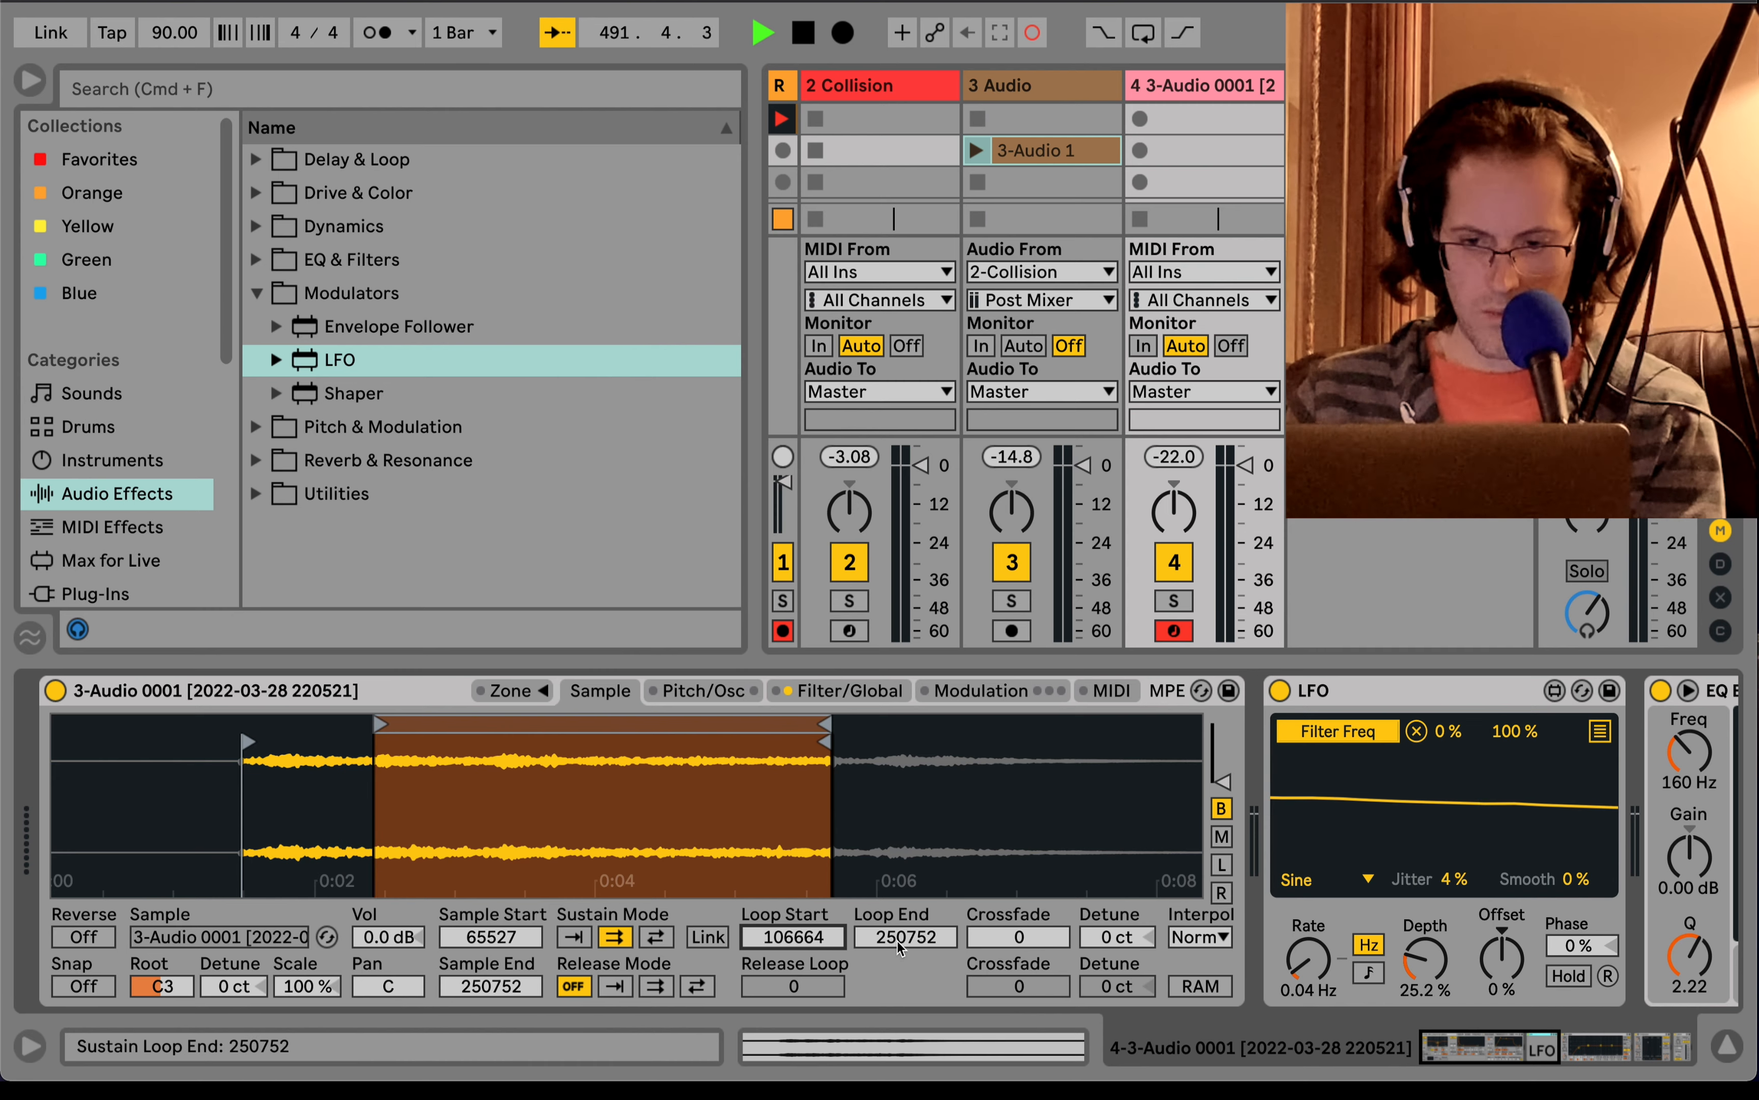
{"action": "left_click_drag", "start_coordinate": [906, 936], "coordinate": [905, 970]}
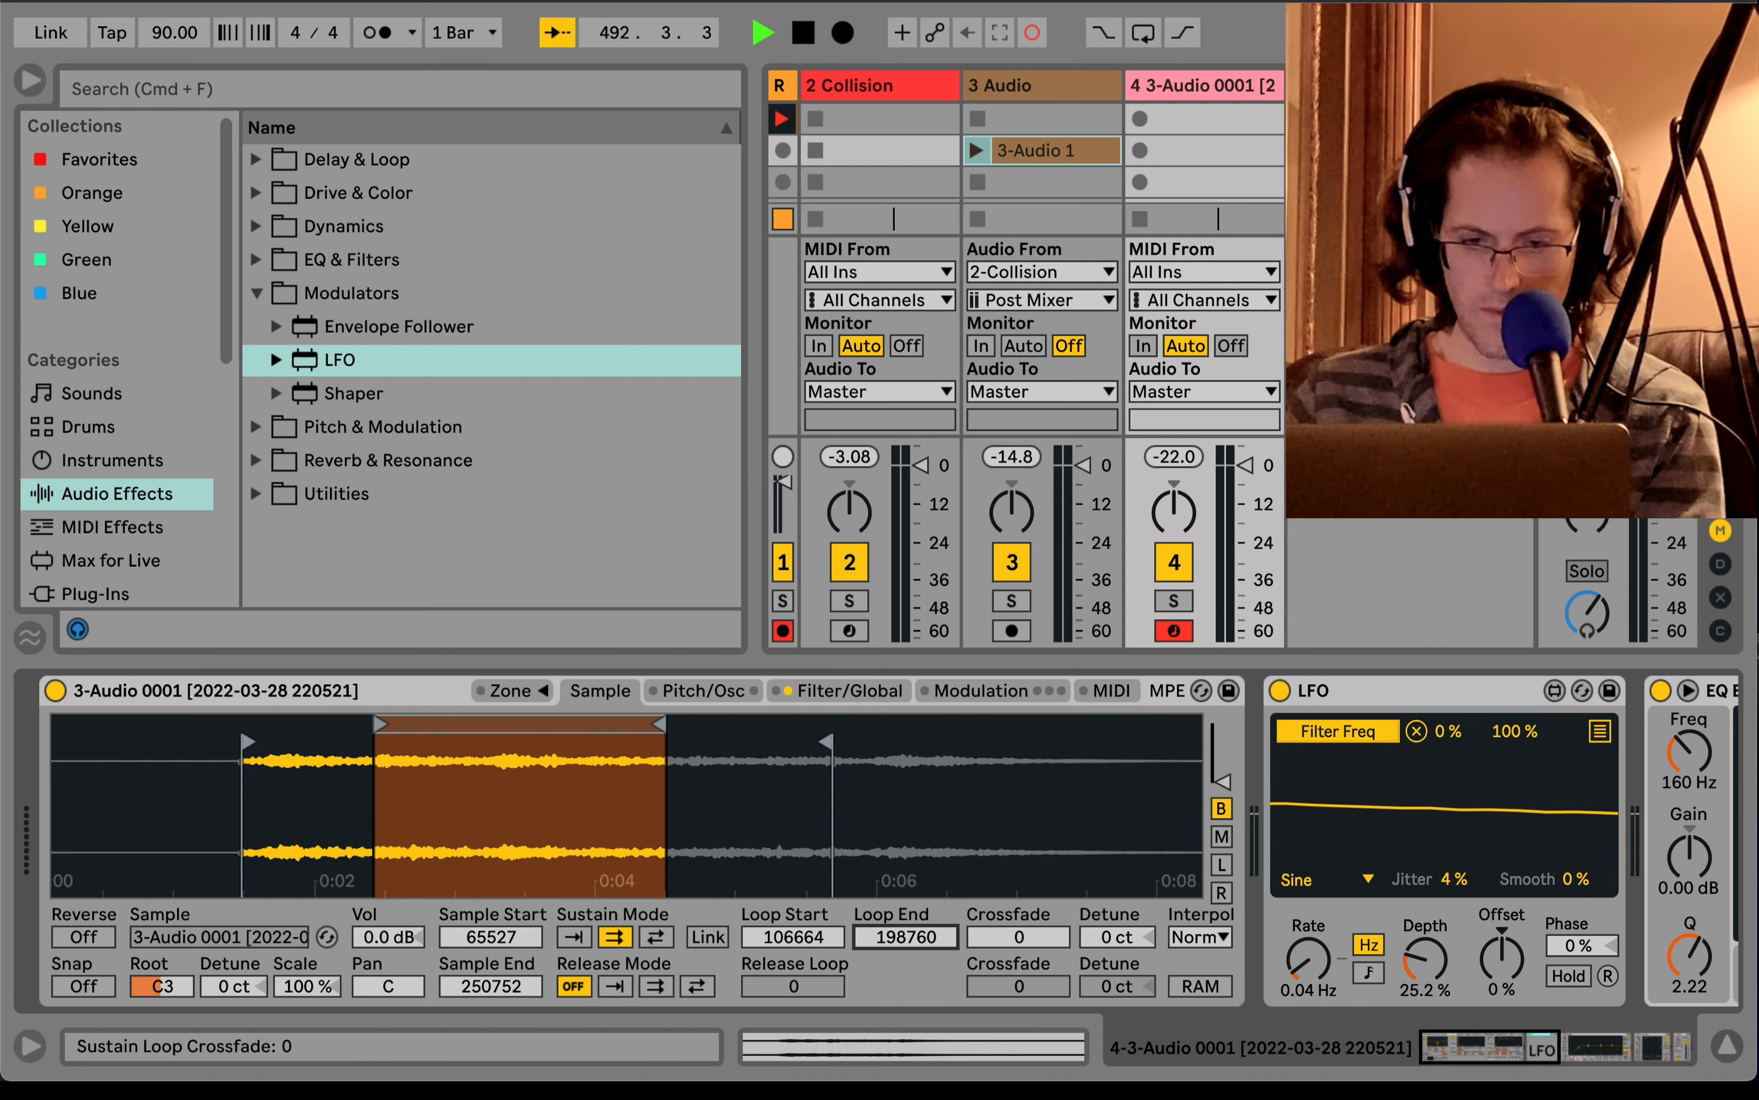
{"action": "left_click_drag", "start_coordinate": [999, 935], "coordinate": [999, 919]}
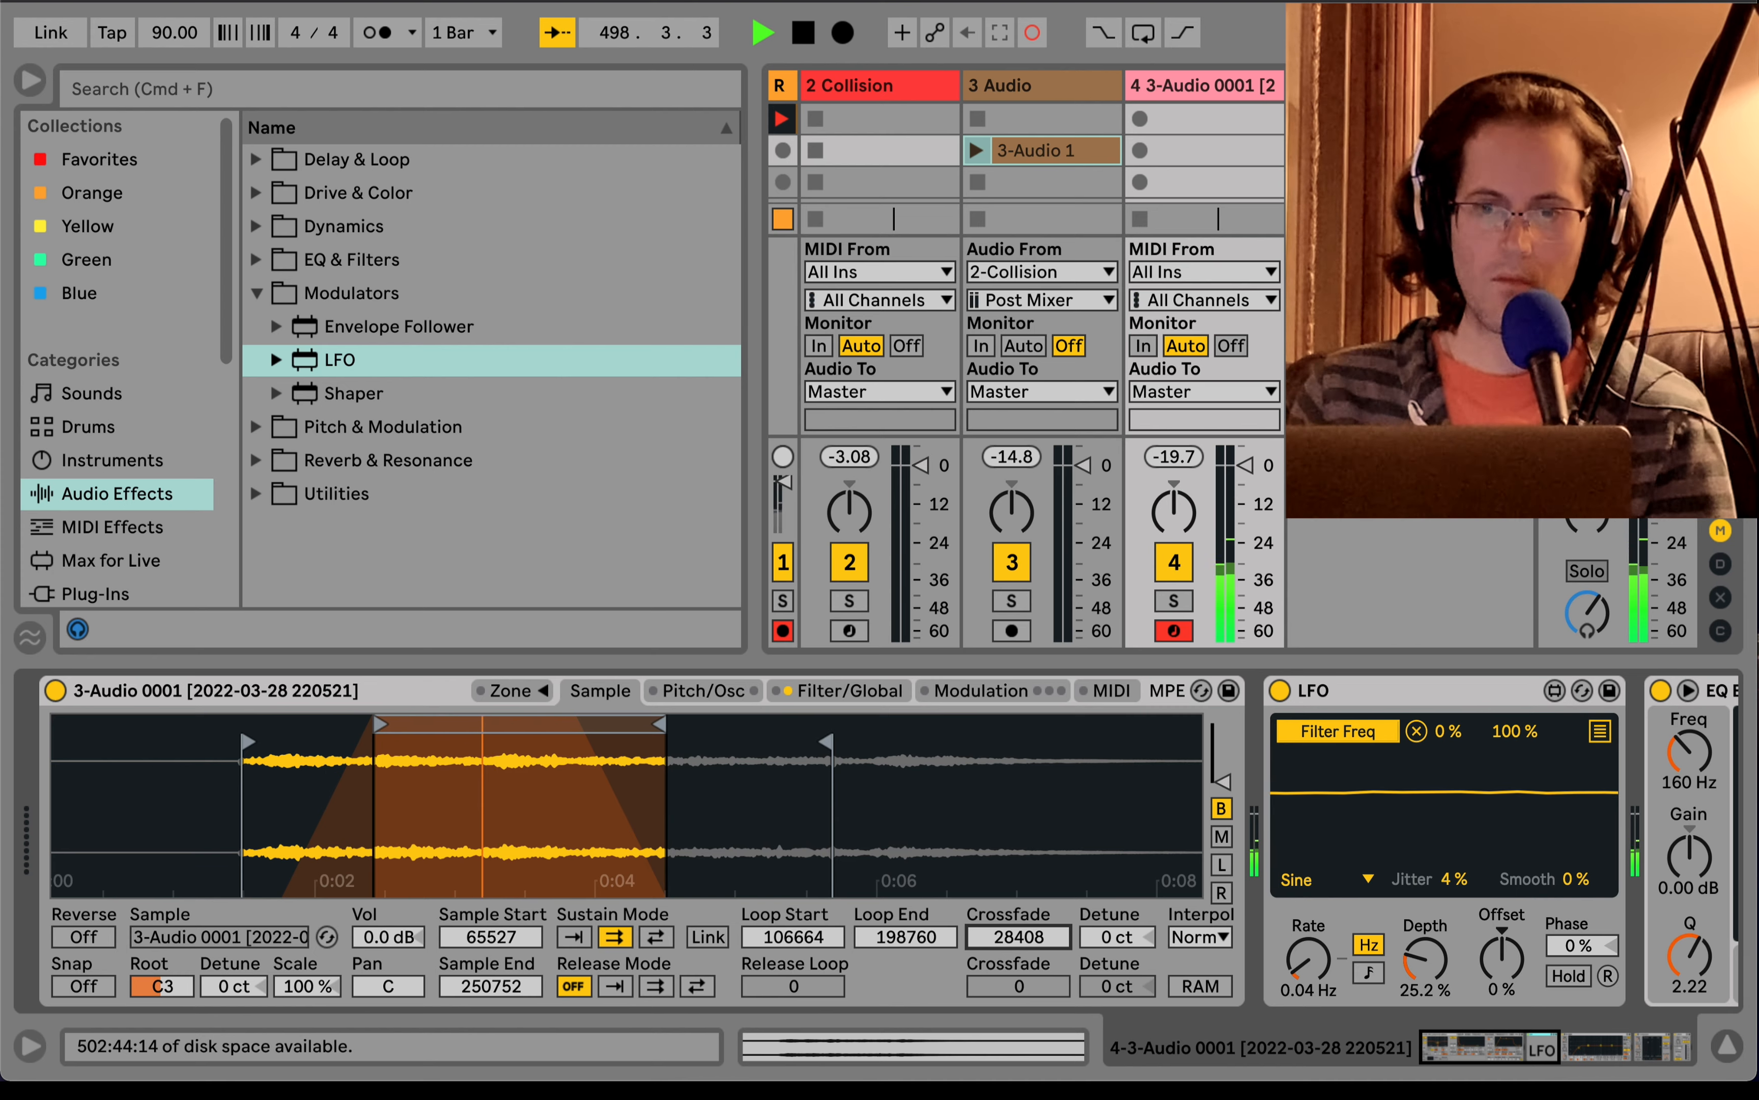
- Review the Resonator 1 and Resonator 2 settings of Collision on the 2 Collision track
{"action": "left_click", "coordinate": [943, 96]}
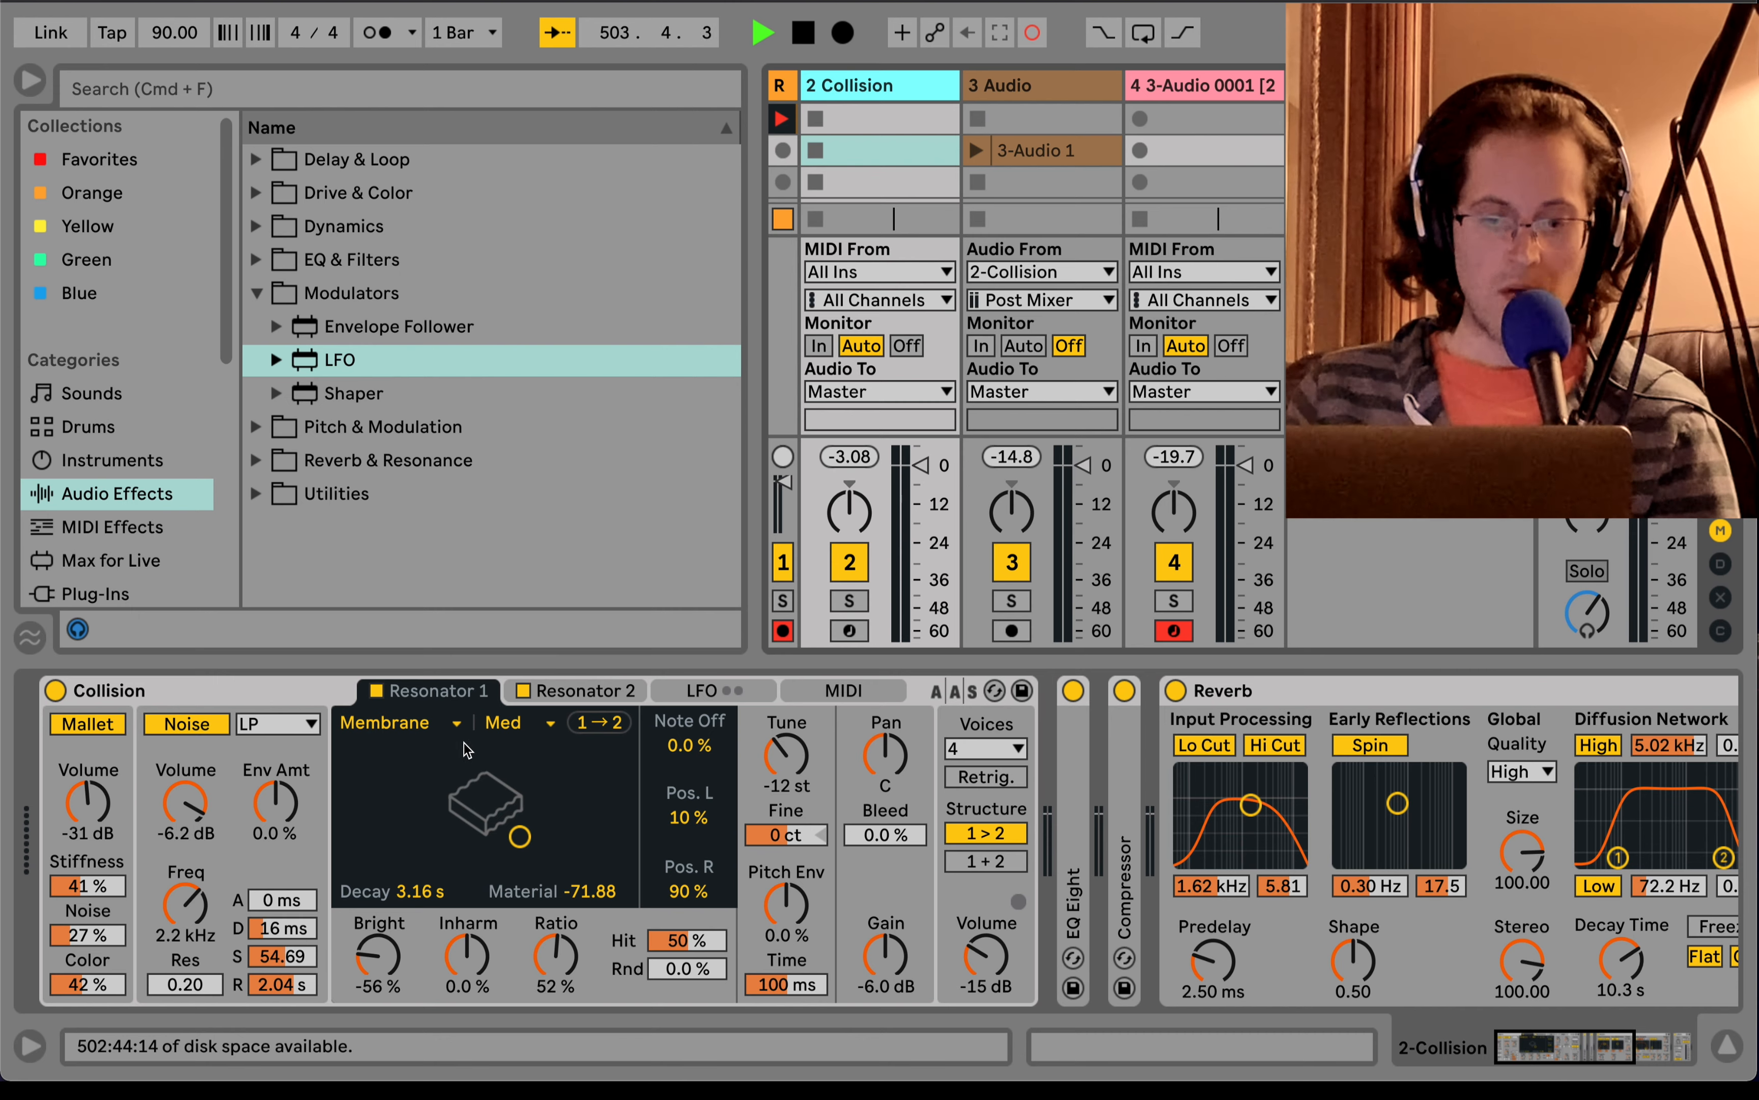
{"action": "left_click", "coordinate": [557, 697]}
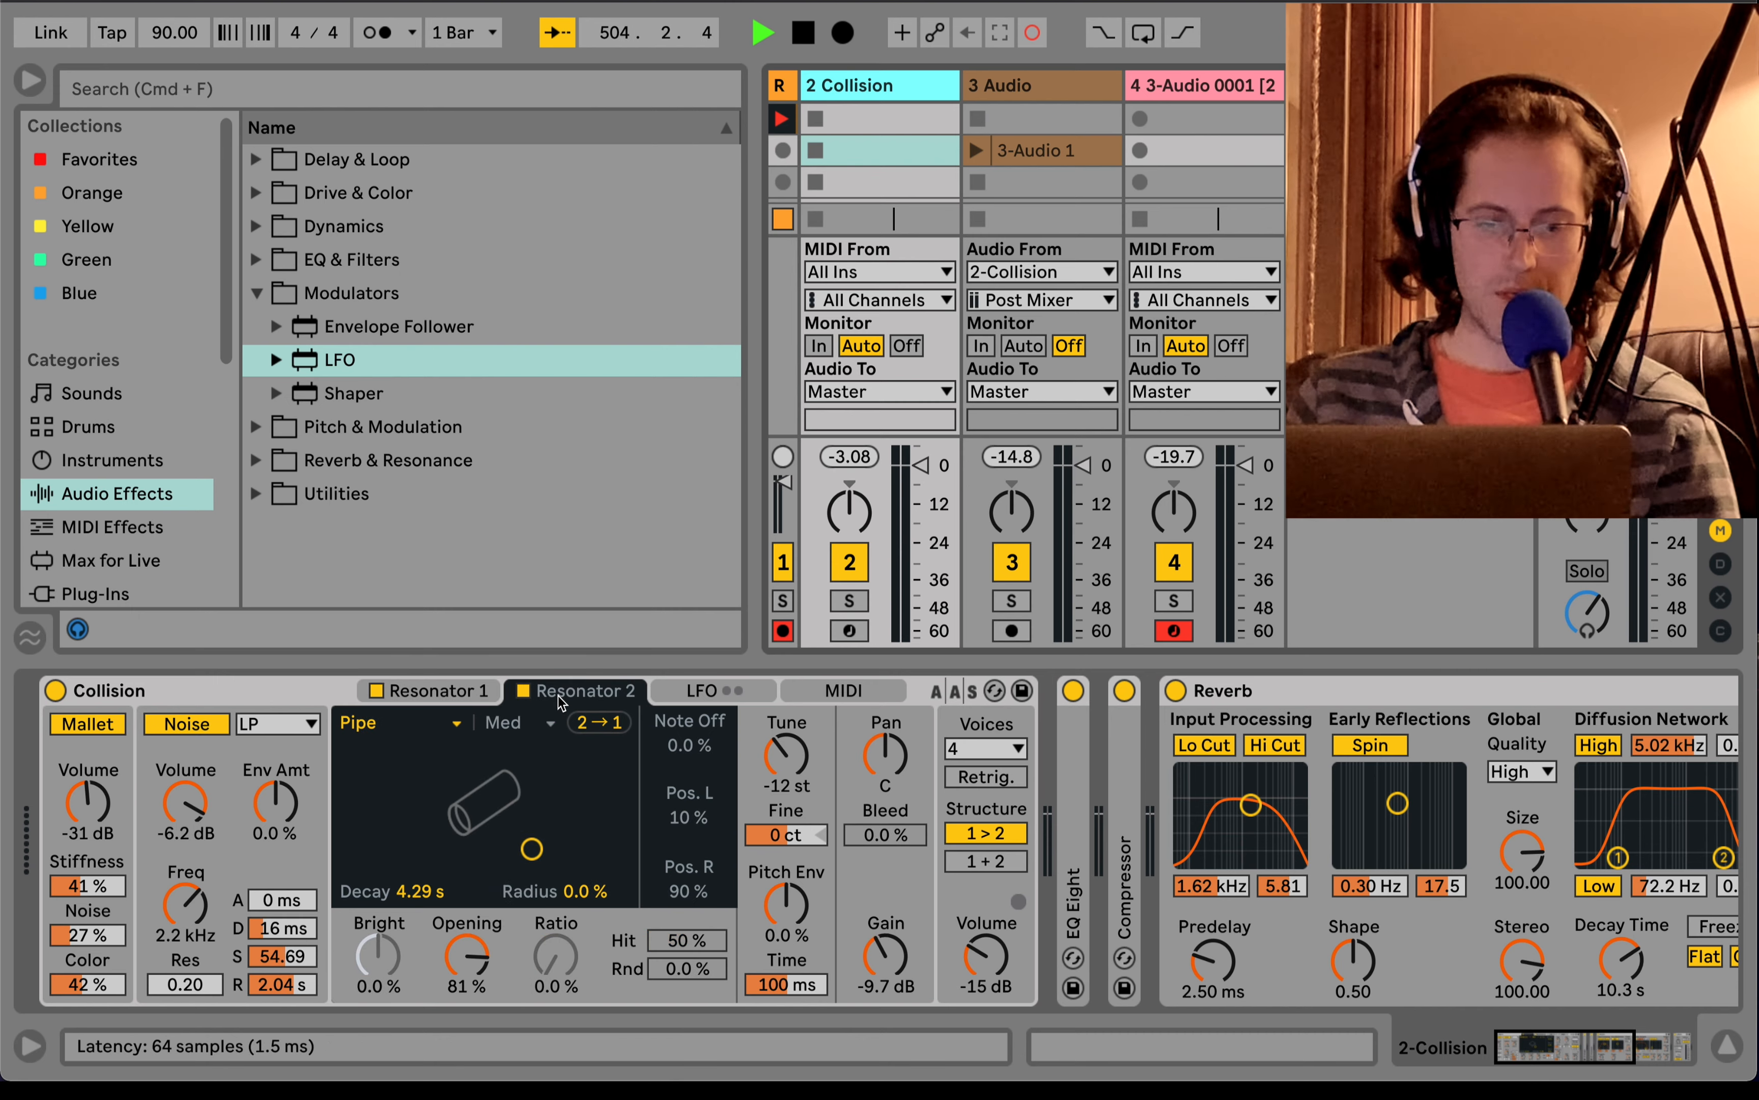
{"action": "left_click", "coordinate": [446, 696]}
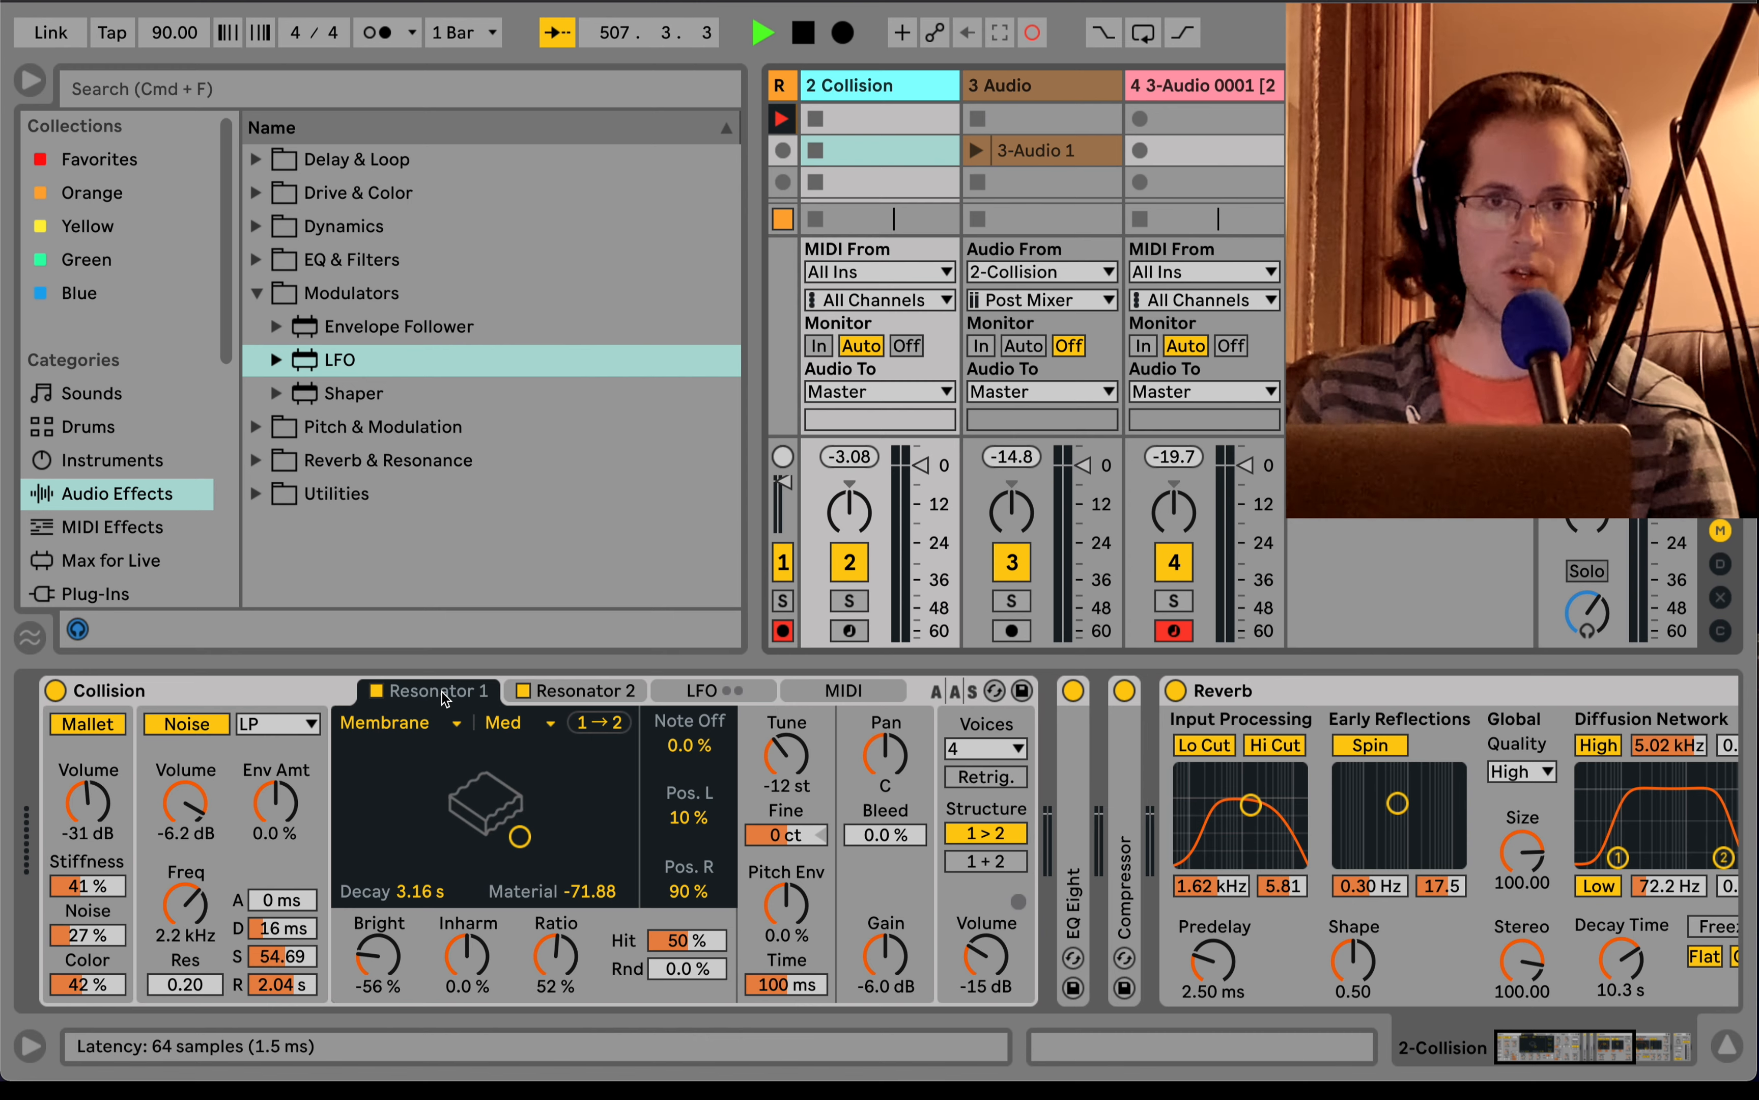
{"action": "left_click", "coordinate": [259, 703]}
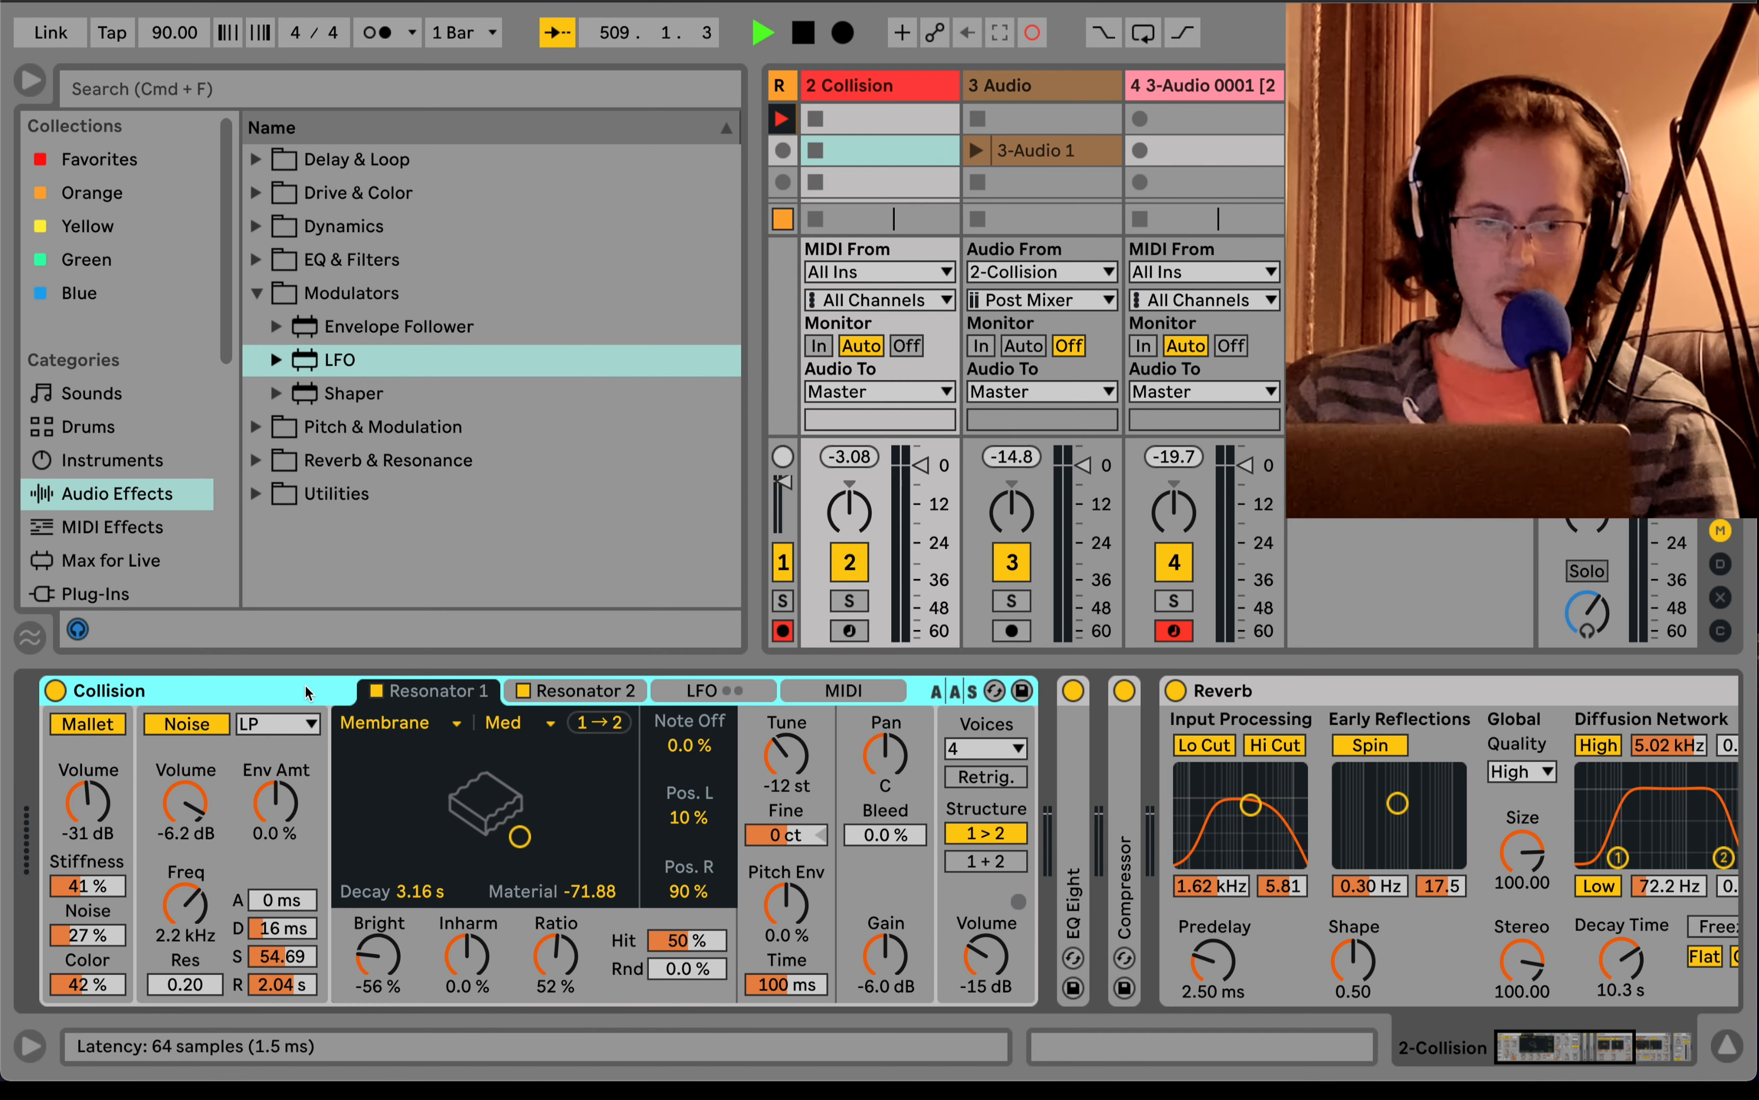
- Insert a new MIDI track and load the Collision instrument on it
{"action": "key", "text": "super+shift+t"}
{"action": "left_click", "coordinate": [72, 466]}
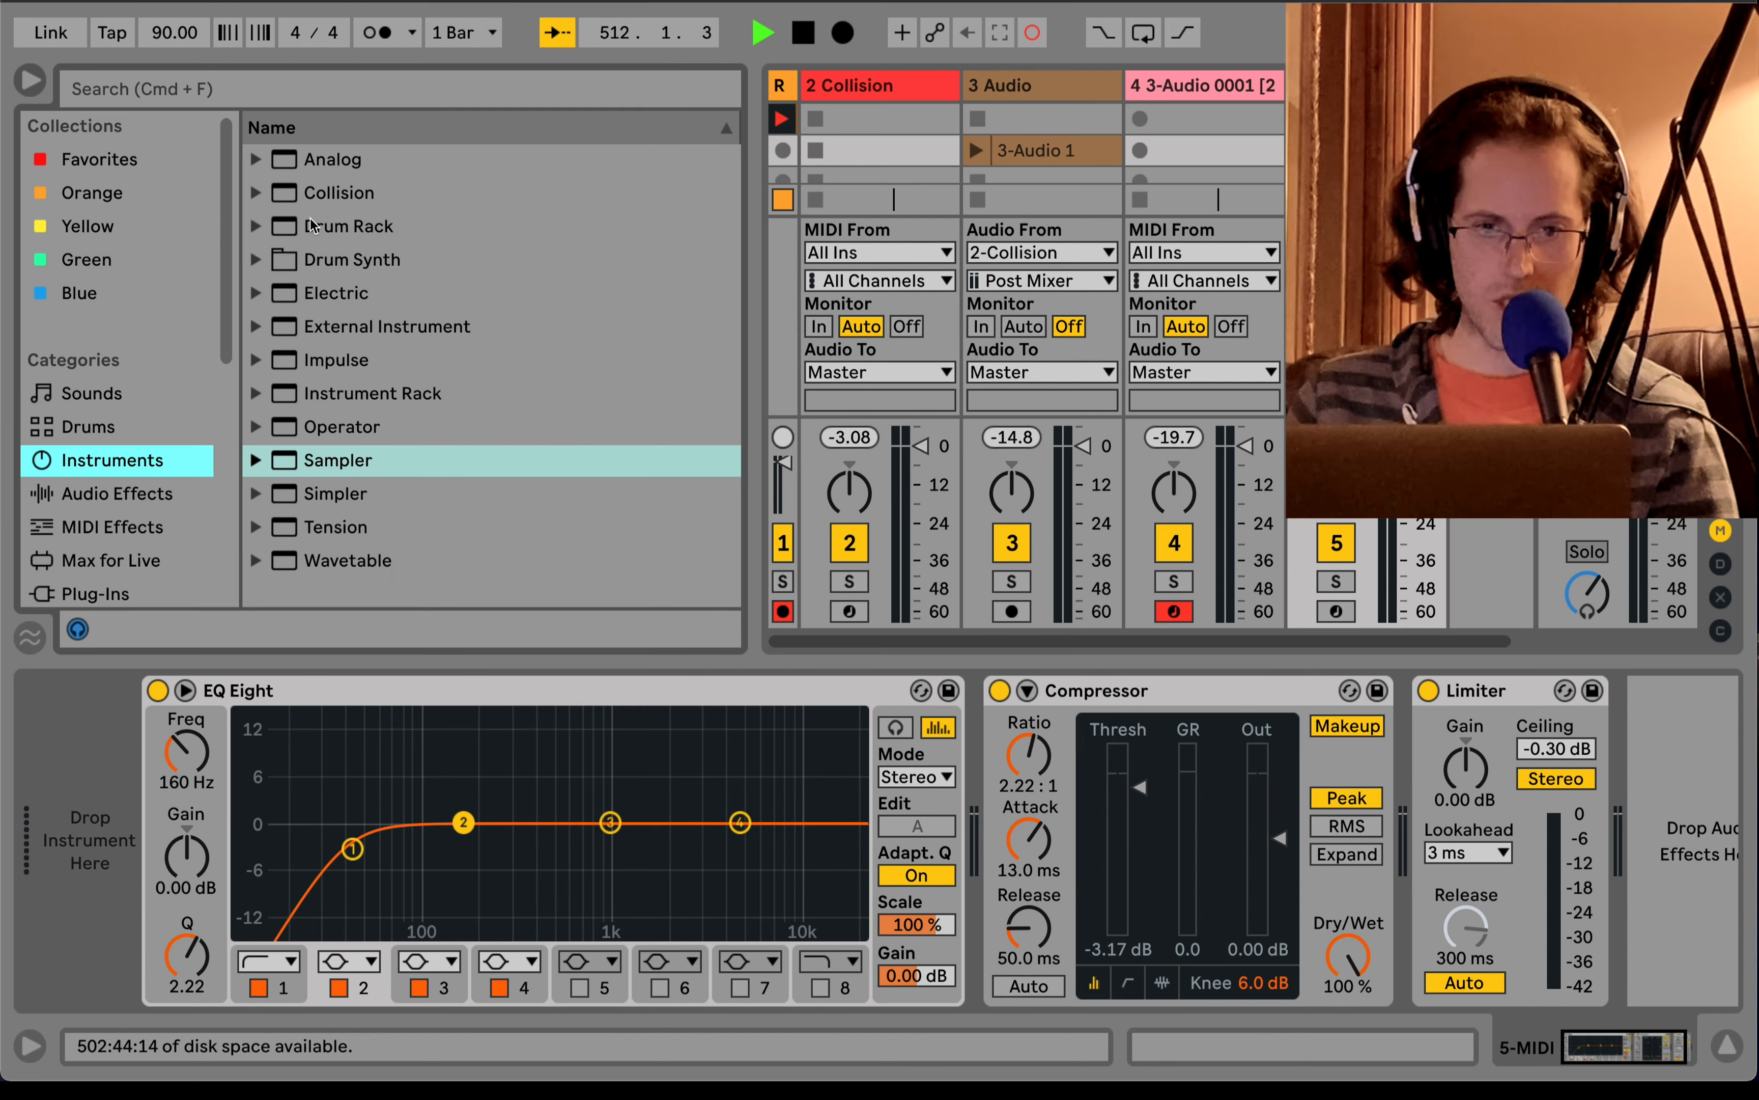
{"action": "double_click", "coordinate": [318, 193]}
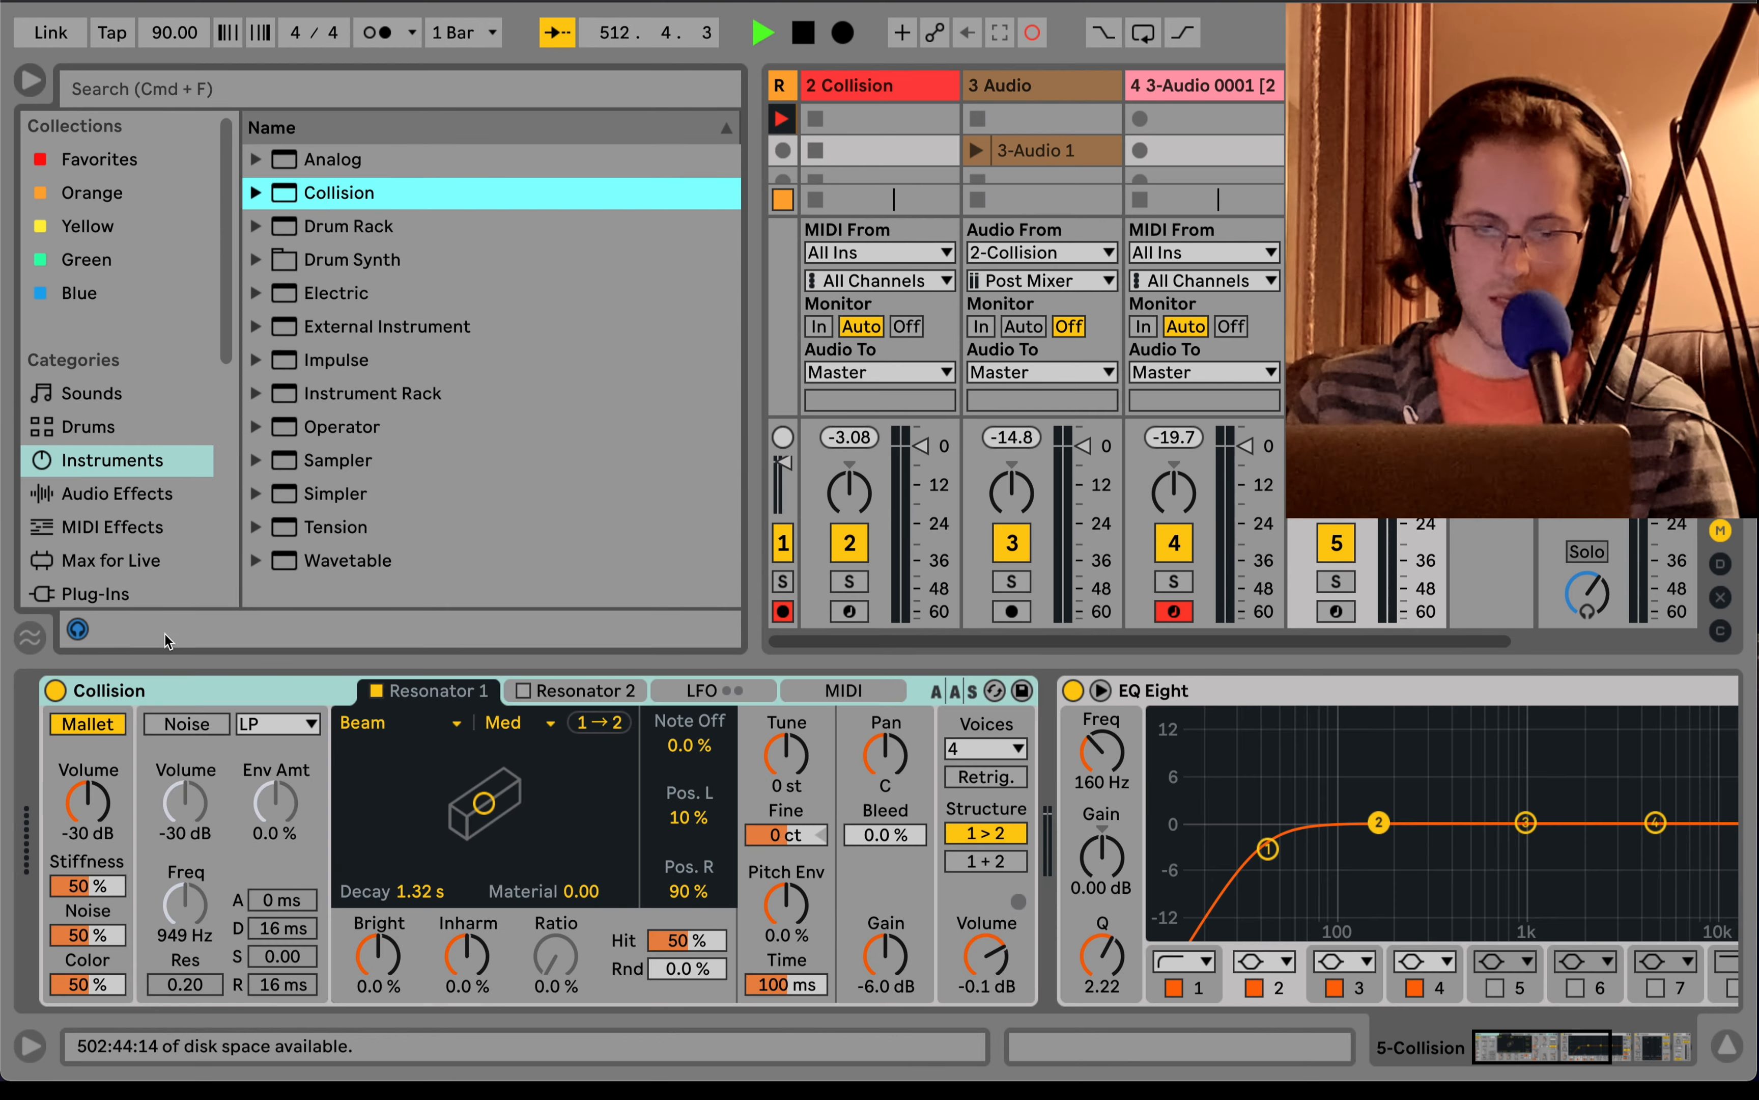
- Set the new Collision's Resonator 1 to Pipe and arm its track in place of the Sampler track
{"action": "left_click", "coordinate": [395, 721]}
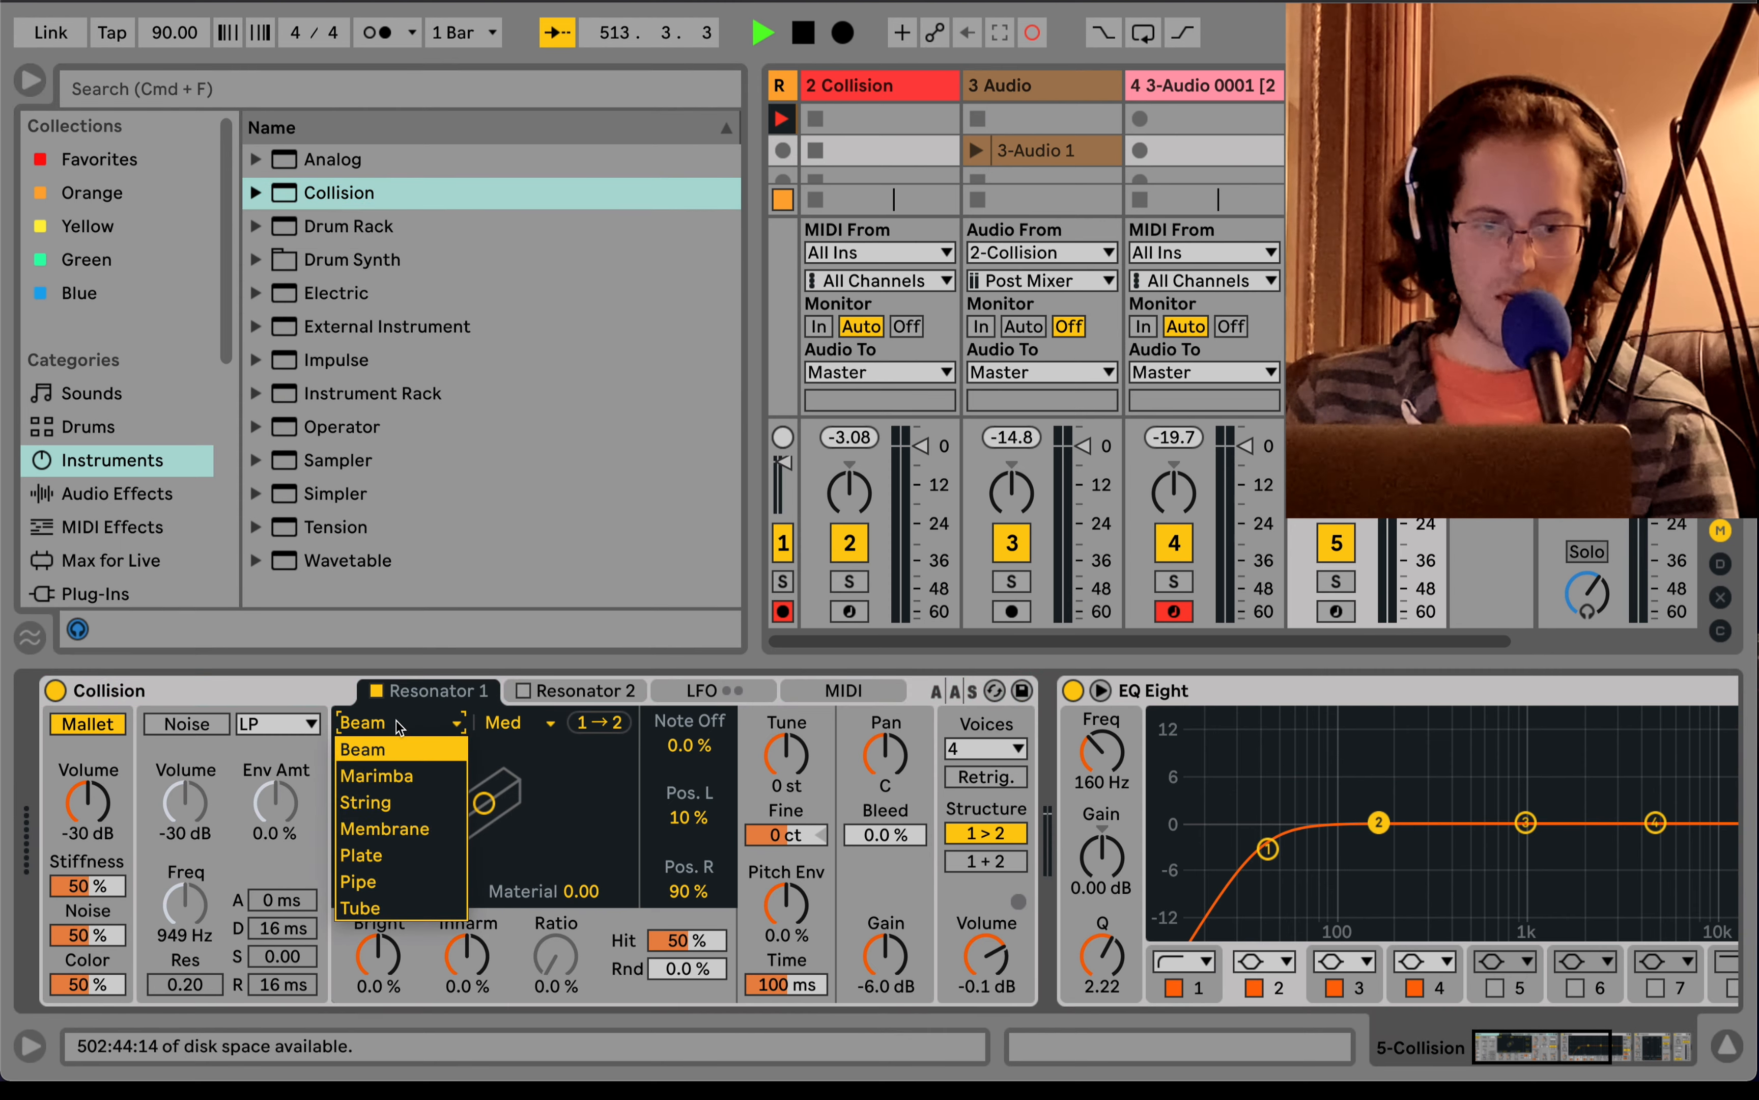
{"action": "left_click", "coordinate": [382, 877]}
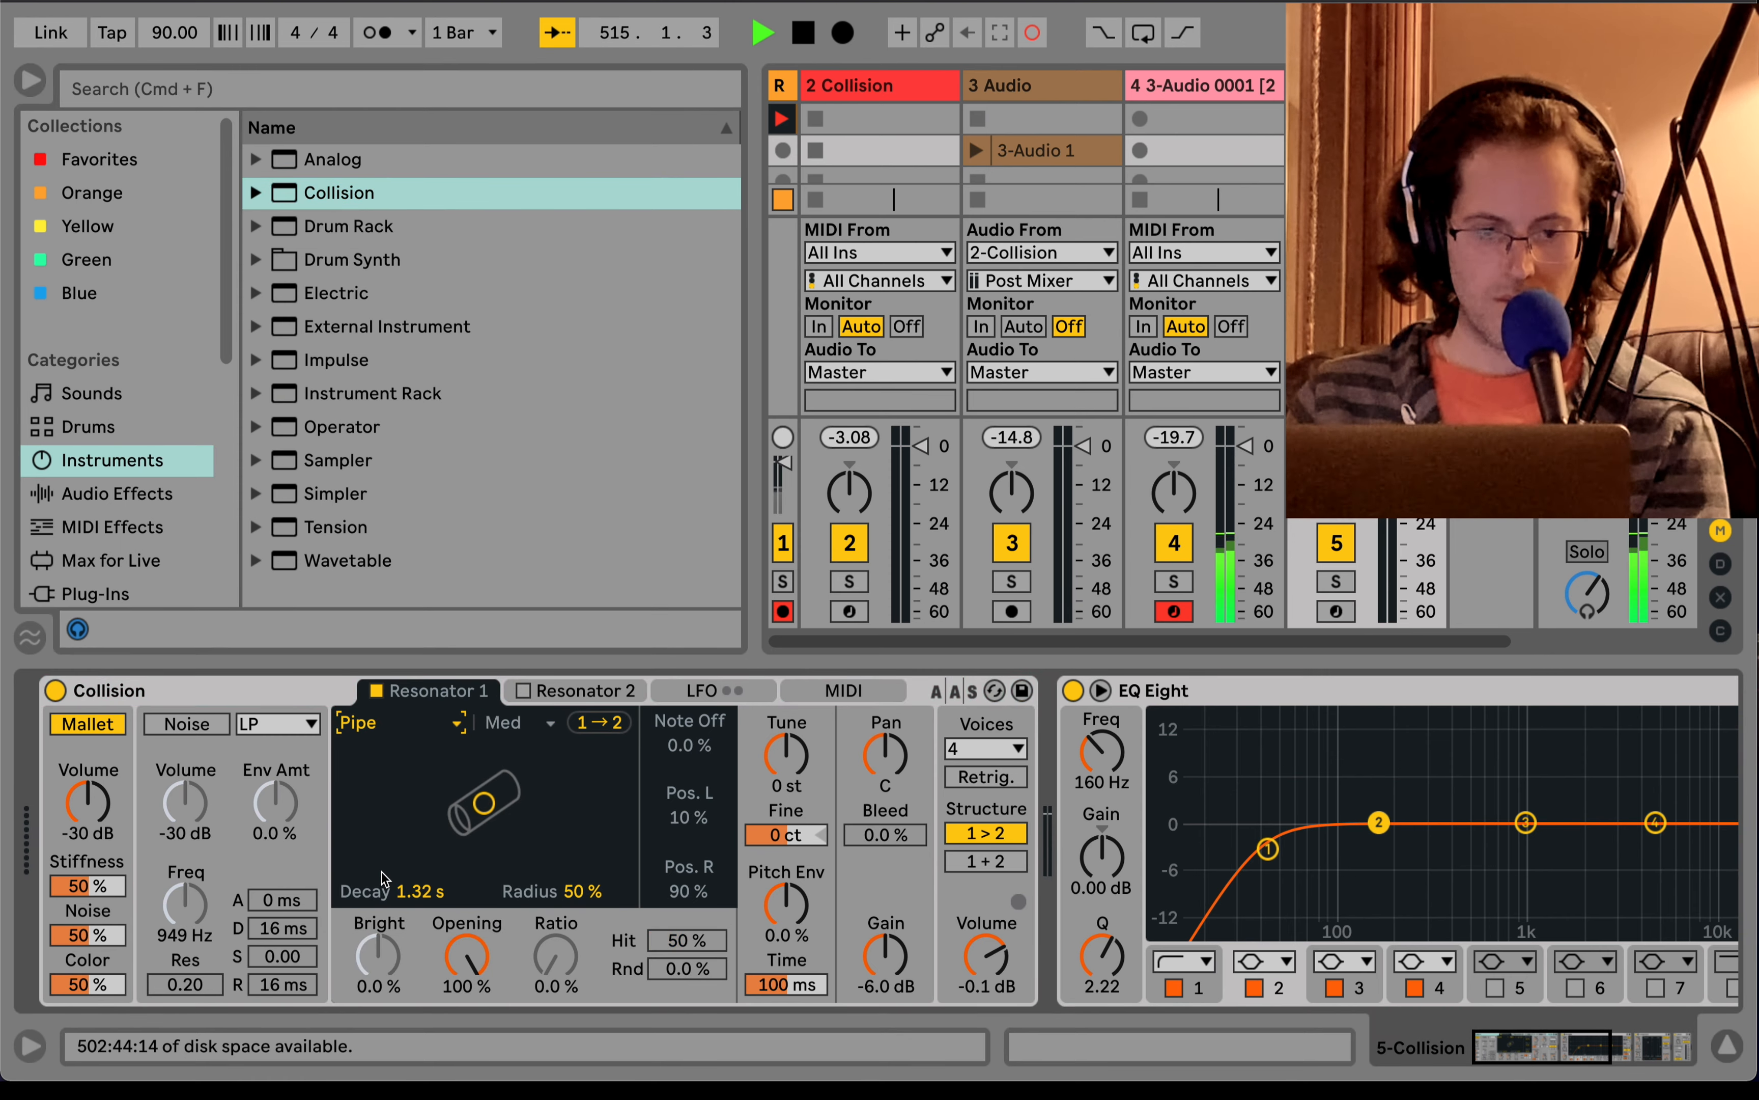
{"action": "left_click", "coordinate": [1336, 611]}
{"action": "left_click", "coordinate": [1173, 611]}
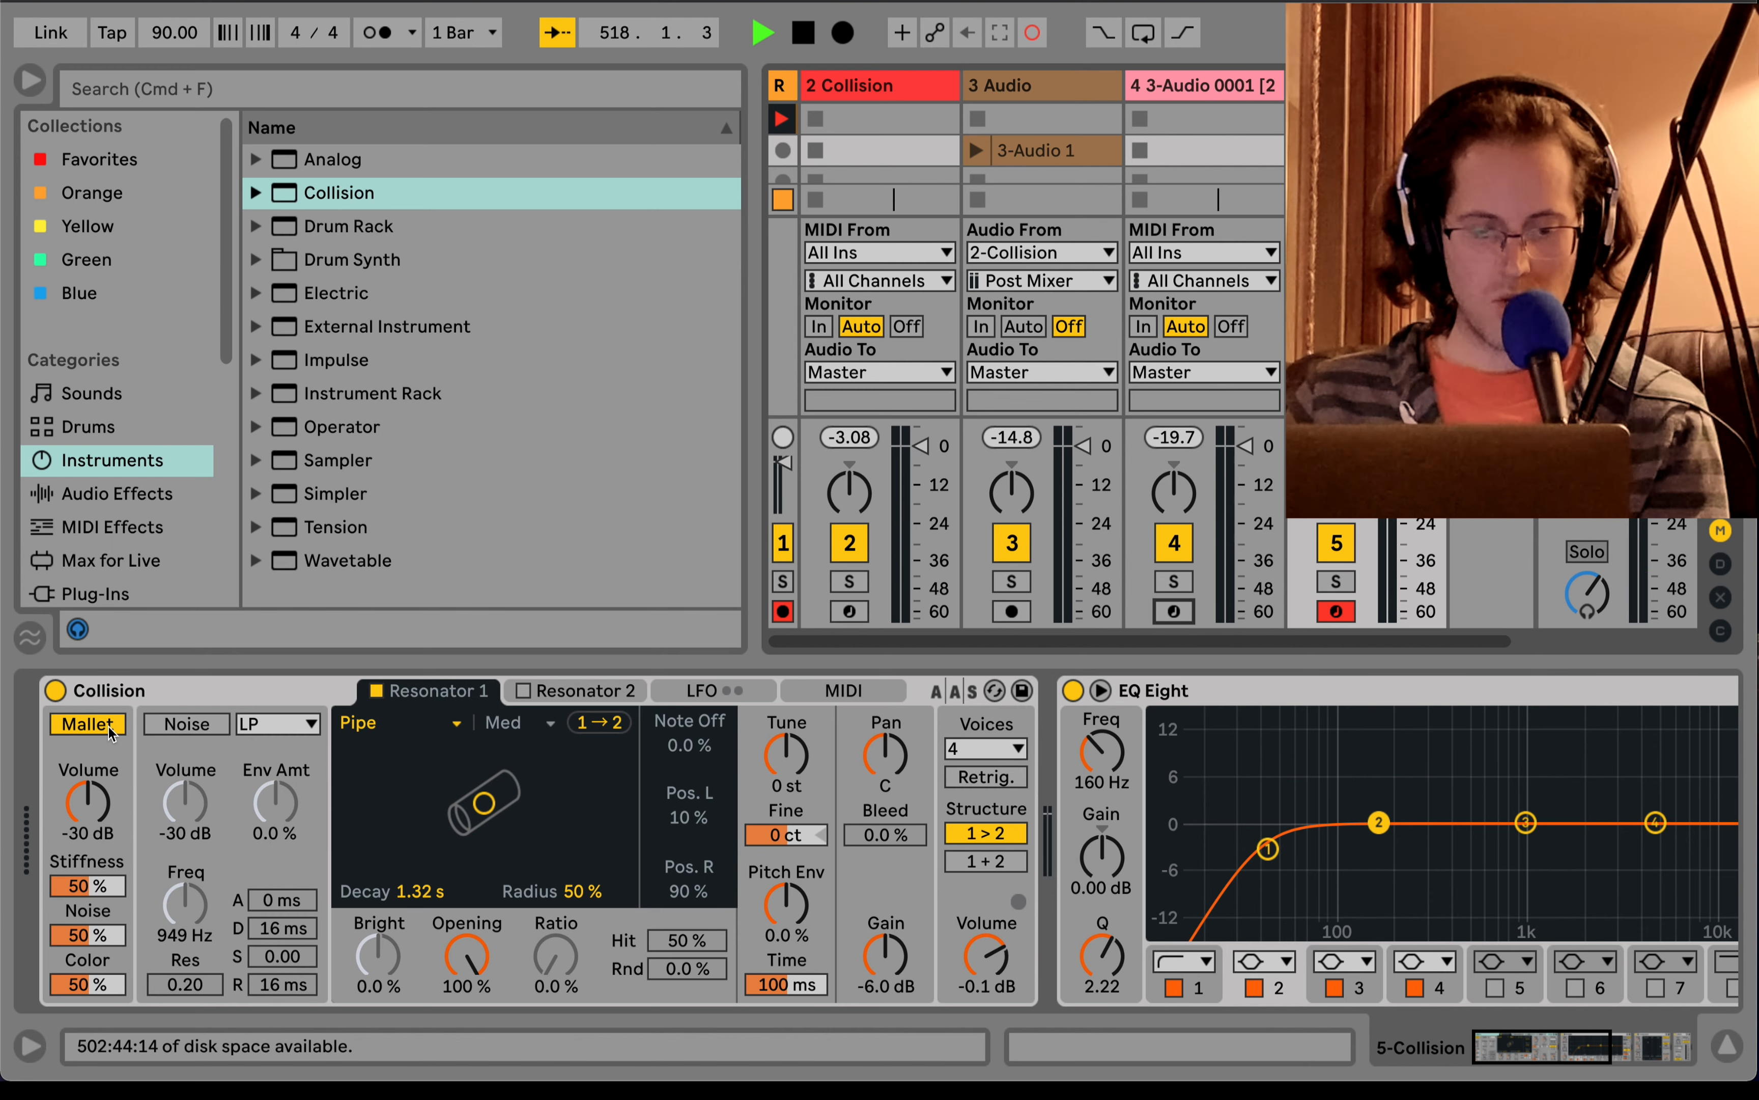
- Try Collision's Noise exciter with its envelope sustain at 53.91, and switch Noise off again
{"action": "left_click", "coordinate": [190, 723]}
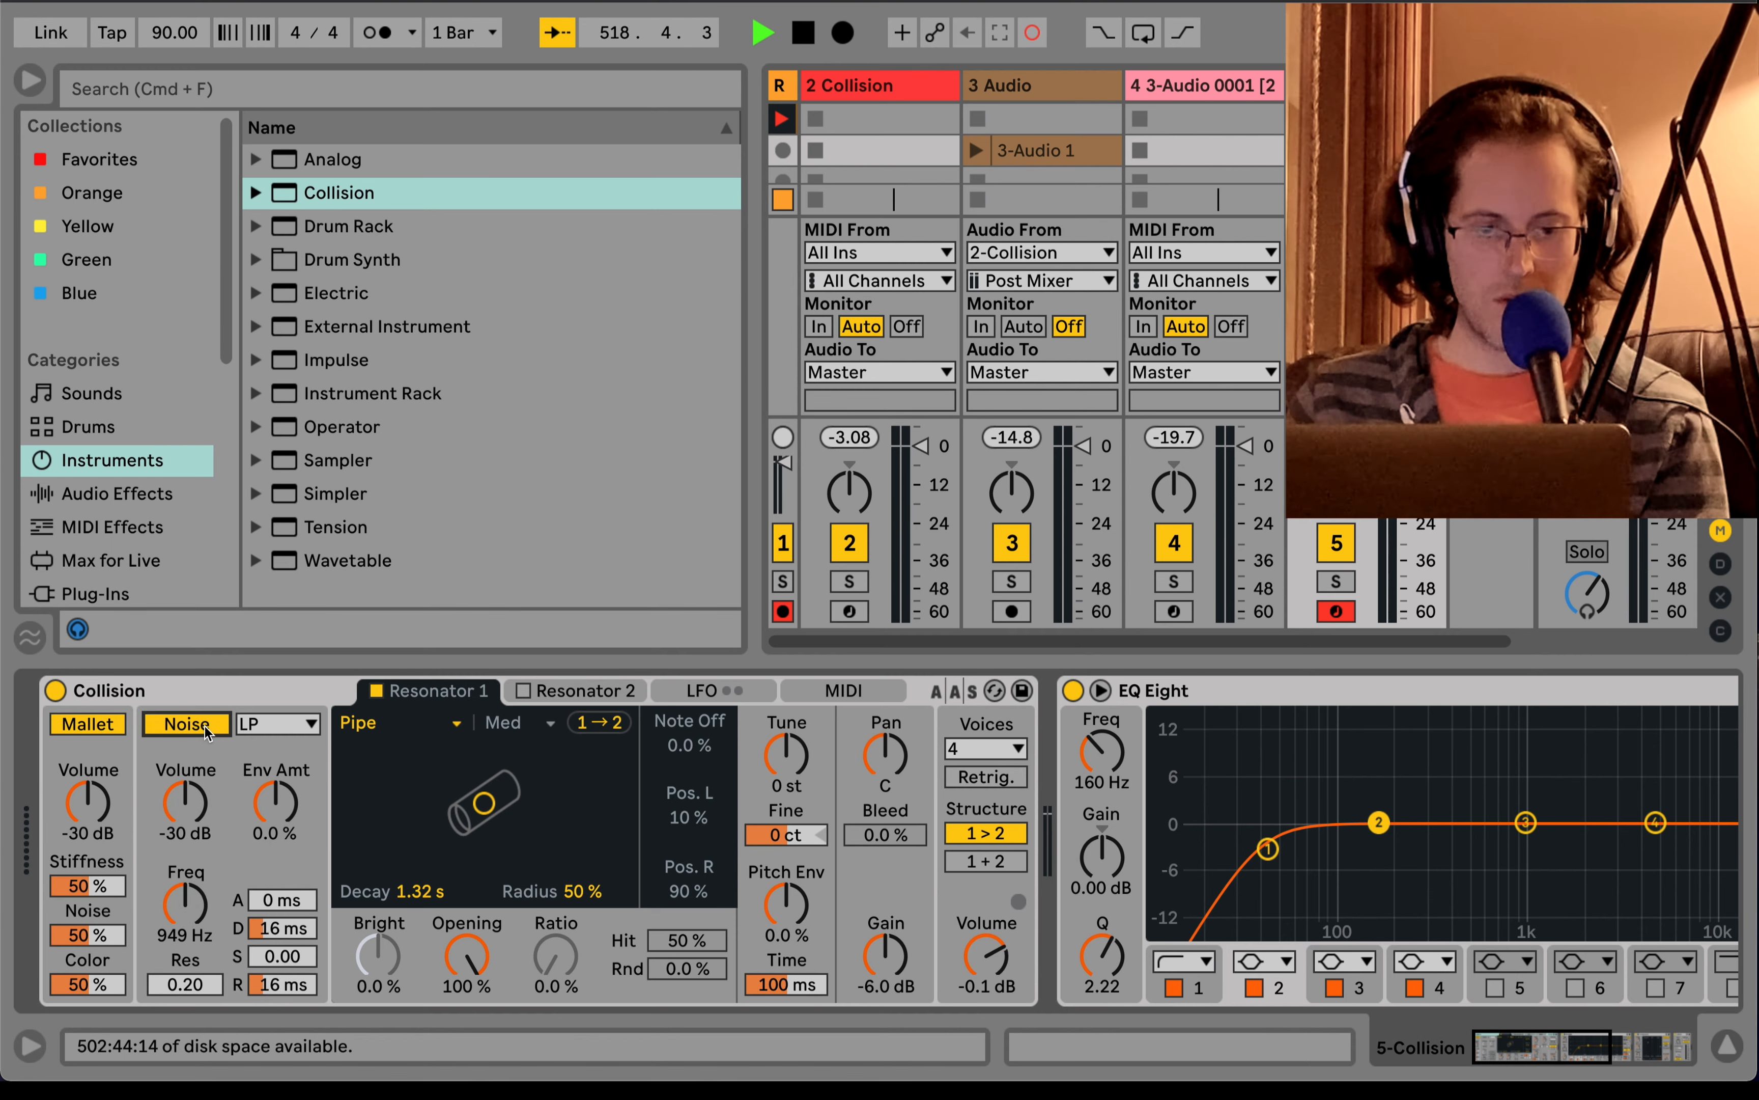
{"action": "left_click_drag", "start_coordinate": [260, 953], "coordinate": [261, 870]}
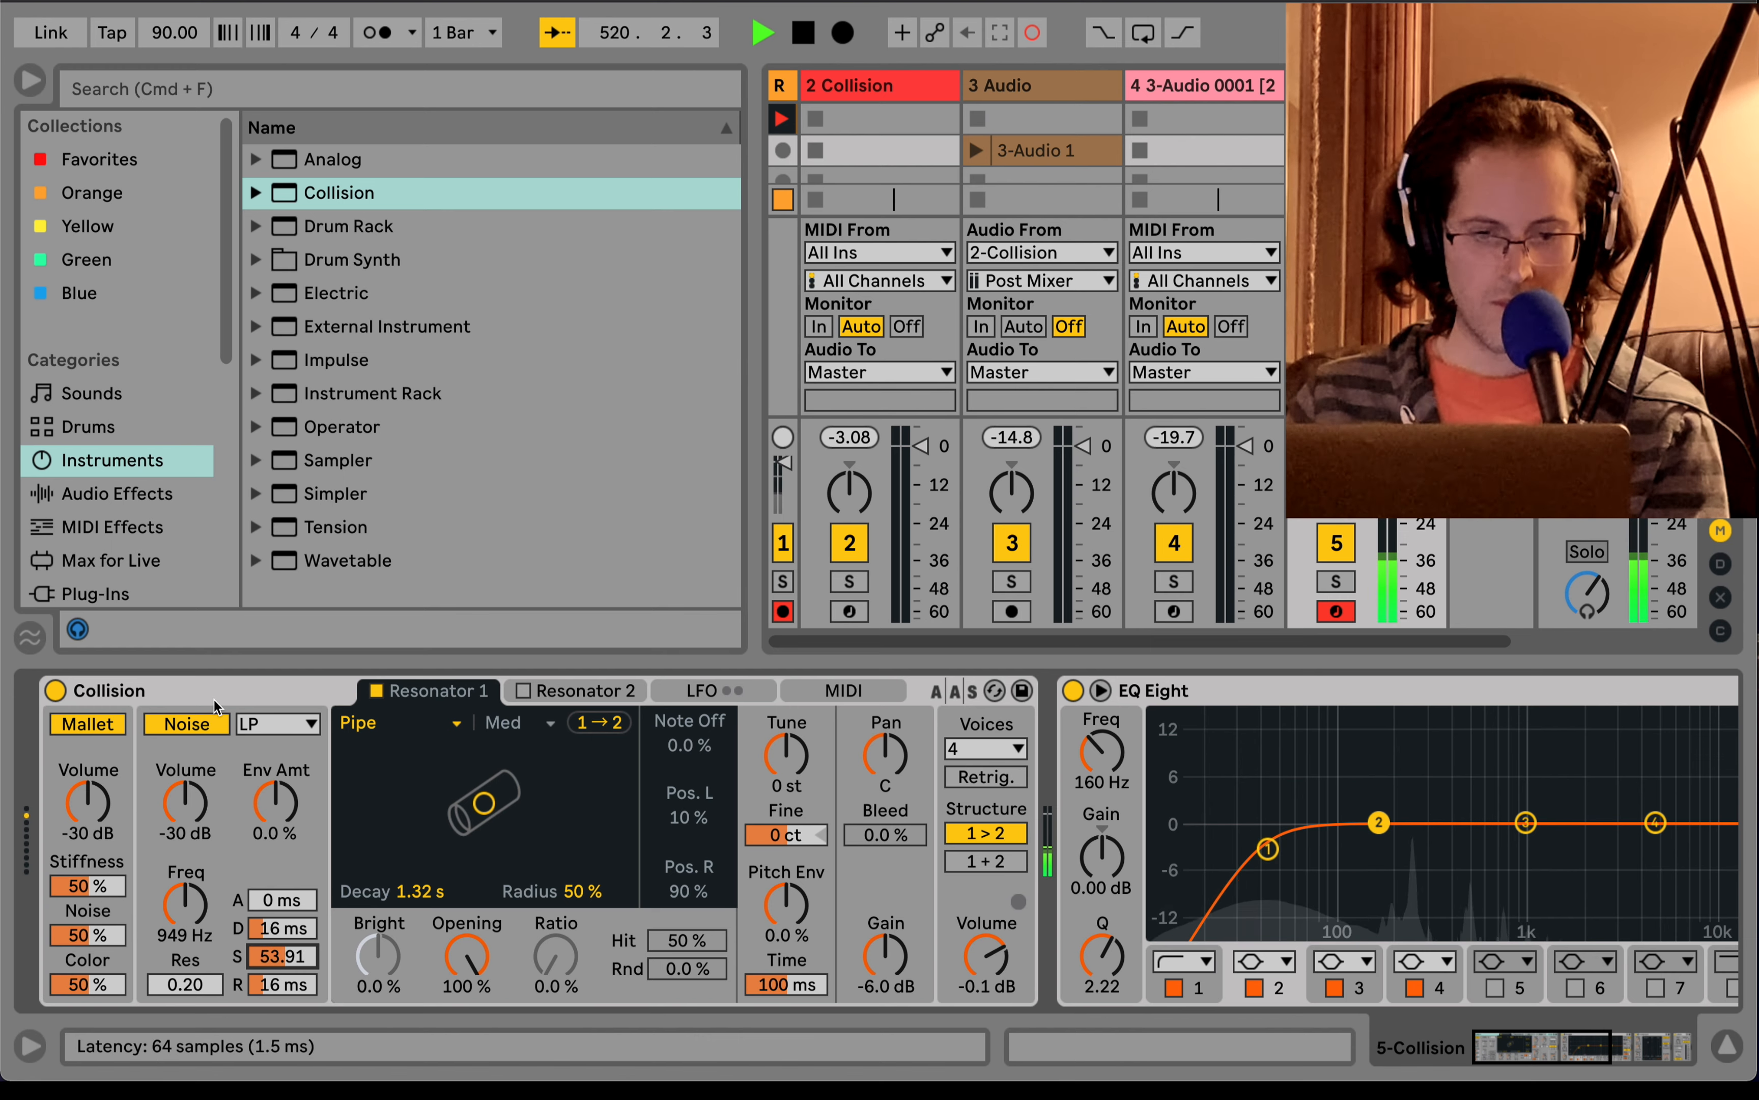
{"action": "left_click", "coordinate": [218, 725]}
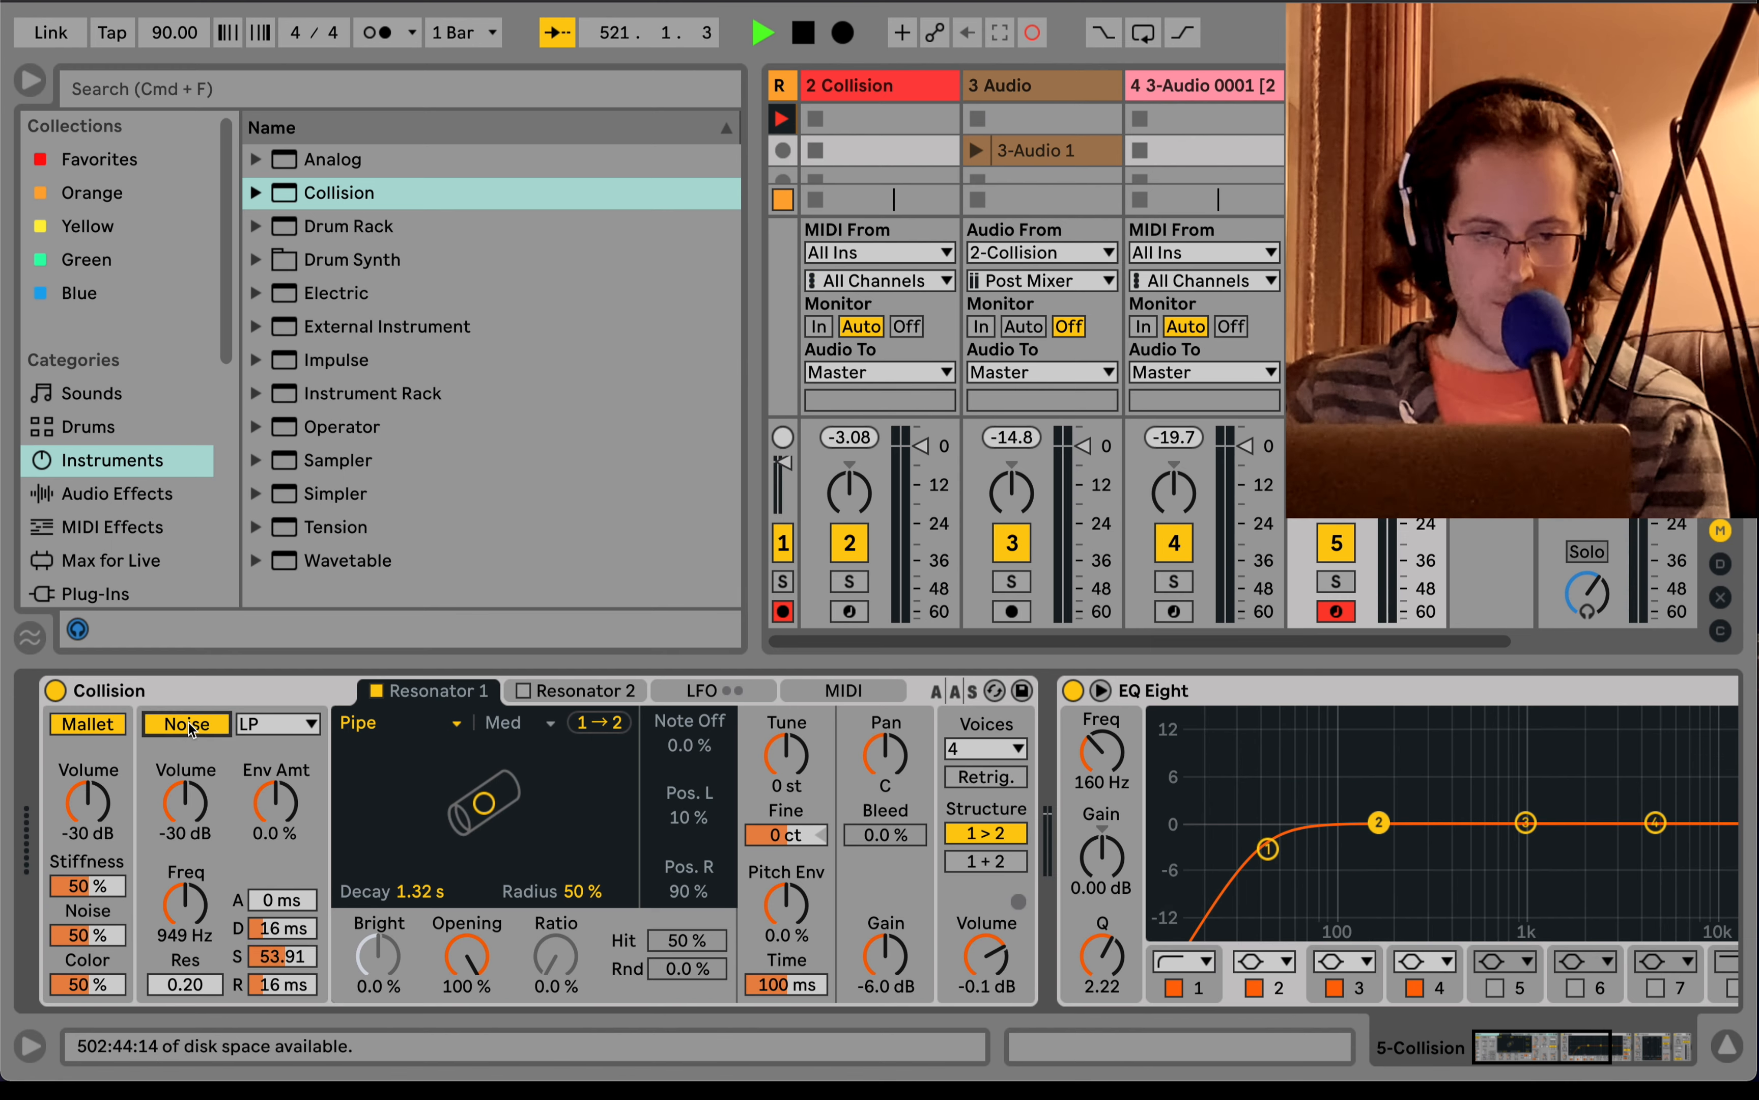
- Shape Resonator 1's pipe with decay 19.9 s, radius 75 %, opening 69 % and tuning -12 st
{"action": "left_click_drag", "start_coordinate": [422, 896], "coordinate": [422, 830]}
{"action": "left_click_drag", "start_coordinate": [581, 891], "coordinate": [581, 872]}
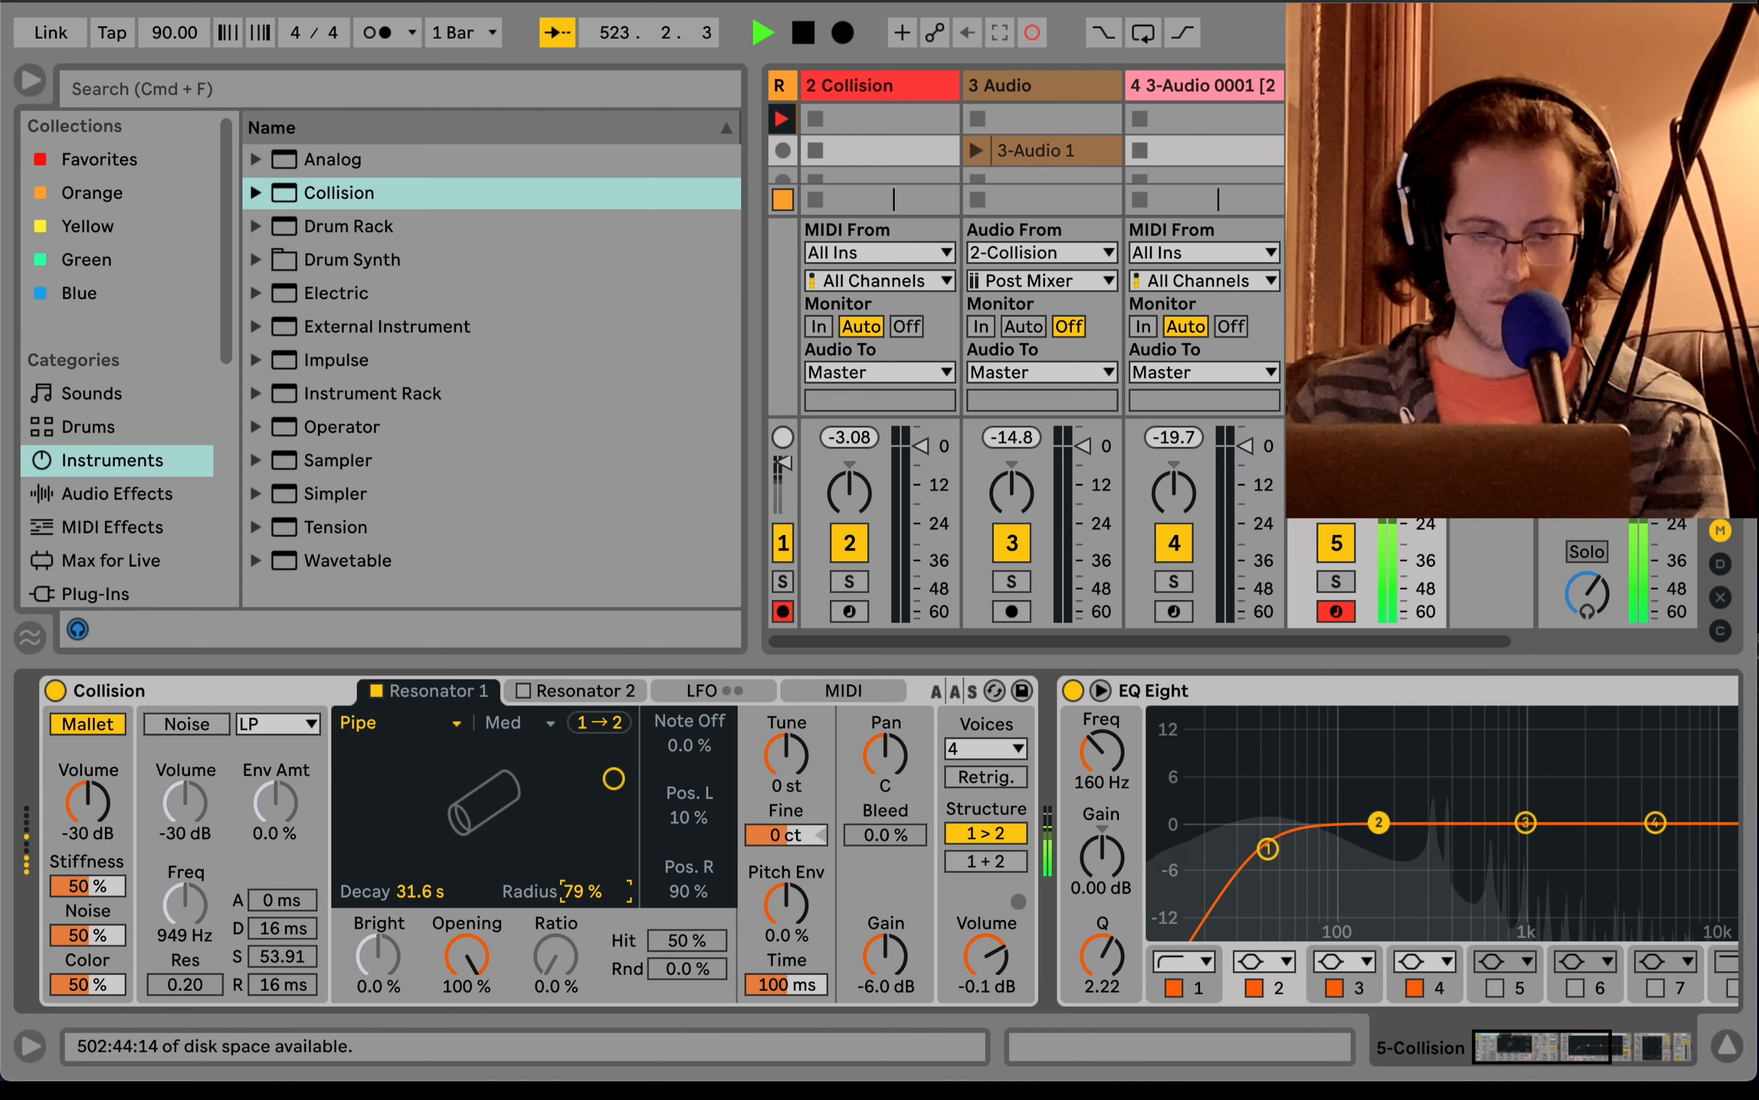
{"action": "mouse_move", "coordinate": [776, 778]}
{"action": "left_mouse_down"}
{"action": "mouse_move", "coordinate": [777, 808]}
{"action": "mouse_move", "coordinate": [787, 767]}
{"action": "left_mouse_up"}
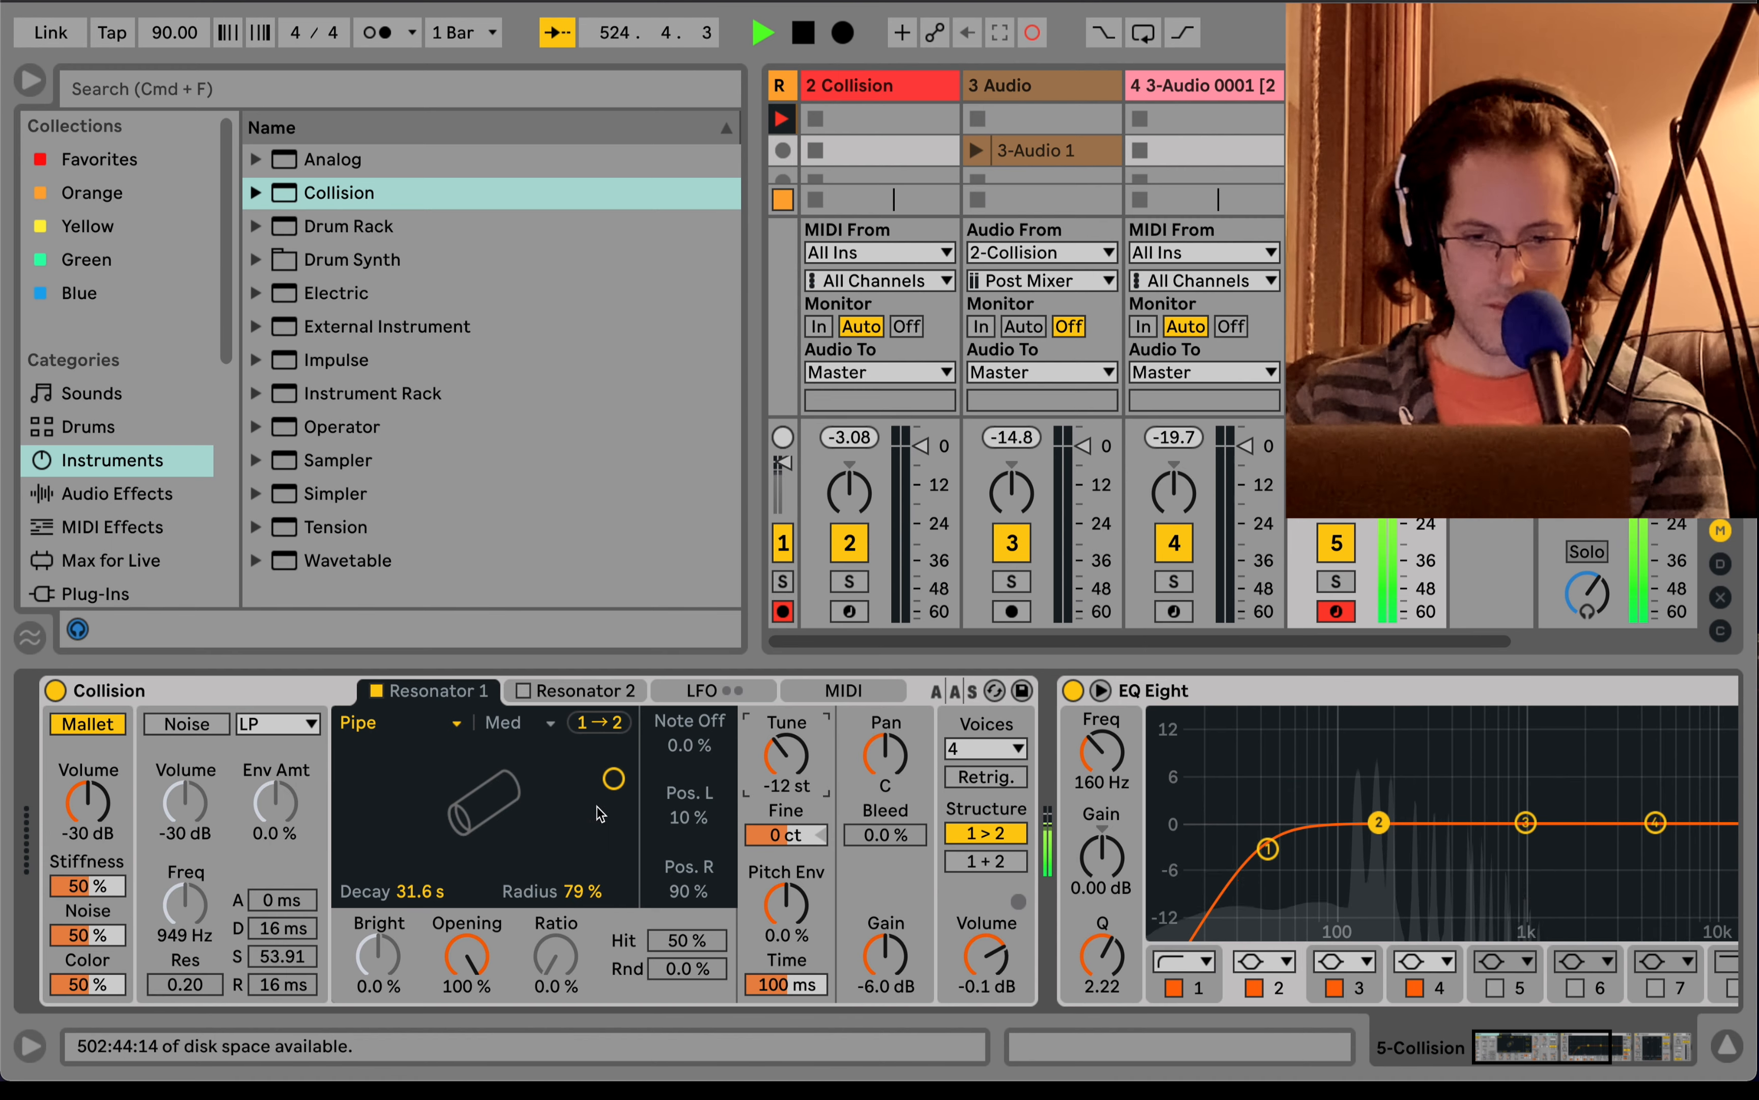
{"action": "left_click_drag", "start_coordinate": [420, 891], "coordinate": [420, 918]}
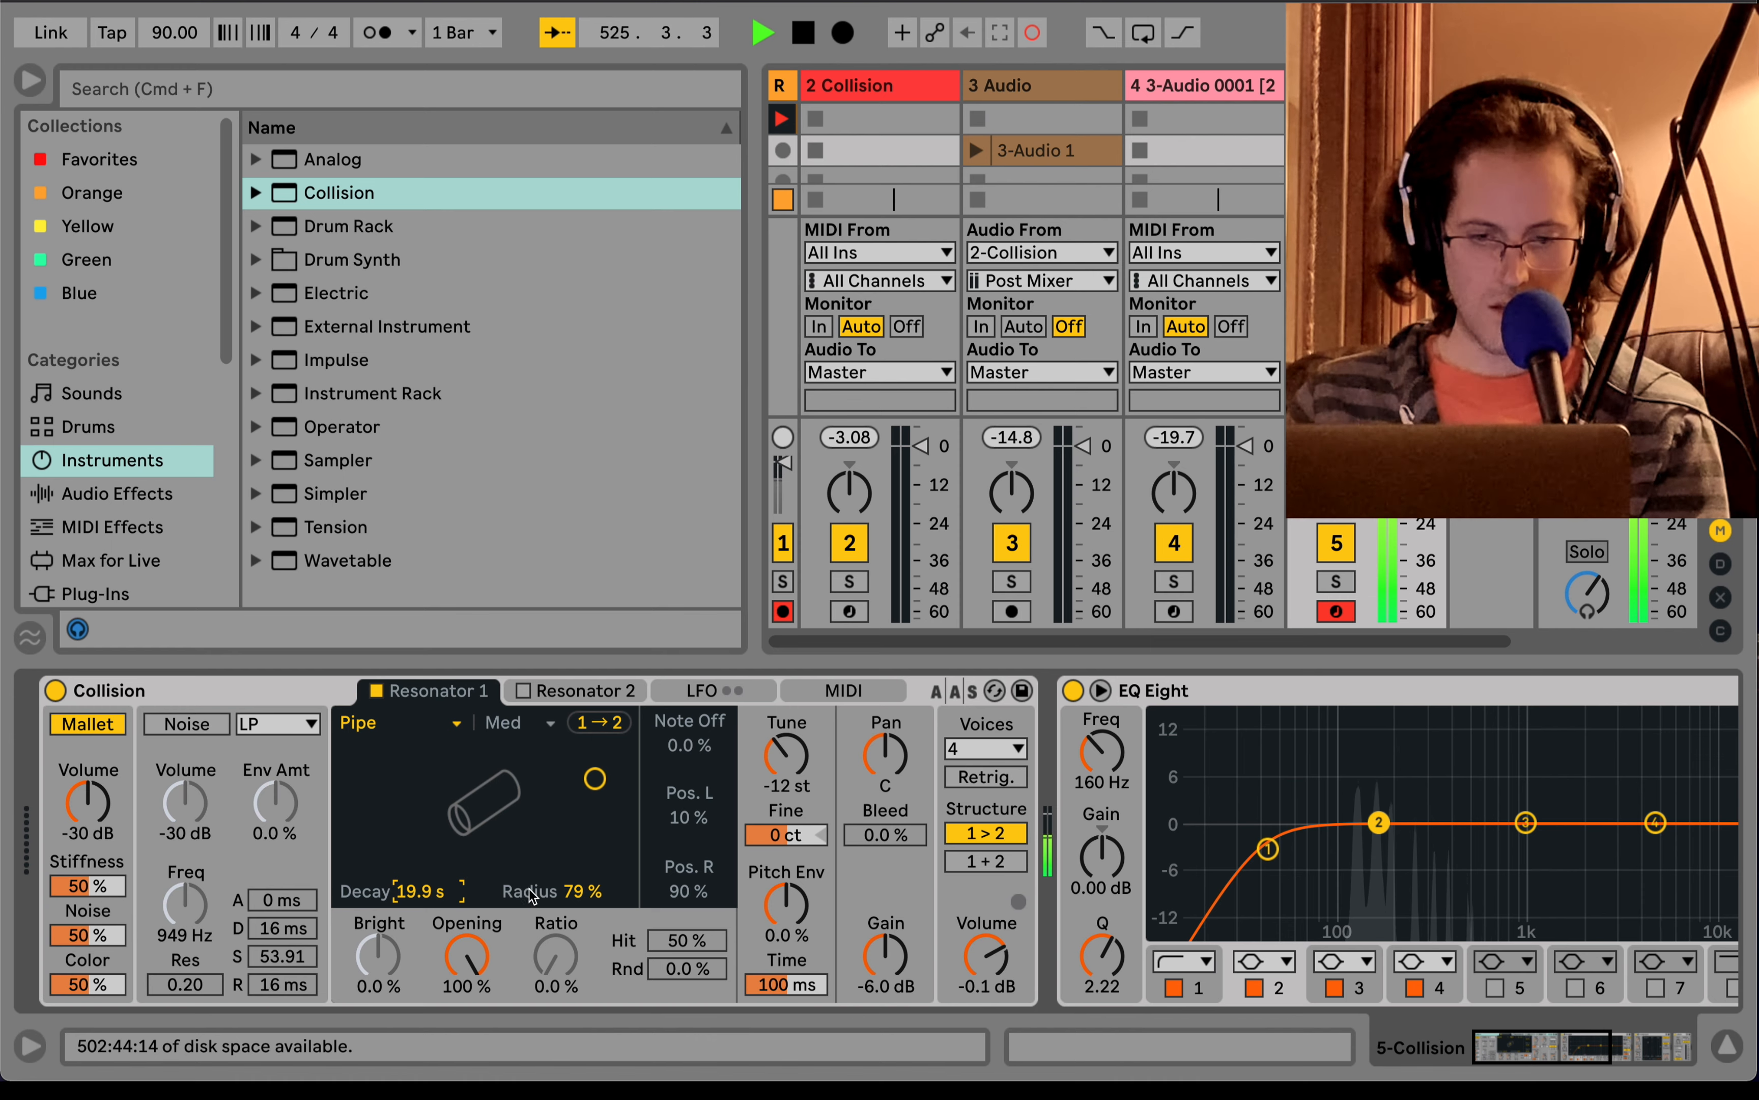
{"action": "left_click_drag", "start_coordinate": [574, 897], "coordinate": [574, 900]}
{"action": "left_click_drag", "start_coordinate": [483, 978], "coordinate": [483, 1000]}
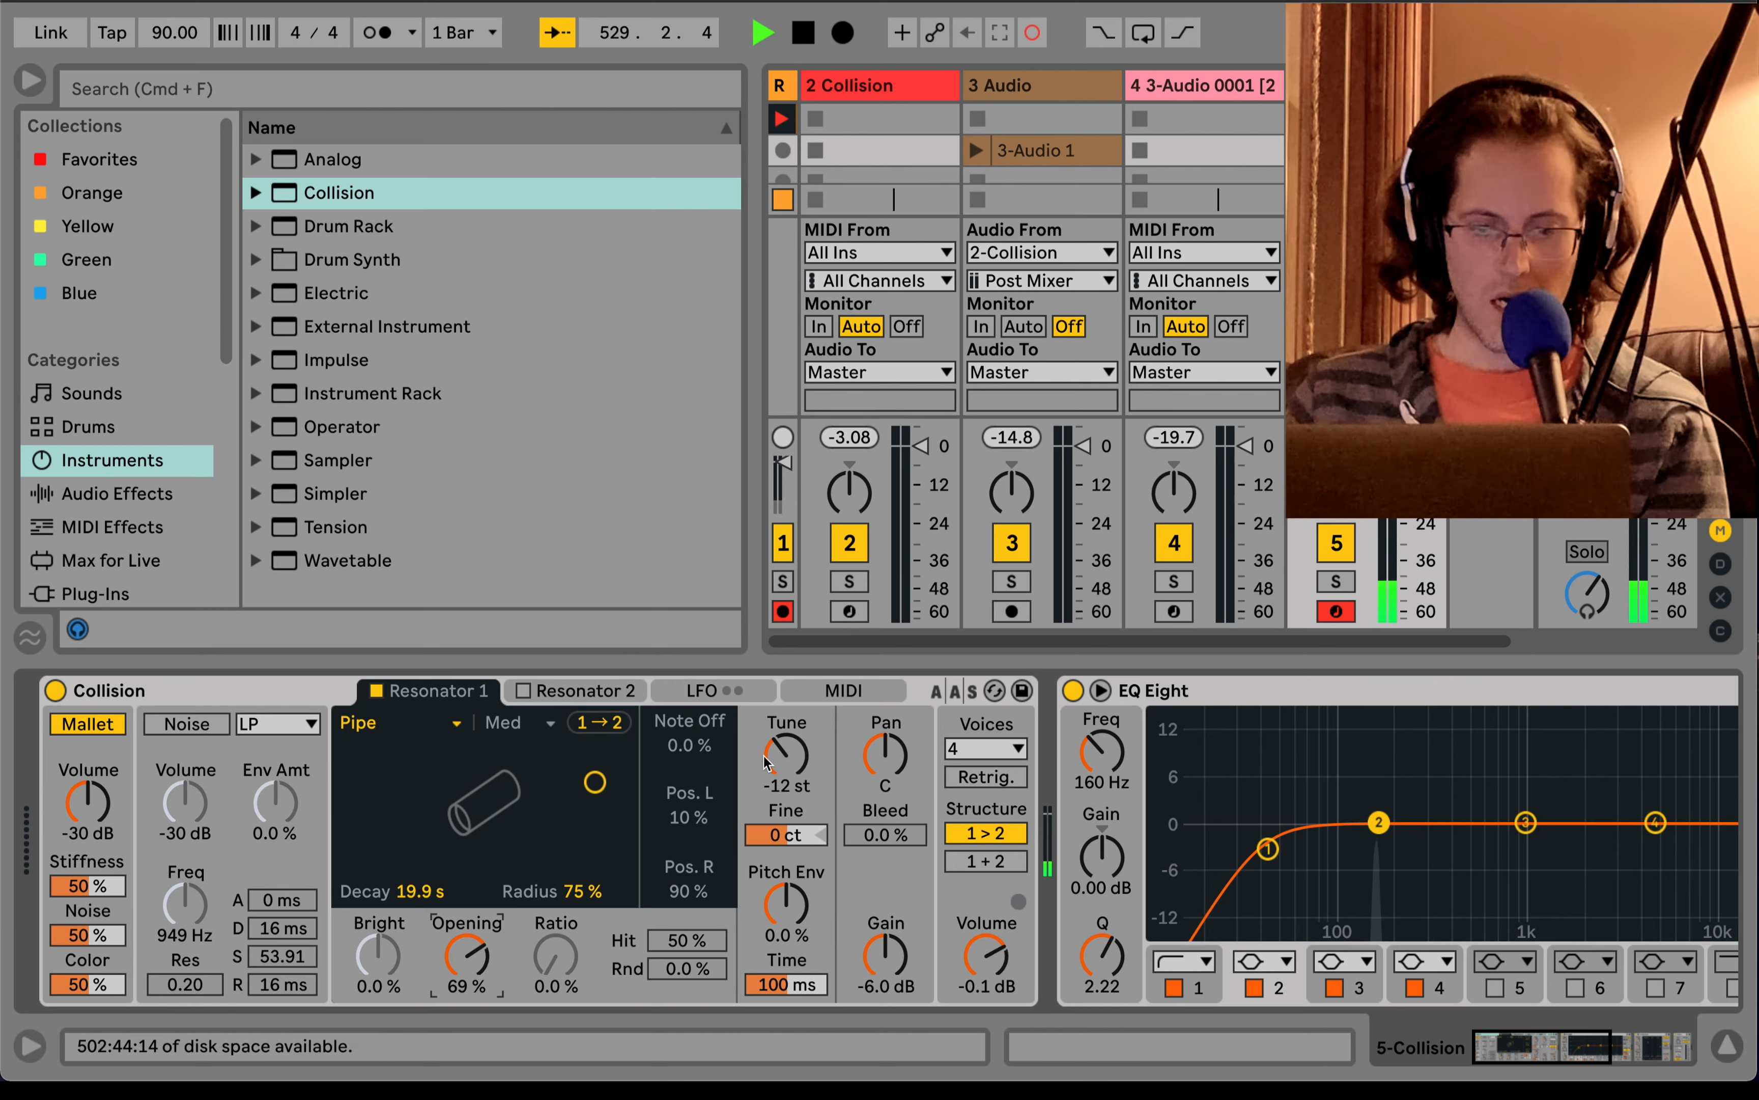
- Change Resonator 1 from Pipe to Beam and shorten its decay to 4.76 s
{"action": "left_click", "coordinate": [456, 725]}
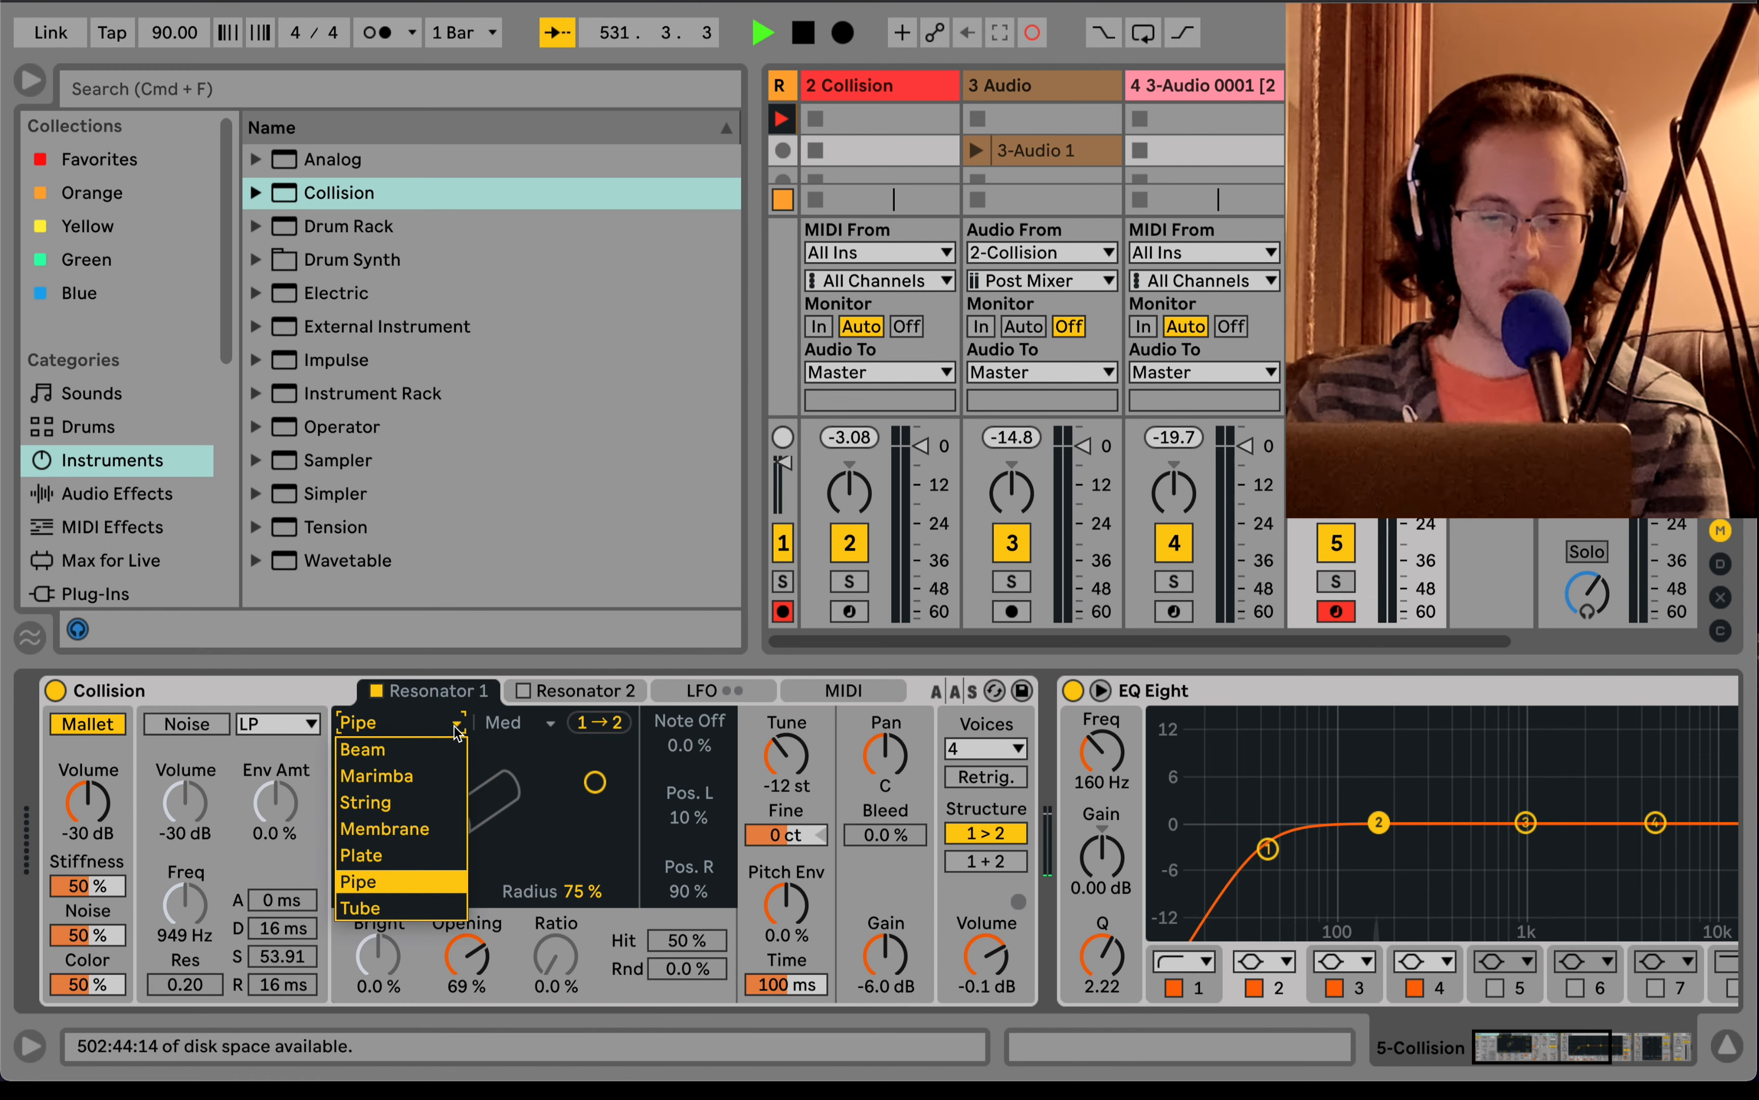
{"action": "left_click", "coordinate": [438, 753]}
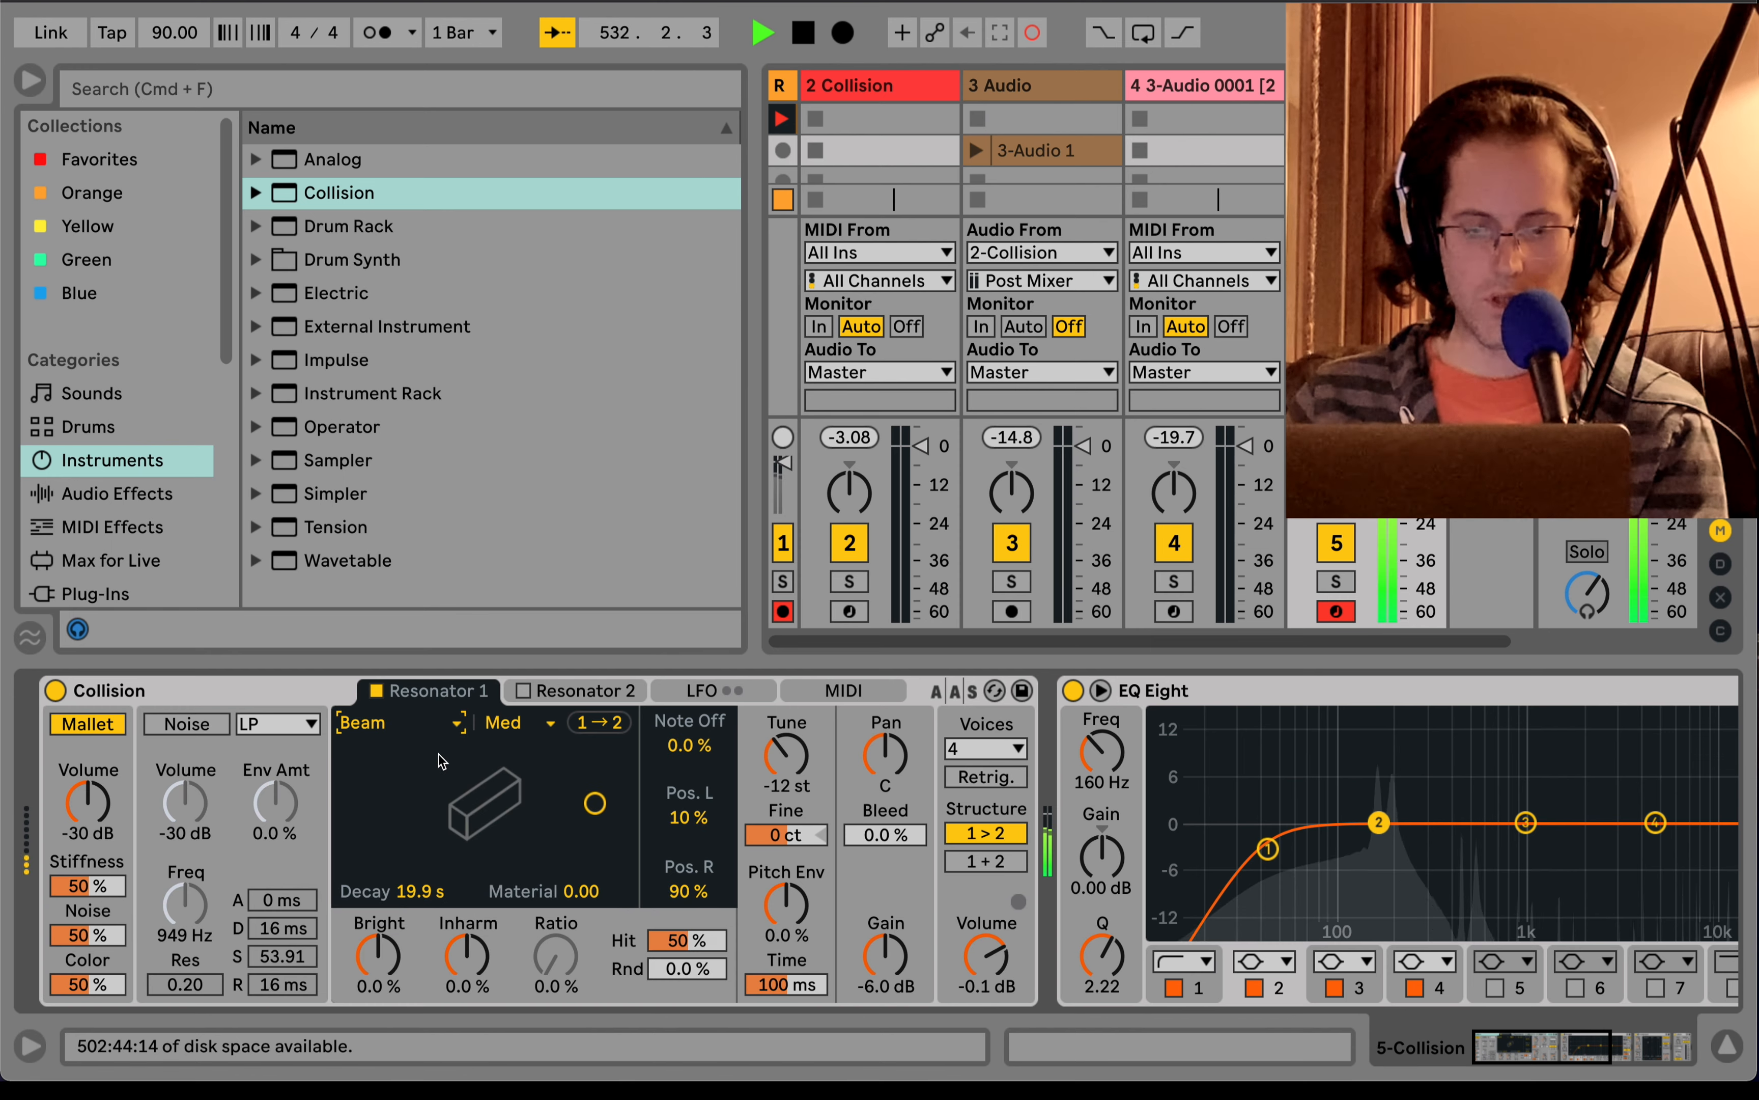
{"action": "left_click_drag", "start_coordinate": [421, 891], "coordinate": [421, 947]}
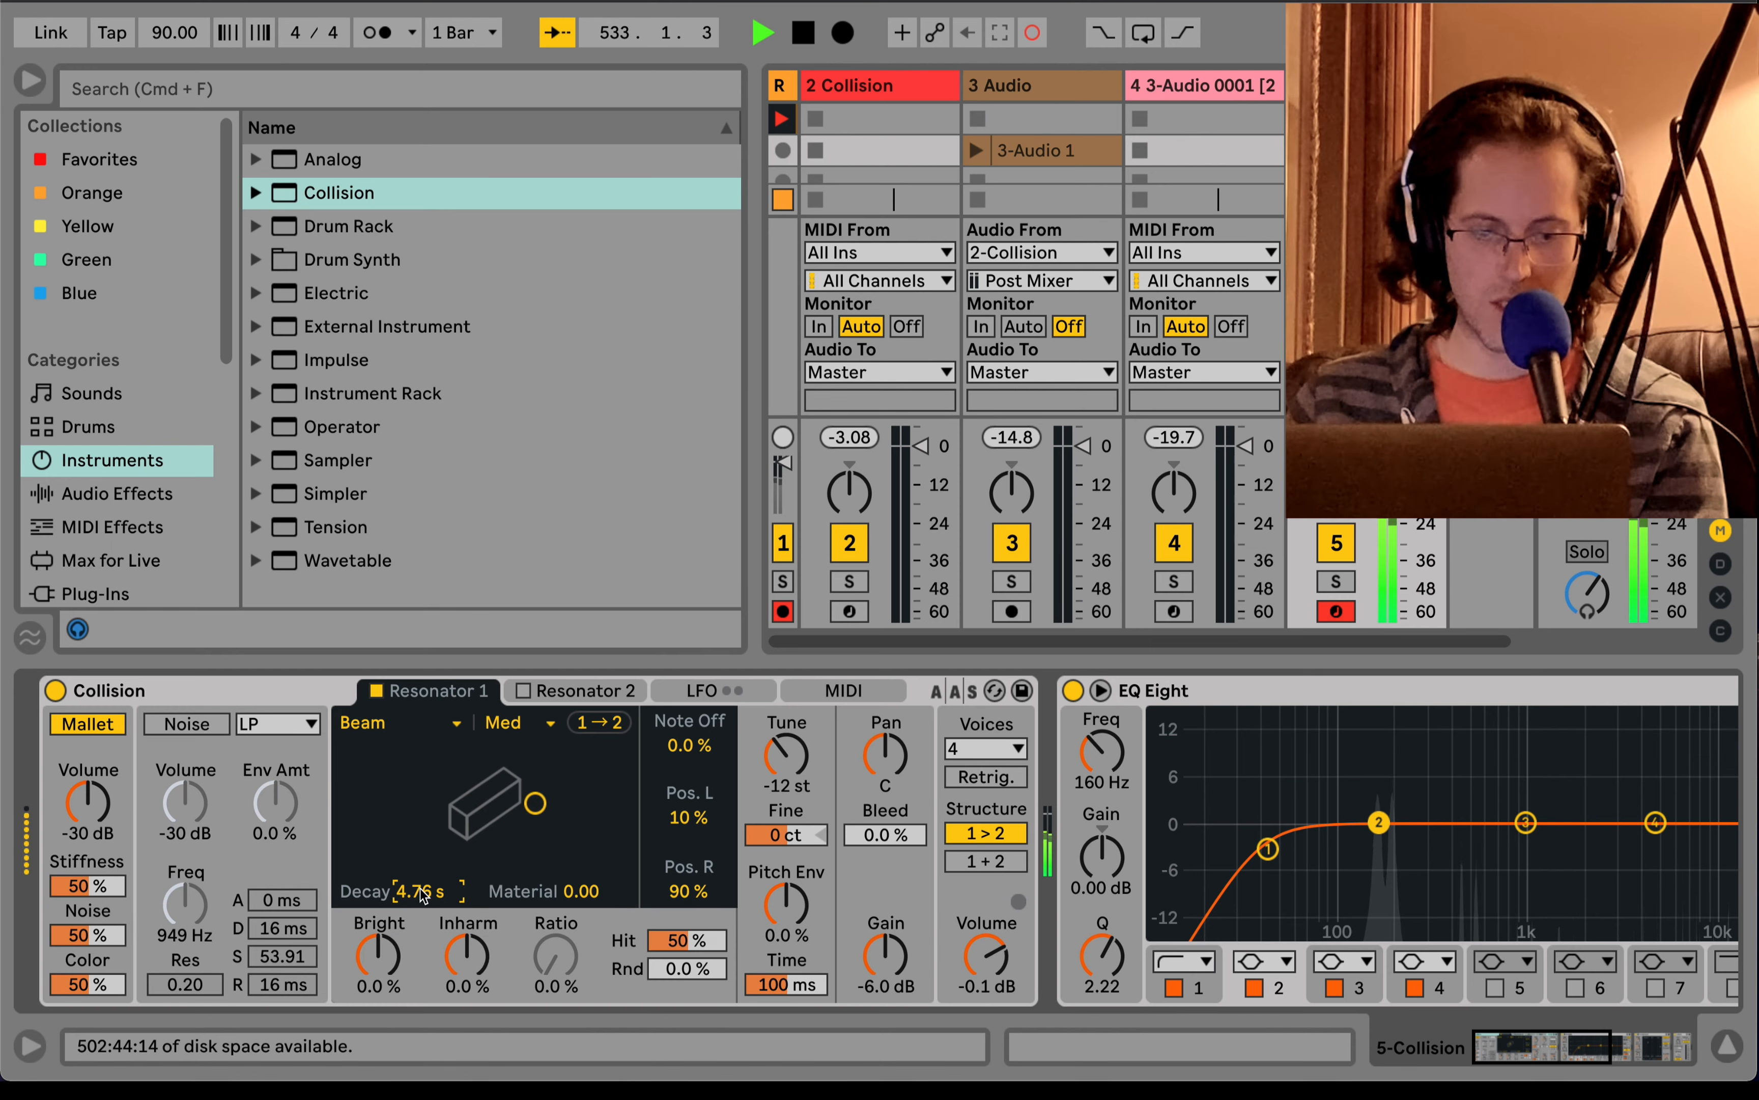
- Set Resonator 1's beam material to -96.88 and brightness to -37 %, and lower Collision's output volume to -3.7 dB
{"action": "mouse_move", "coordinate": [584, 890]}
{"action": "left_mouse_down"}
{"action": "mouse_move", "coordinate": [584, 862]}
{"action": "mouse_move", "coordinate": [578, 891]}
{"action": "left_mouse_up"}
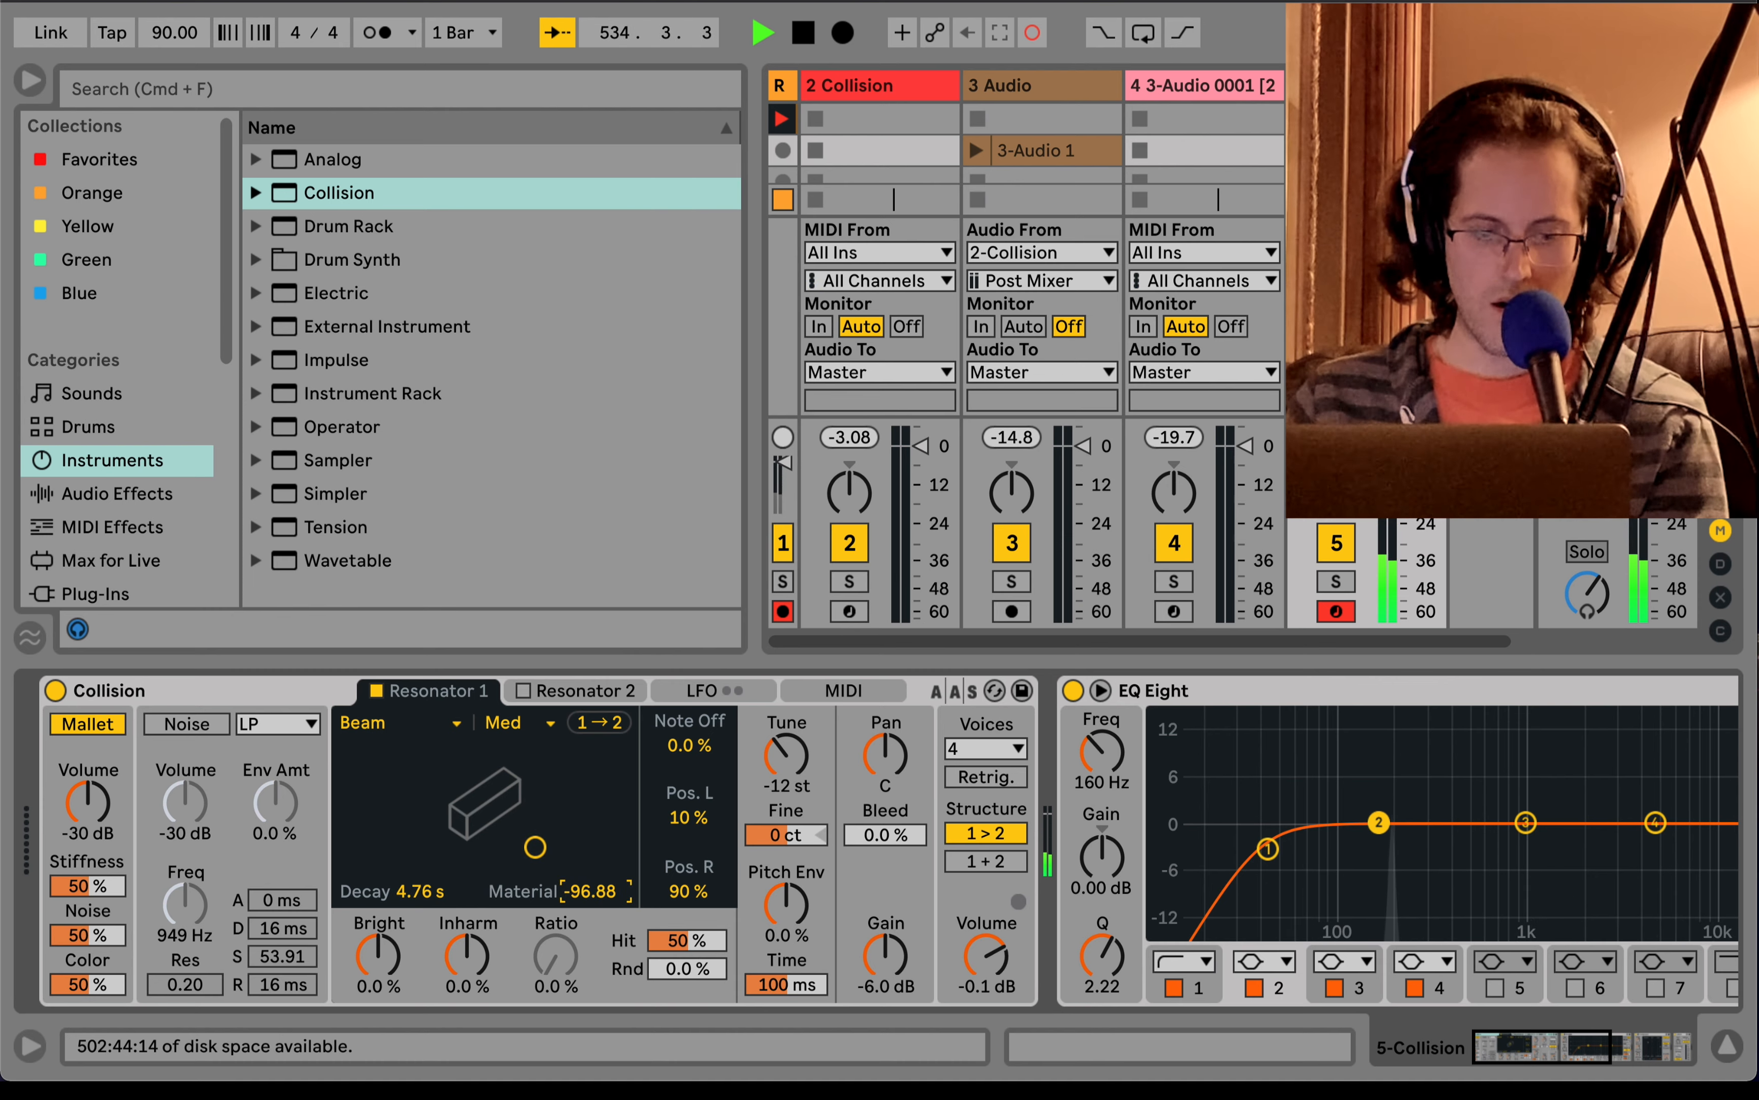
{"action": "left_click_drag", "start_coordinate": [378, 954], "coordinate": [378, 982]}
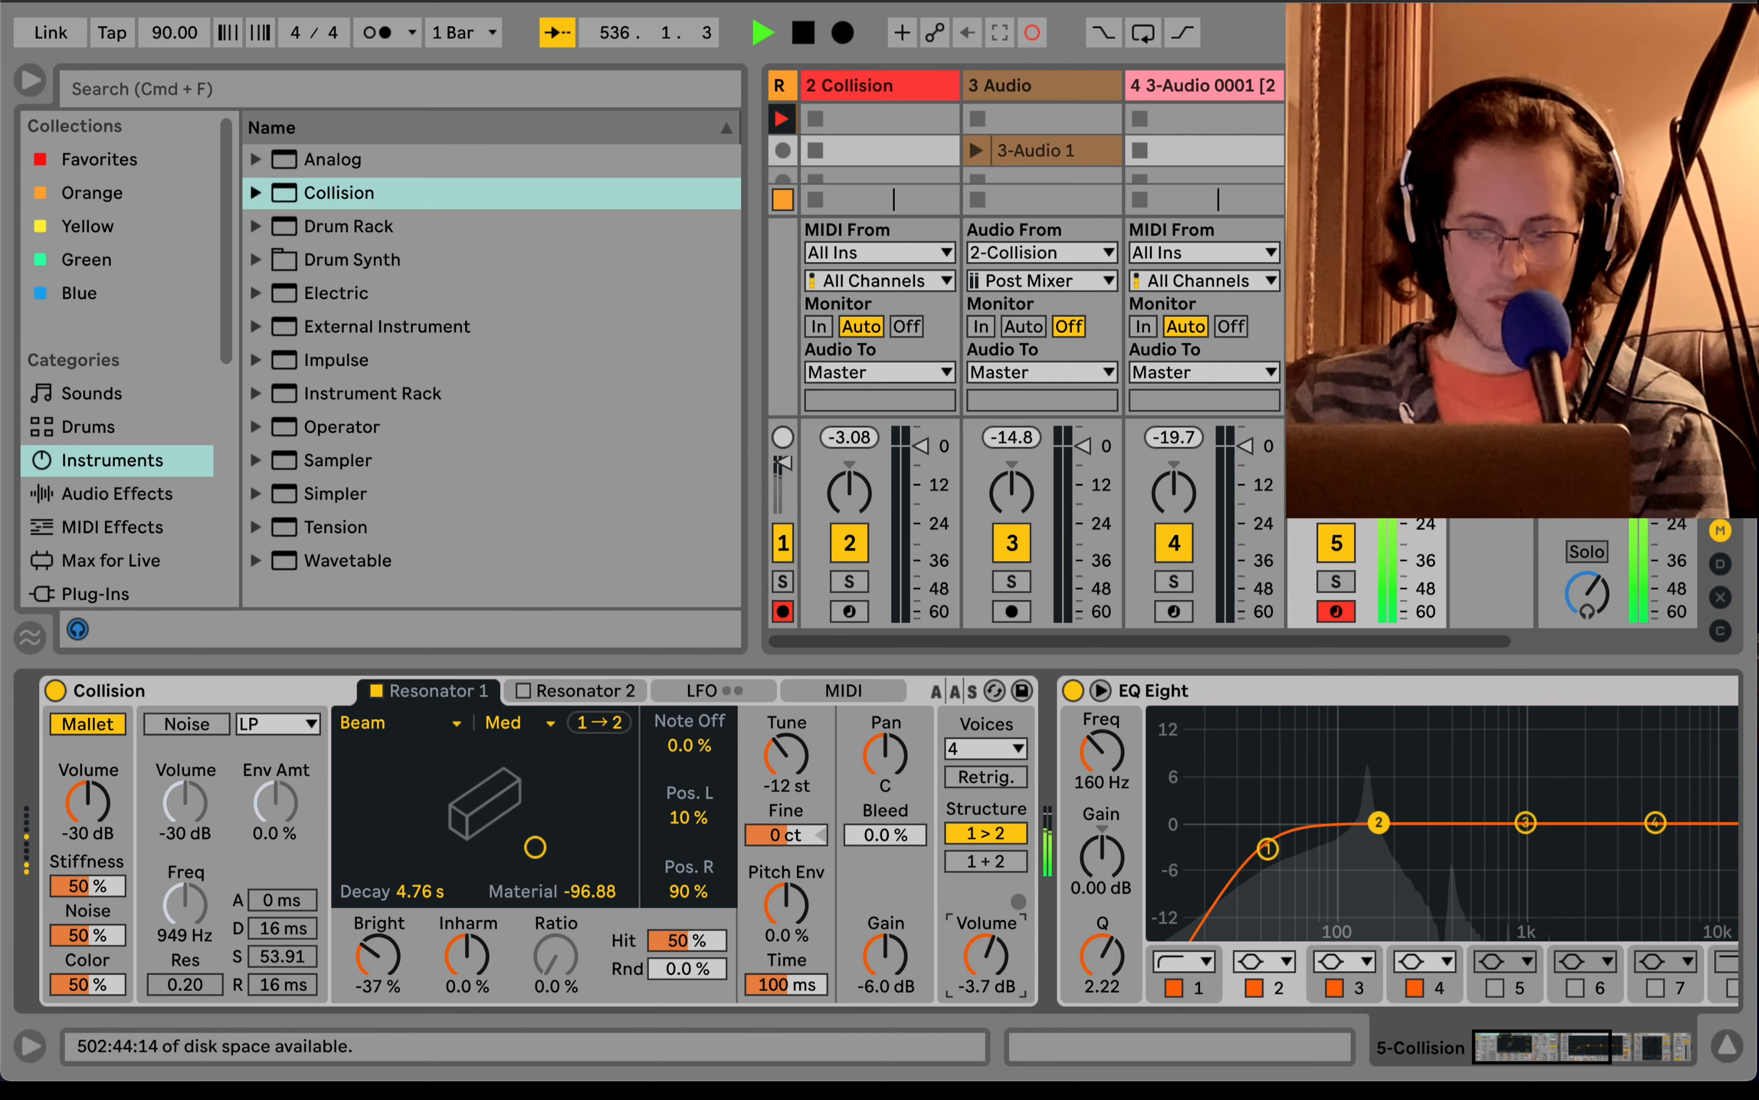
- Enable Collision's Noise exciter with its volume at -17 dB and its envelope release at 1.26 s
{"action": "left_click", "coordinate": [207, 724]}
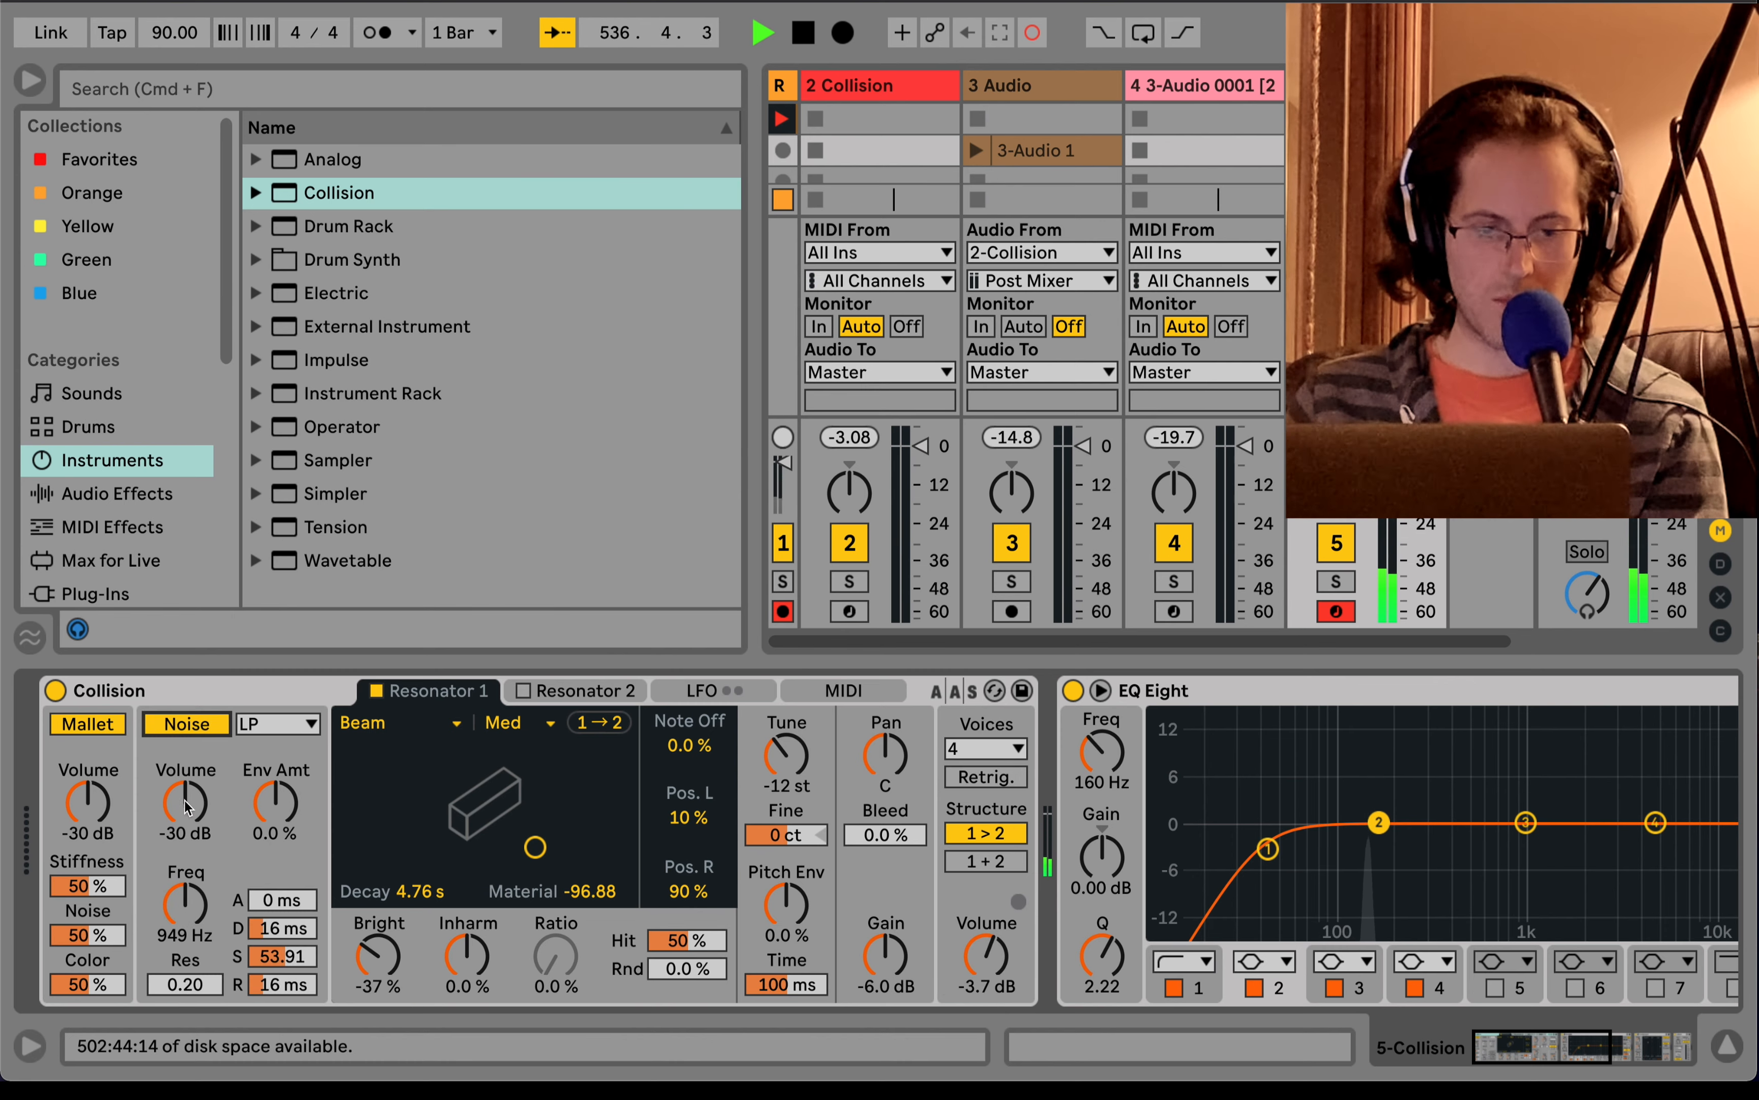
{"action": "left_click", "coordinate": [82, 792]}
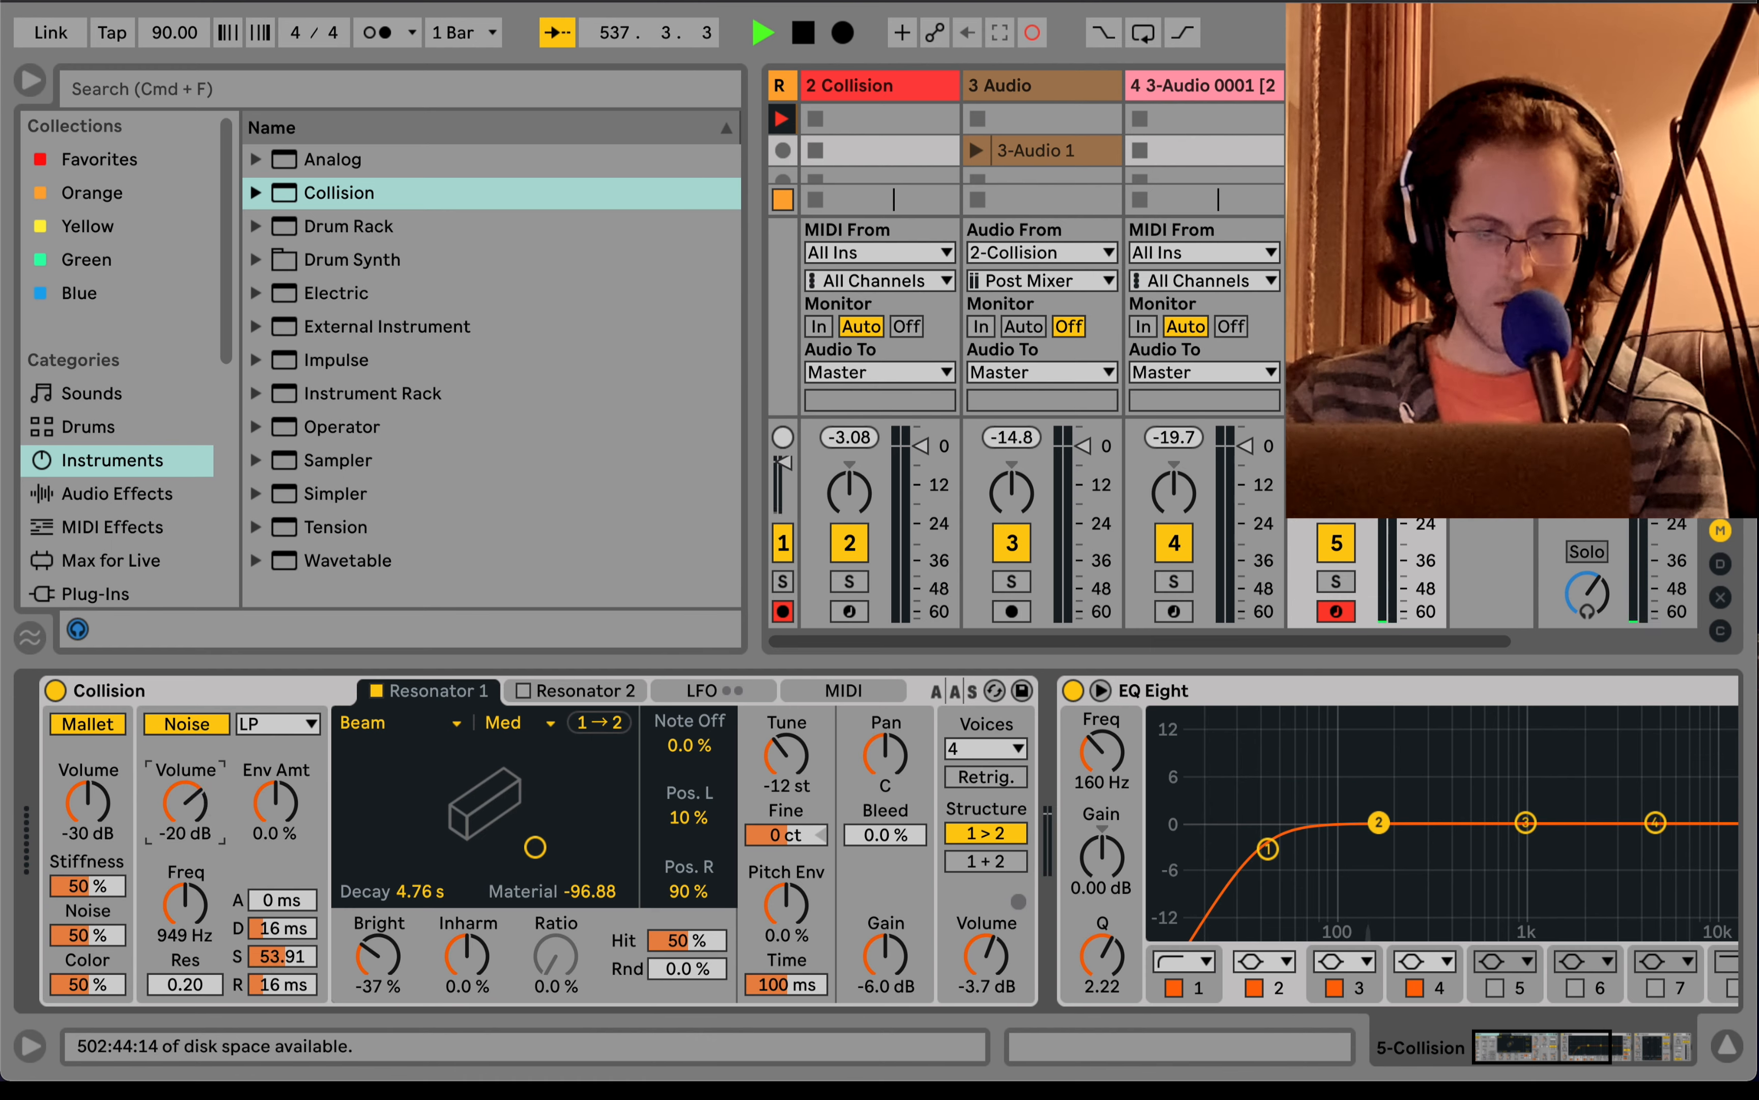
{"action": "mouse_move", "coordinate": [186, 802]}
{"action": "left_mouse_down"}
{"action": "mouse_move", "coordinate": [186, 760]}
{"action": "mouse_move", "coordinate": [185, 782]}
{"action": "left_mouse_up"}
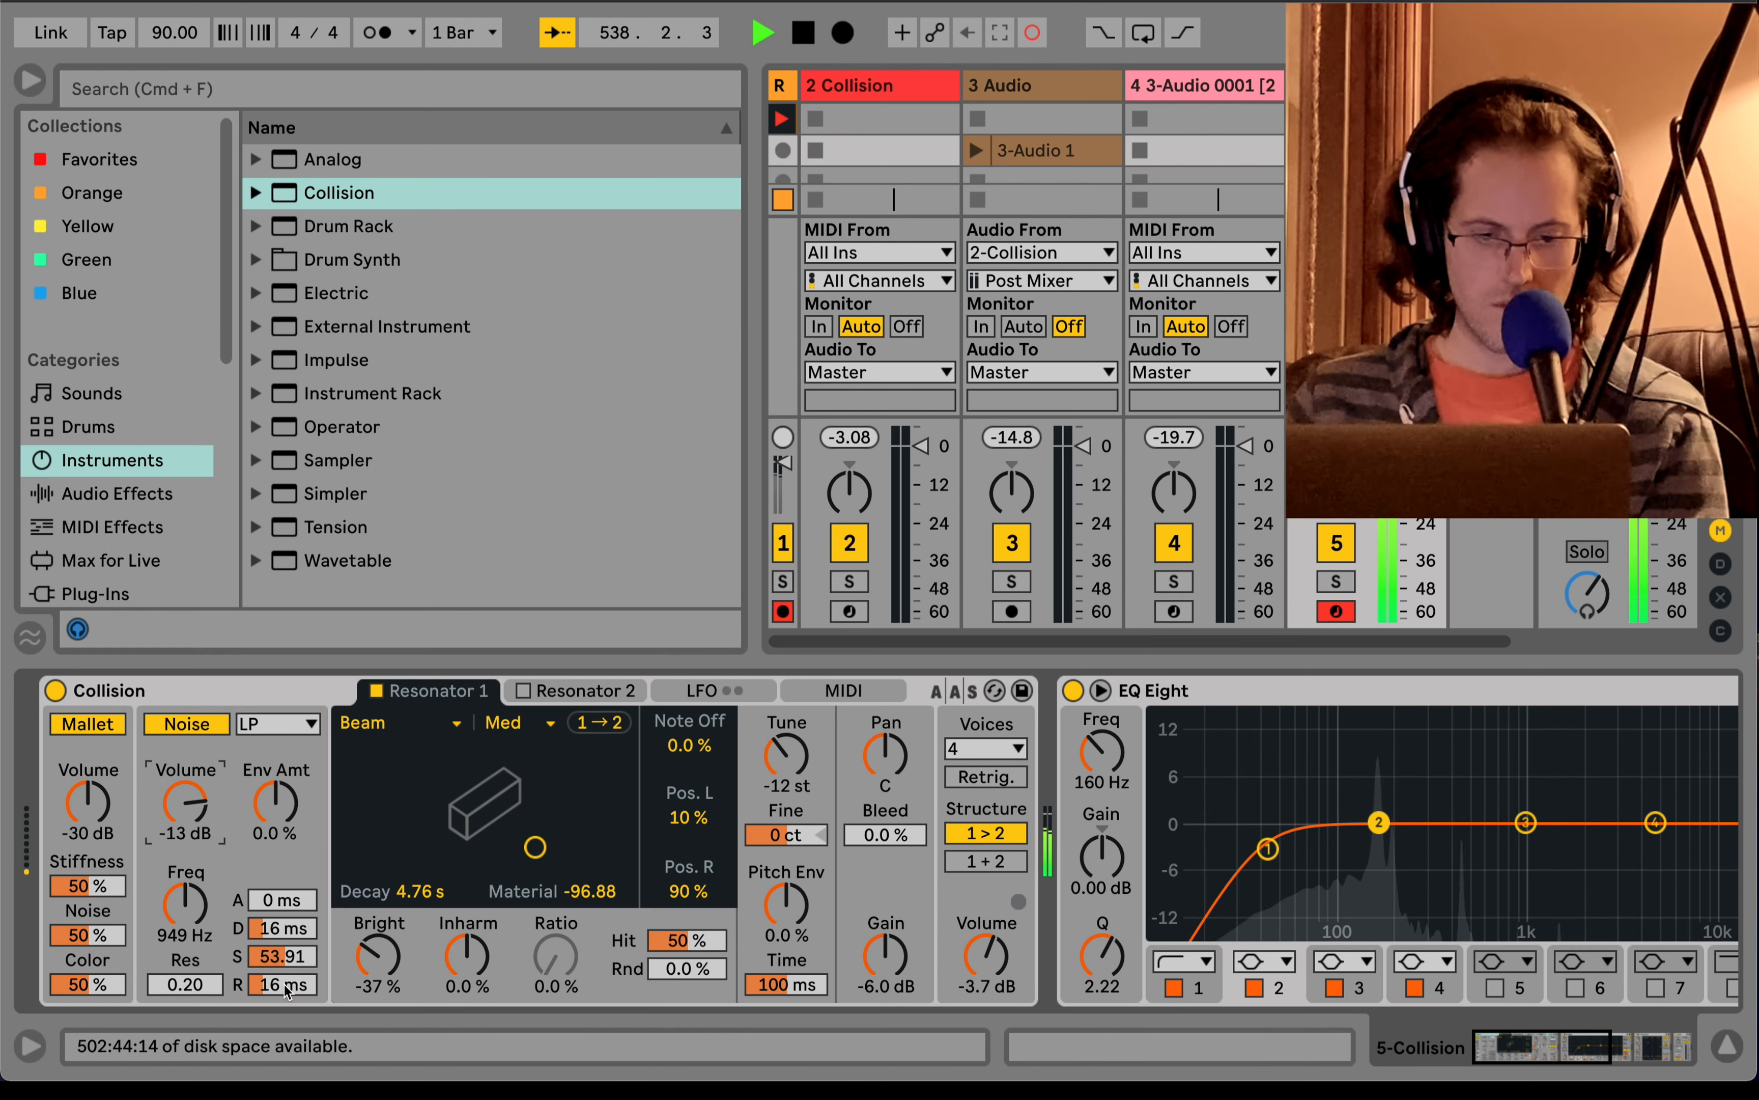
{"action": "left_click_drag", "start_coordinate": [285, 986], "coordinate": [285, 916]}
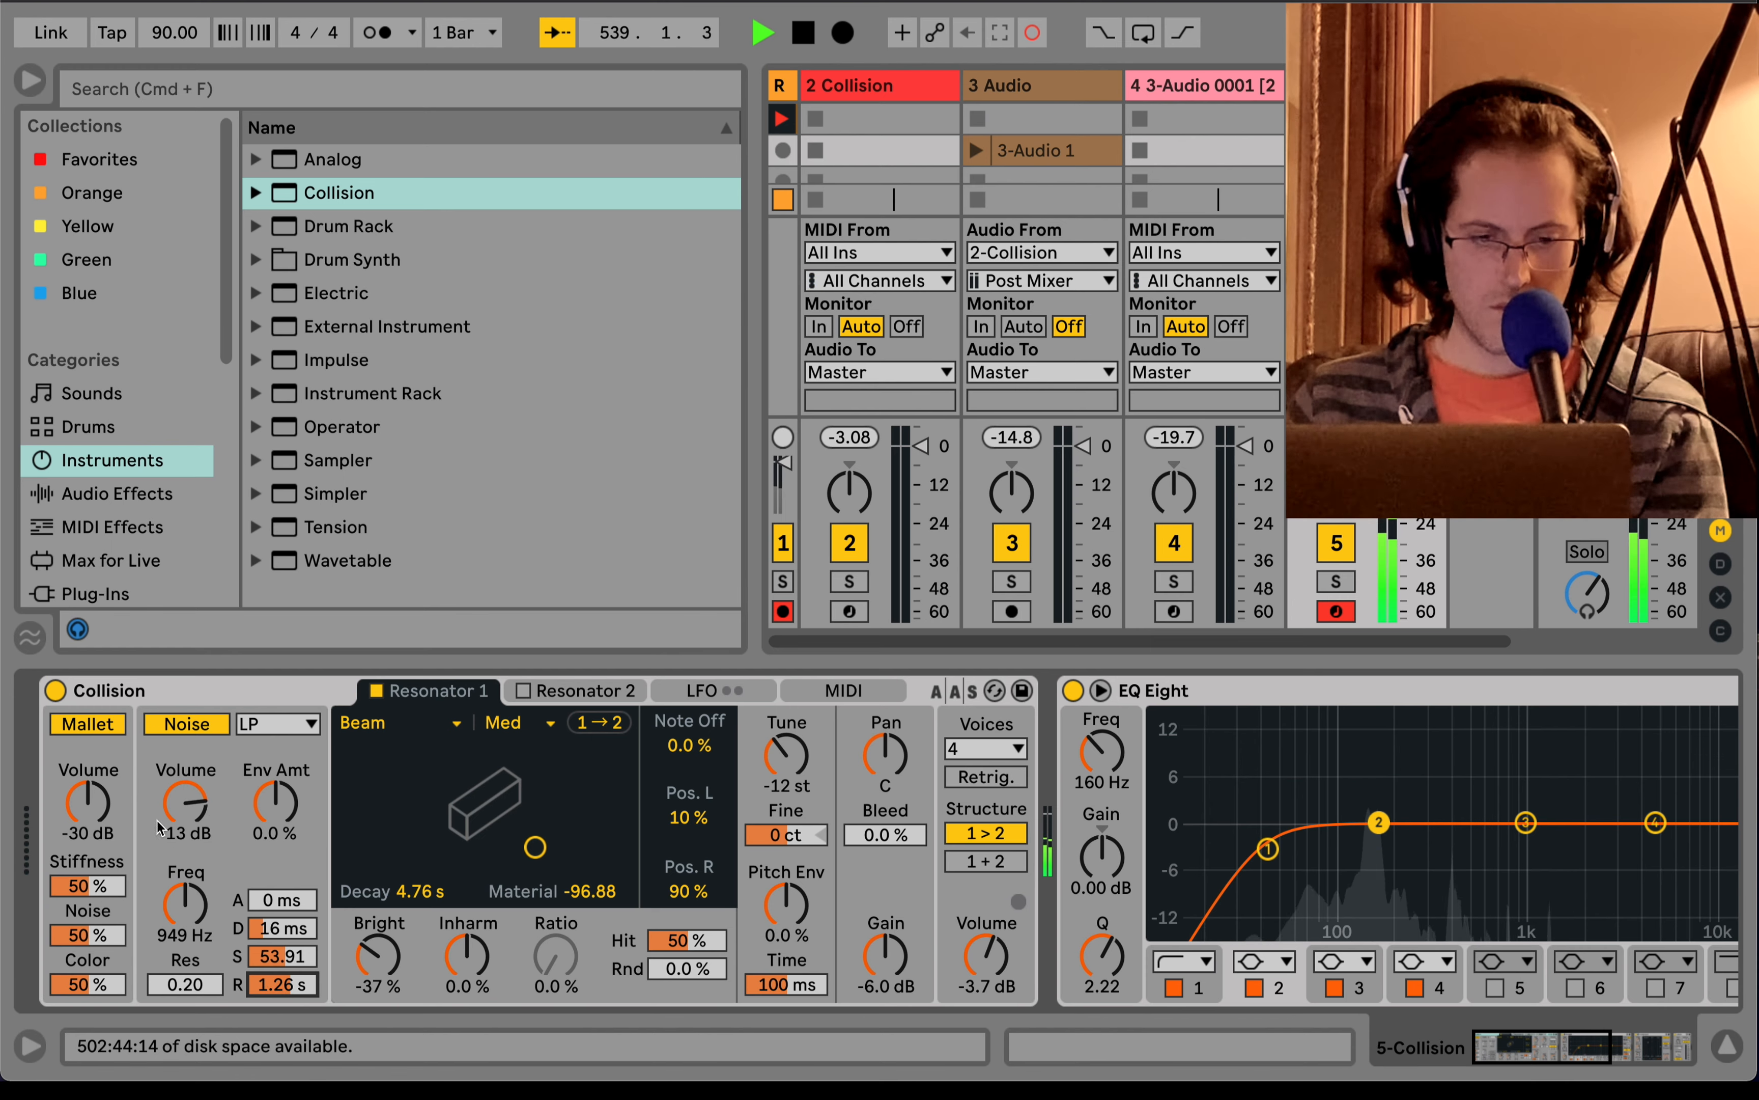
{"action": "left_click_drag", "start_coordinate": [160, 825], "coordinate": [159, 840]}
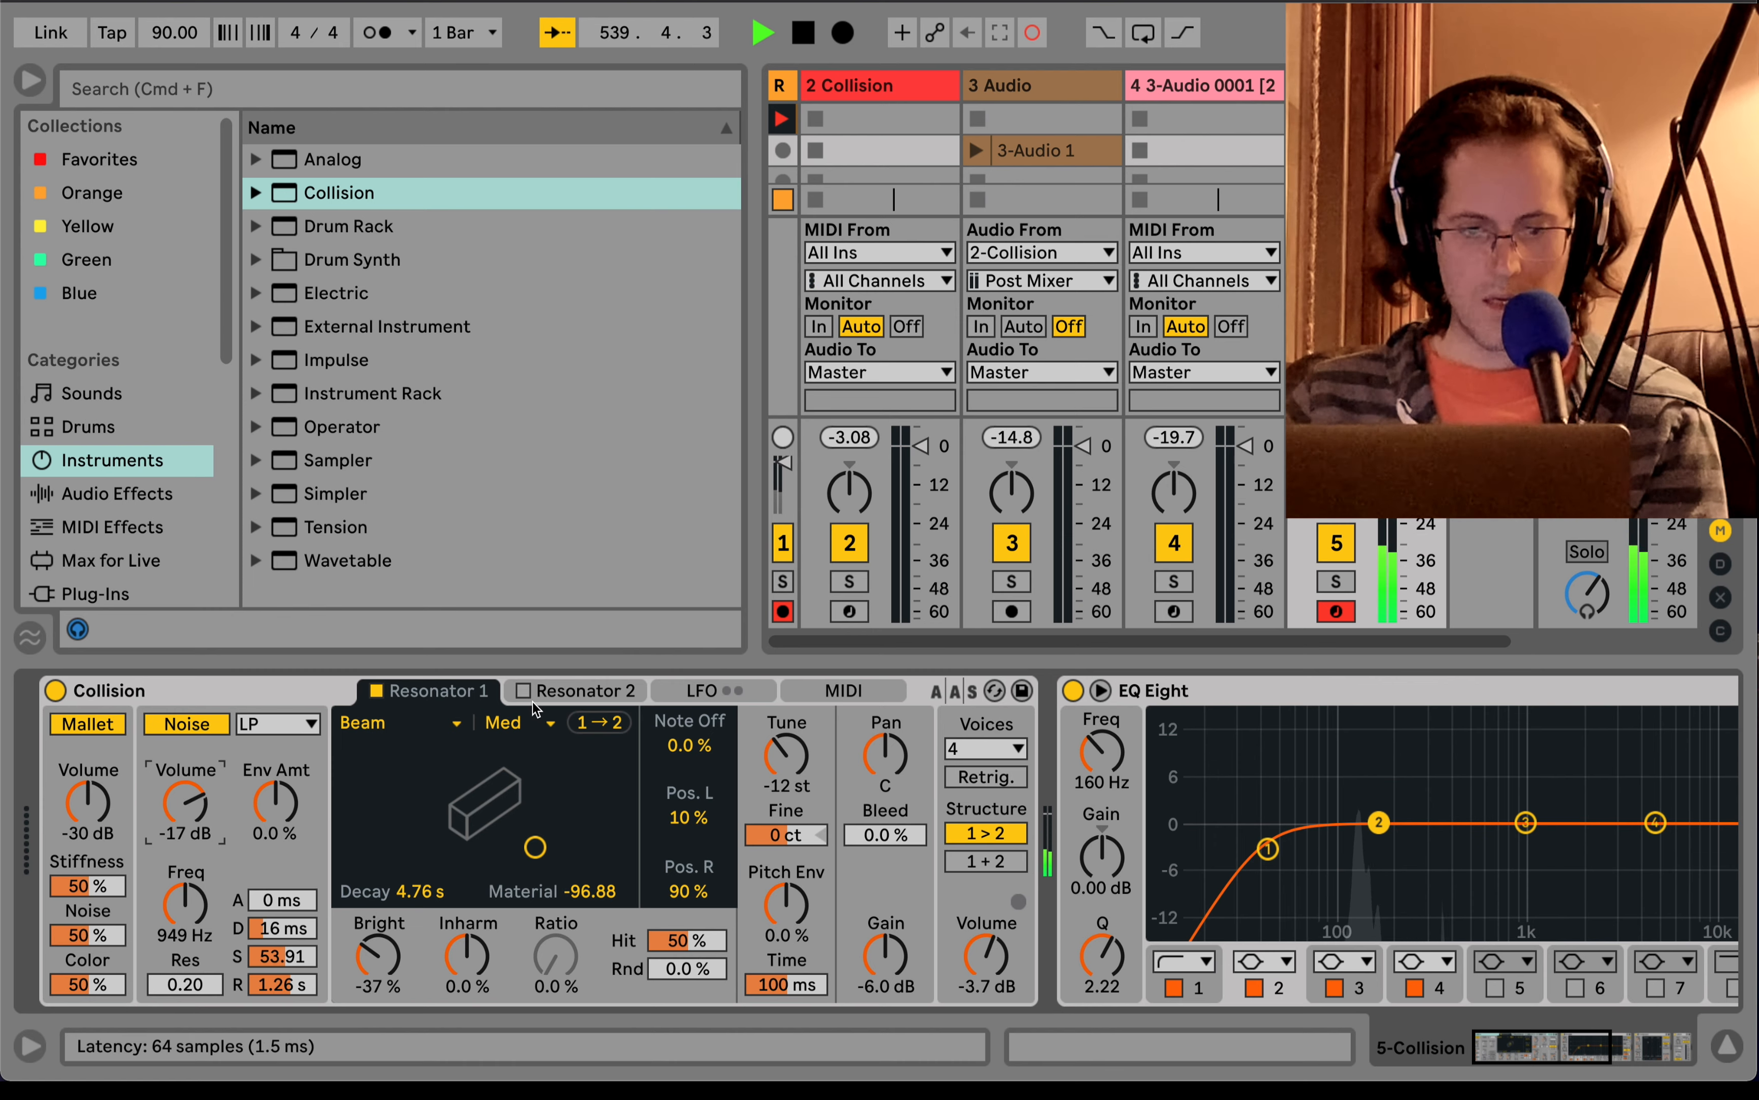
- Enable Resonator 2 as a Marimba with gain -15 dB, and compare the sound with it switched off and on
{"action": "left_click", "coordinate": [567, 693]}
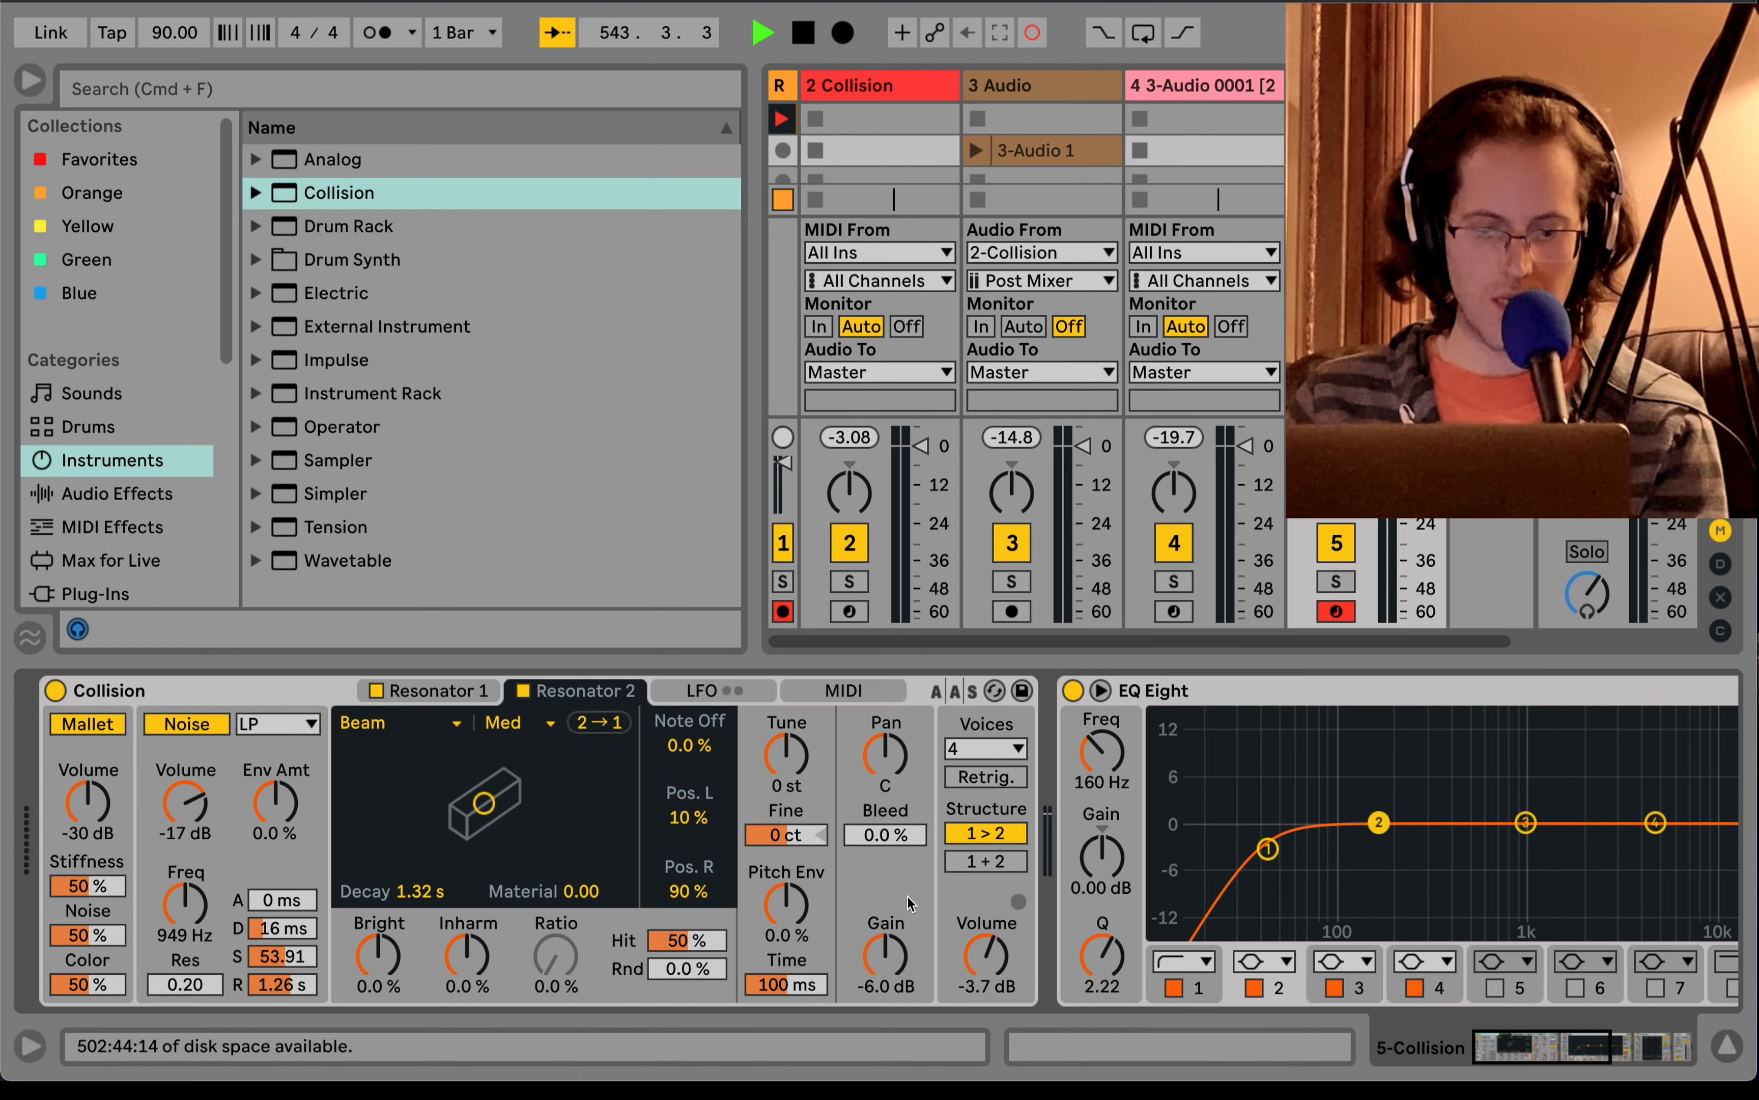
{"action": "left_click_drag", "start_coordinate": [885, 955], "coordinate": [885, 989]}
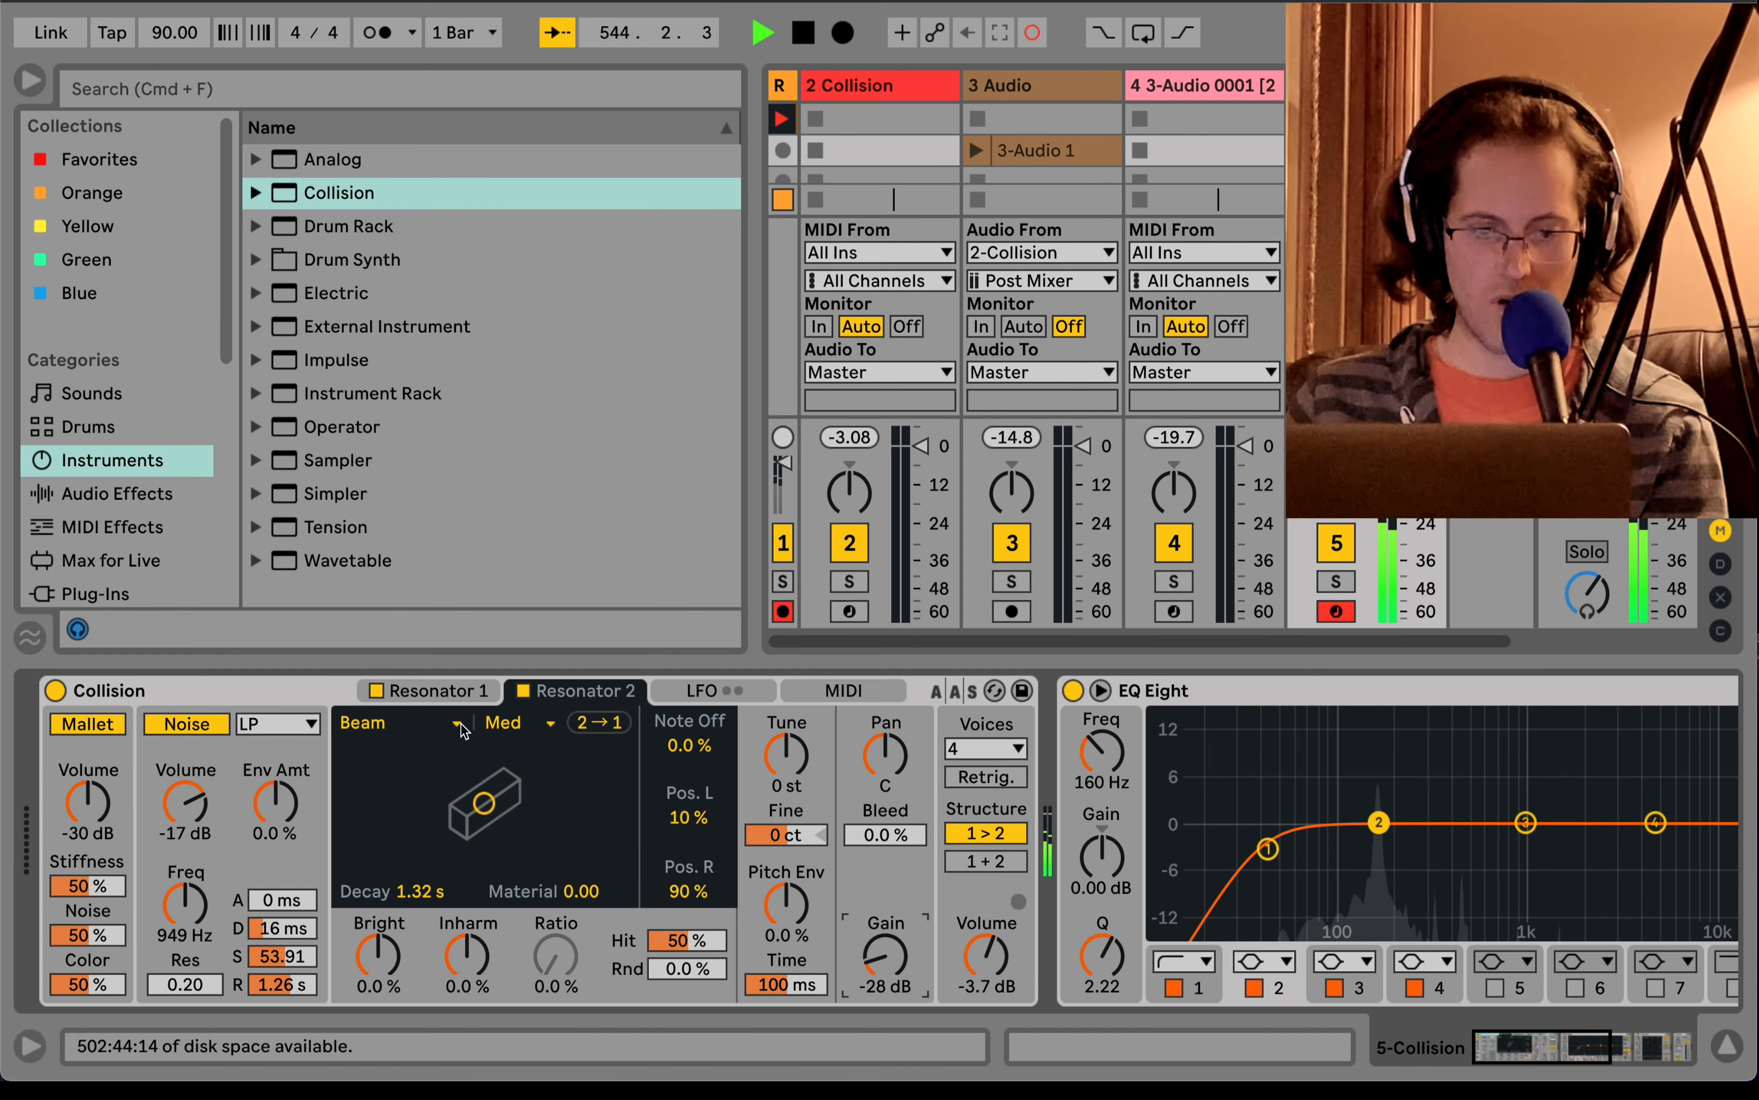
{"action": "left_click", "coordinate": [431, 721]}
{"action": "left_click", "coordinate": [393, 775]}
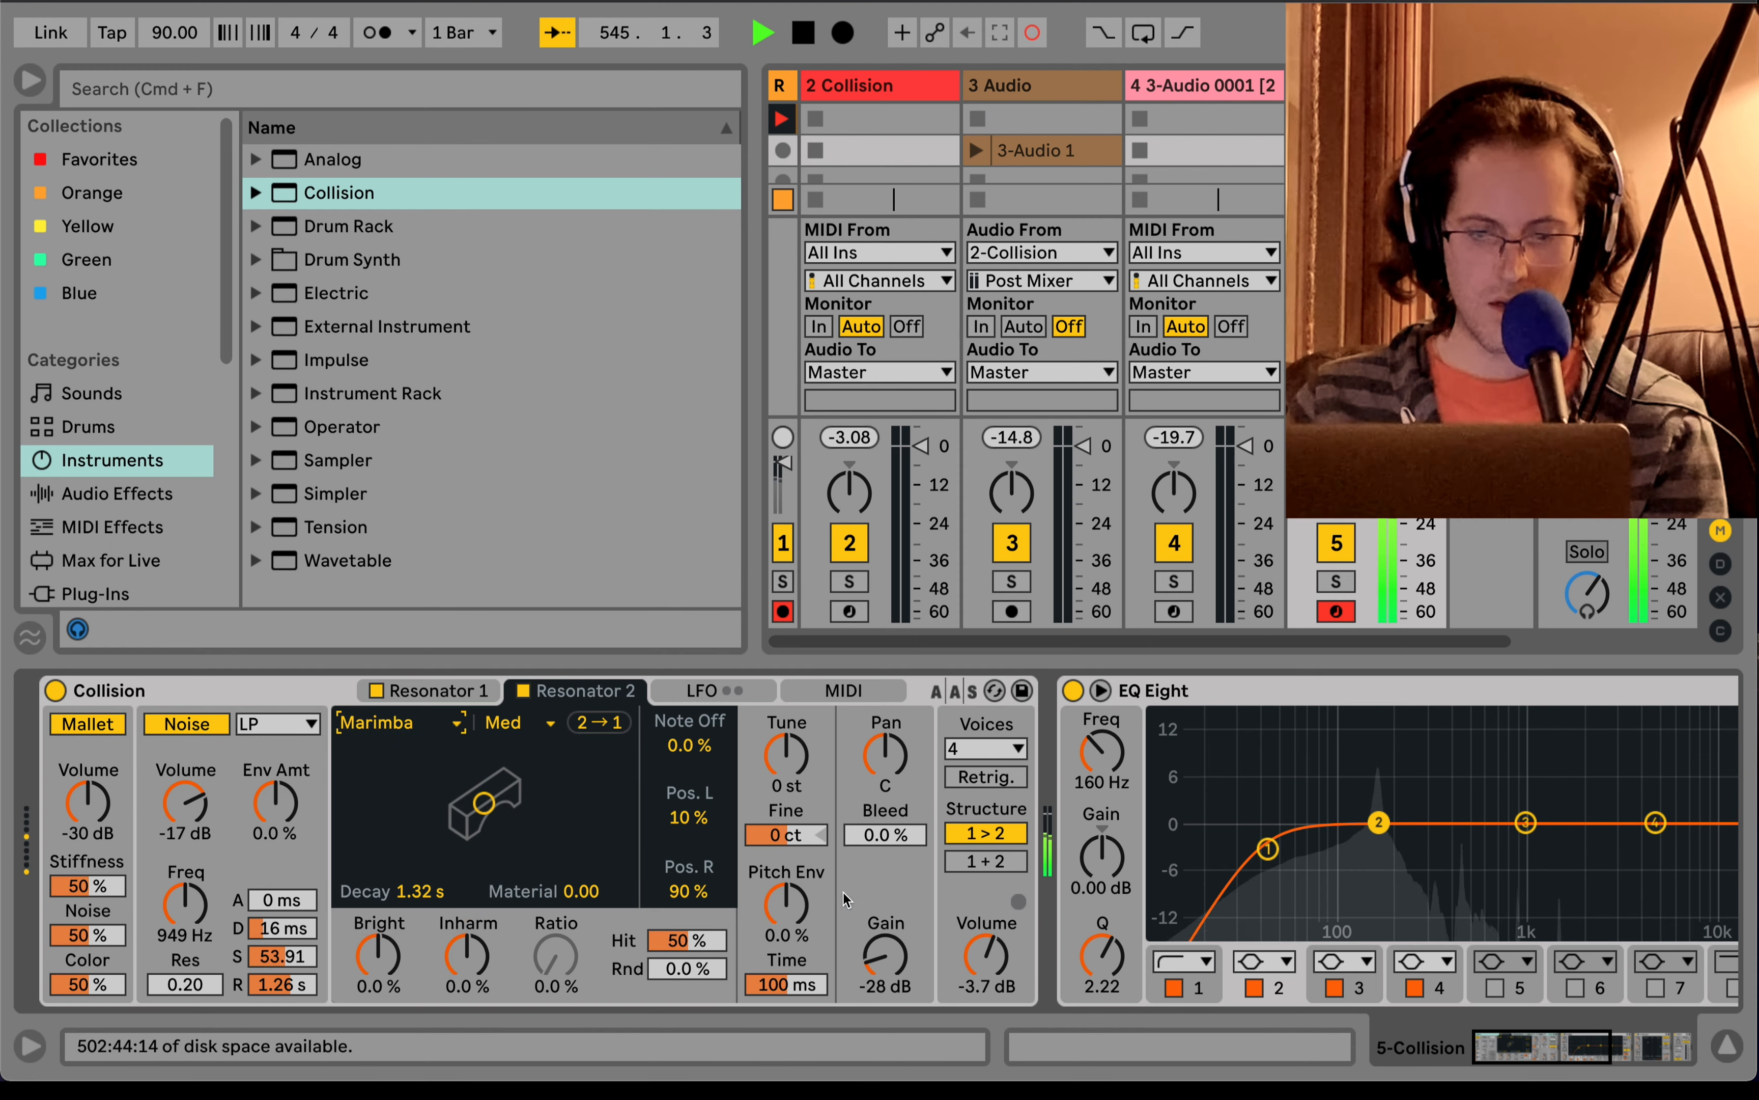
{"action": "left_click_drag", "start_coordinate": [887, 957], "coordinate": [887, 938]}
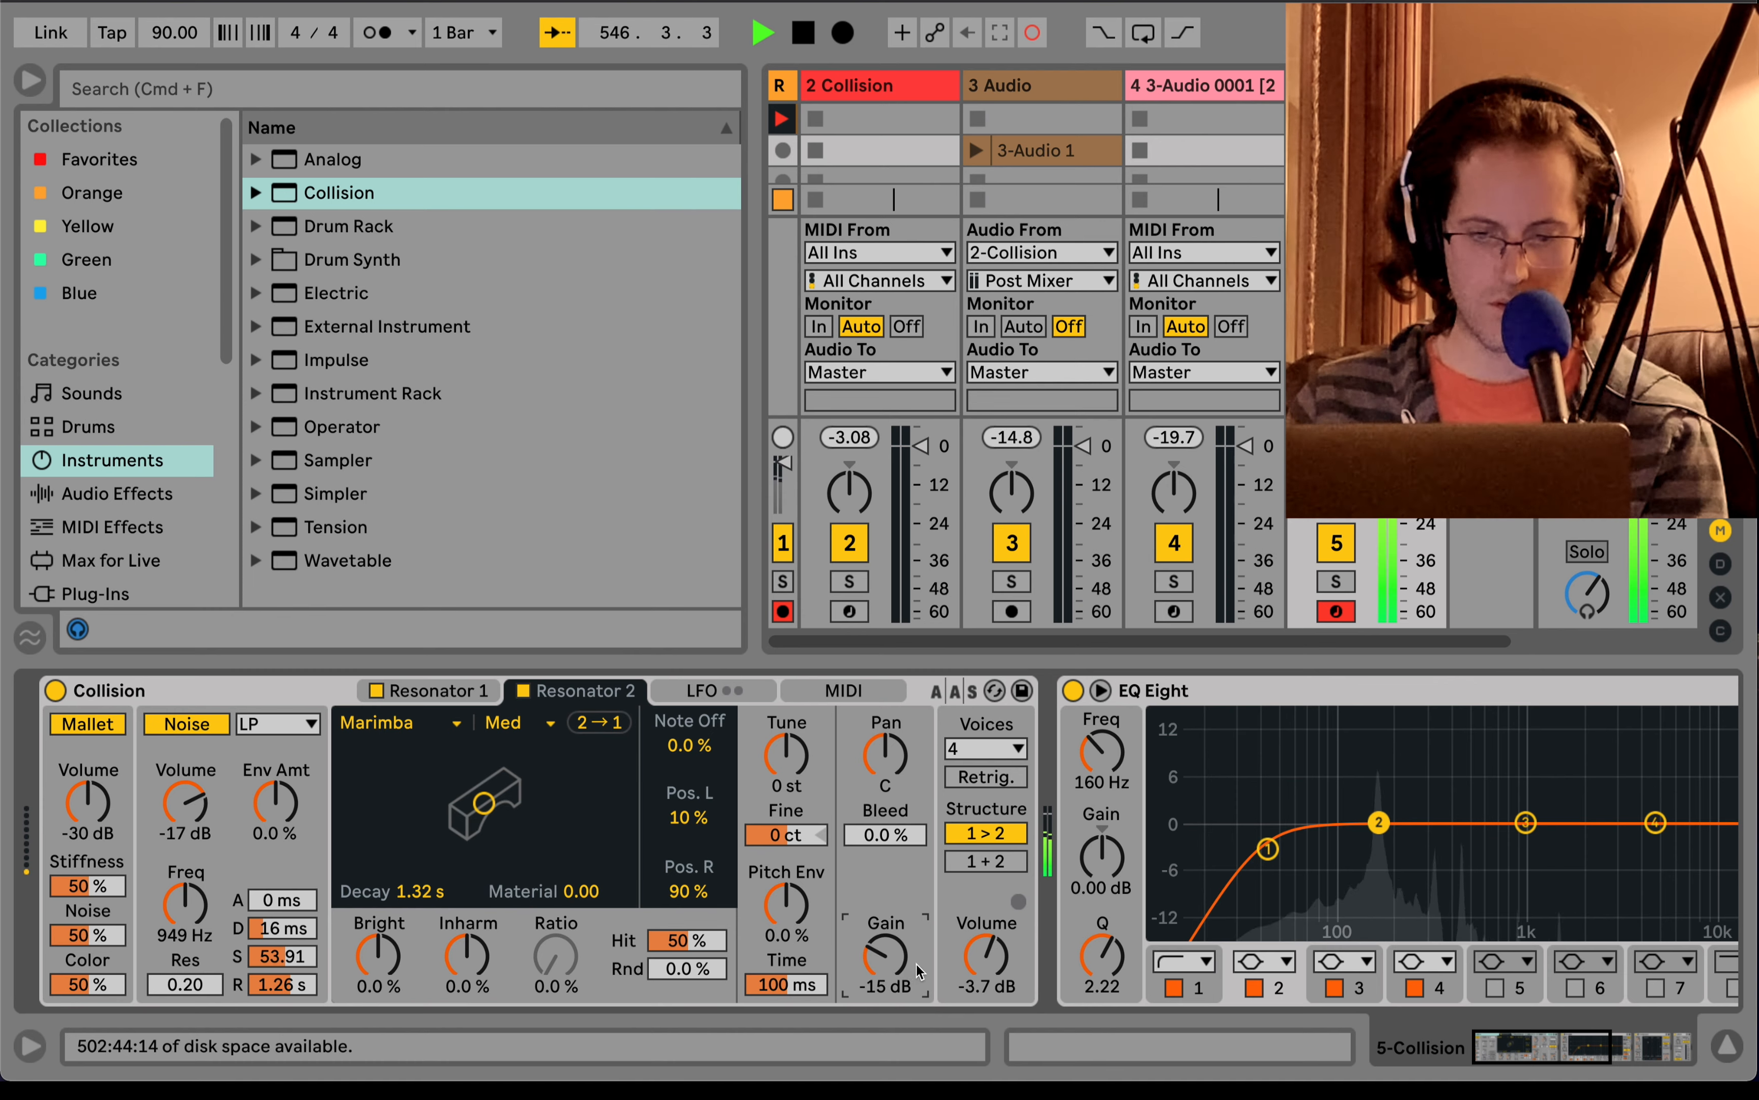
{"action": "left_click", "coordinate": [523, 691]}
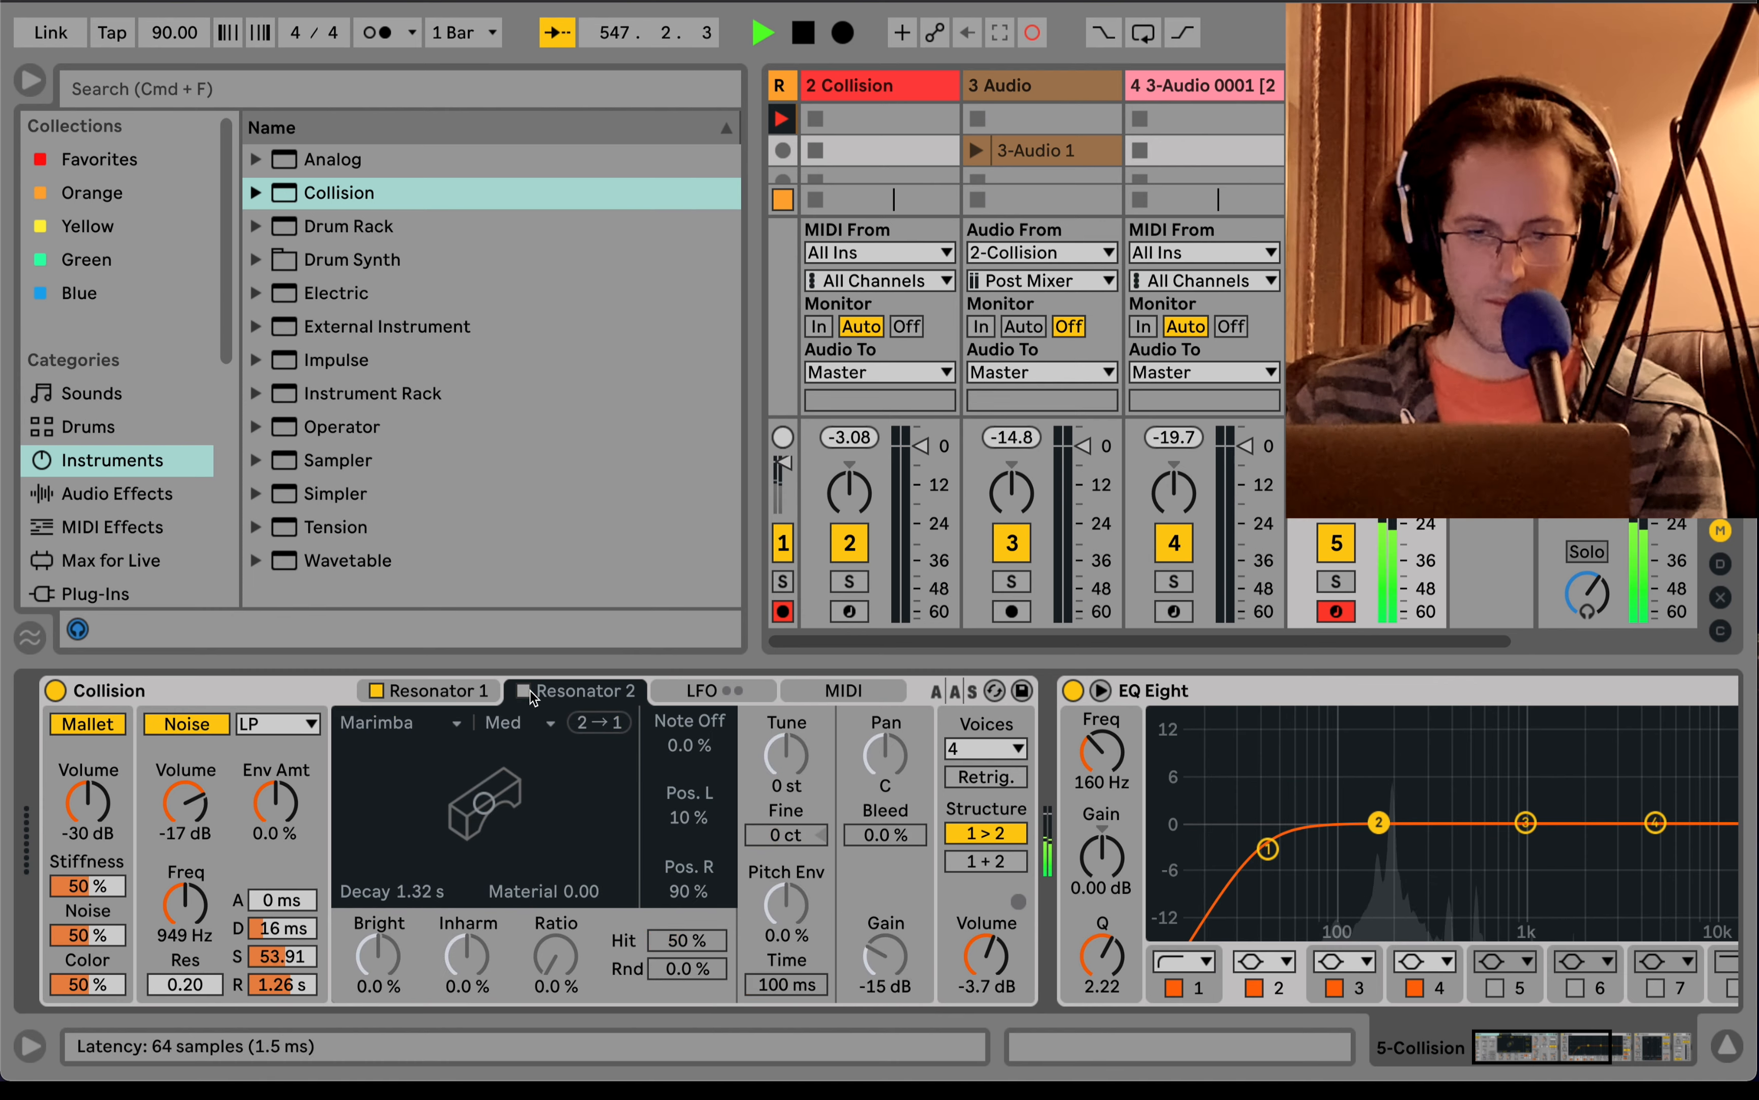
{"action": "left_click", "coordinate": [532, 696]}
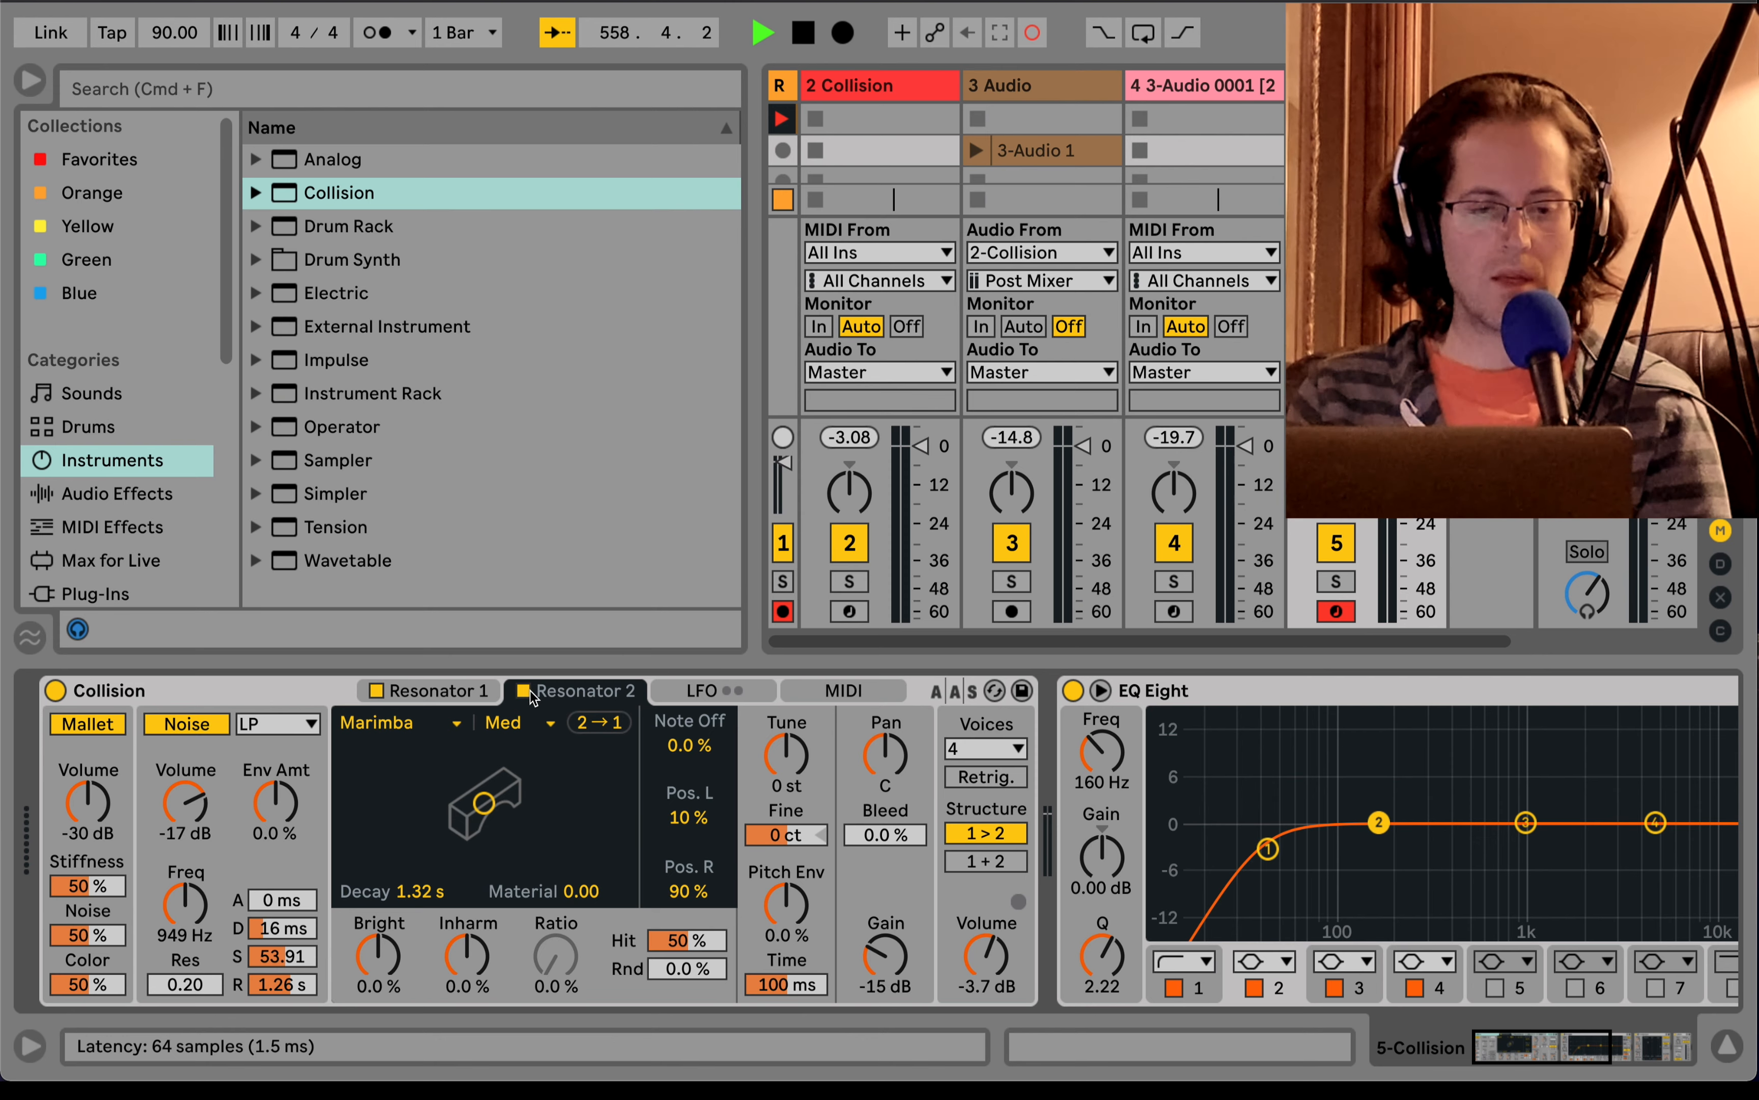
- Load the Potzen Panz preset from Collision's Percussive presets and lower its output volume to -35 dB
{"action": "left_click", "coordinate": [260, 195]}
{"action": "left_click", "coordinate": [277, 260]}
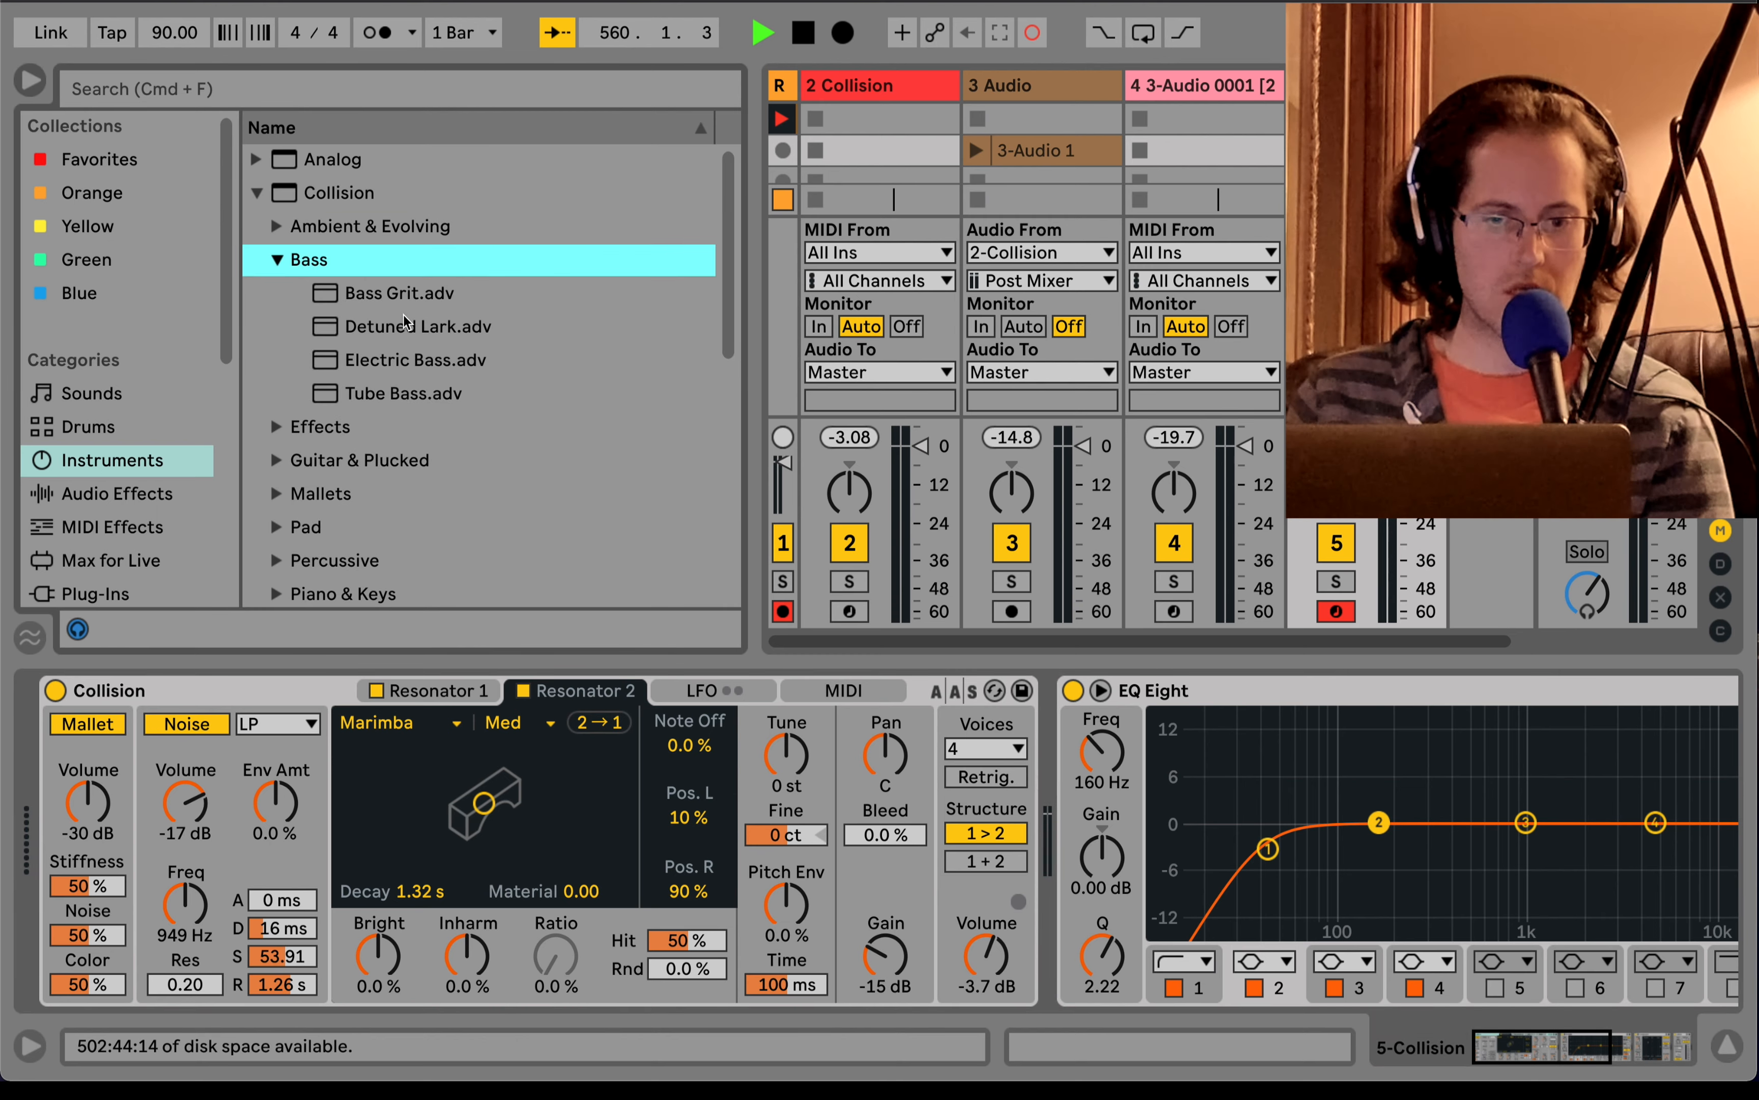
{"action": "left_click", "coordinate": [276, 429]}
{"action": "scroll", "coordinate": [277, 434], "scroll_direction": "down", "scroll_amount": 3}
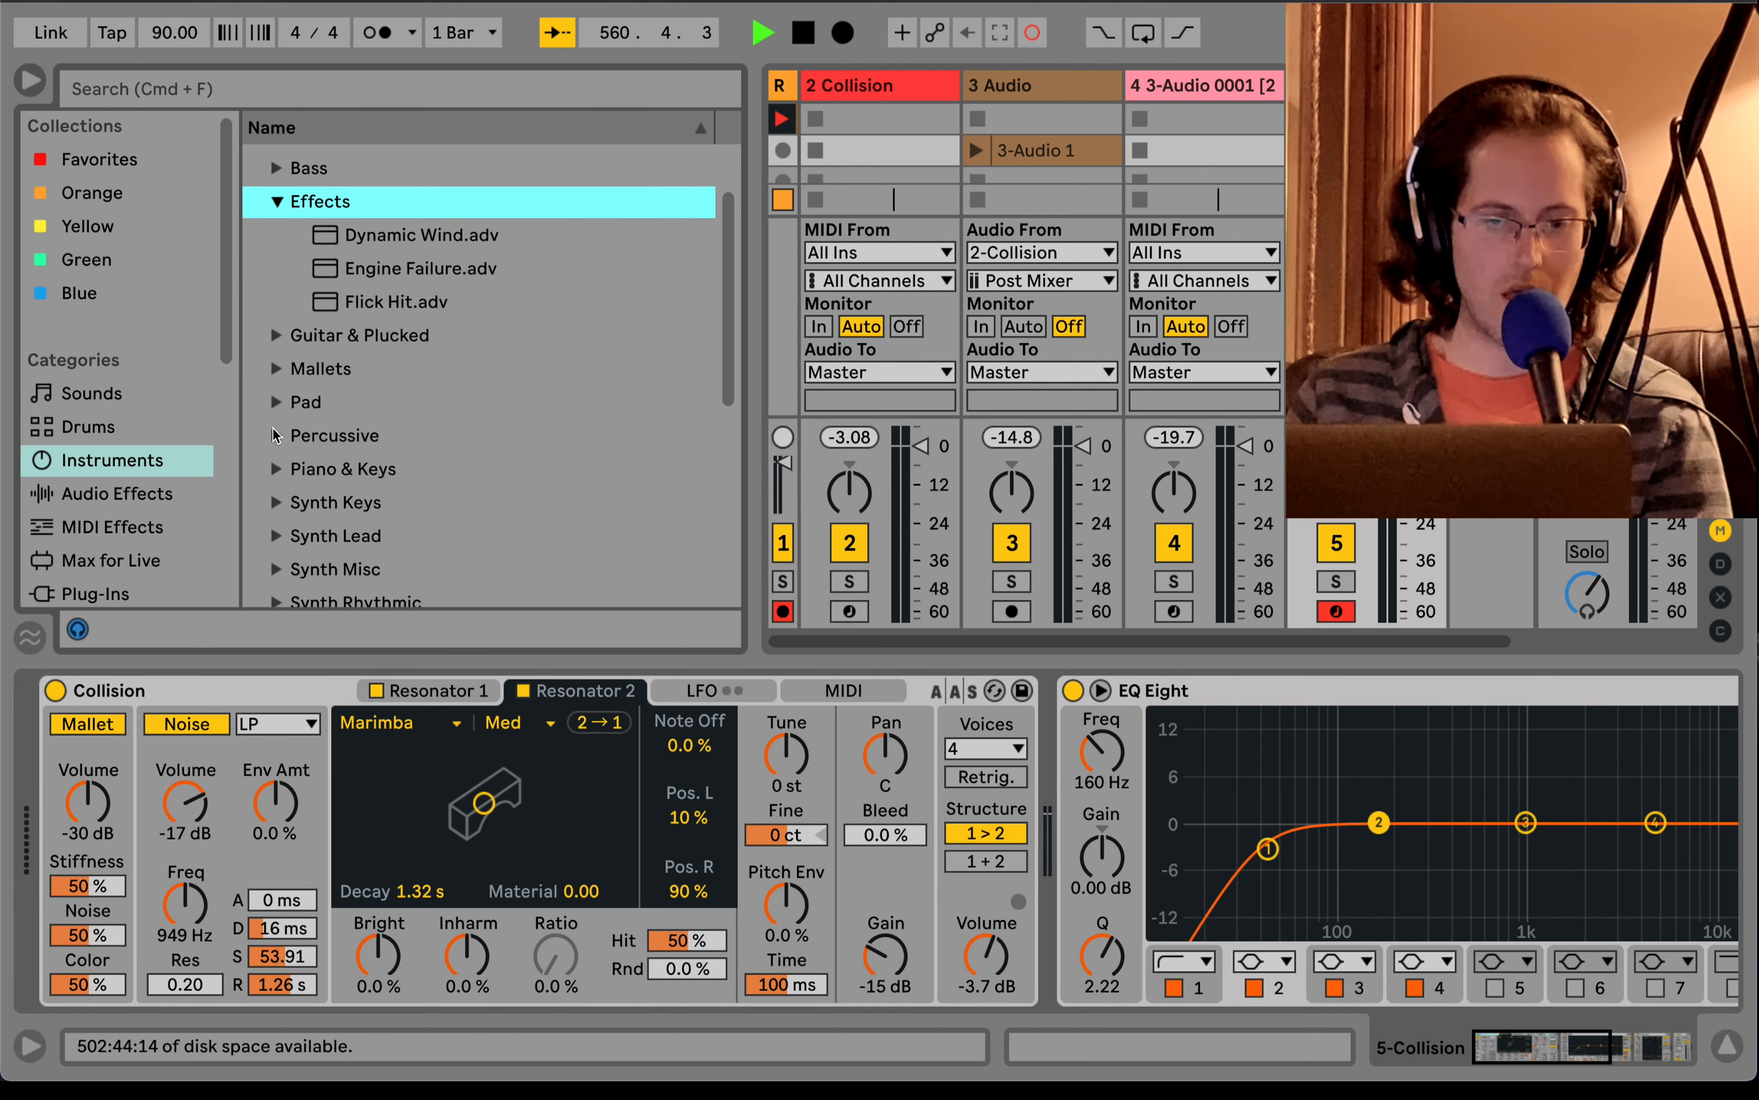
{"action": "left_click", "coordinate": [276, 435]}
{"action": "scroll", "coordinate": [275, 435], "scroll_direction": "down", "scroll_amount": 2}
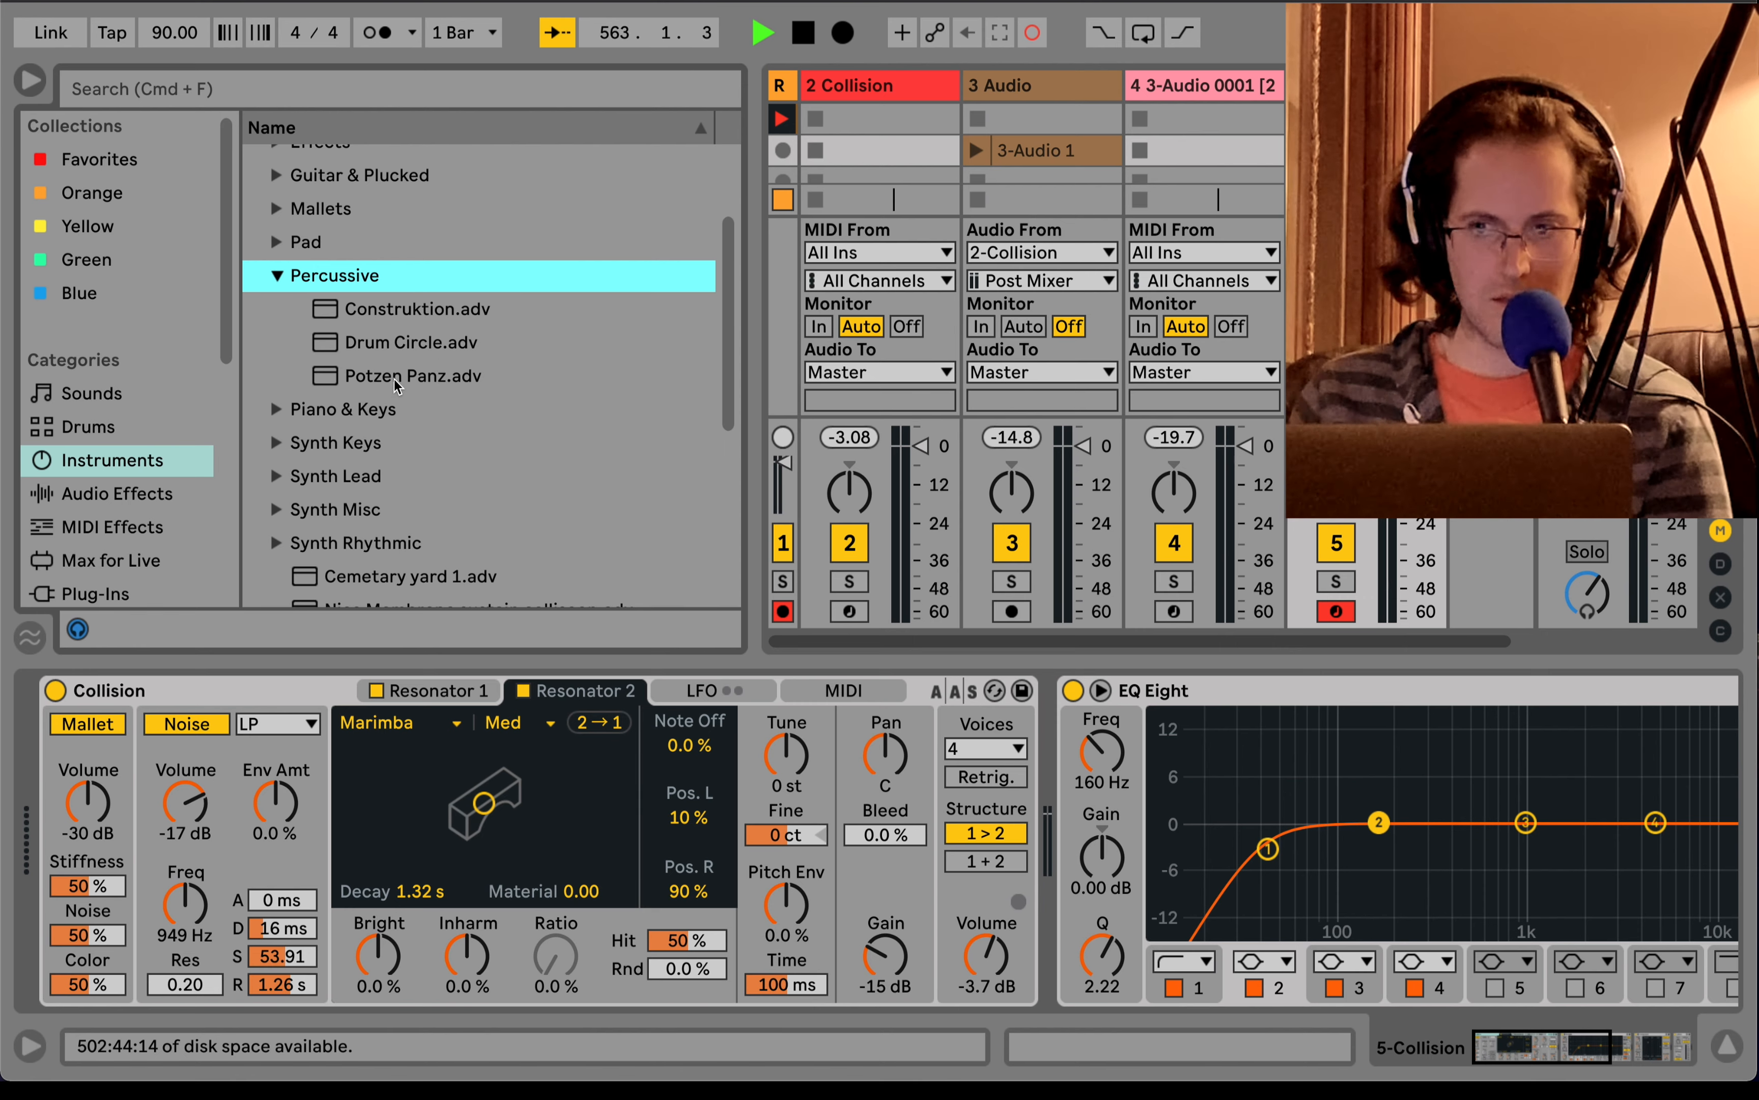
{"action": "left_click_drag", "start_coordinate": [395, 380], "coordinate": [387, 405]}
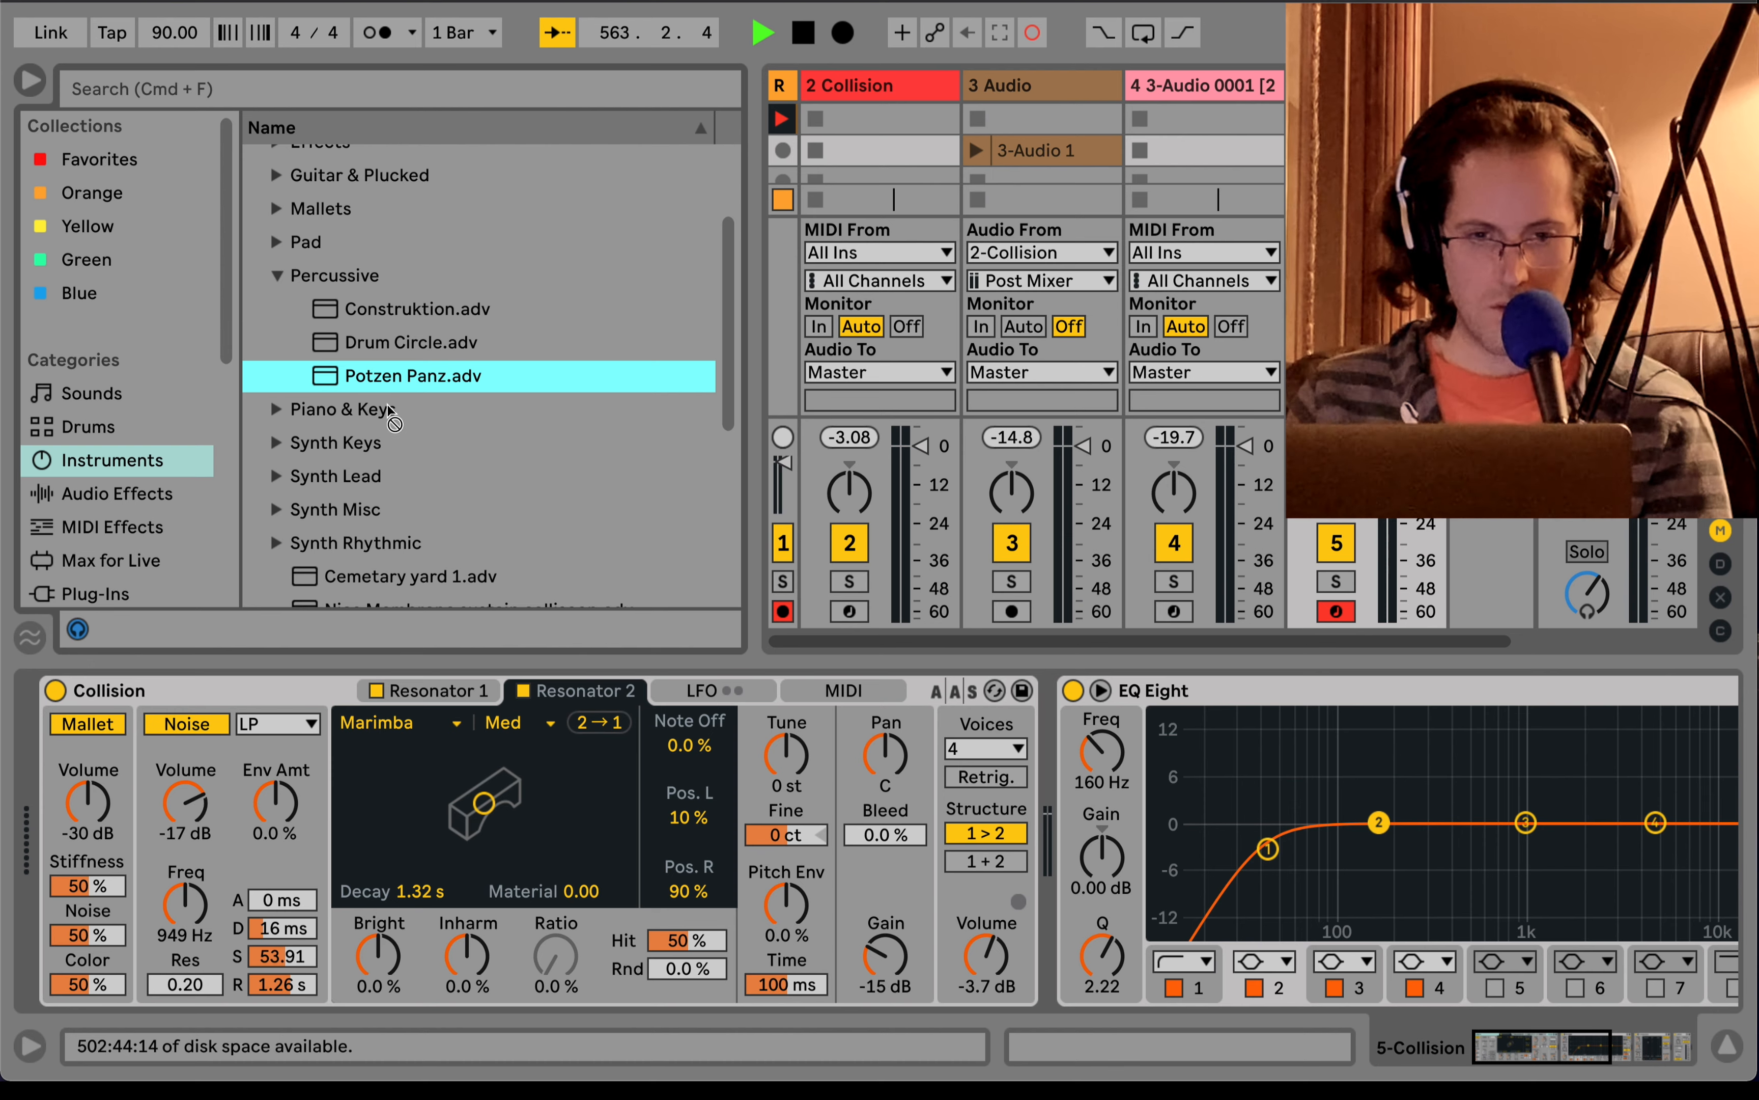
{"action": "double_click", "coordinate": [390, 378]}
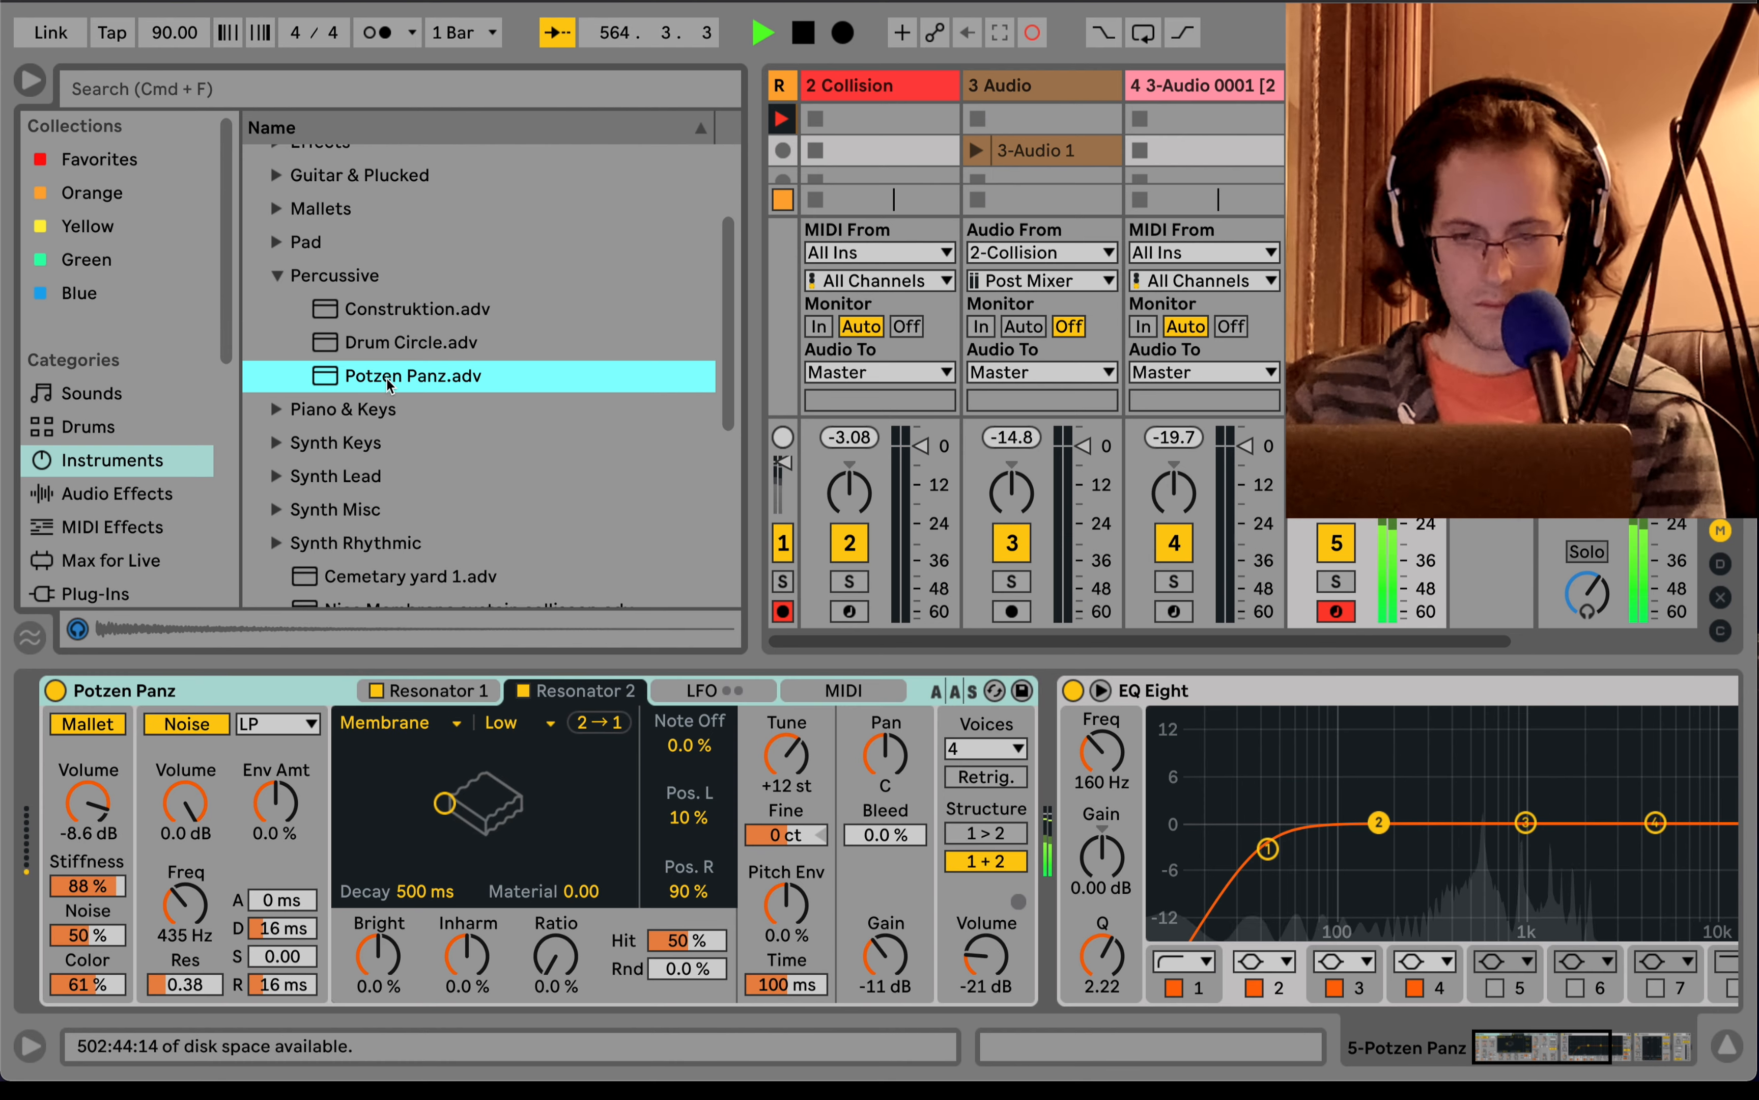
{"action": "left_click_drag", "start_coordinate": [978, 957], "coordinate": [976, 967]}
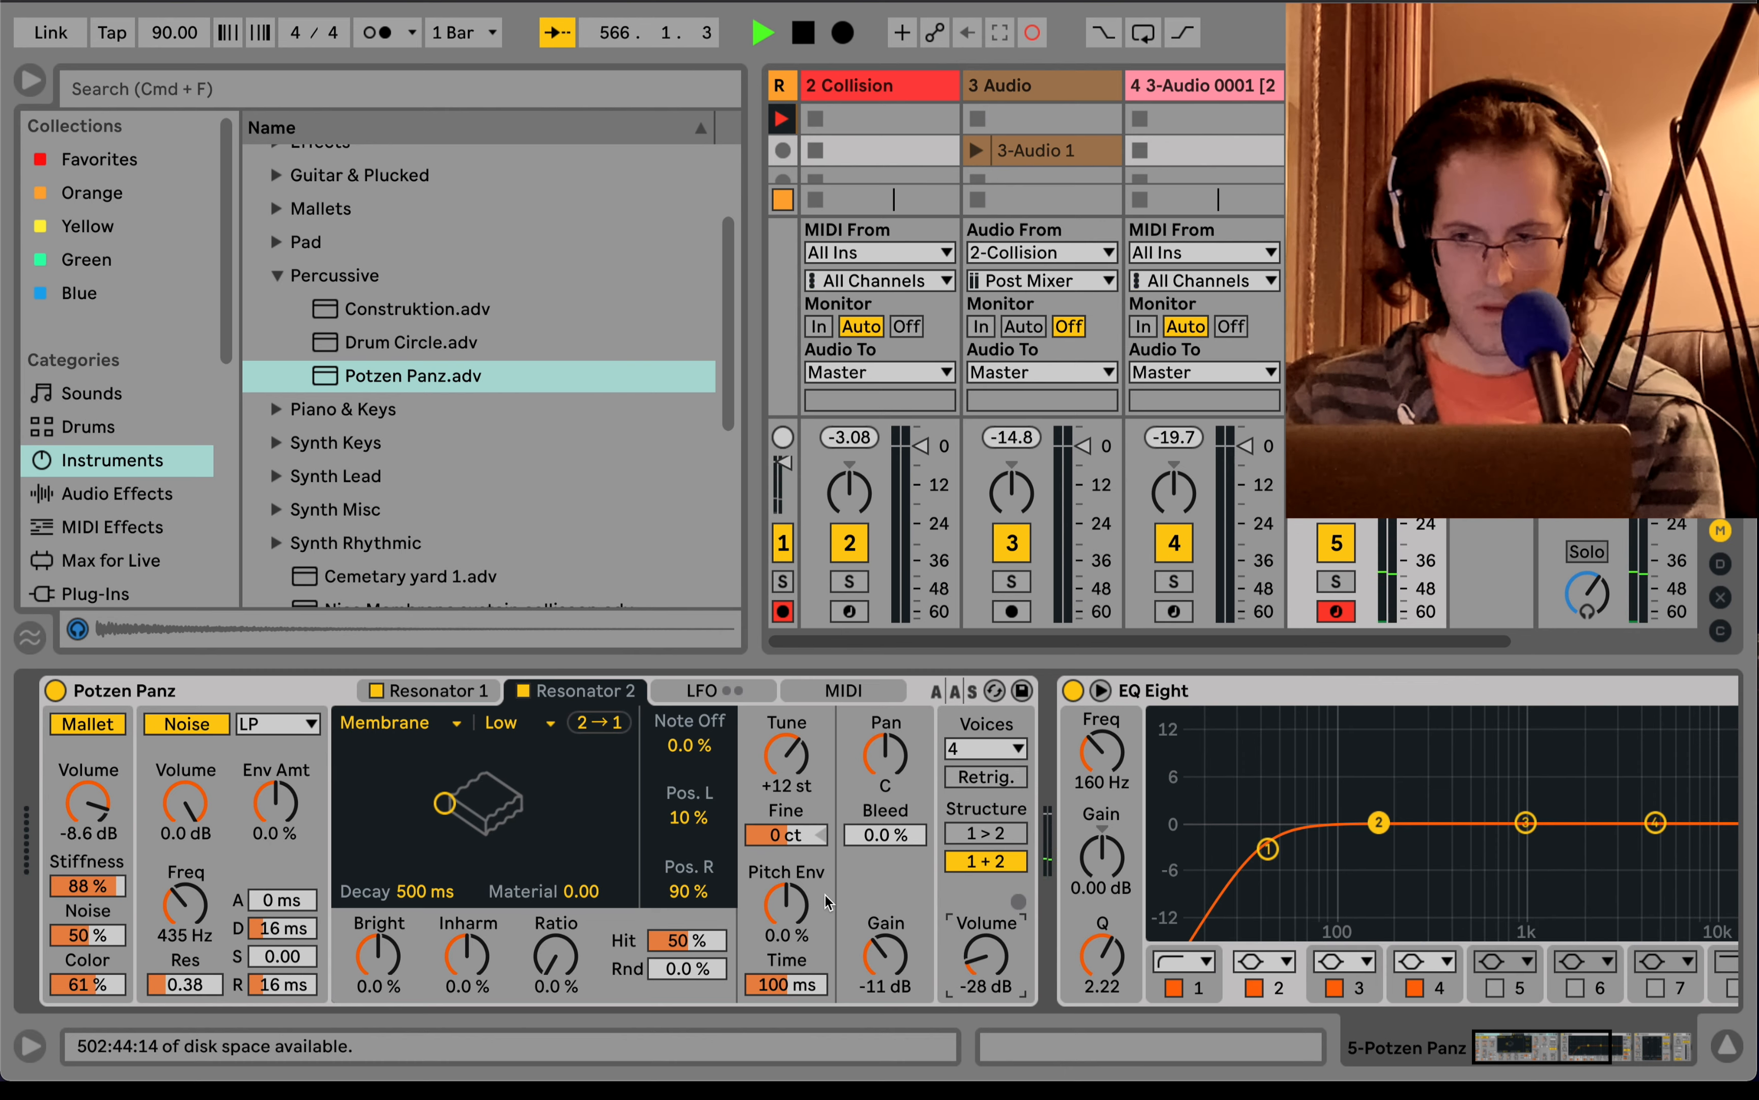
{"action": "left_click_drag", "start_coordinate": [978, 957], "coordinate": [977, 965]}
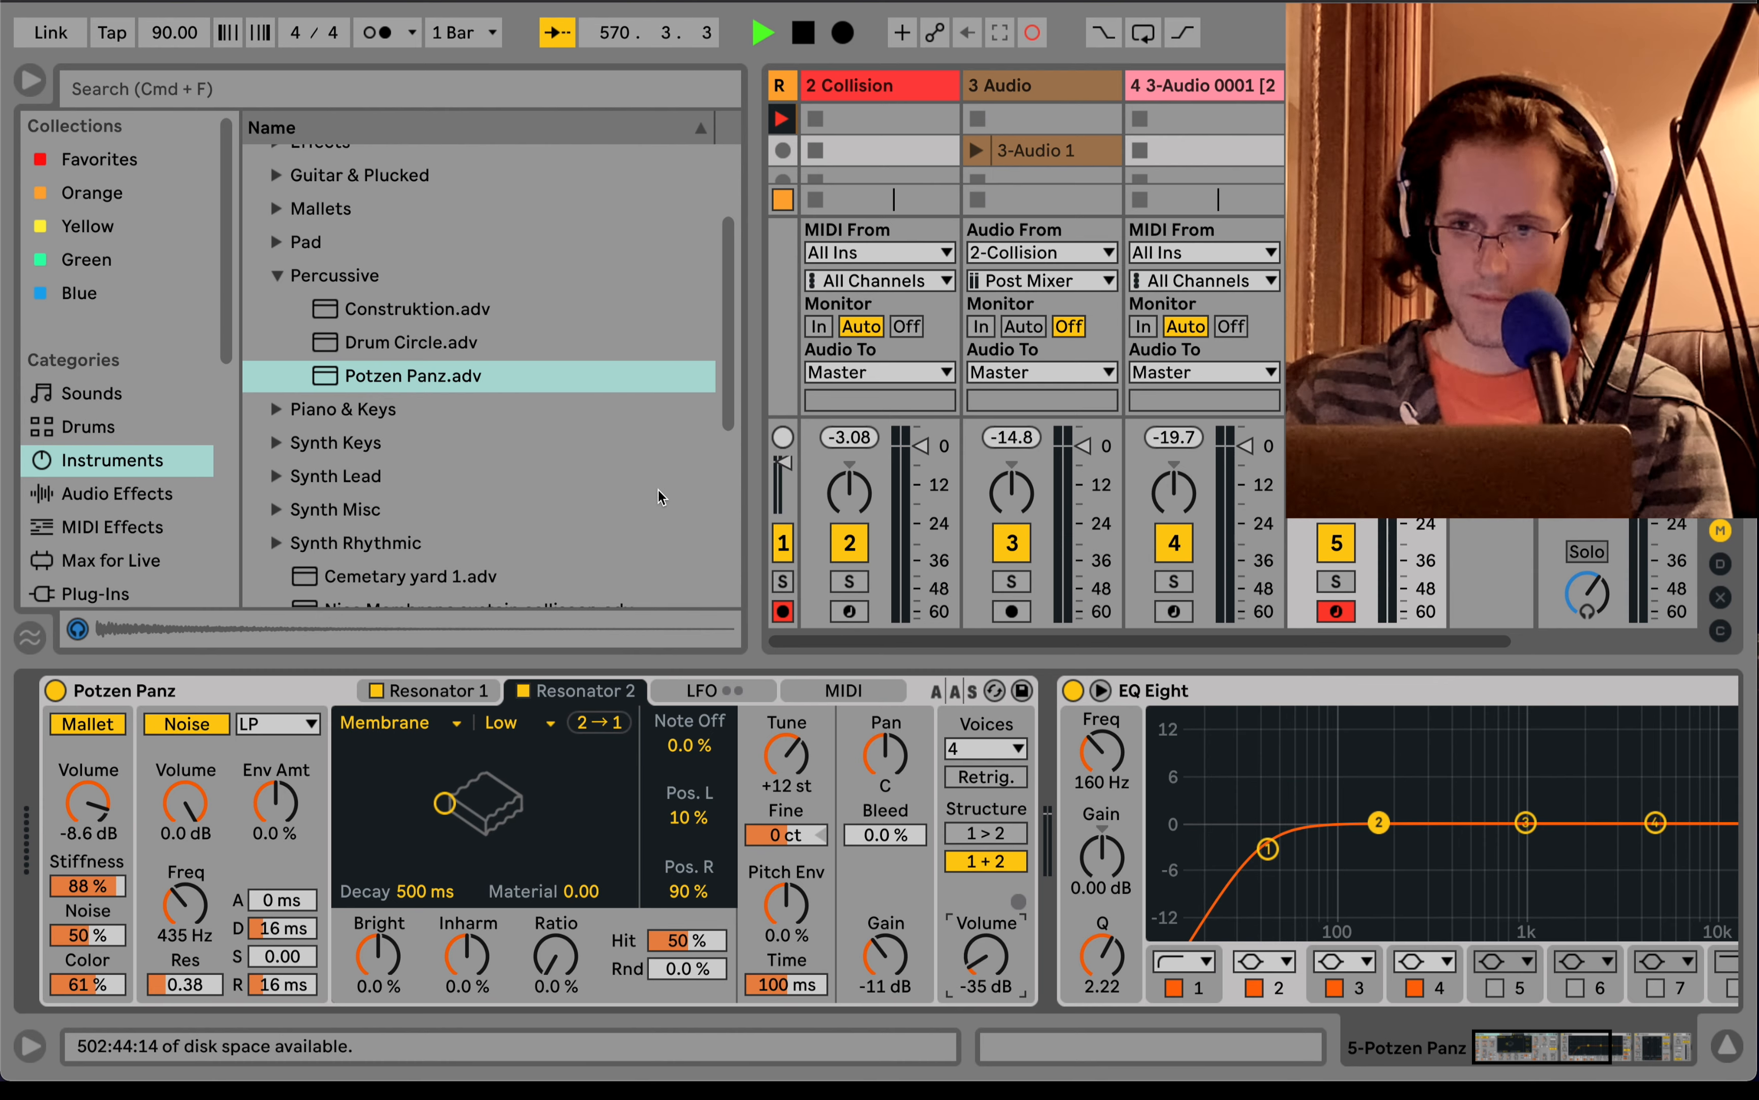
- Widen the R resampling track and open the R 2 clip to view its recorded waveform
{"action": "left_click", "coordinate": [782, 117]}
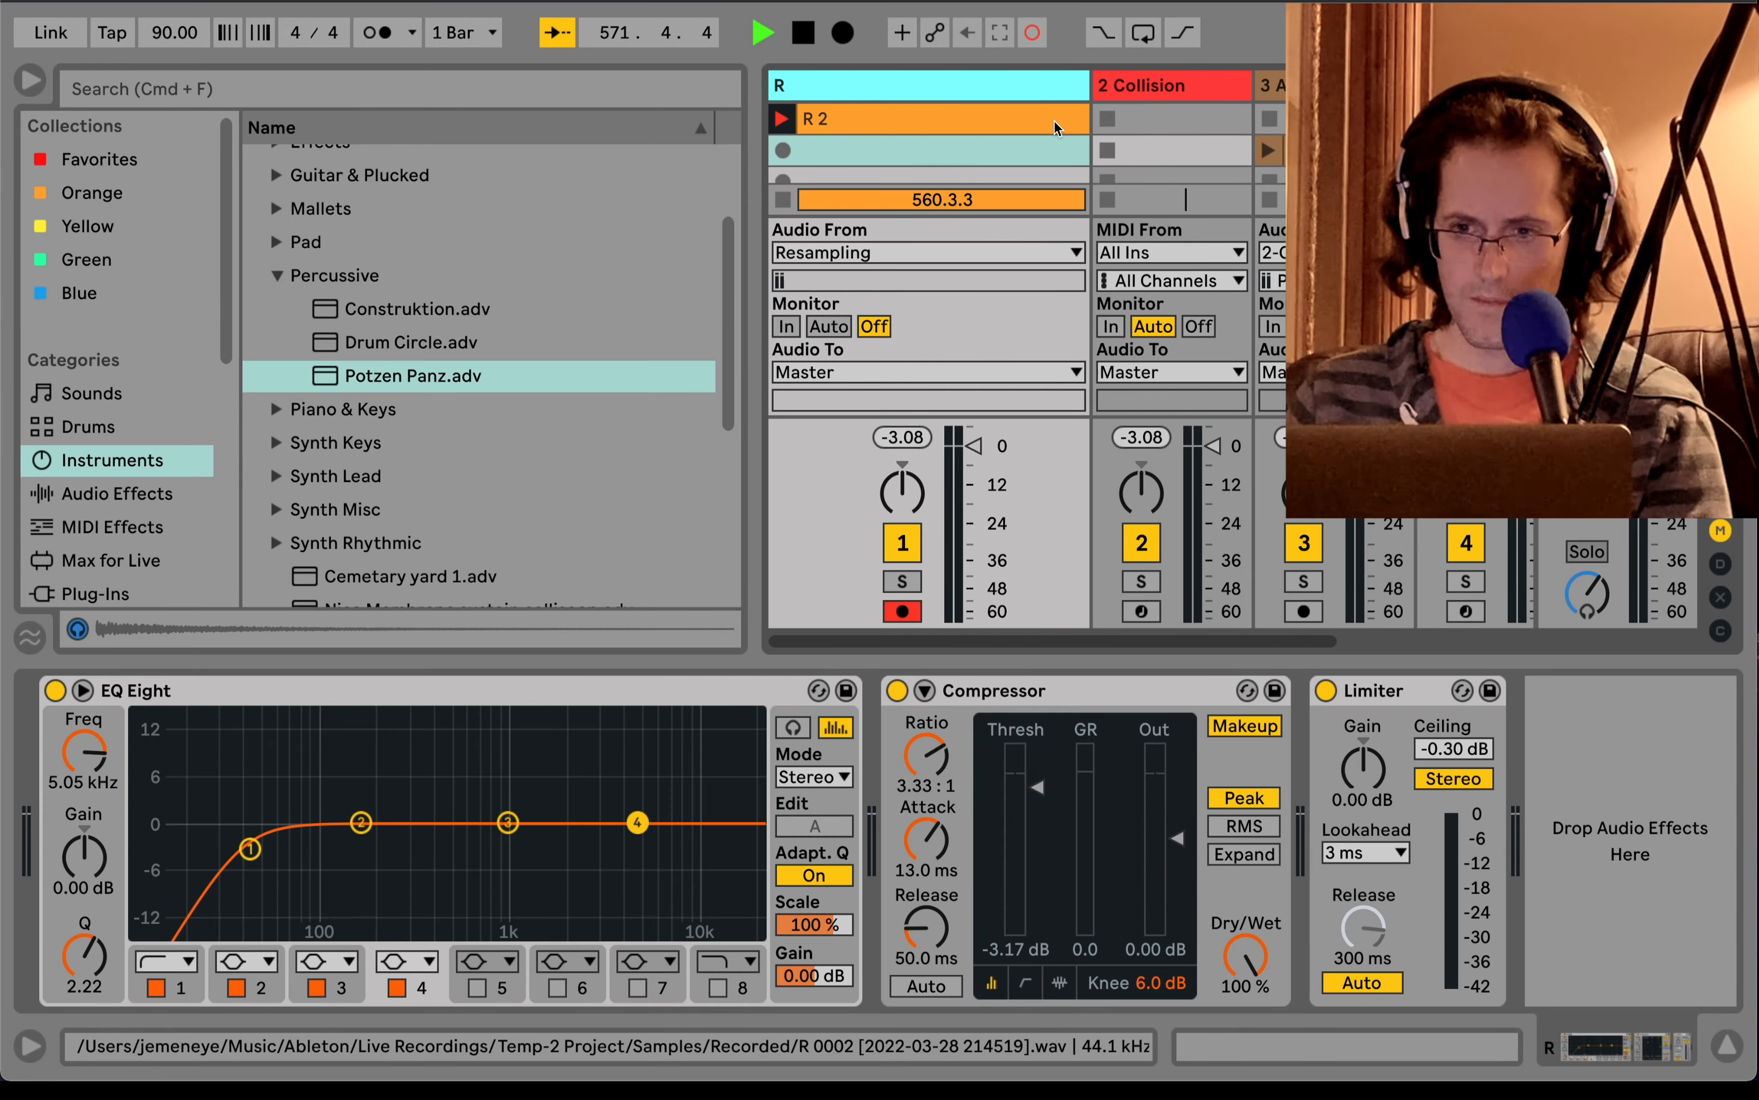
{"action": "left_click", "coordinate": [1057, 125]}
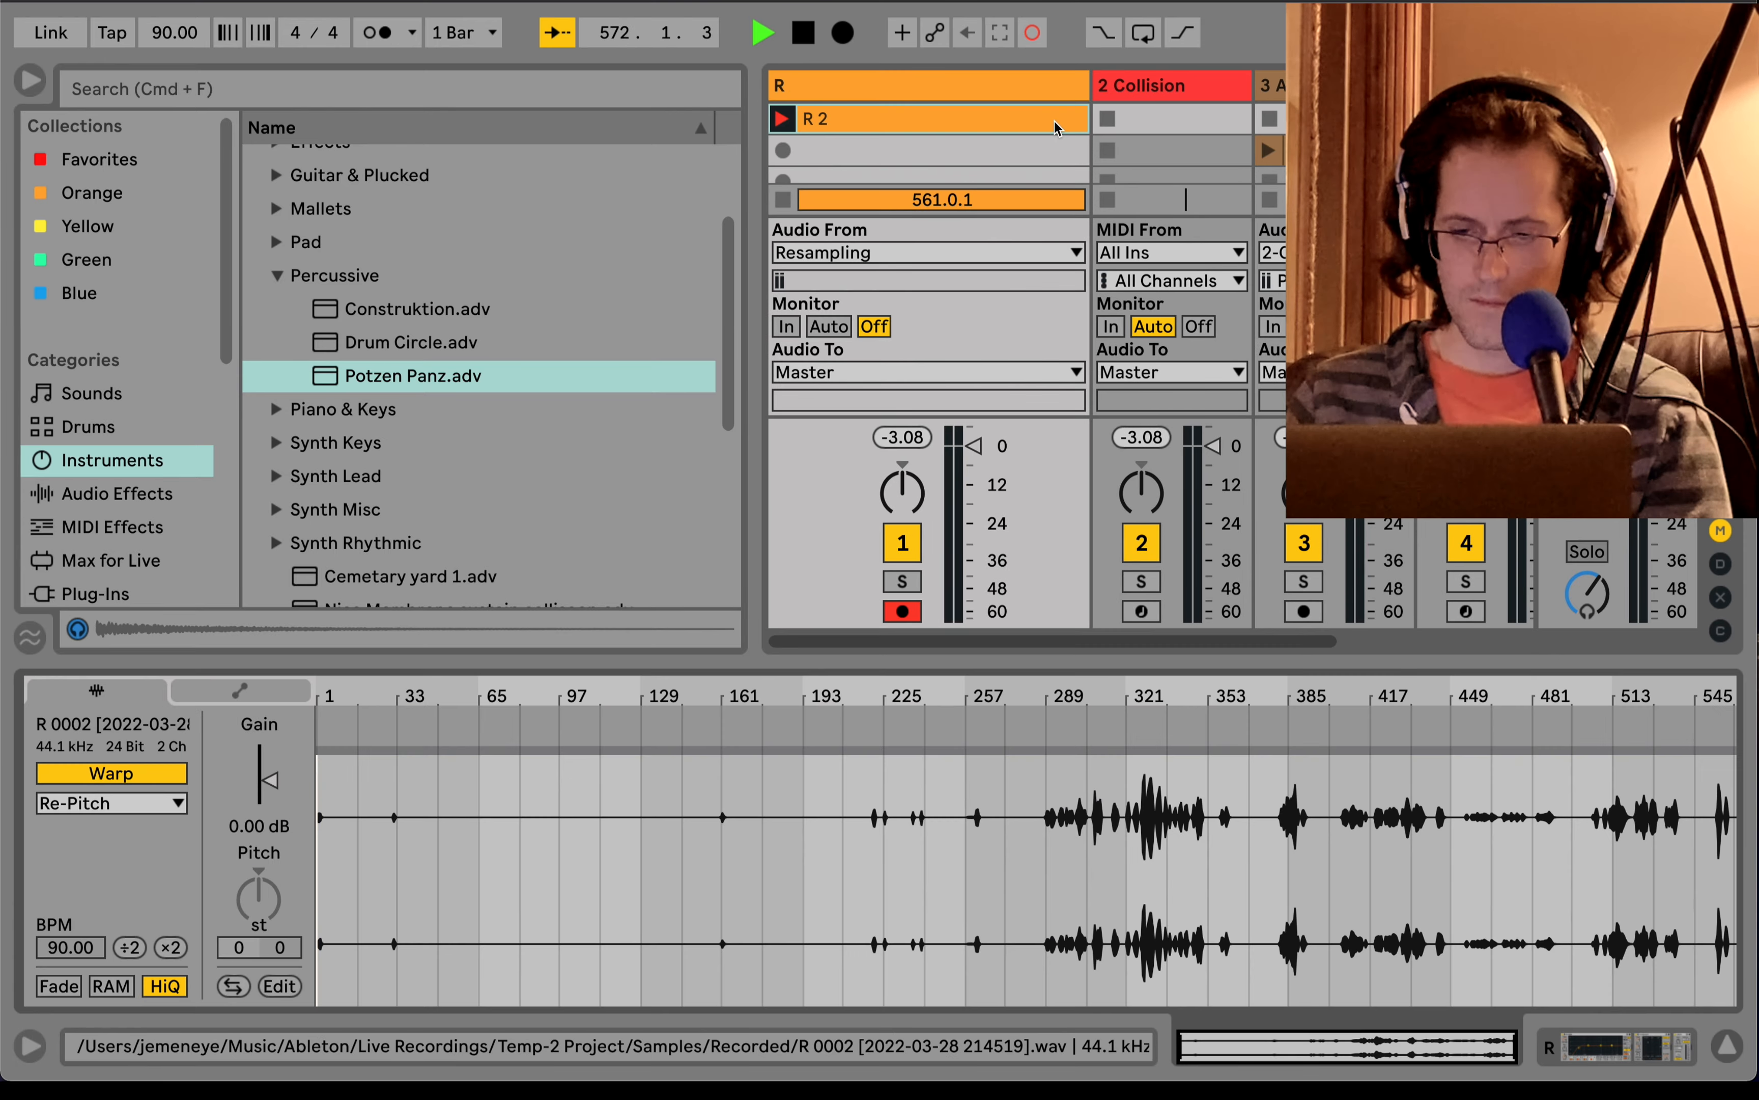